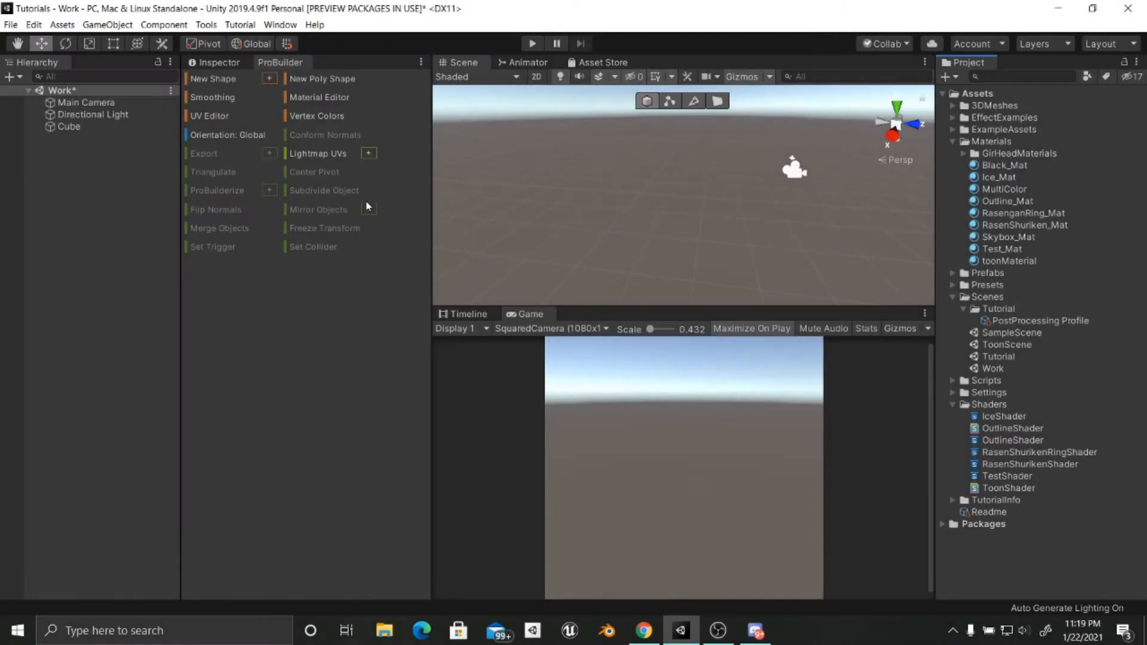
Step: Create a new PBR Graph shader named WaterShader in the Shaders folder
right_click(963, 413)
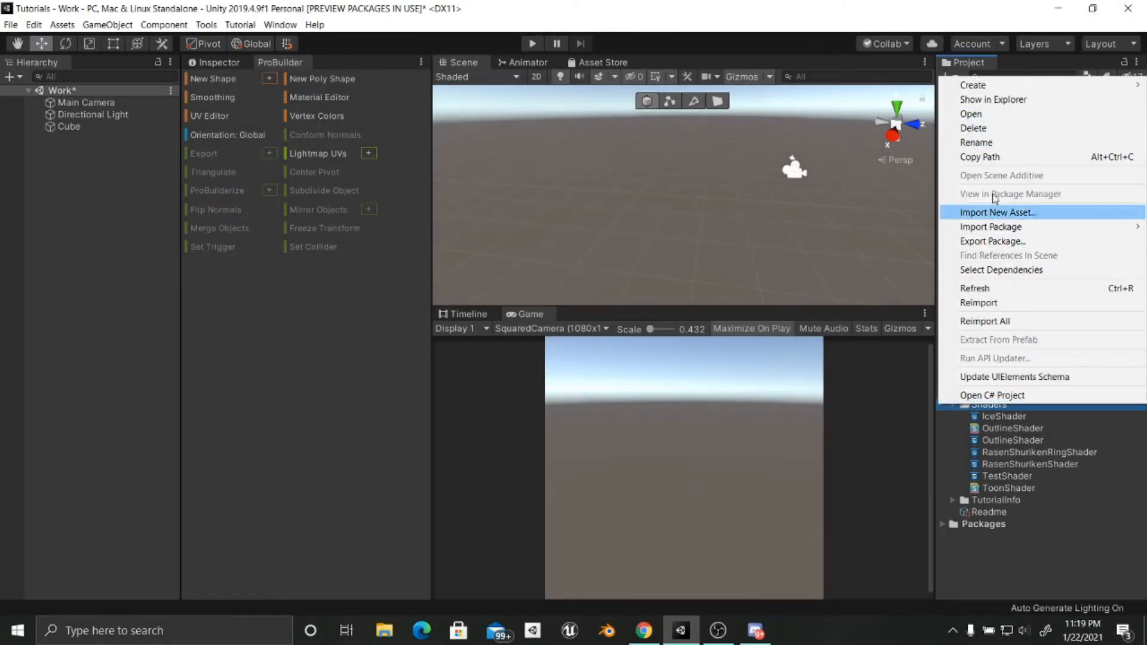
mouse_move(974, 85)
mouse_move(935, 85)
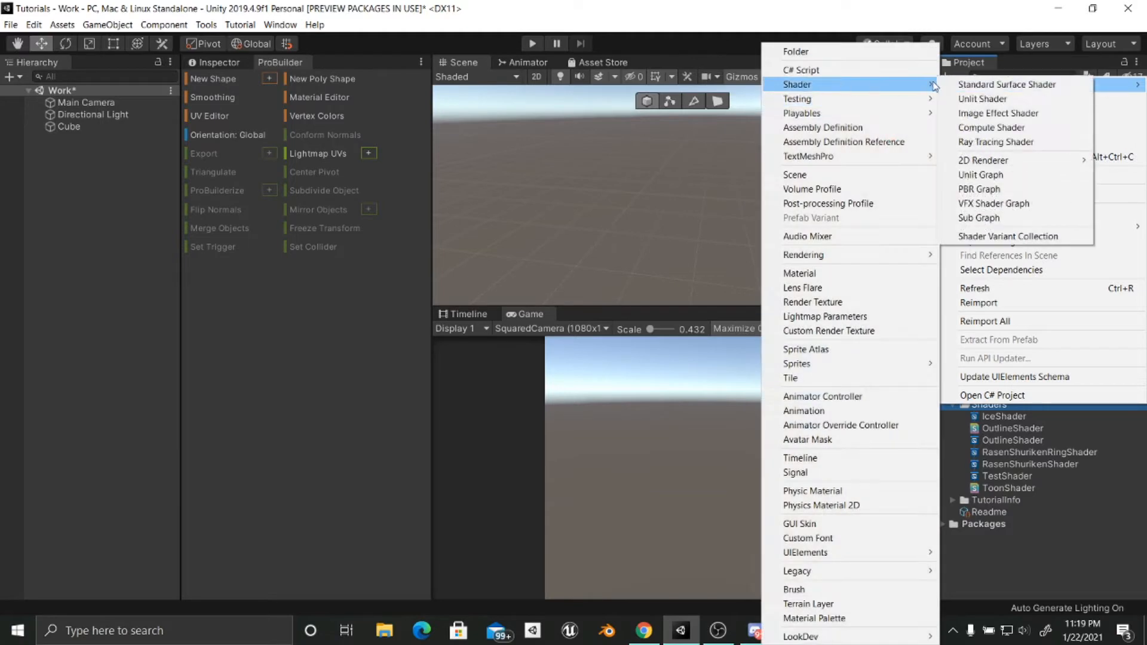
left_click(1005, 189)
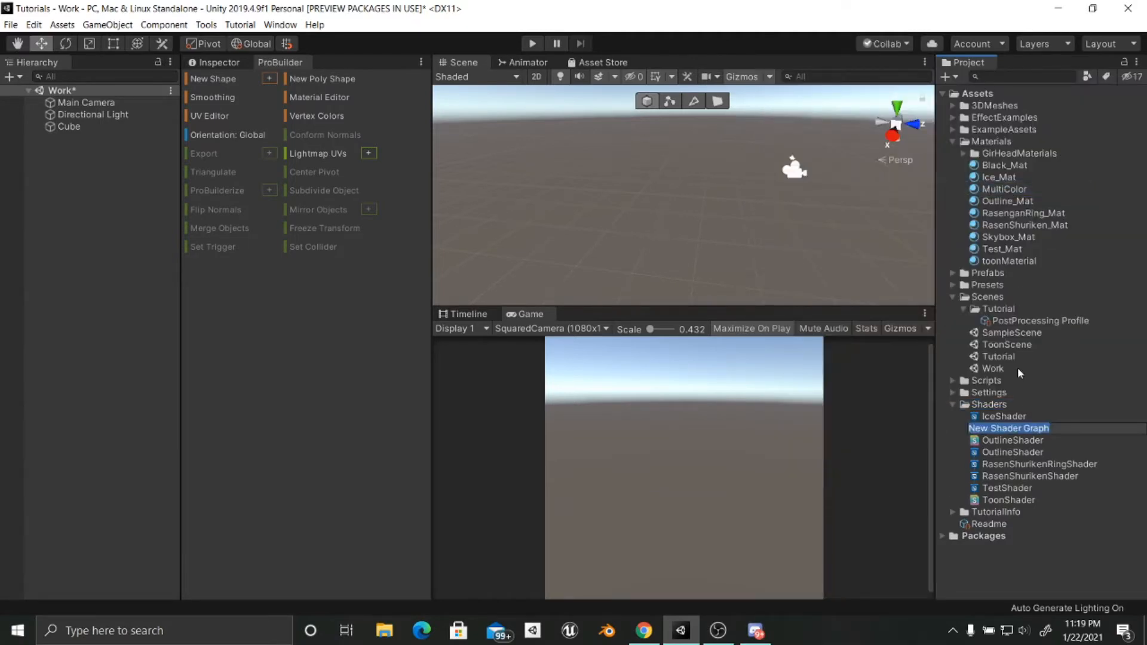
type("Wa")
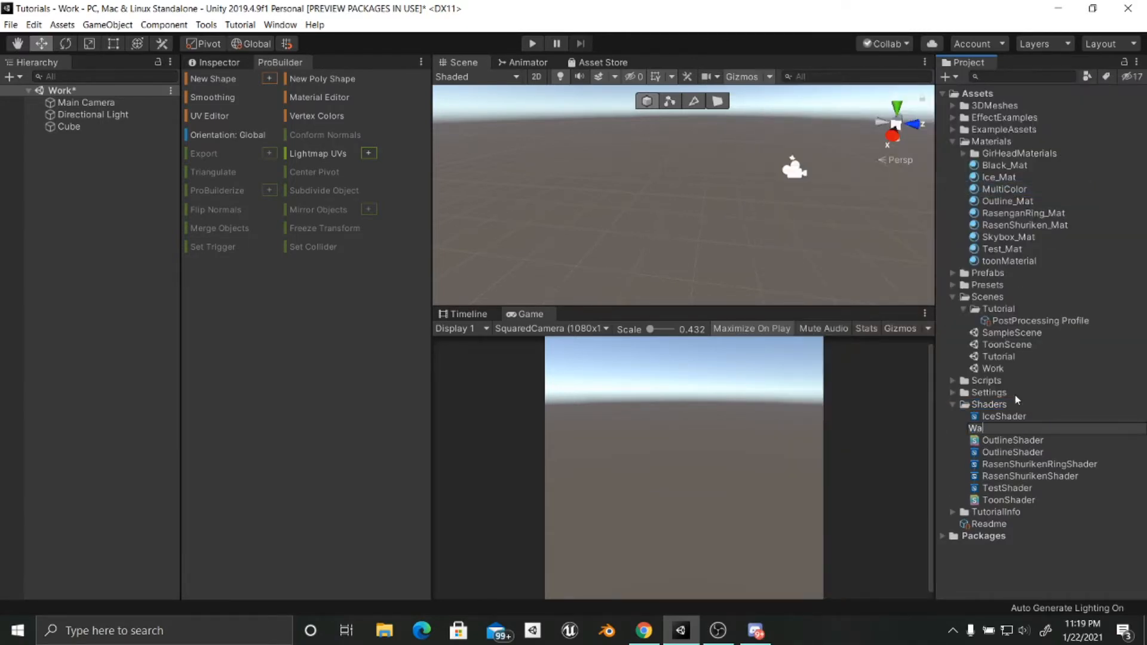
type("terShader")
key("Return")
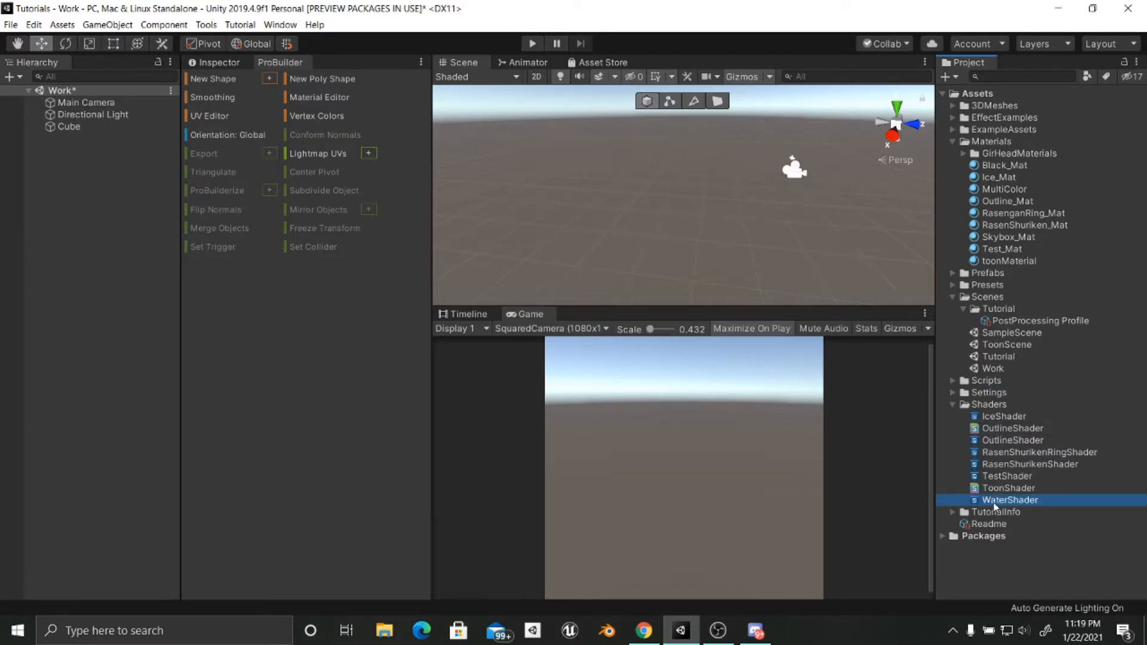
Step: Open the WaterShader graph, maximize its window, and arrange the blackboard and PBR Master with free space between them
double_click(994, 502)
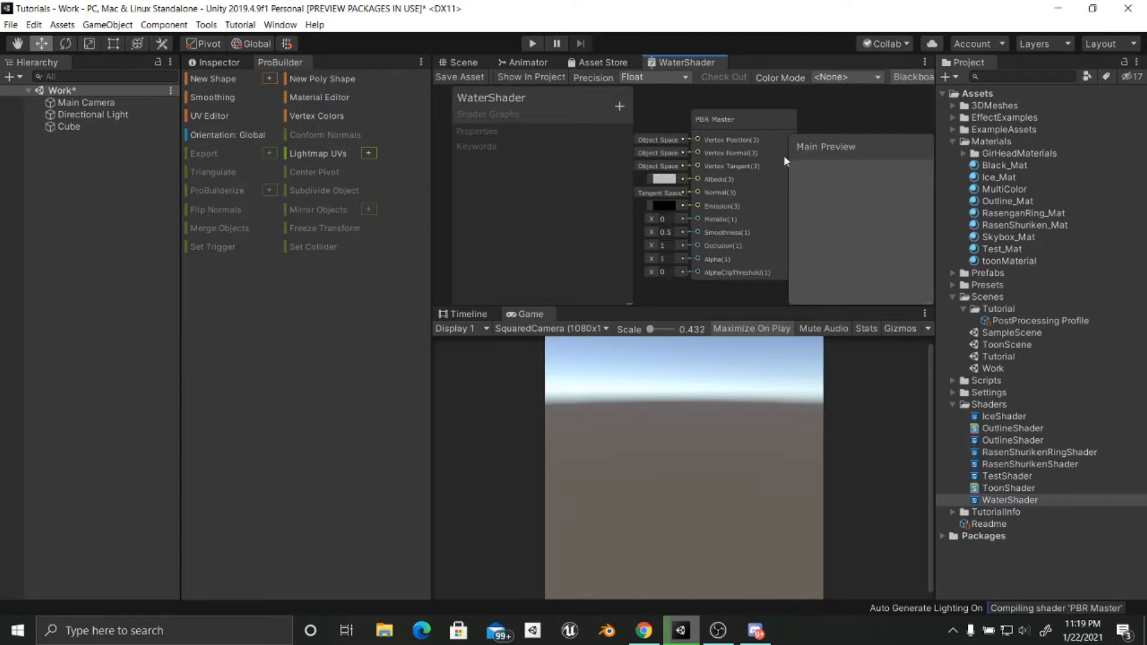
right_click(710, 68)
left_click(741, 75)
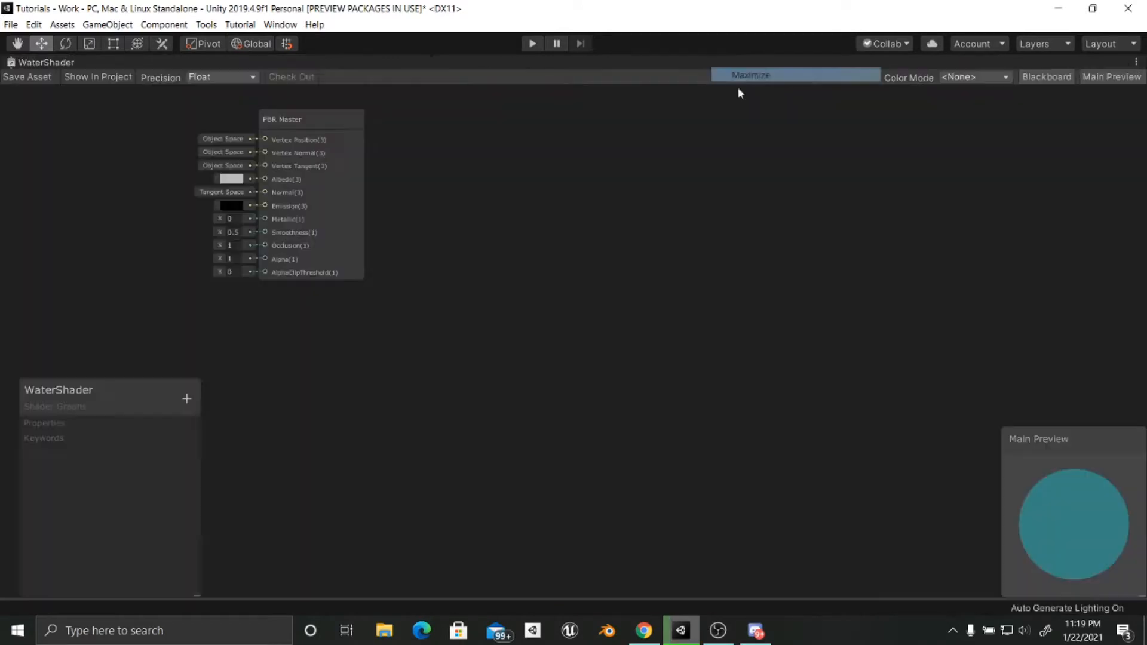
middle_click_drag(594, 255, 1002, 360)
scroll(751, 367, "up", 2)
middle_click_drag(751, 367, 703, 410)
left_click_drag(171, 399, 109, 143)
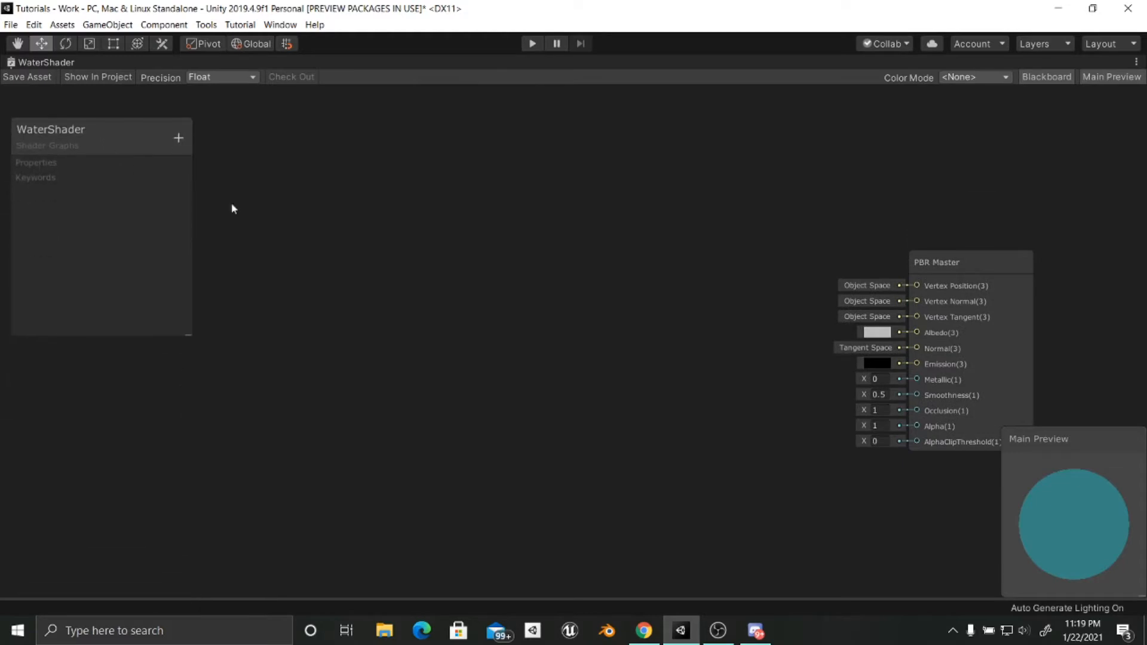
scroll(514, 285, "up", 2)
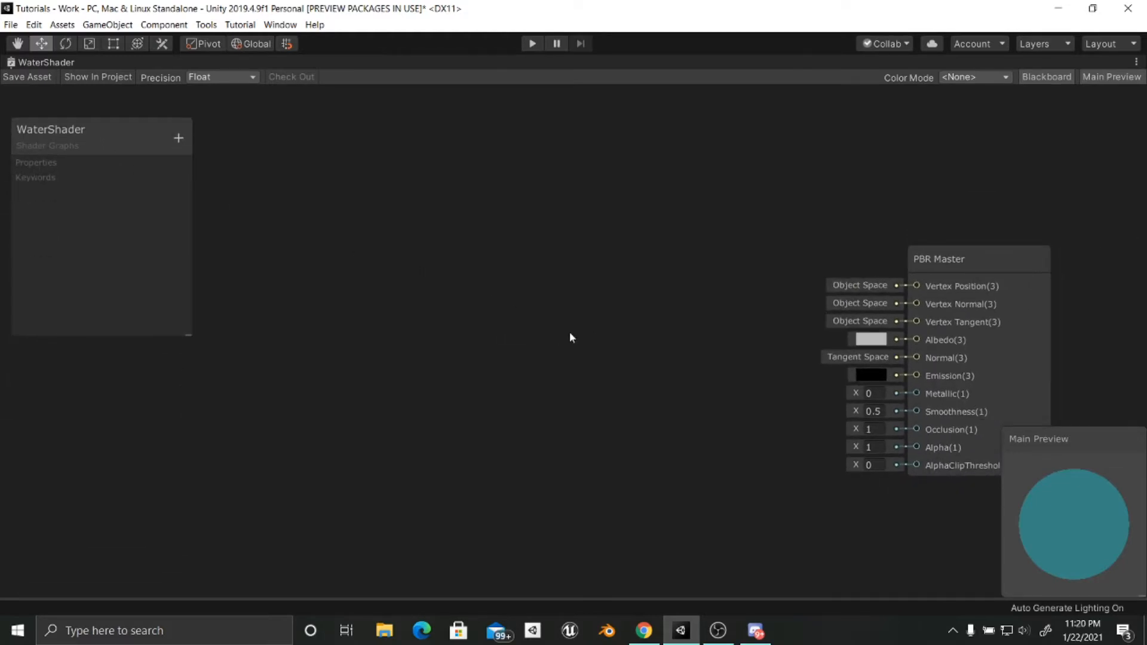
Step: Add a Voronoi node to the graph and place it next to the WaterShader blackboard
key("space")
type("vor")
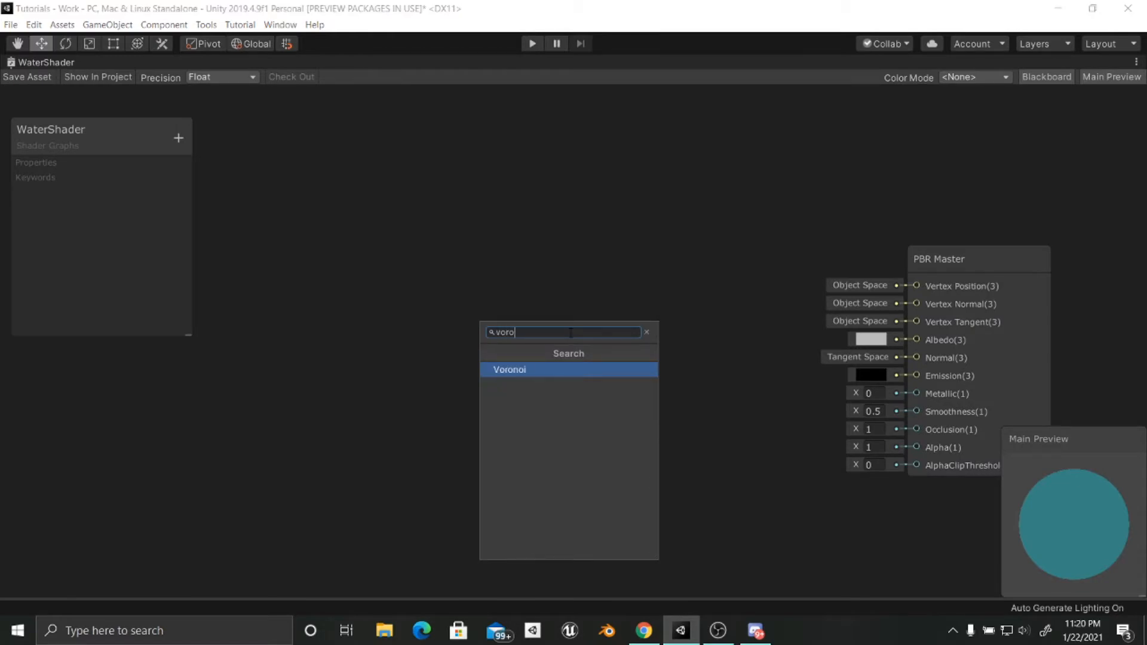
type("o")
key("Return")
left_click_drag(600, 367, 405, 189)
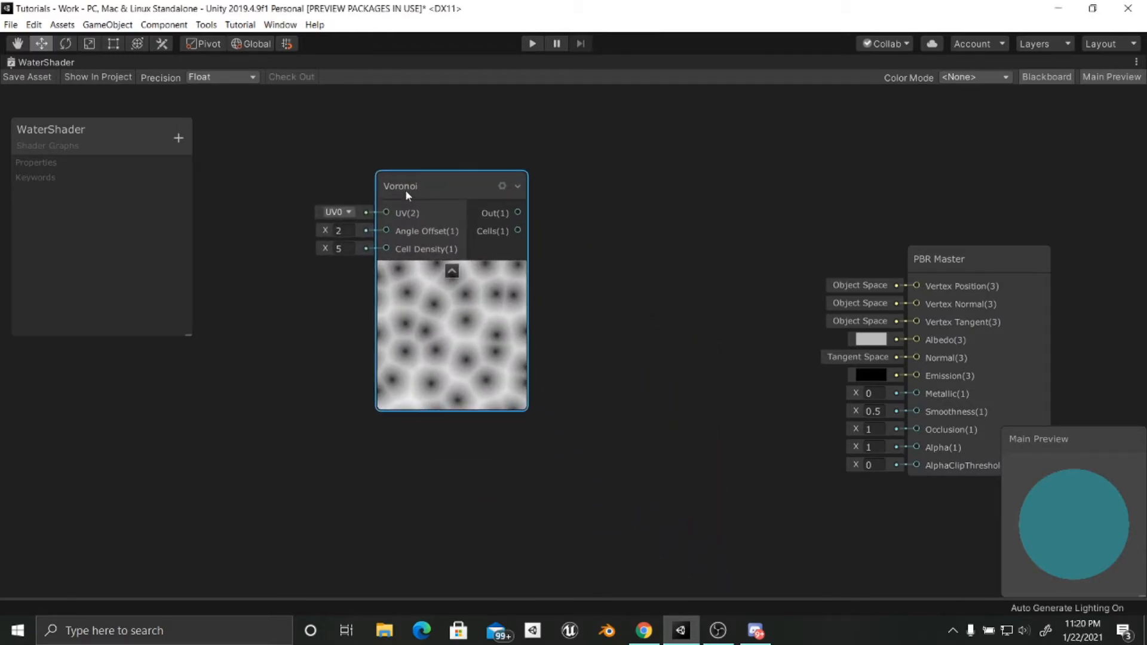
middle_click_drag(564, 287, 722, 299)
left_click_drag(619, 205, 503, 216)
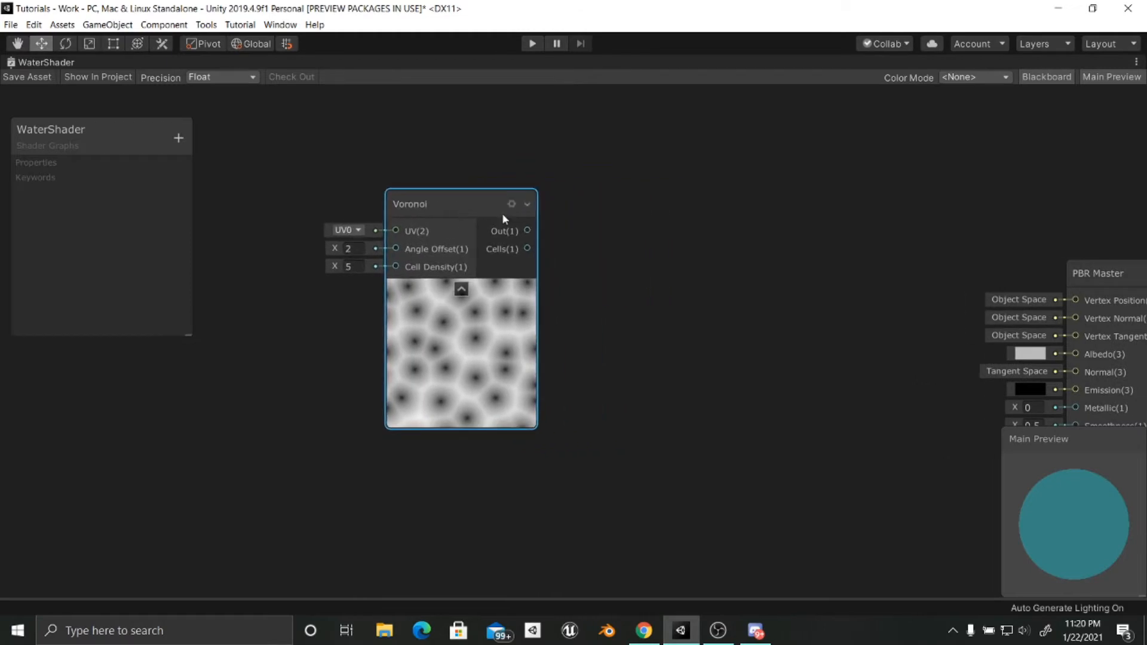
middle_click_drag(727, 260, 754, 274)
left_click_drag(435, 188, 366, 190)
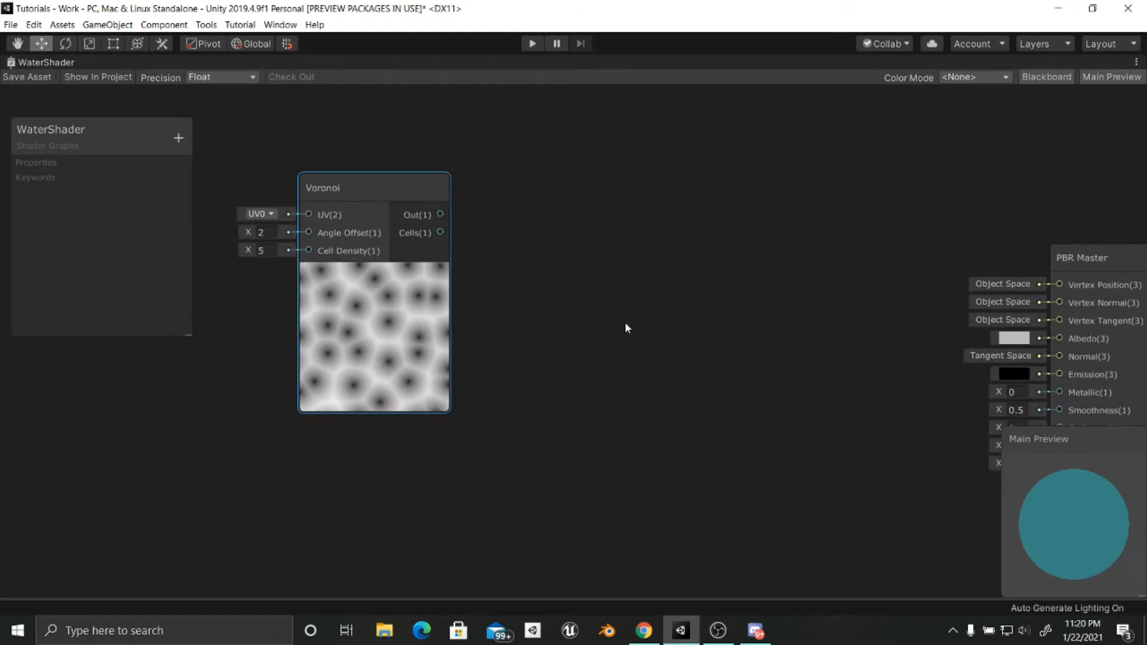
middle_click_drag(627, 328, 668, 340)
left_click_drag(395, 195, 362, 184)
middle_click_drag(532, 264, 559, 245)
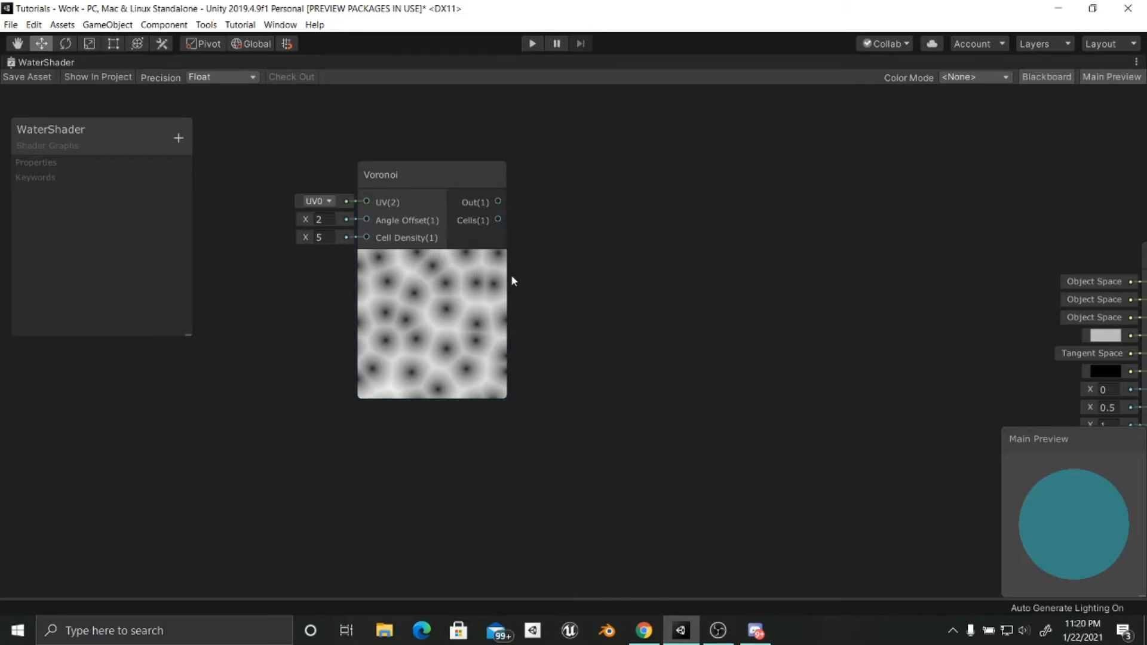
middle_click_drag(543, 279, 468, 239)
middle_click_drag(558, 257, 619, 247)
left_click_drag(413, 135, 370, 137)
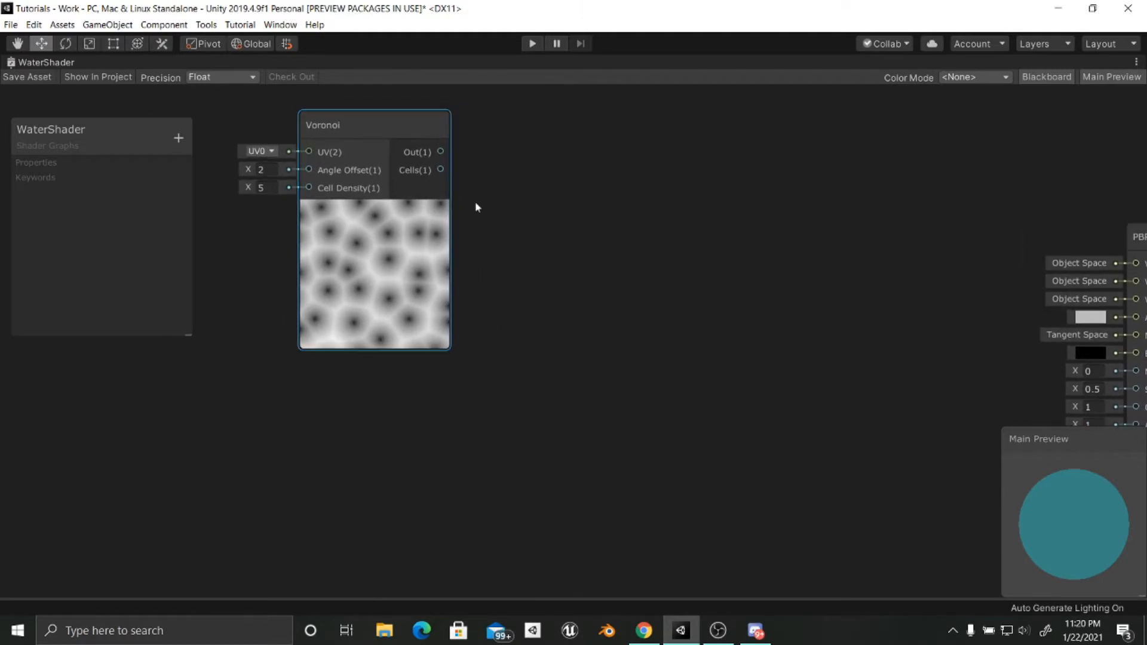
Step: Set the Voronoi node's Cell Density to about 9.05
middle_click_drag(532, 234, 648, 216)
scroll(657, 275, "down", 1)
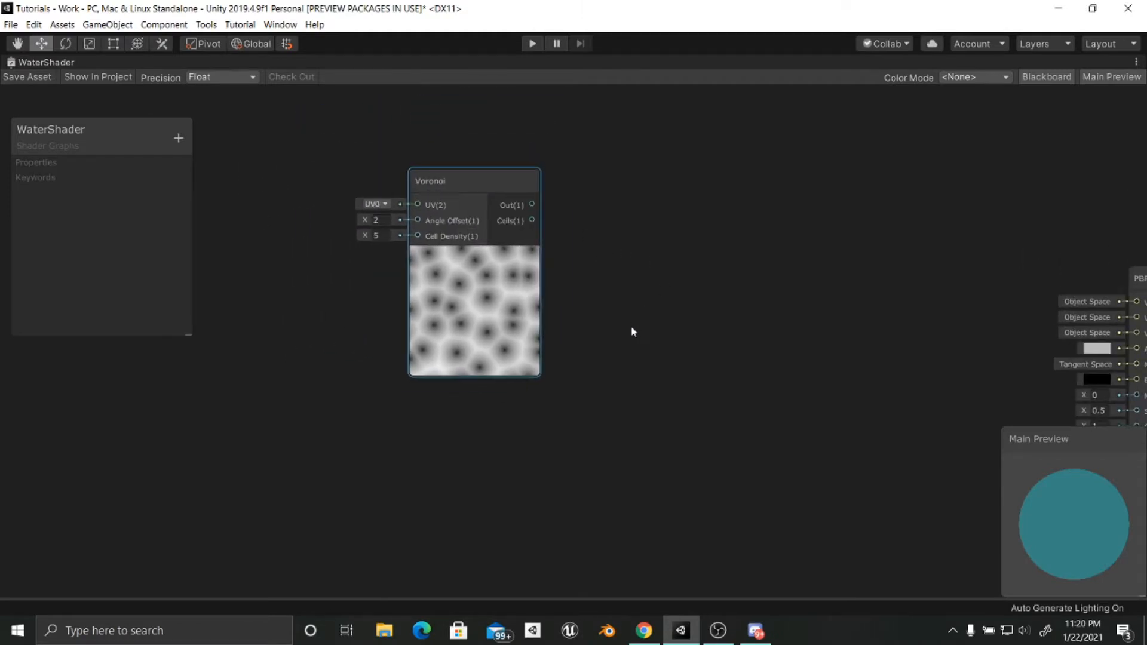
left_click_drag(361, 233, 410, 246)
mouse_move(610, 332)
middle_mouse_down()
mouse_move(579, 303)
mouse_move(613, 311)
middle_mouse_up()
scroll(579, 303, "up", 1)
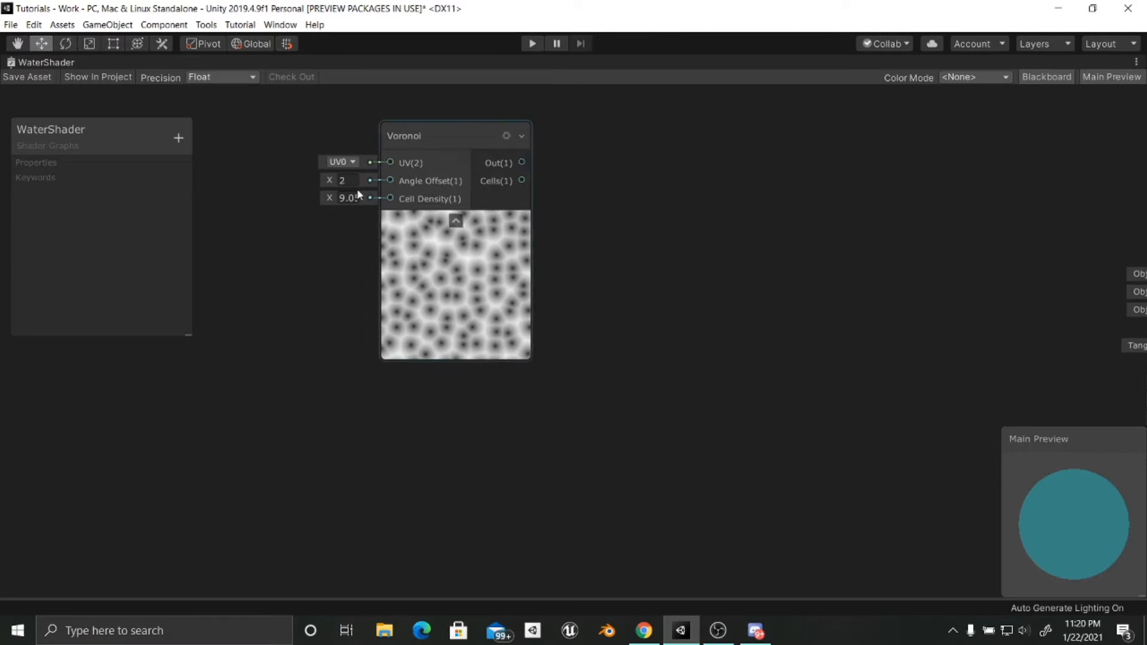
Step: Add a Power node with the Voronoi Out connected to its A input, and place it beside the Voronoi node
middle_click_drag(591, 265, 484, 296)
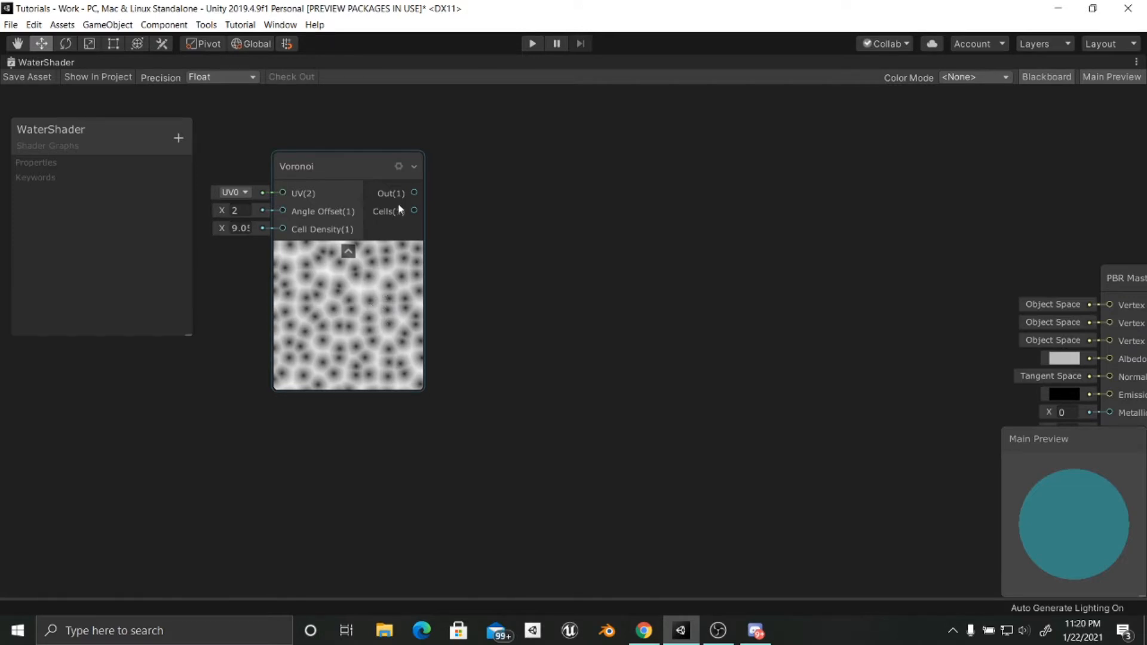
left_click_drag(415, 193, 492, 230)
type("power")
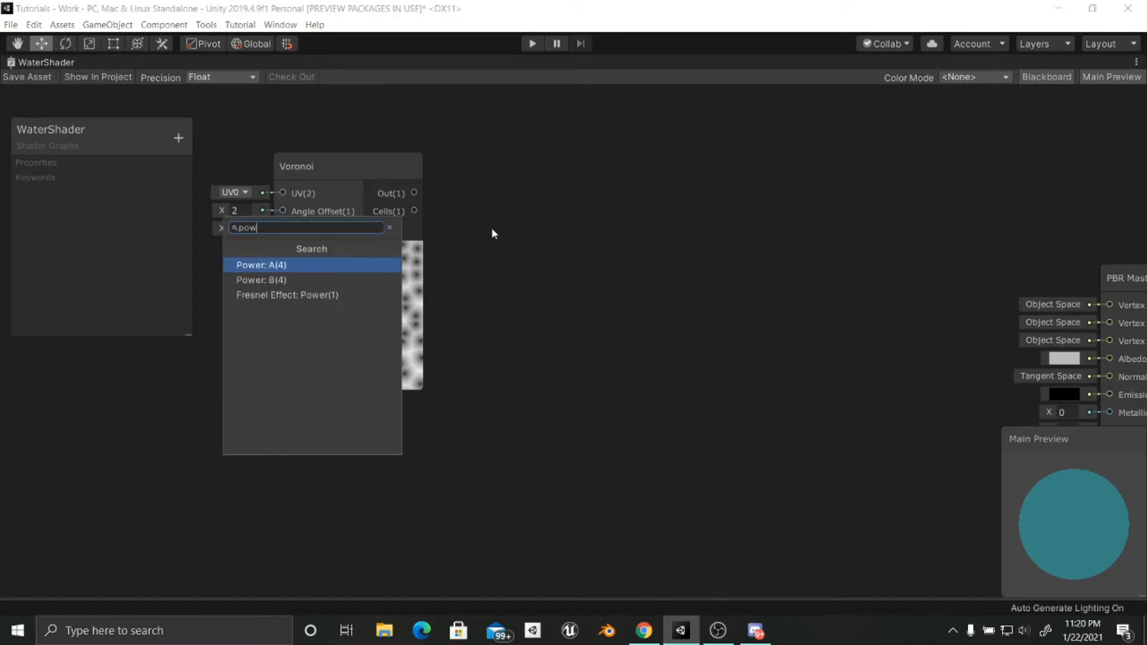
key("Return")
left_click_drag(556, 219, 557, 179)
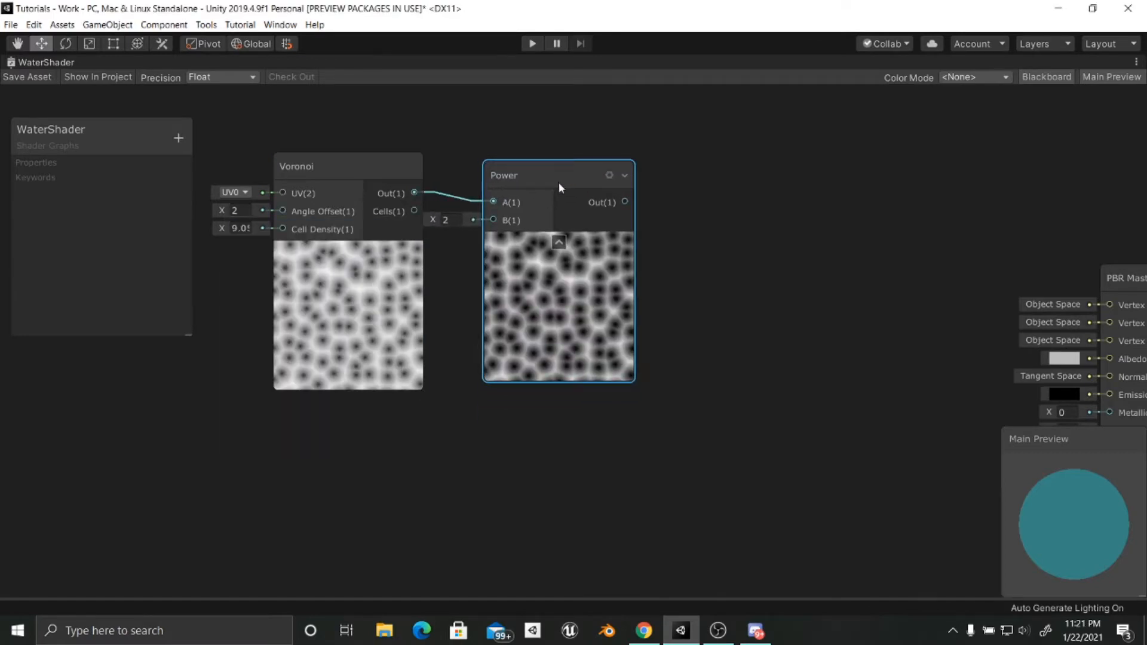
Step: Set the Power node's B input to about 2.48 and line the node up beside the Voronoi node
middle_click_drag(533, 419, 586, 340)
left_click_drag(593, 111, 591, 217)
left_click_drag(479, 257, 499, 255)
left_click_drag(583, 215, 586, 254)
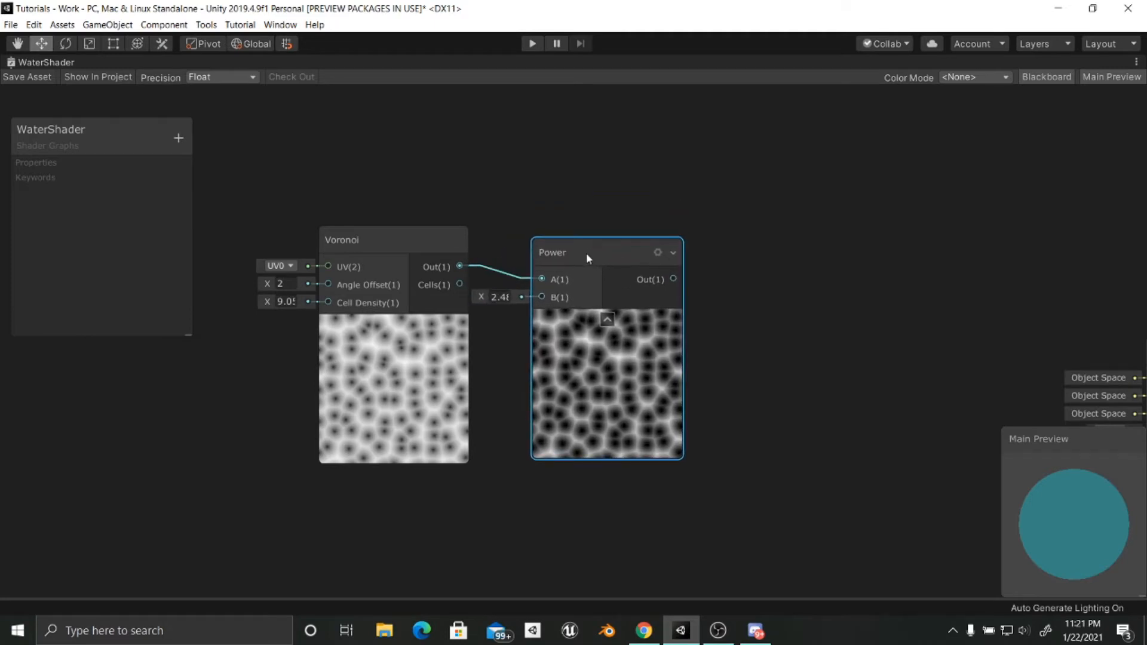
Step: Add a One Minus node and place it below the Power node
middle_click_drag(743, 353, 771, 246)
left_click(556, 485)
middle_click_drag(582, 467, 540, 404)
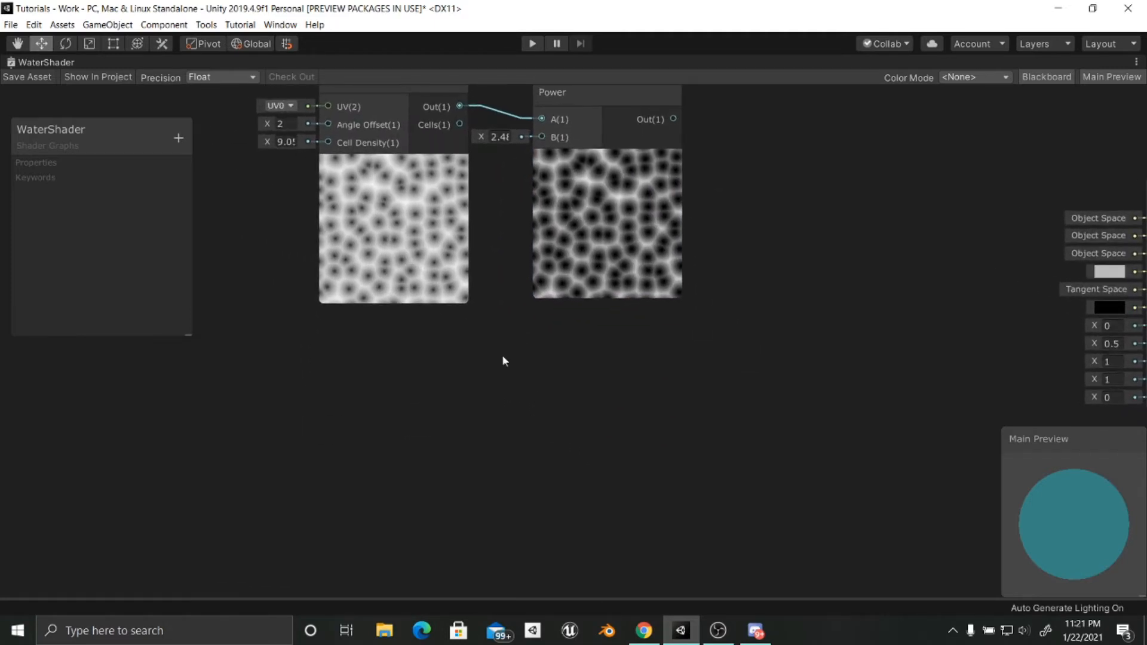
middle_click_drag(447, 283, 423, 321)
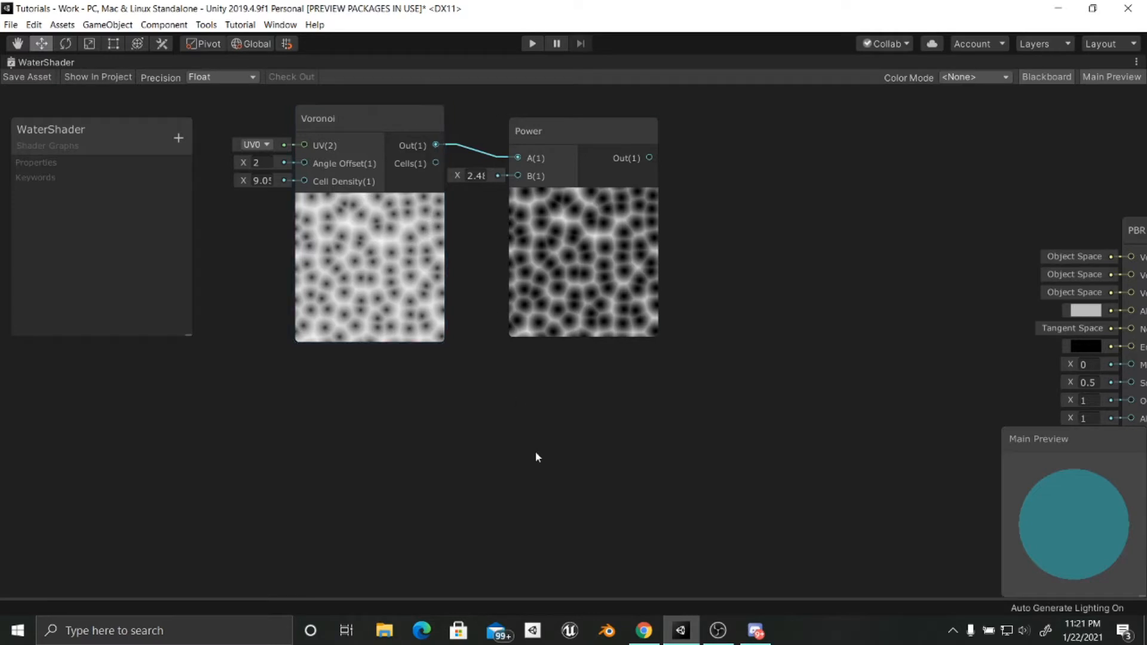
key("space")
type("one minus")
key("Return")
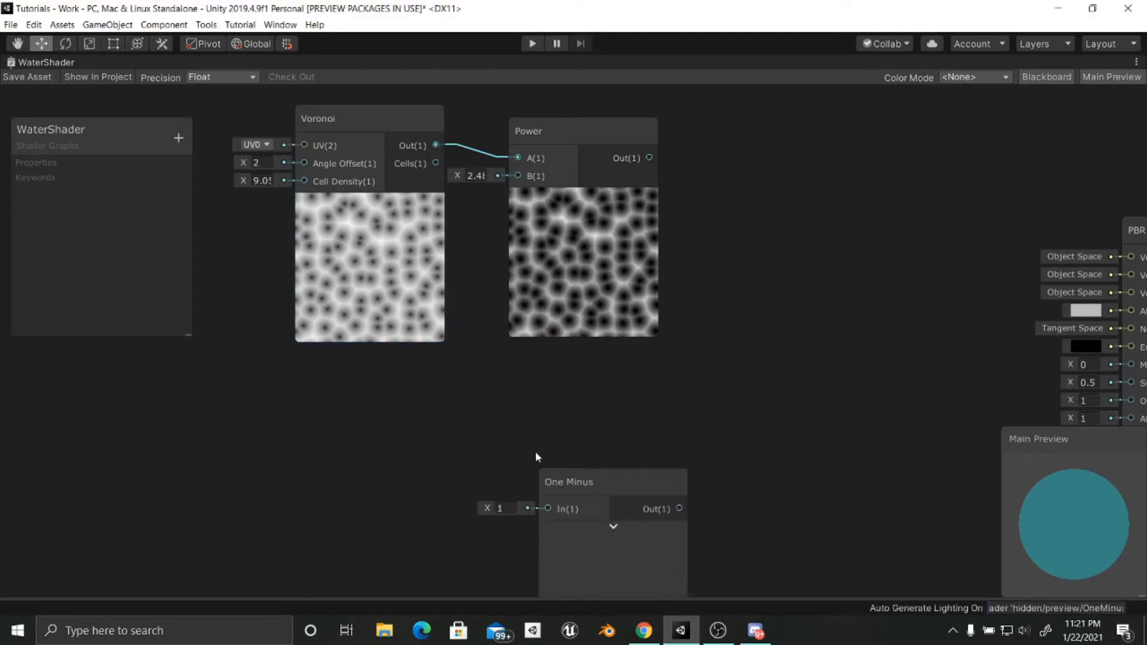
left_click_drag(565, 480, 549, 422)
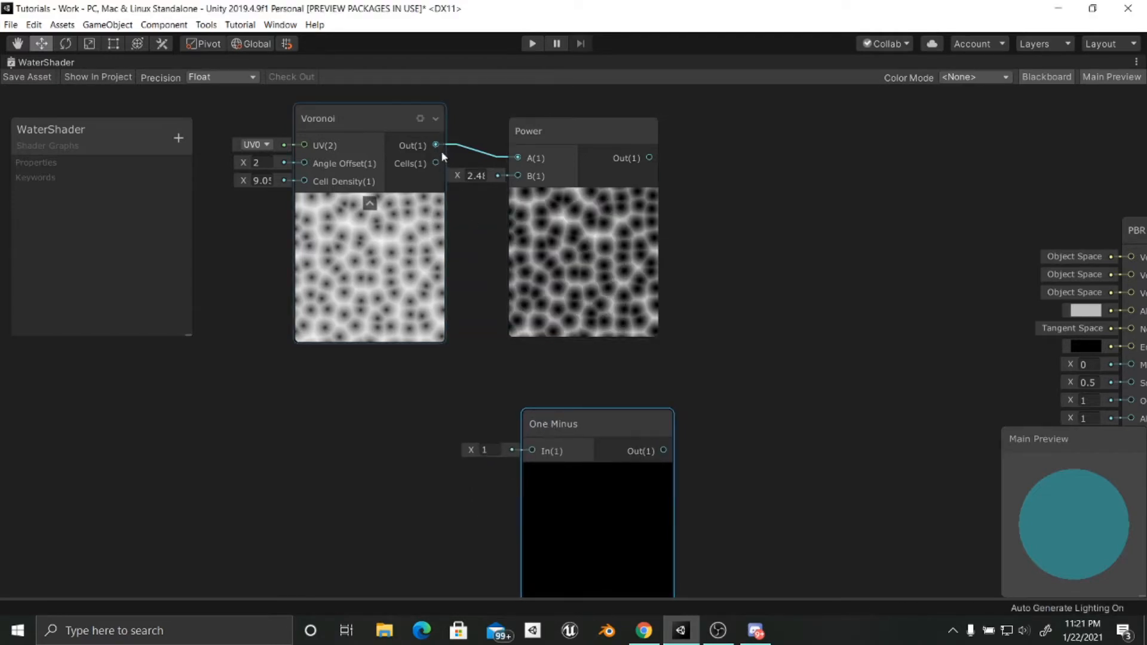
Step: Connect the Voronoi Out to the One Minus input and adjust the One Minus node's position below Power
left_click_drag(440, 149, 548, 399)
middle_click_drag(602, 430, 574, 356)
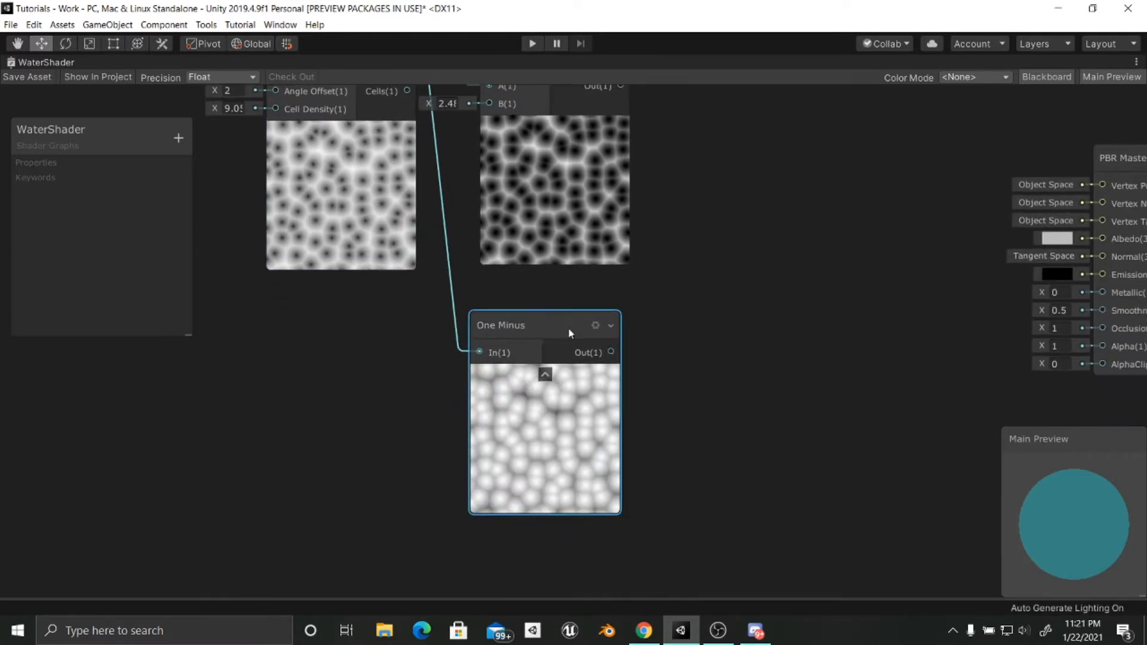
left_click_drag(569, 327, 590, 324)
middle_click_drag(717, 323, 675, 363)
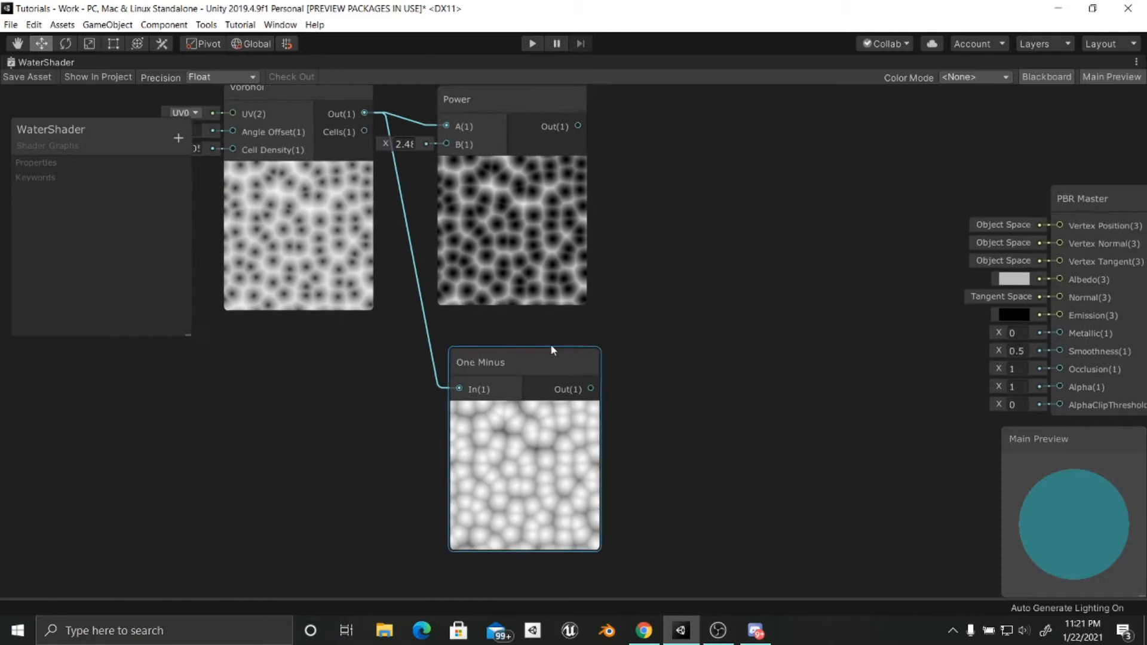
middle_click_drag(551, 350, 539, 381)
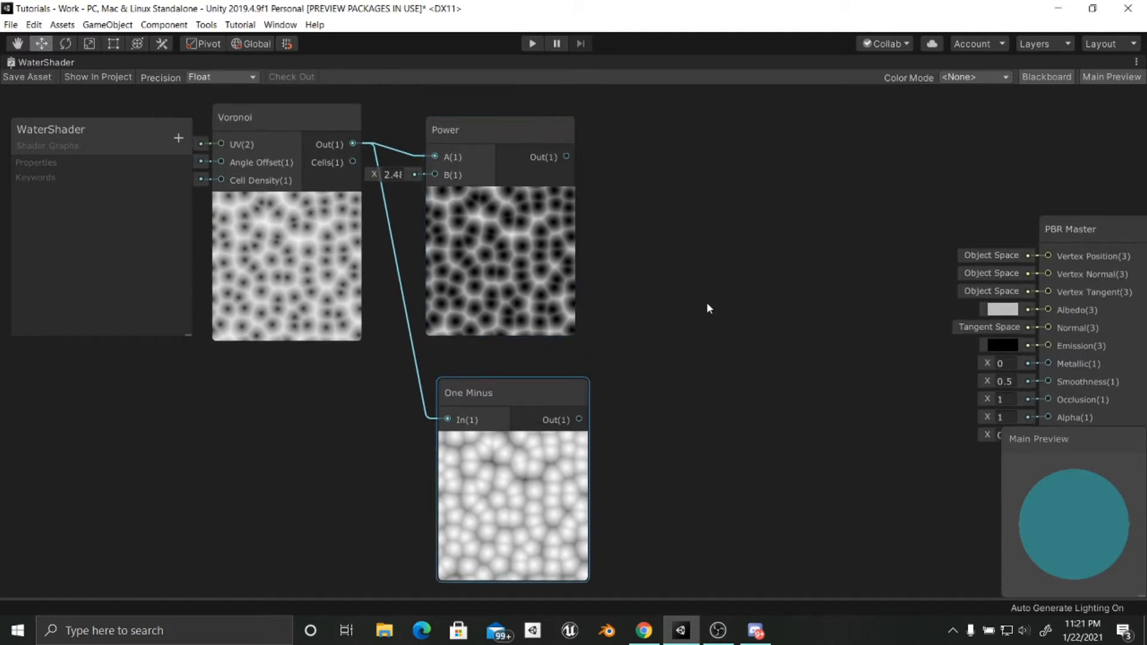
Step: Add a Color node, move the Power node up, and place the Color node between Power and One Minus
left_click(707, 302)
key("space")
type("color")
key("Return")
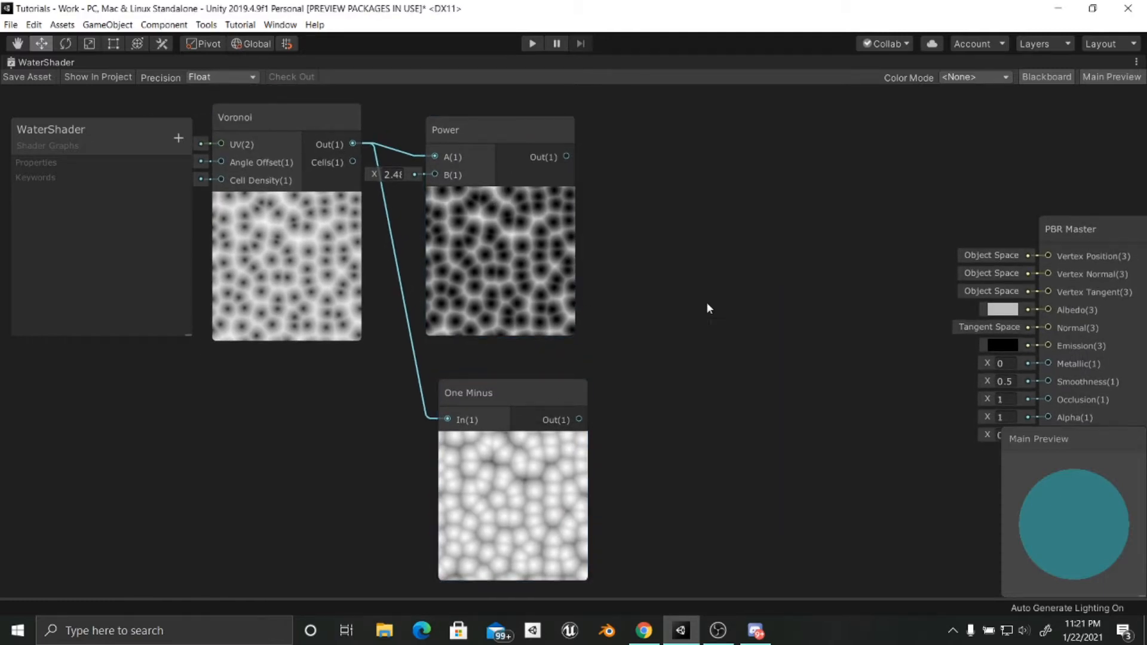
mouse_move(506, 123)
left_mouse_down()
mouse_move(533, 79)
mouse_move(508, 132)
left_mouse_up()
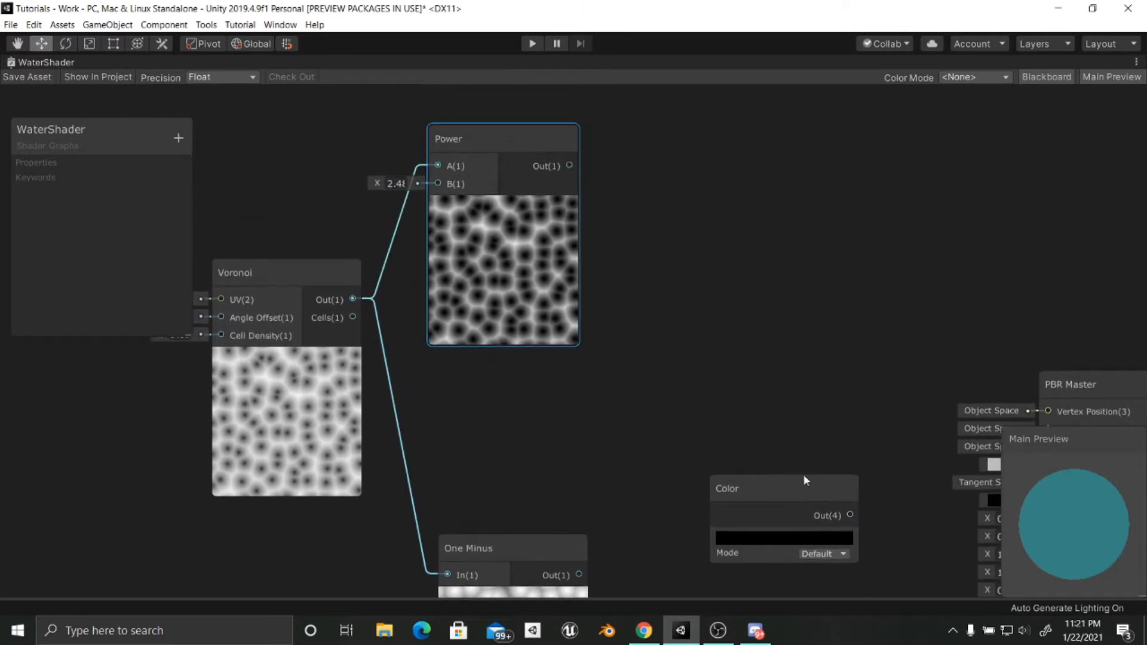
left_click_drag(779, 491, 522, 403)
middle_click_drag(700, 464, 713, 268)
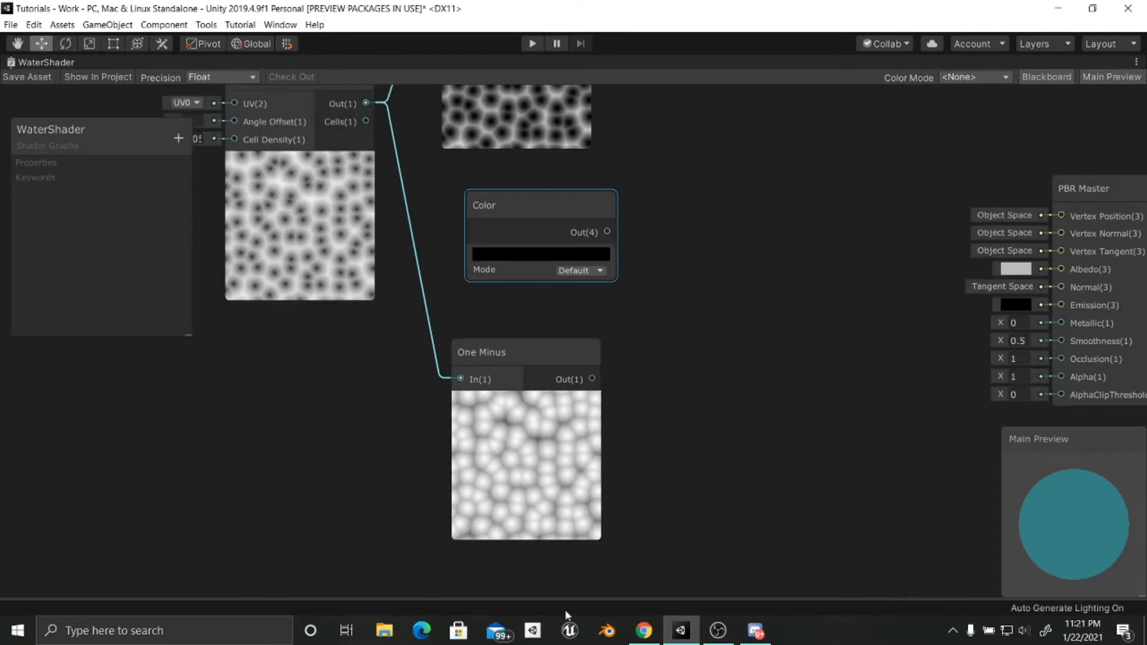
Step: Add a second Color node and place it below the One Minus node
middle_click_drag(615, 570, 665, 459)
key("space")
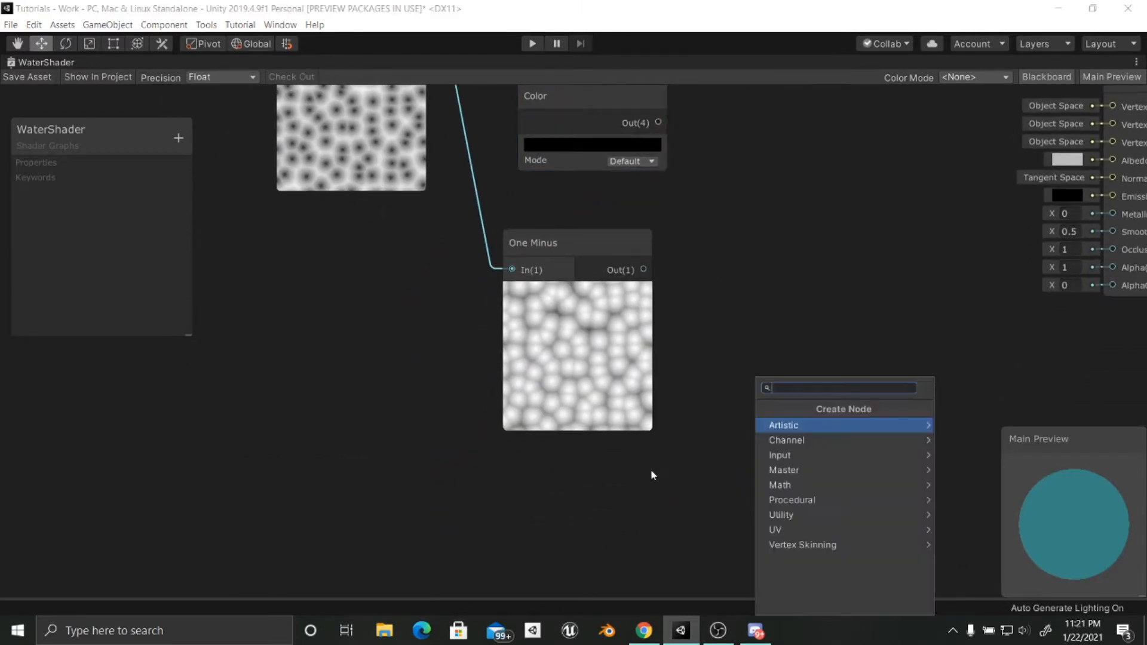
type("color")
key("Return")
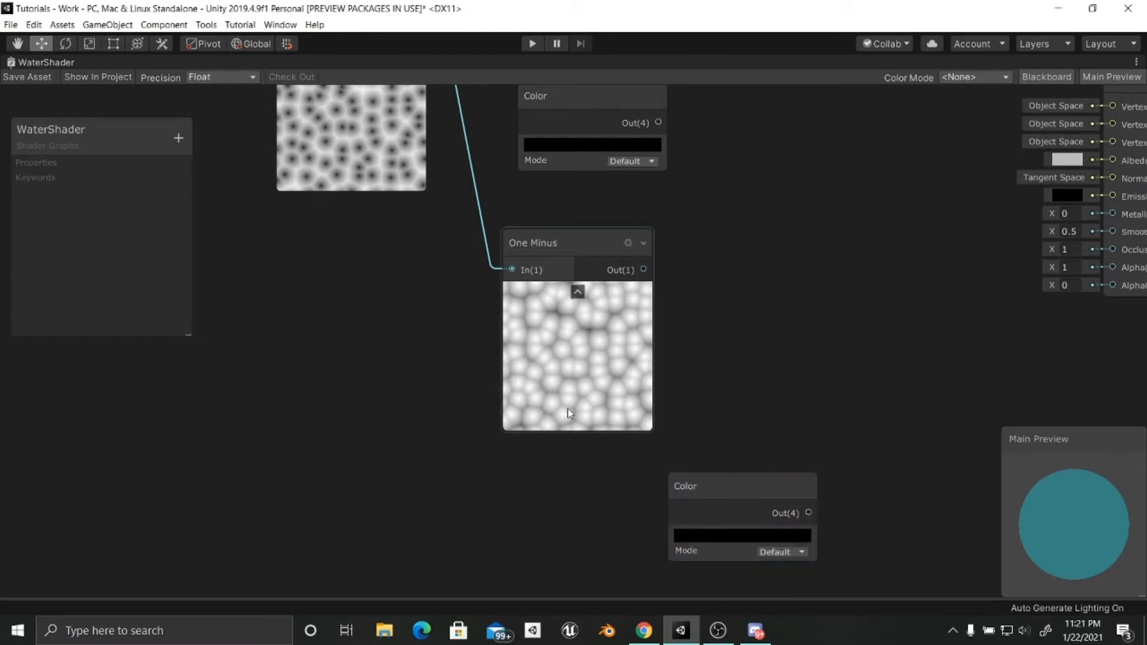
left_click_drag(681, 485, 515, 473)
Step: Add a Multiply node beside Power and the upper Color, connecting Power's Out to A and the Color's Out to B
middle_click_drag(808, 227, 710, 486)
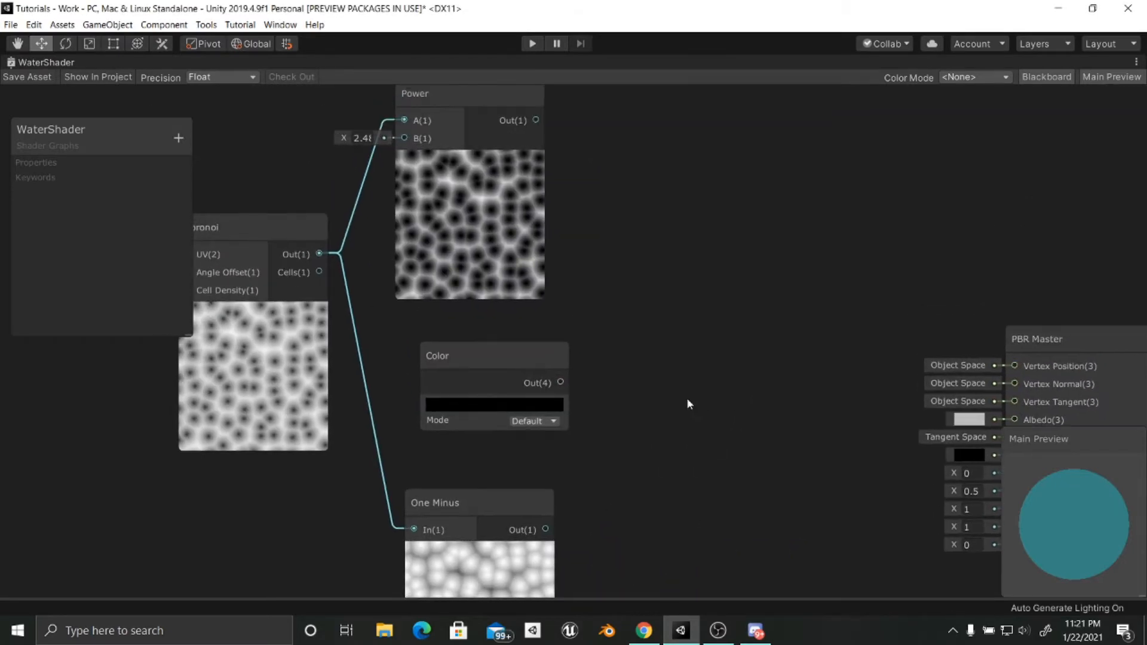
middle_click_drag(476, 104, 666, 332)
key("space")
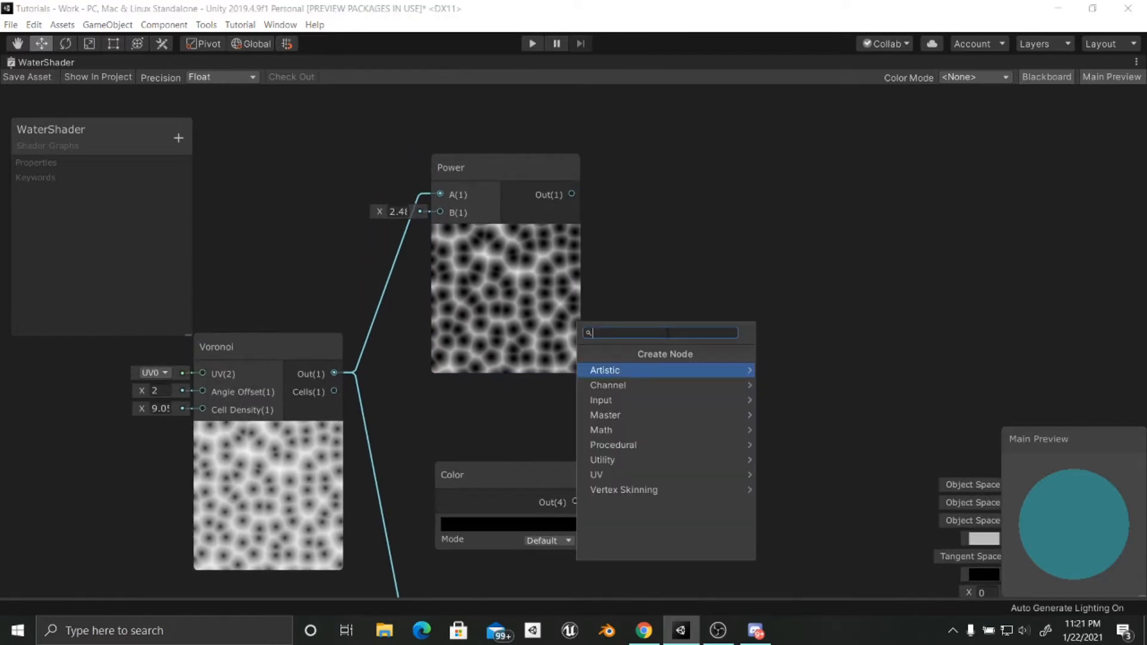
type("mult")
key("Return")
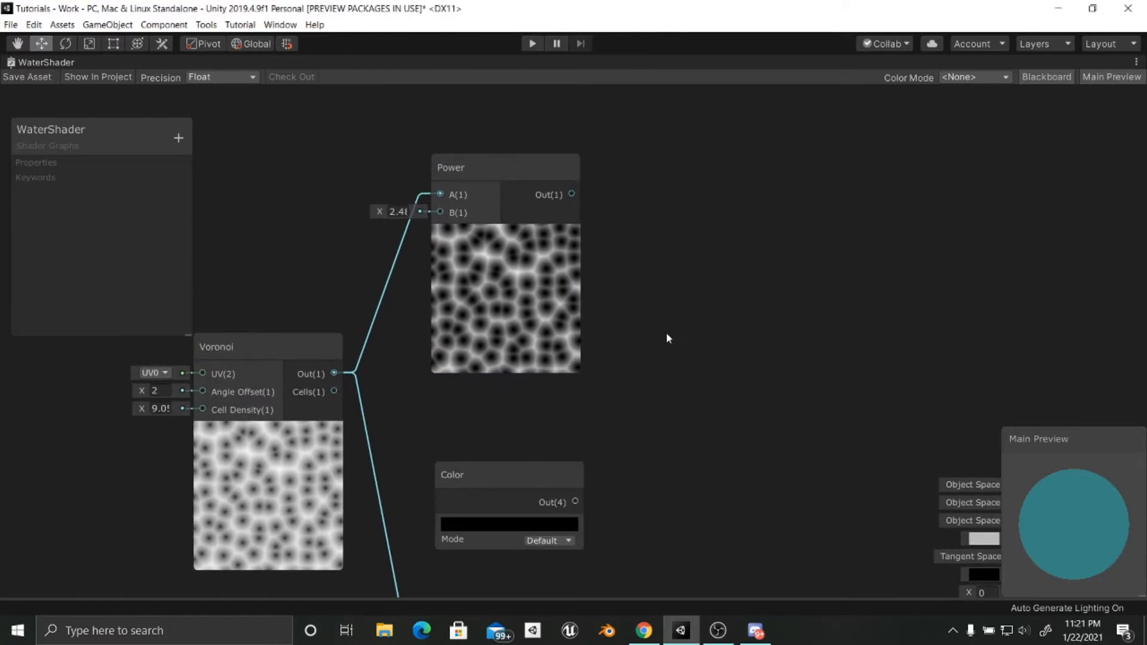
left_click_drag(742, 349, 718, 336)
left_click_drag(571, 195, 658, 355)
left_click_drag(575, 502, 658, 373)
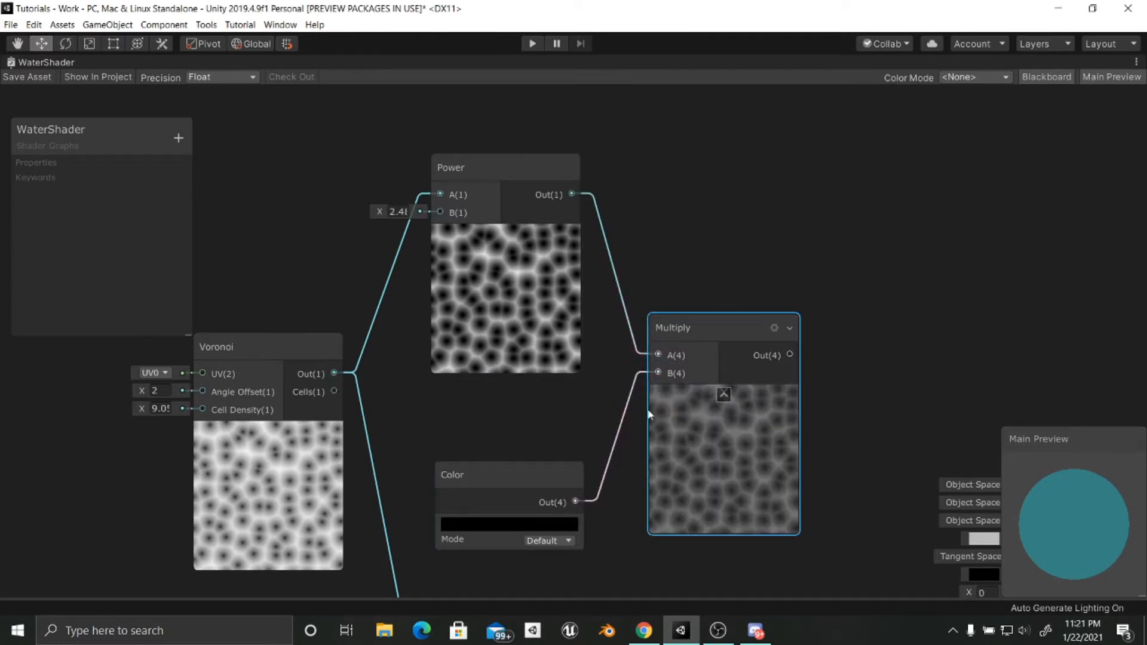
Step: Move the upper Color node slightly closer to Power and set its colour to a light blue
left_click(507, 485)
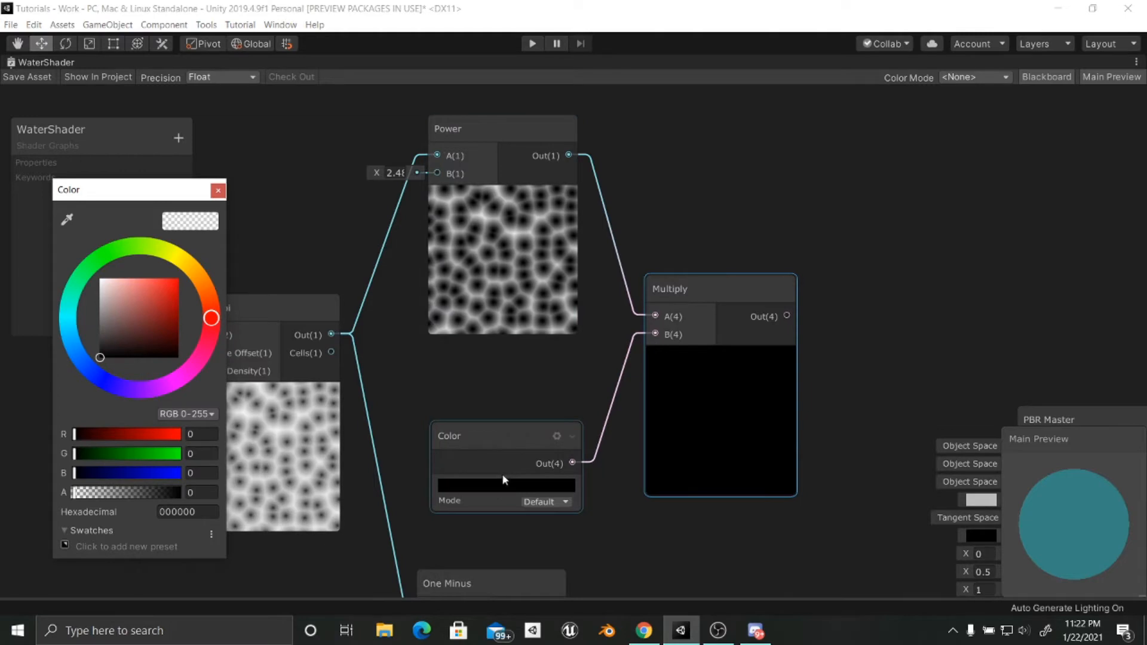
left_click_drag(502, 464, 499, 440)
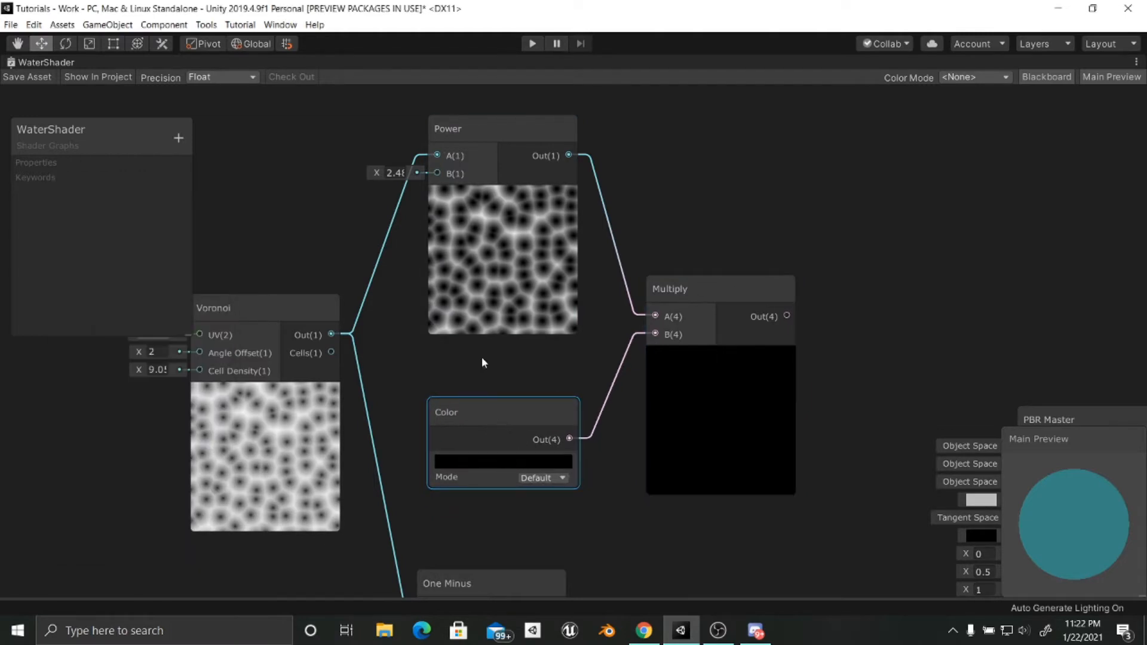
left_click(486, 460)
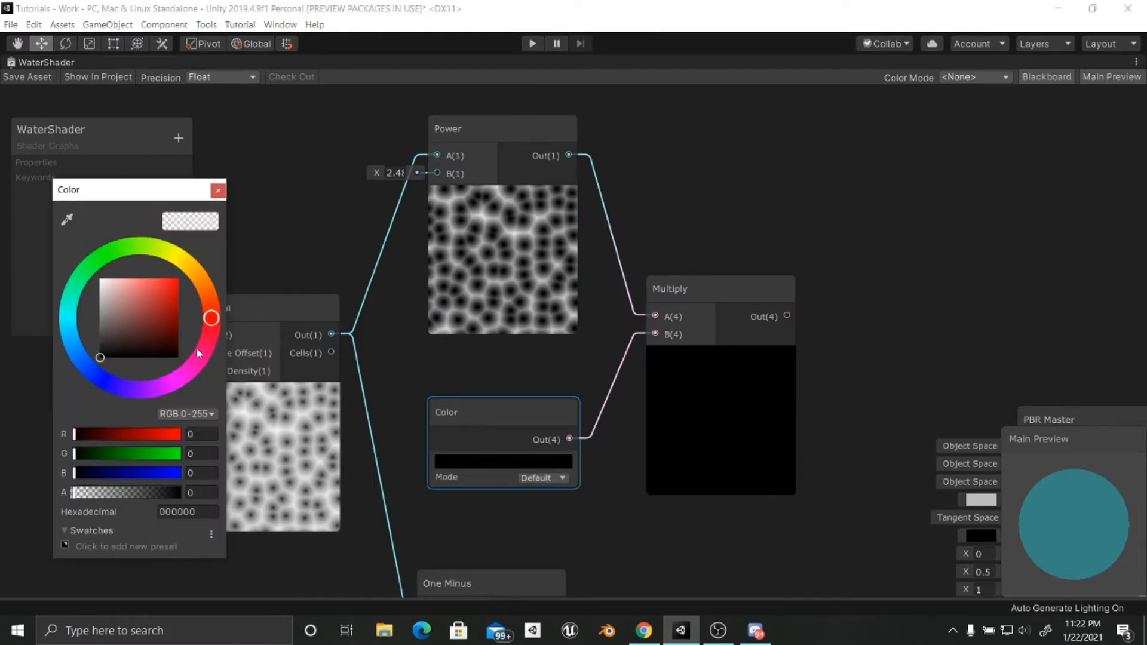
mouse_move(199, 354)
left_mouse_down()
mouse_move(23, 396)
mouse_move(19, 365)
mouse_move(24, 377)
left_mouse_up()
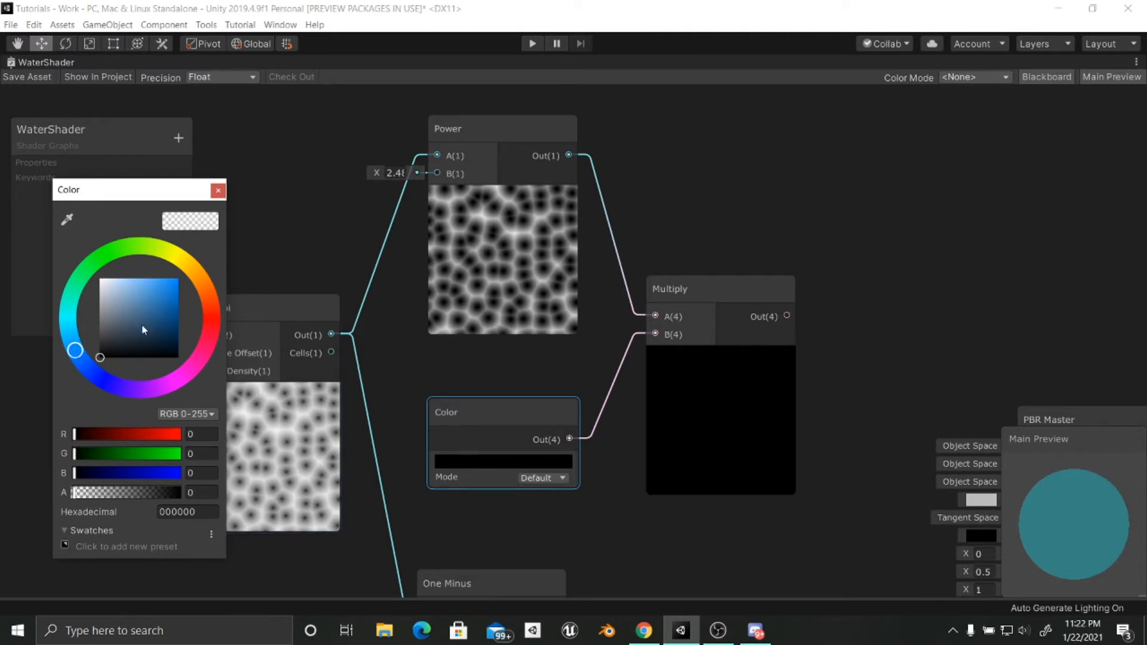
mouse_move(178, 305)
left_mouse_down()
mouse_move(203, 270)
mouse_move(149, 270)
left_mouse_up()
Step: Add a second Multiply node near the One Minus node and the lower Color node
middle_click_drag(599, 540, 596, 452)
middle_click_drag(598, 502, 577, 390)
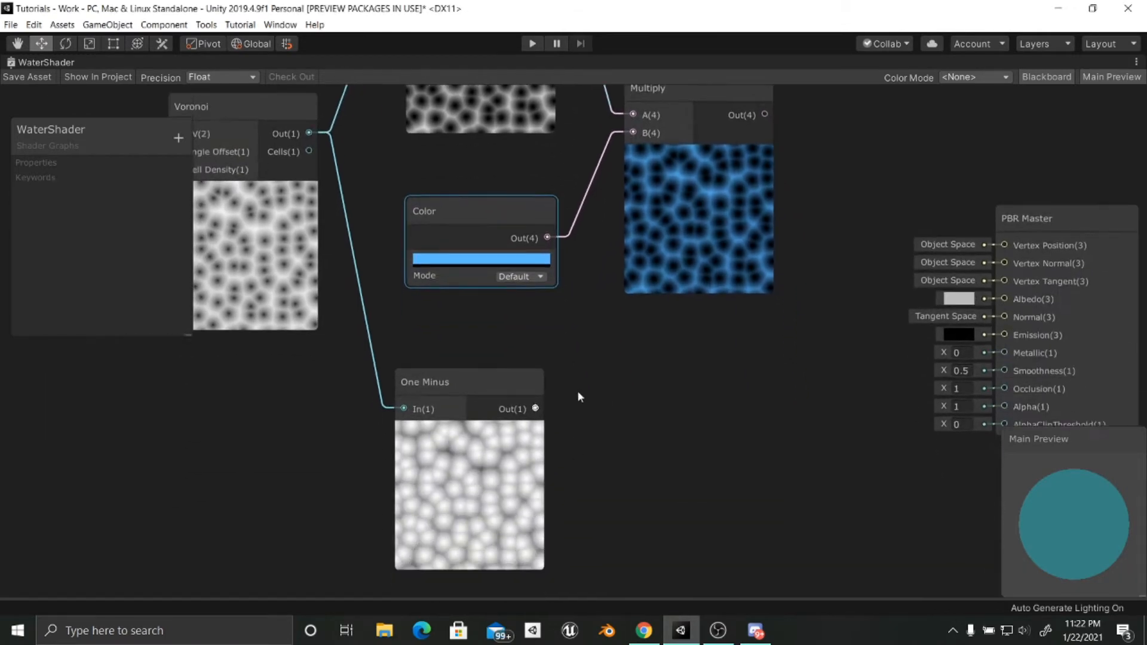
middle_click_drag(572, 459, 591, 350)
key("space")
type("m")
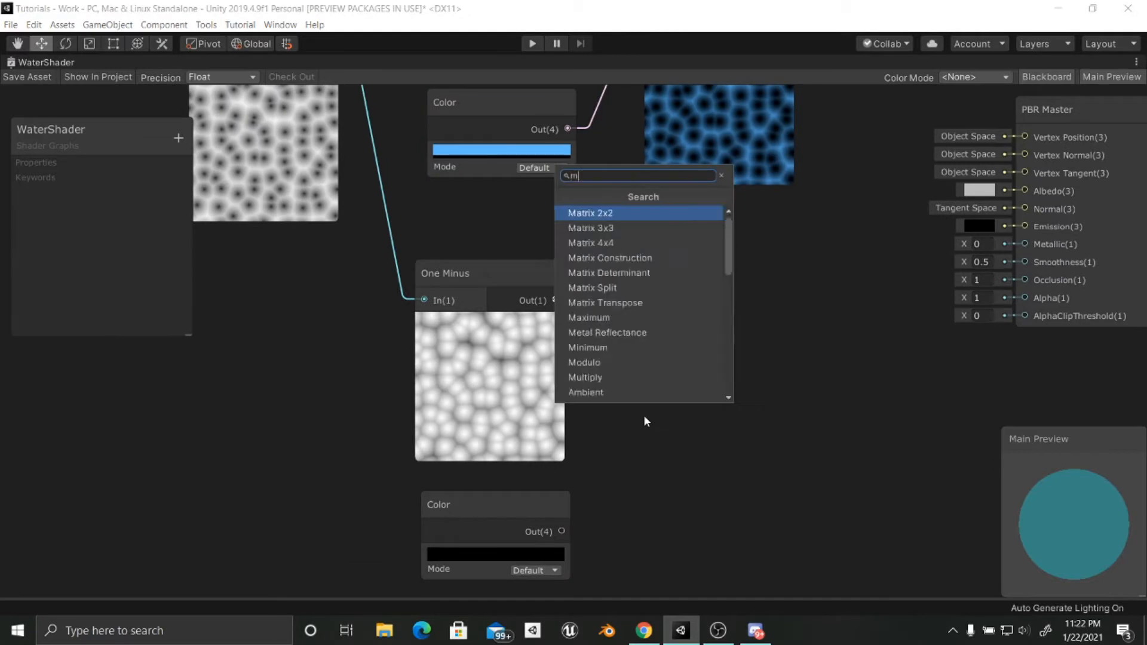
type("upl")
key("BackSpace")
key("BackSpace")
key("BackSpace")
key("BackSpace")
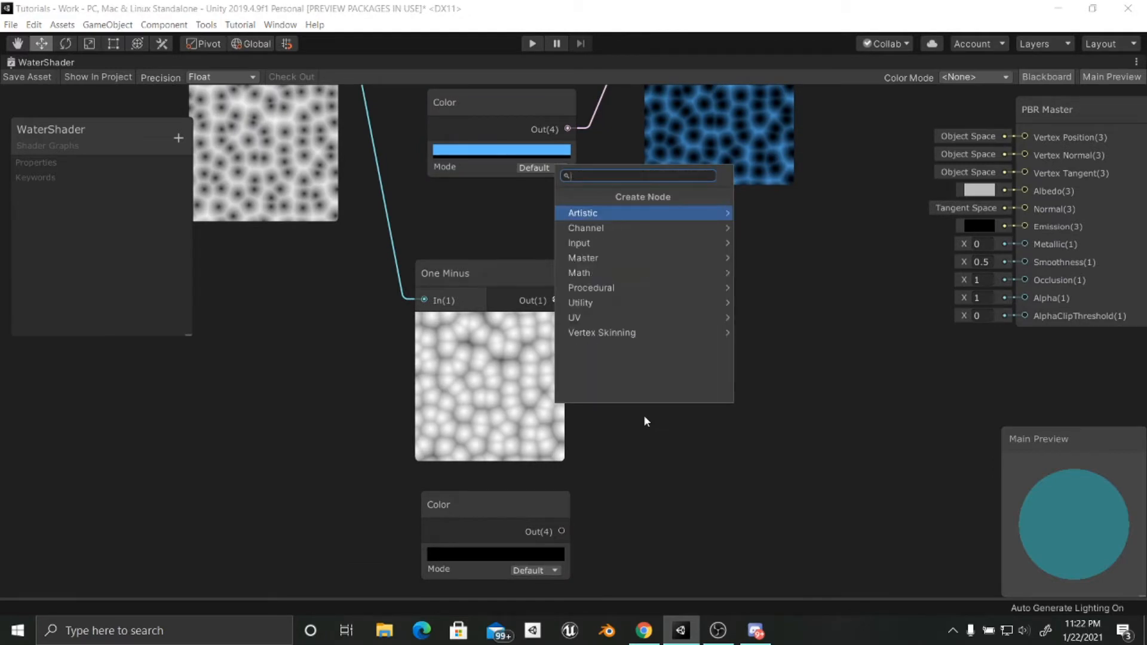
type("mul")
key("Return")
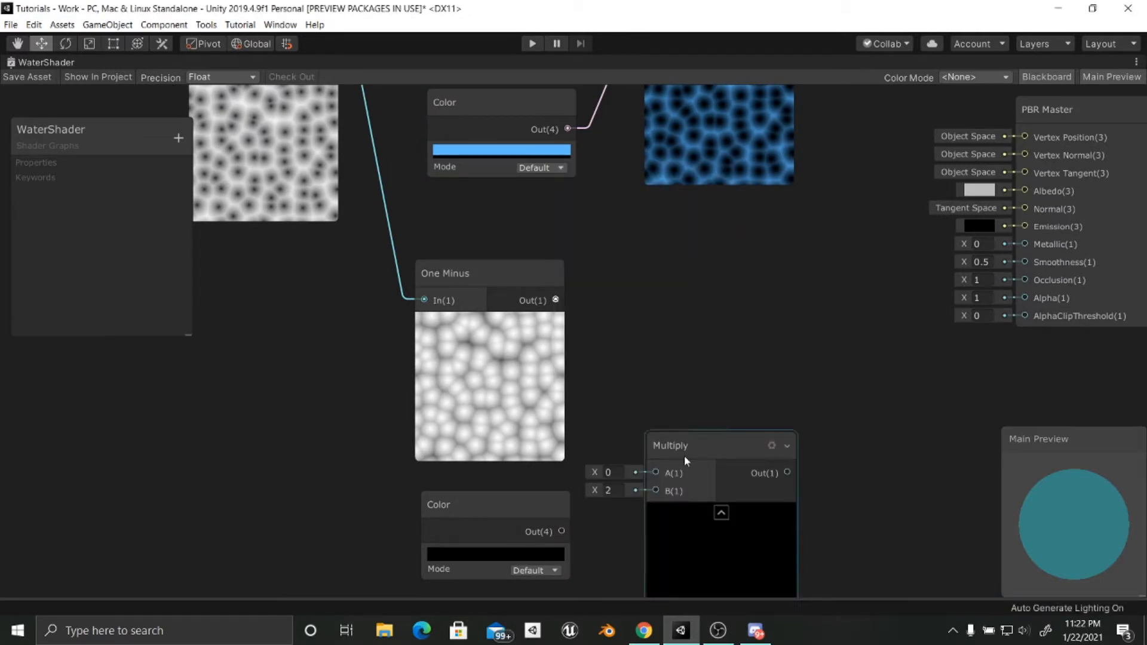
Step: Move the second Multiply node up beside One Minus, connecting One Minus's Out to A and the lower Color's Out to B
left_click_drag(684, 456, 680, 372)
left_click_drag(556, 300, 662, 390)
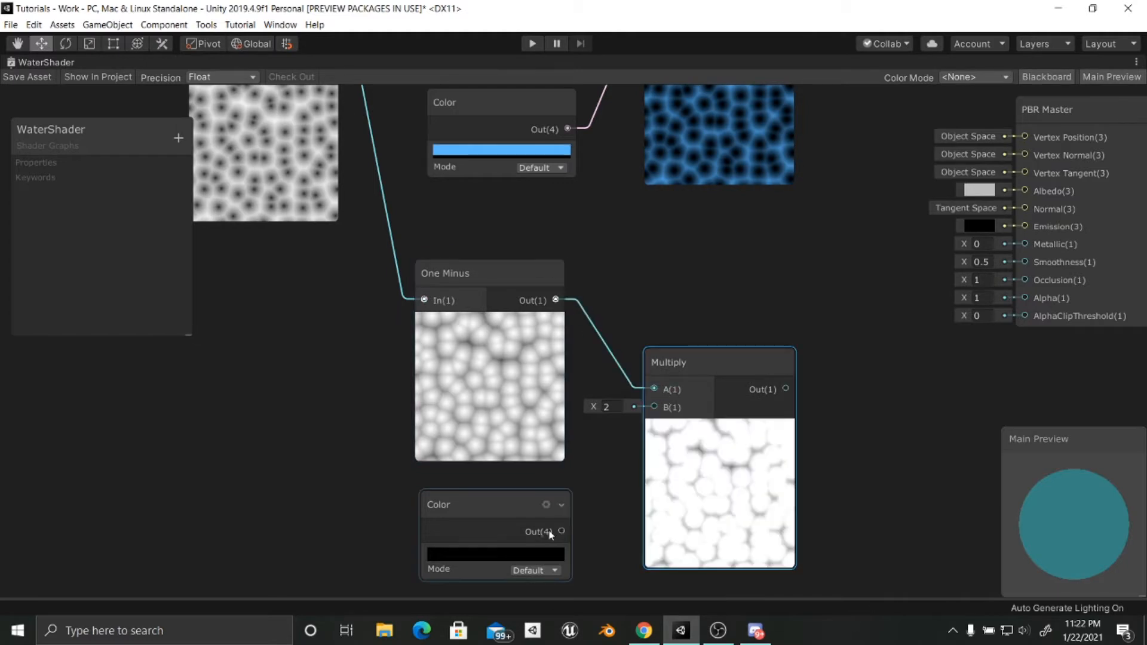
left_click_drag(563, 530, 662, 404)
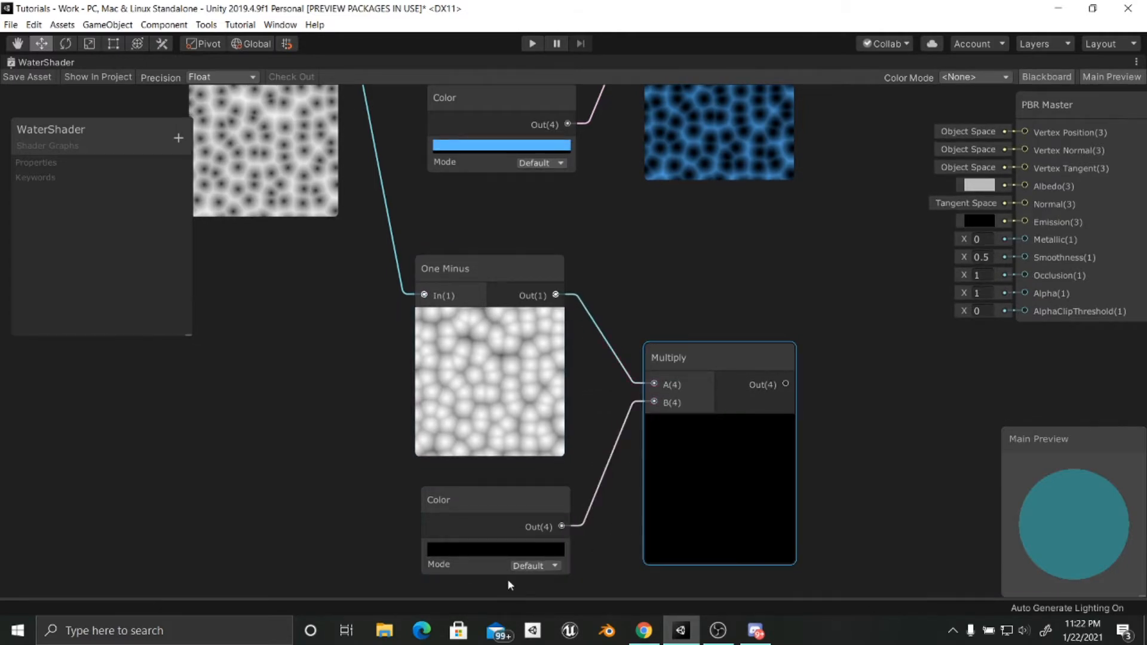
Step: Set the lower Color node to a medium blue, about hex 3161B5
left_click(475, 549)
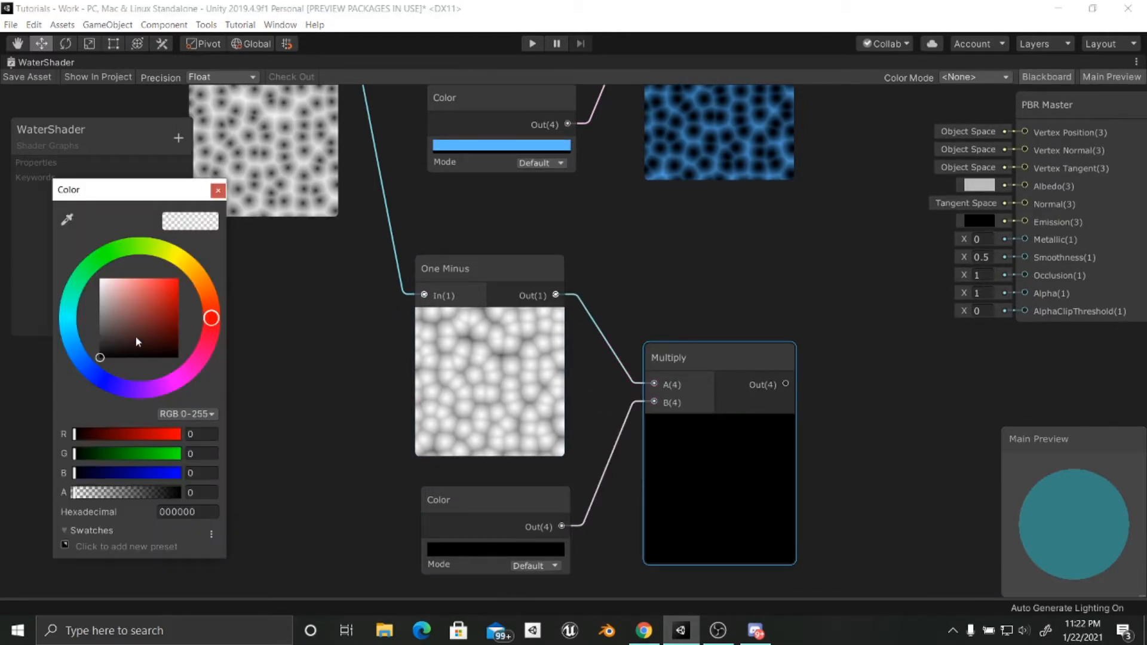
mouse_move(219, 331)
left_mouse_down()
mouse_move(90, 383)
mouse_move(68, 377)
mouse_move(173, 279)
mouse_move(196, 281)
mouse_move(178, 305)
mouse_move(158, 301)
left_mouse_up()
left_click(100, 351)
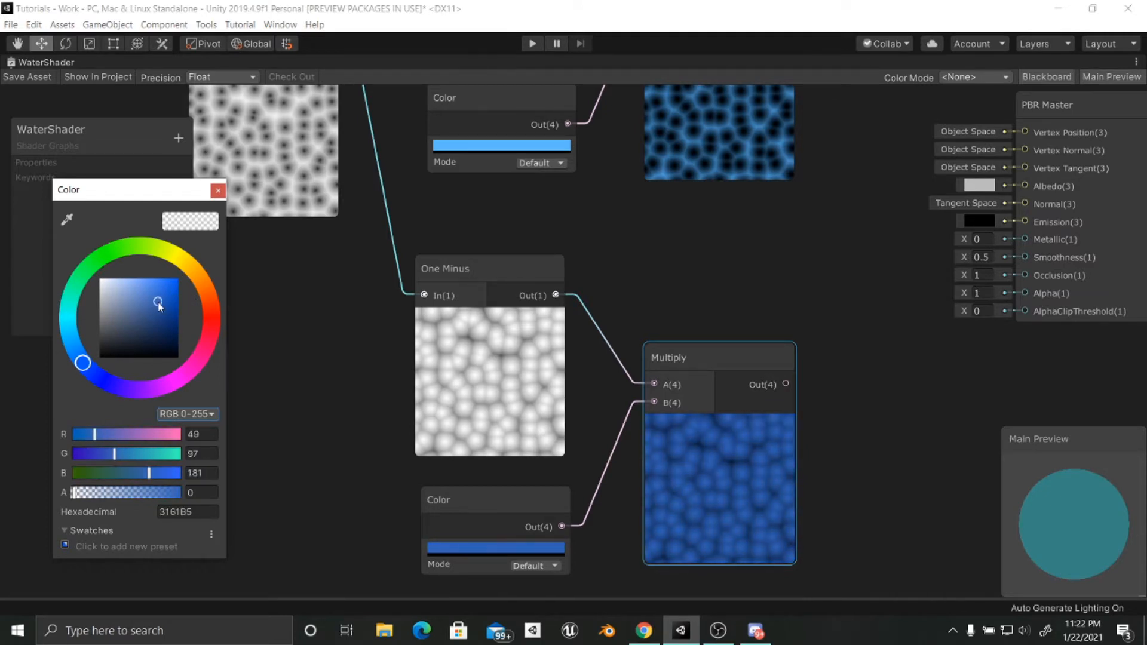
Step: Move the PBR Master node farther away from the two Multiply nodes to make room between them
middle_click_drag(645, 340, 465, 421)
scroll(768, 362, "down", 3)
middle_click_drag(692, 411, 731, 370)
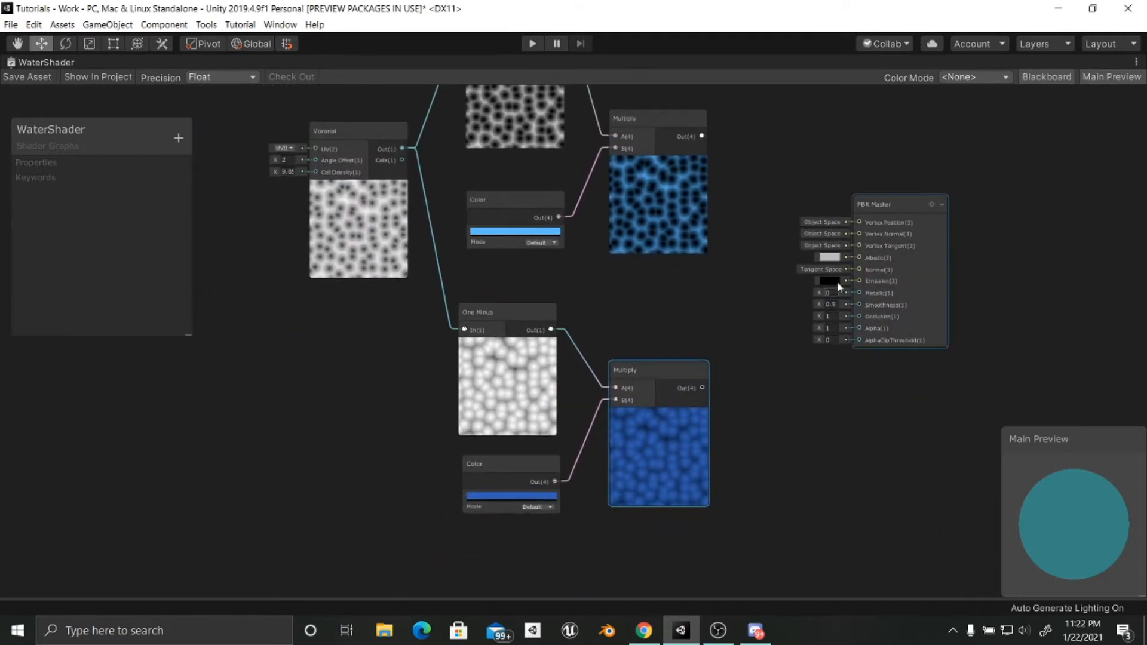
left_click_drag(891, 210, 968, 211)
left_click(768, 337)
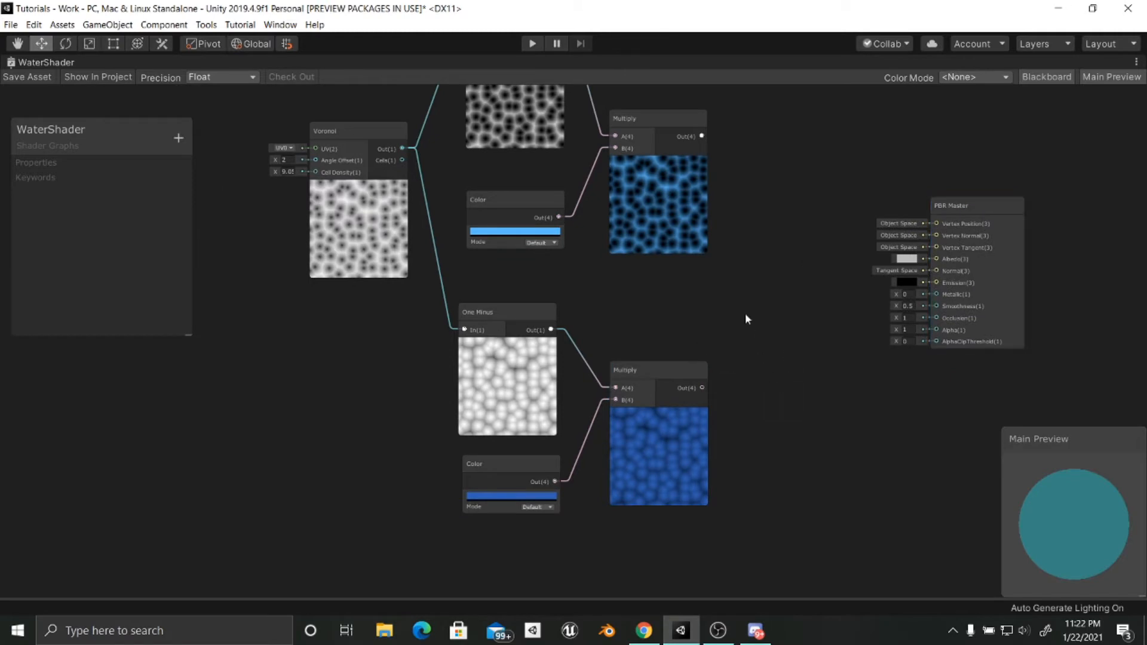
Step: Place an Add node between the Multiply nodes and PBR Master, connecting the upper Multiply's output to A and the lower one's to B
key("space")
type("mu")
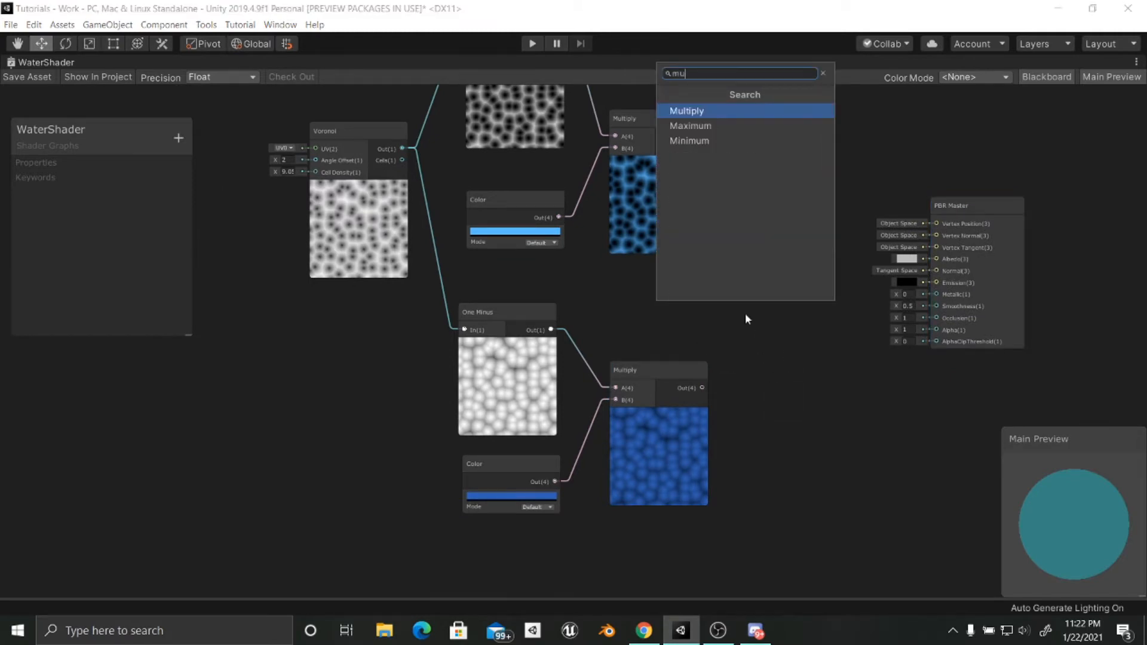
key("BackSpace")
key("BackSpace")
type("add")
key("Return")
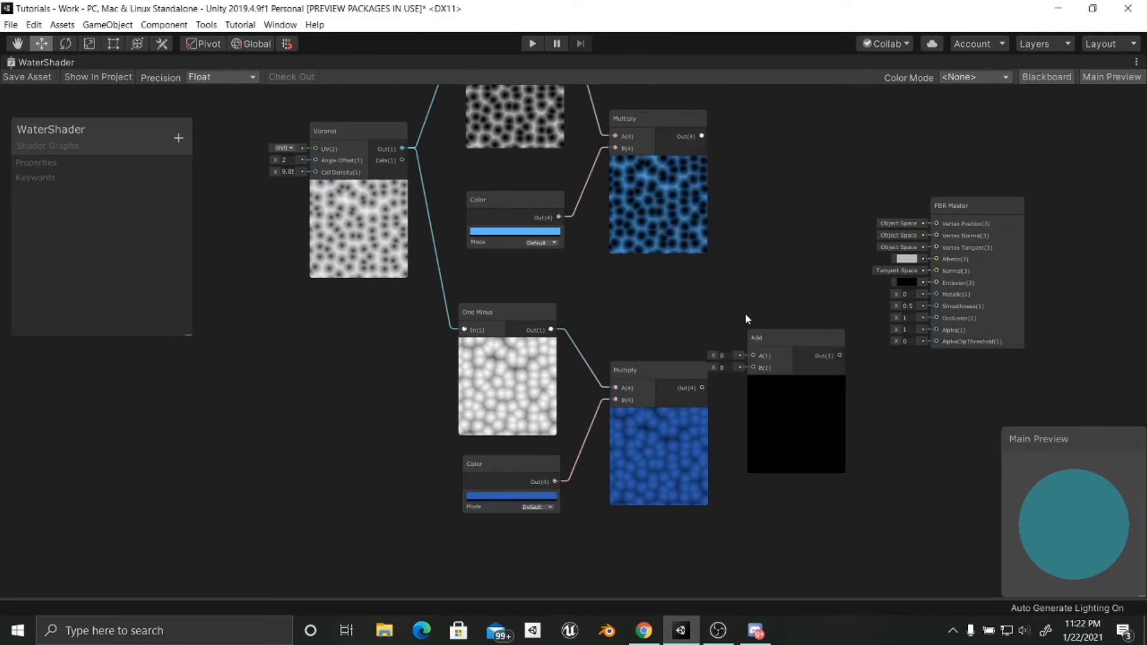
left_click_drag(768, 348, 765, 272)
left_click_drag(702, 136, 752, 292)
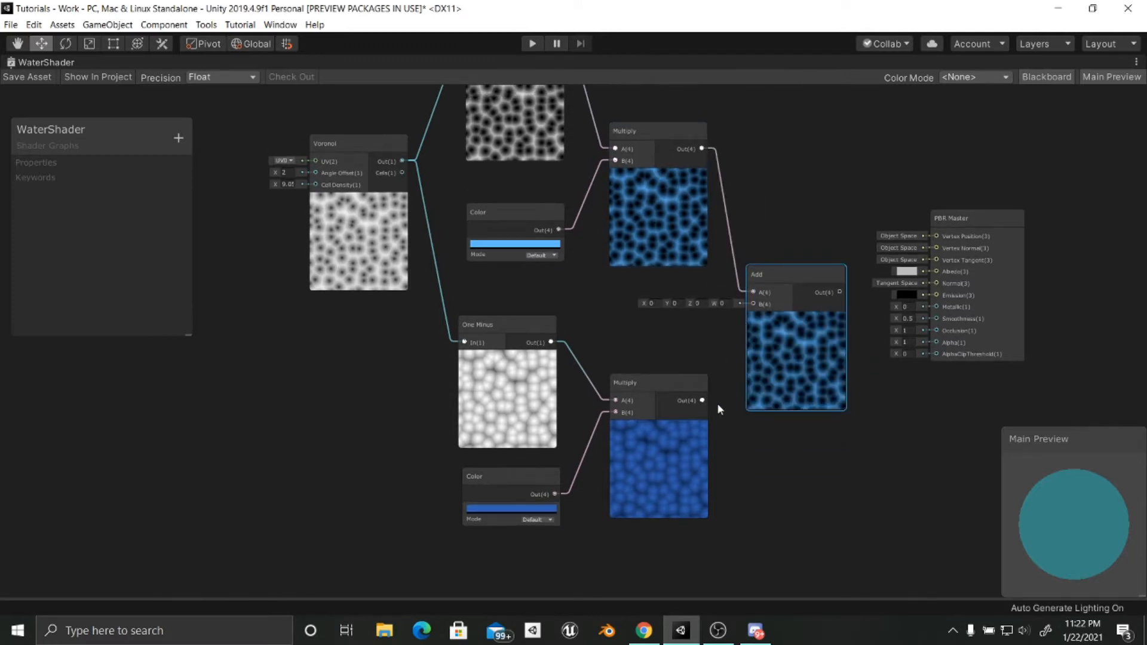
left_click_drag(701, 404, 755, 303)
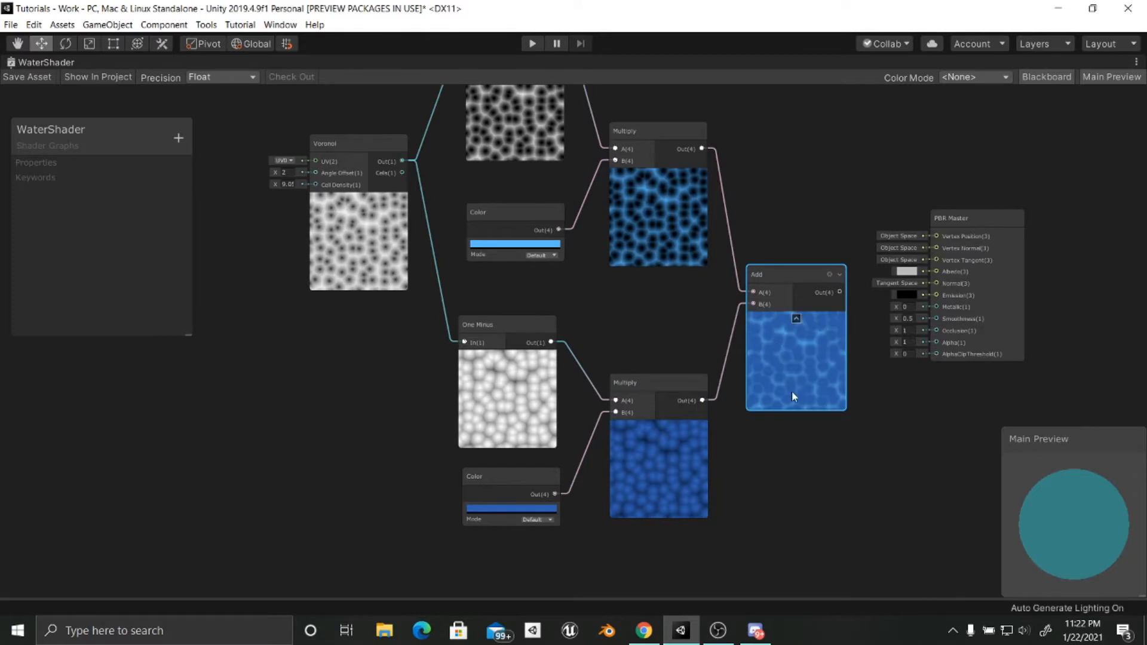
Step: Change the lower Color node to a darker, more saturated blue, about hex 005E98
middle_click_drag(791, 391, 754, 445)
scroll(754, 446, "up", 3)
middle_click_drag(694, 463, 844, 369)
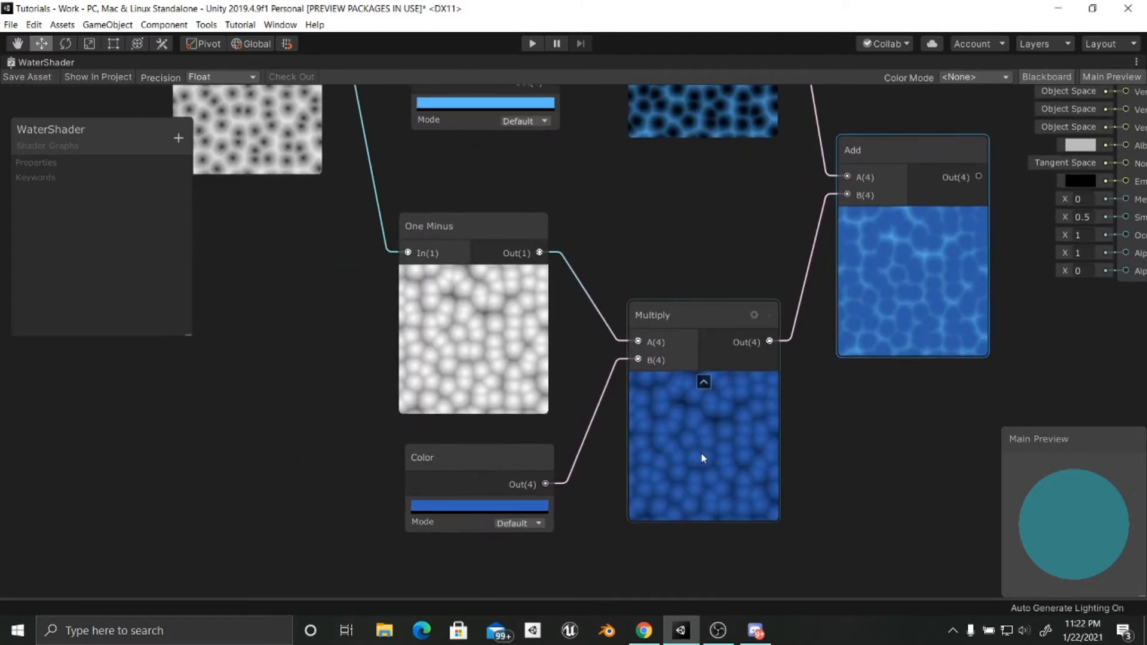
middle_click_drag(484, 442, 470, 572)
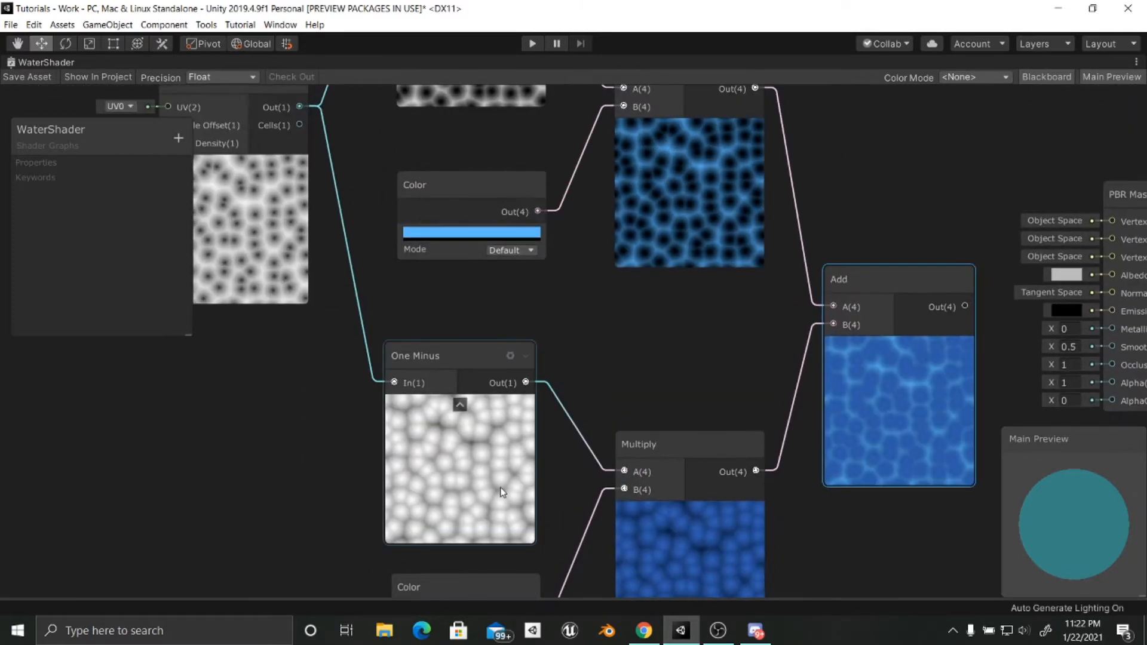
scroll(503, 495, "down", 1)
middle_click_drag(508, 519, 534, 449)
left_click(476, 550)
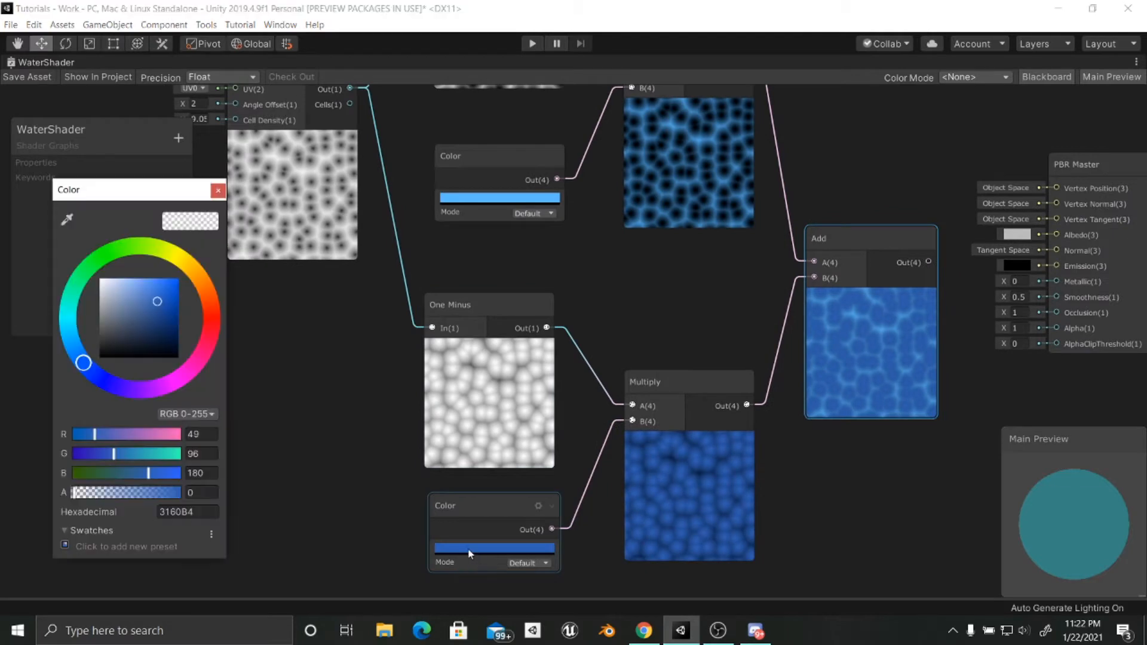
left_click_drag(181, 303, 196, 315)
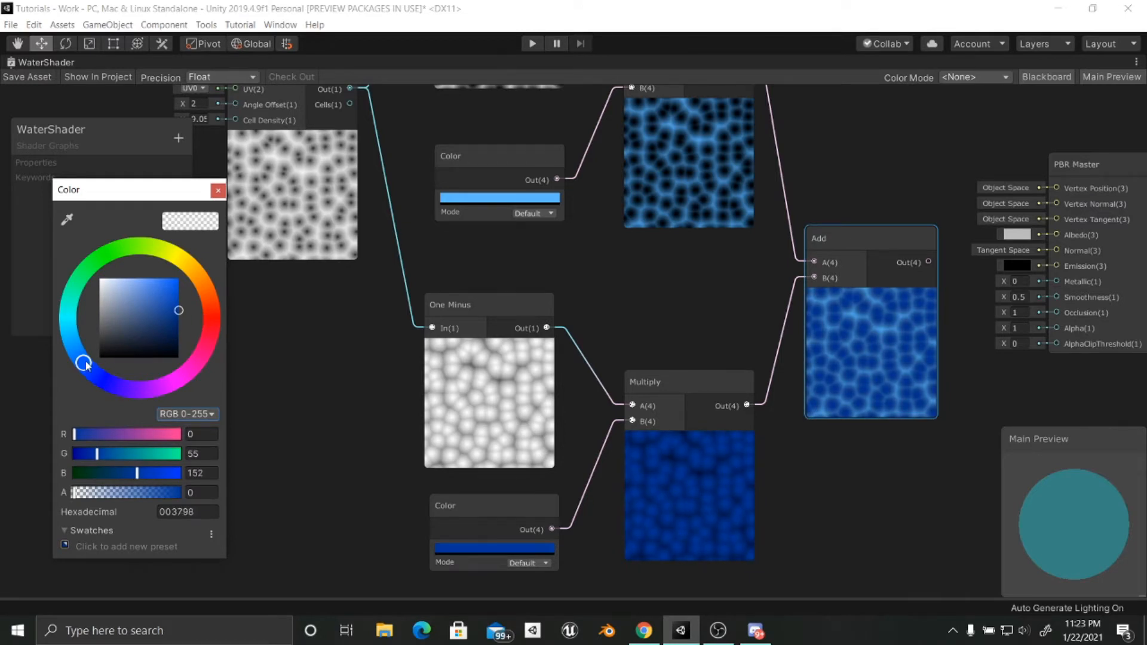
left_click_drag(86, 366, 69, 353)
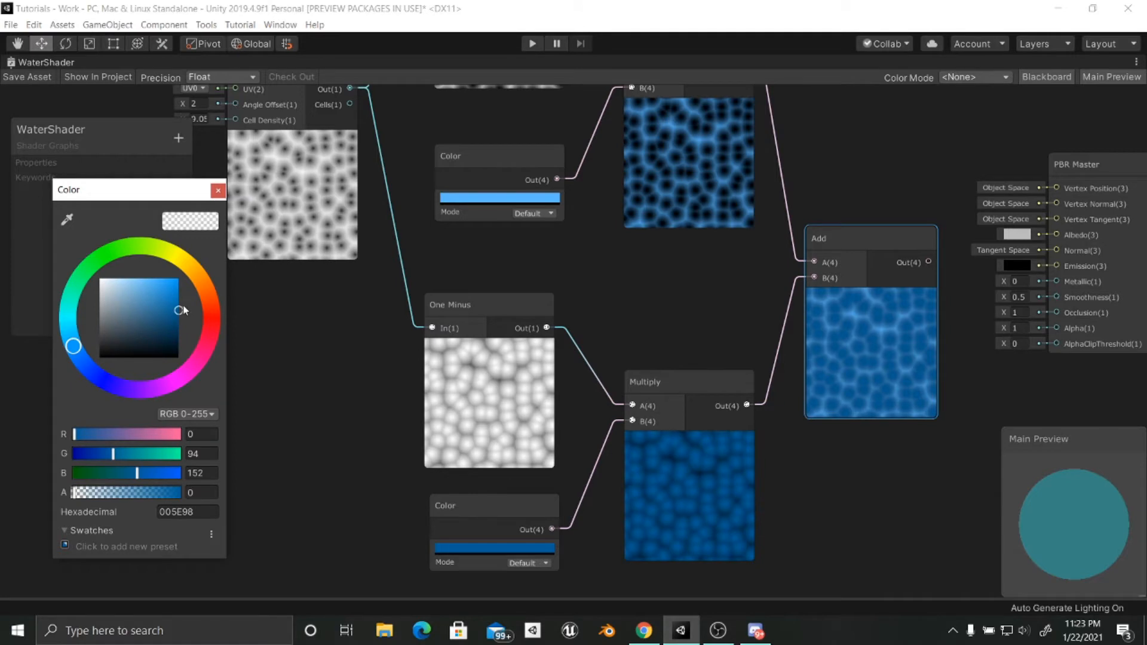
left_click_drag(177, 313, 177, 311)
Step: Convert the upper light blue Color node to a property, name it BrightColor and collapse its settings
middle_click_drag(857, 478, 733, 477)
scroll(777, 496, "down", 1)
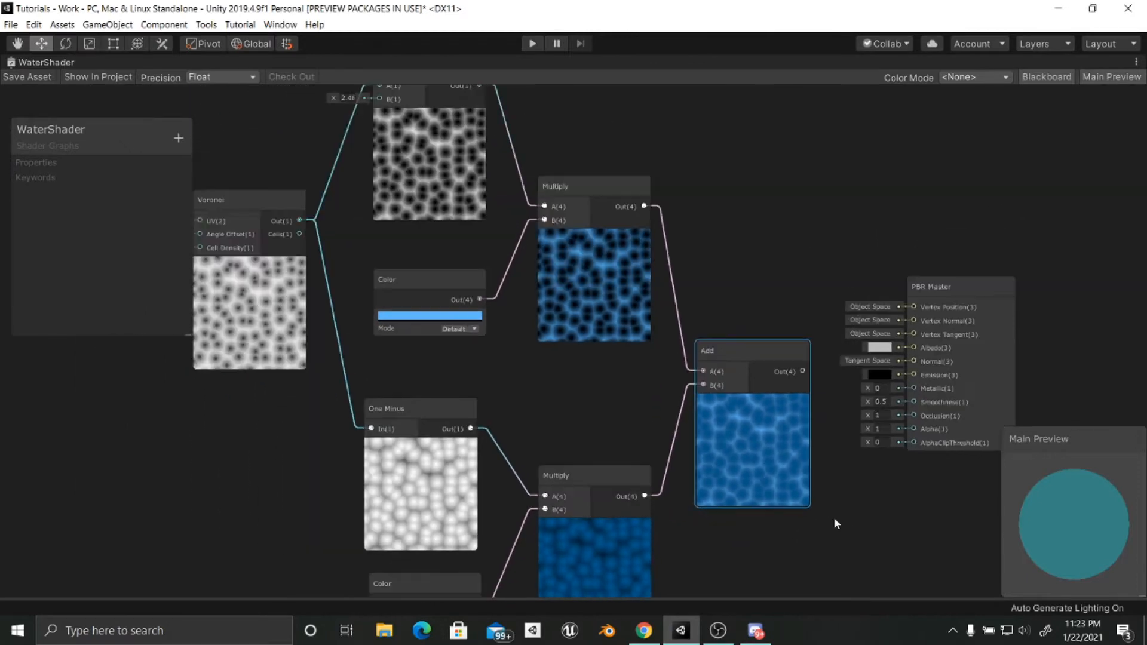
middle_click_drag(834, 517, 854, 436)
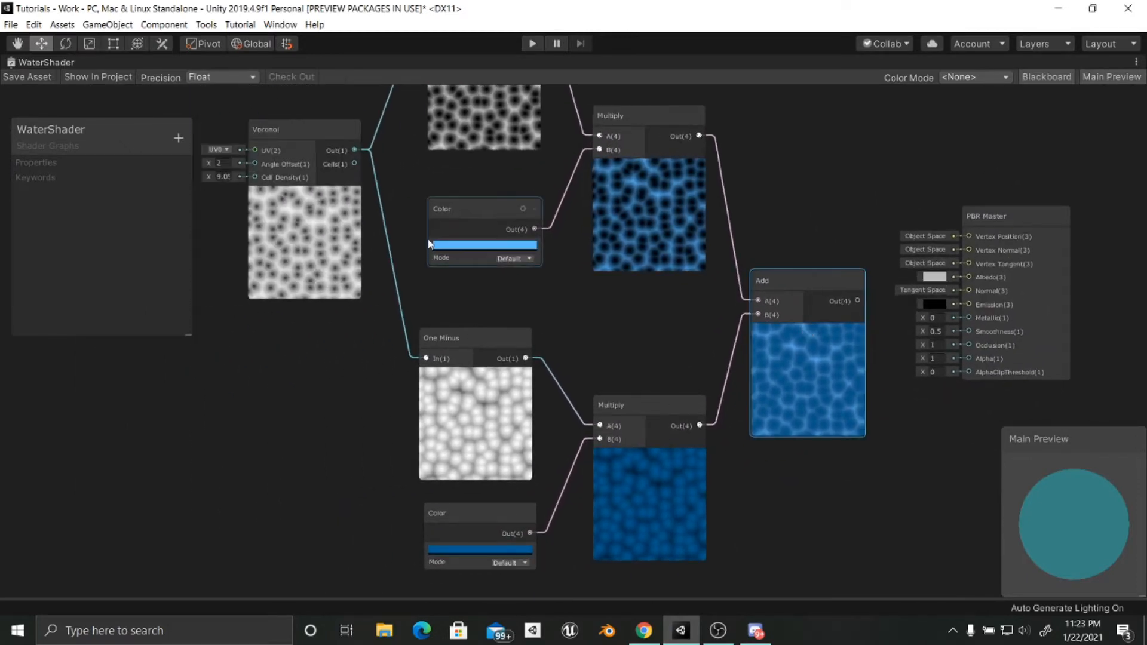
right_click(450, 209)
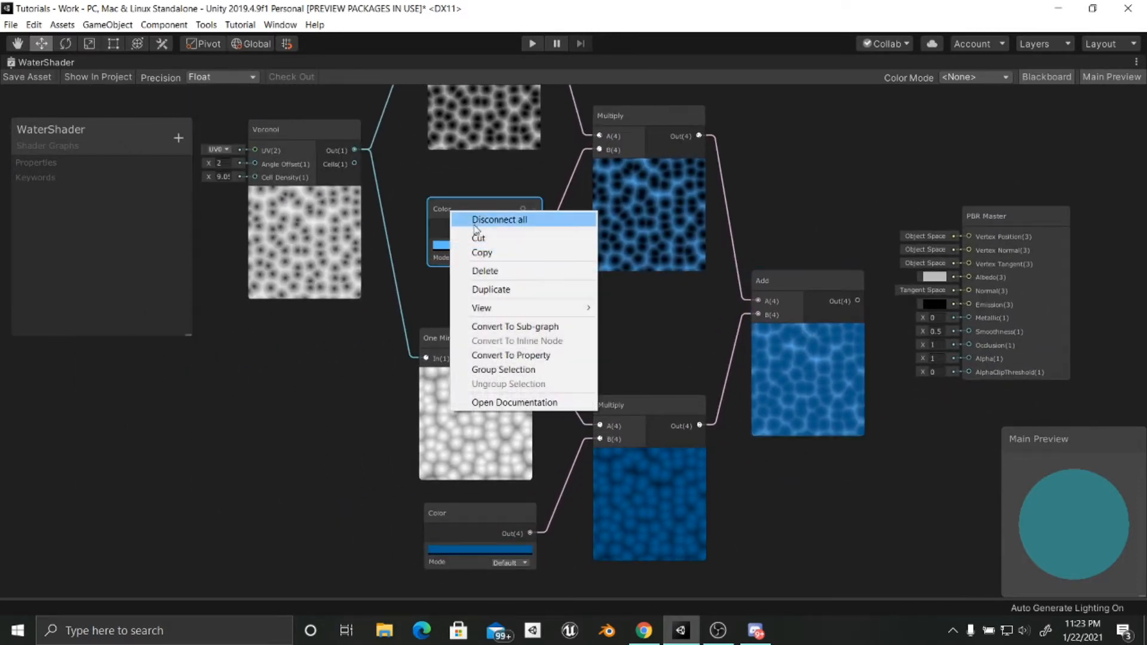
left_click(534, 355)
double_click(48, 181)
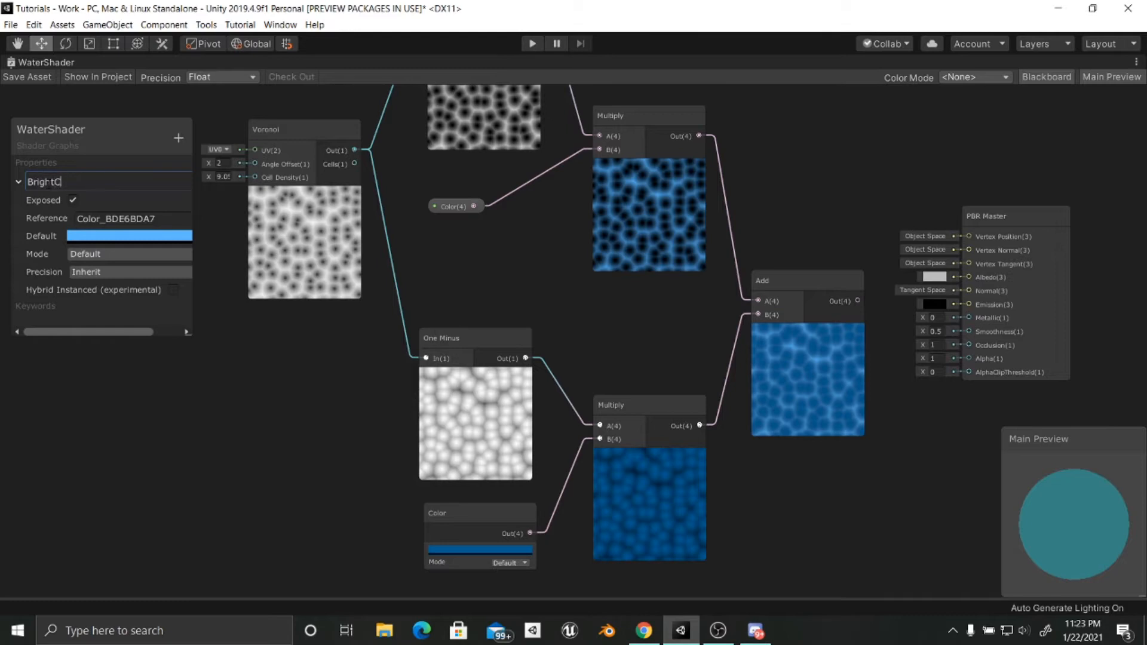
key("Return")
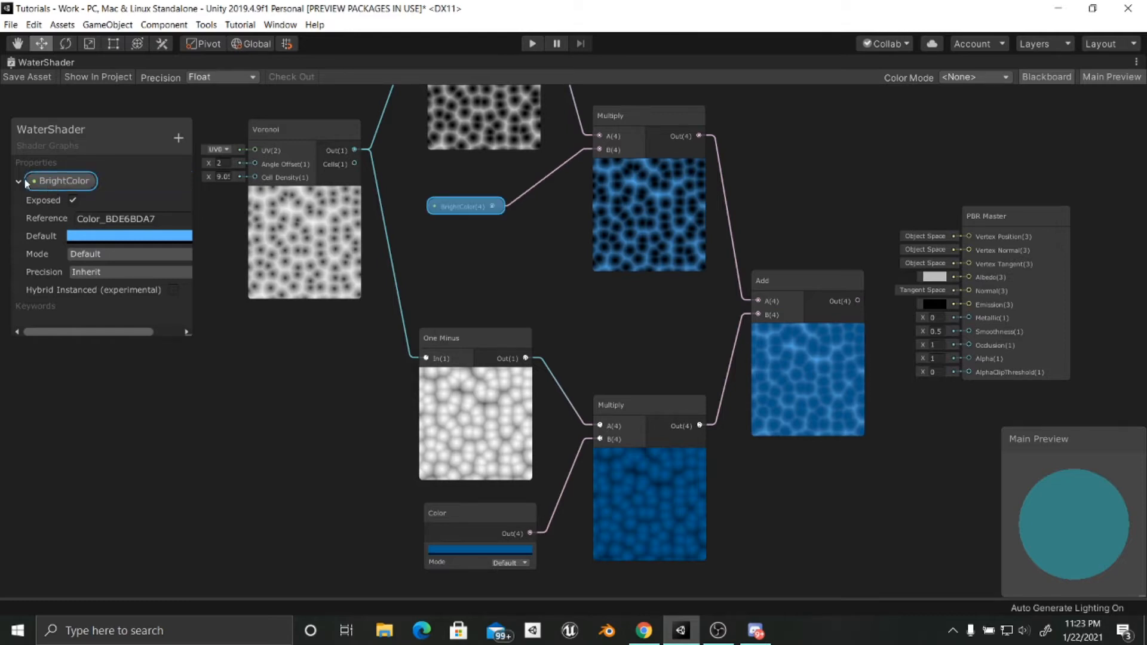
left_click(19, 181)
Step: Convert the lower dark blue Color node to a property and name it DarkColor
middle_click_drag(571, 482, 561, 425)
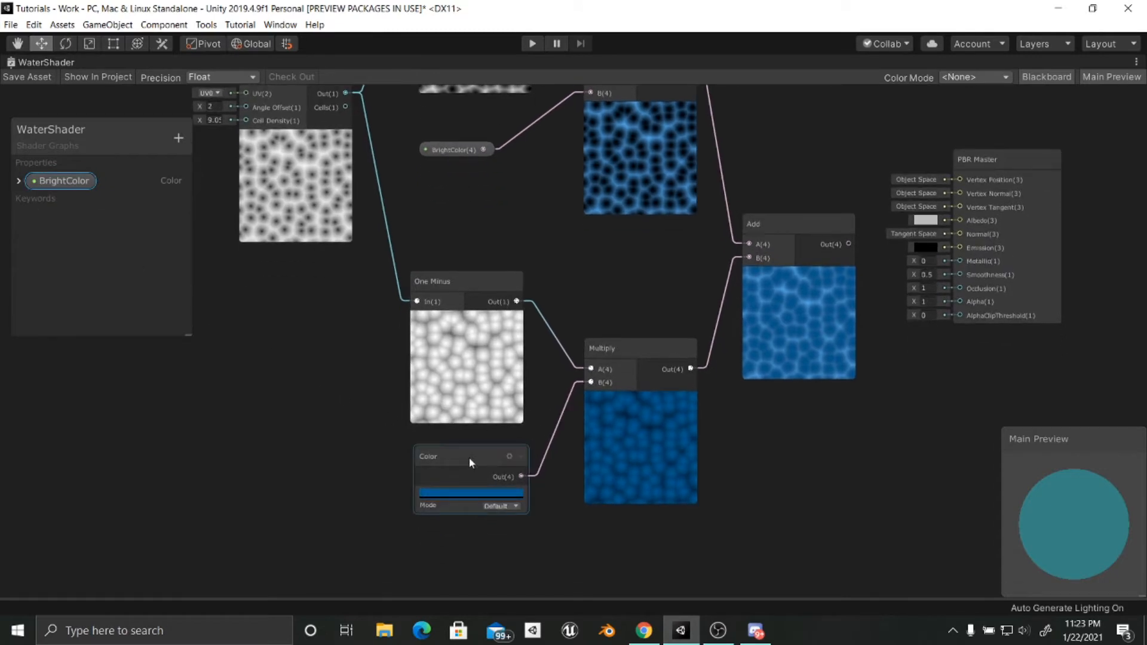
right_click(468, 457)
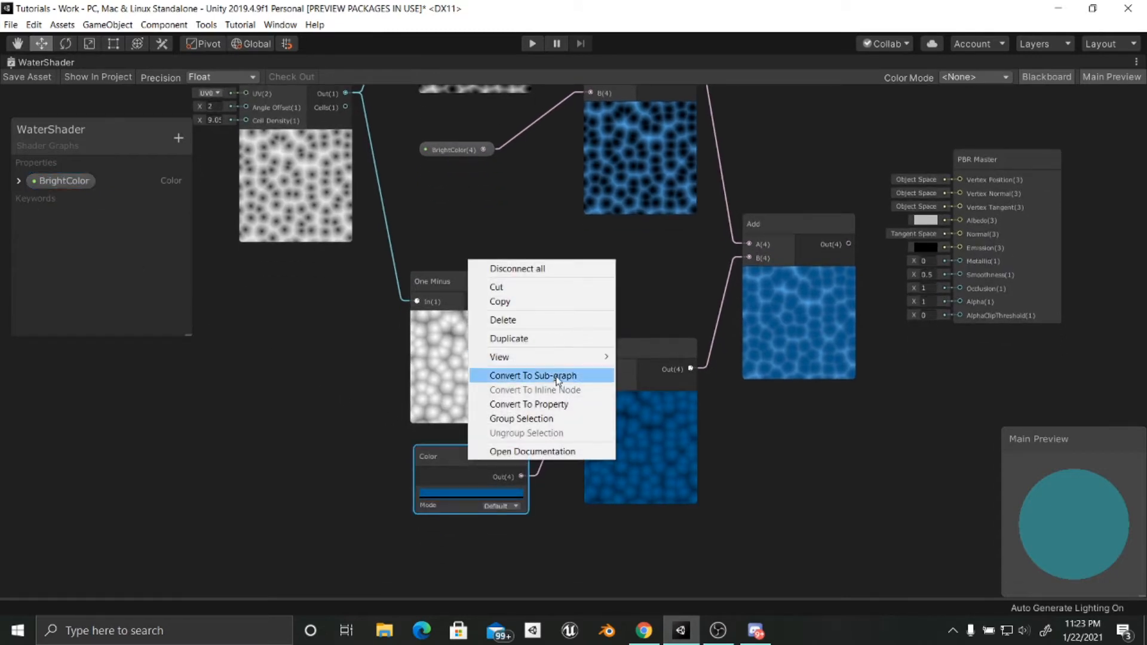
left_click(529, 405)
double_click(53, 201)
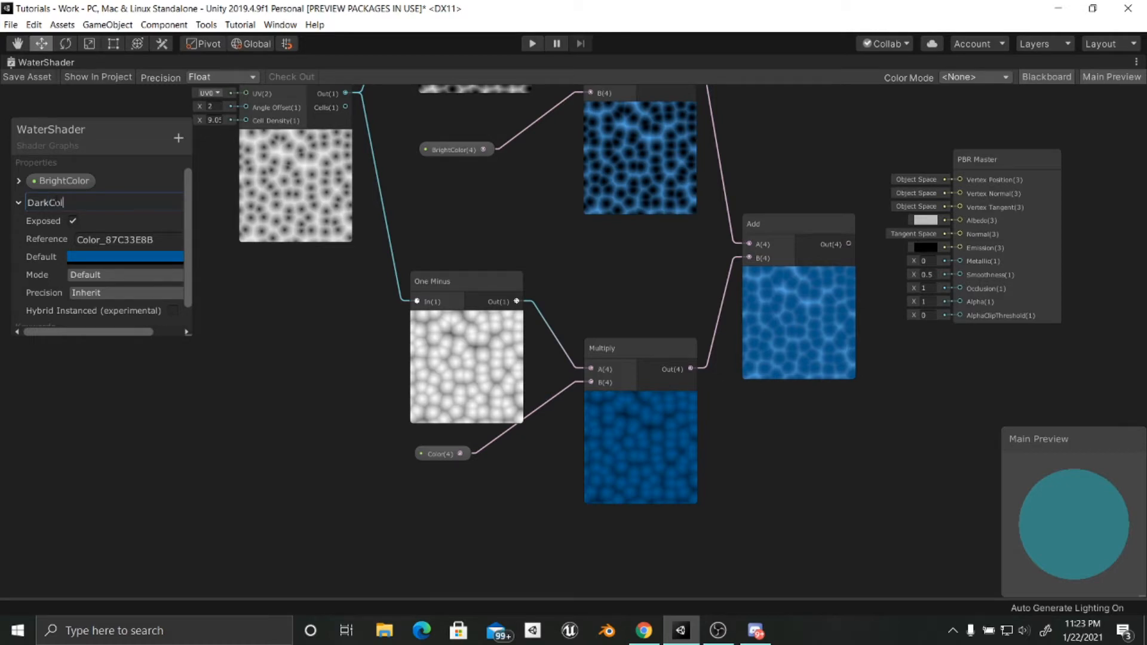
key("Return")
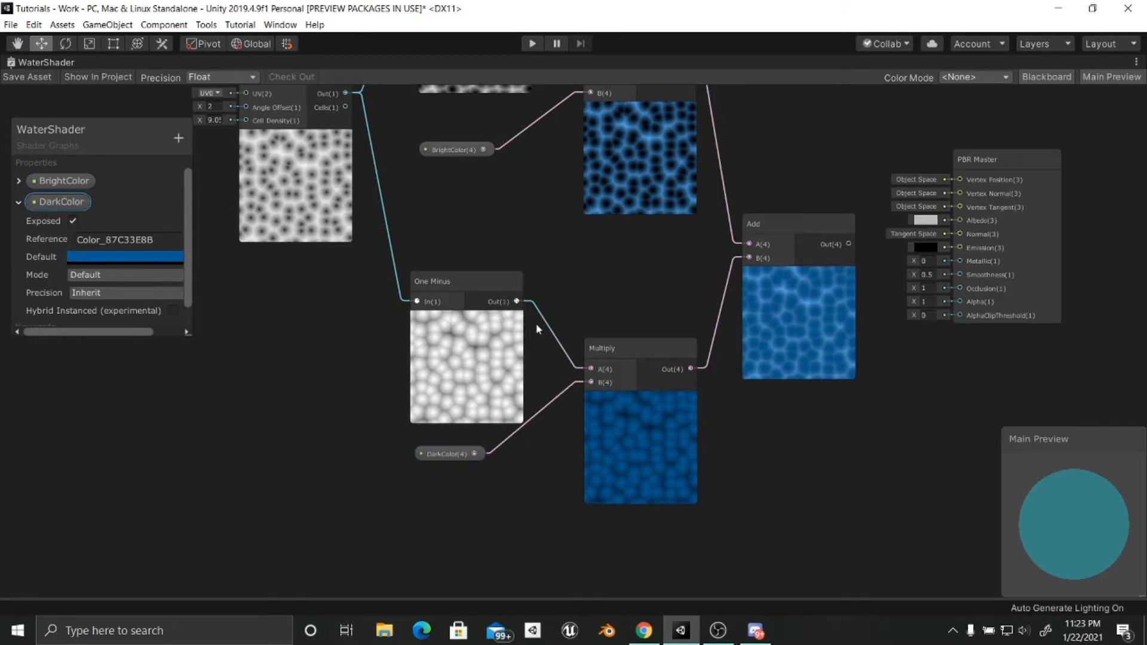
Step: Collapse the Power and One Minus previews and stack both nodes with DarkColor compactly beside the Voronoi node
scroll(529, 317, "down", 3)
middle_click_drag(526, 315, 537, 382)
left_click(503, 167)
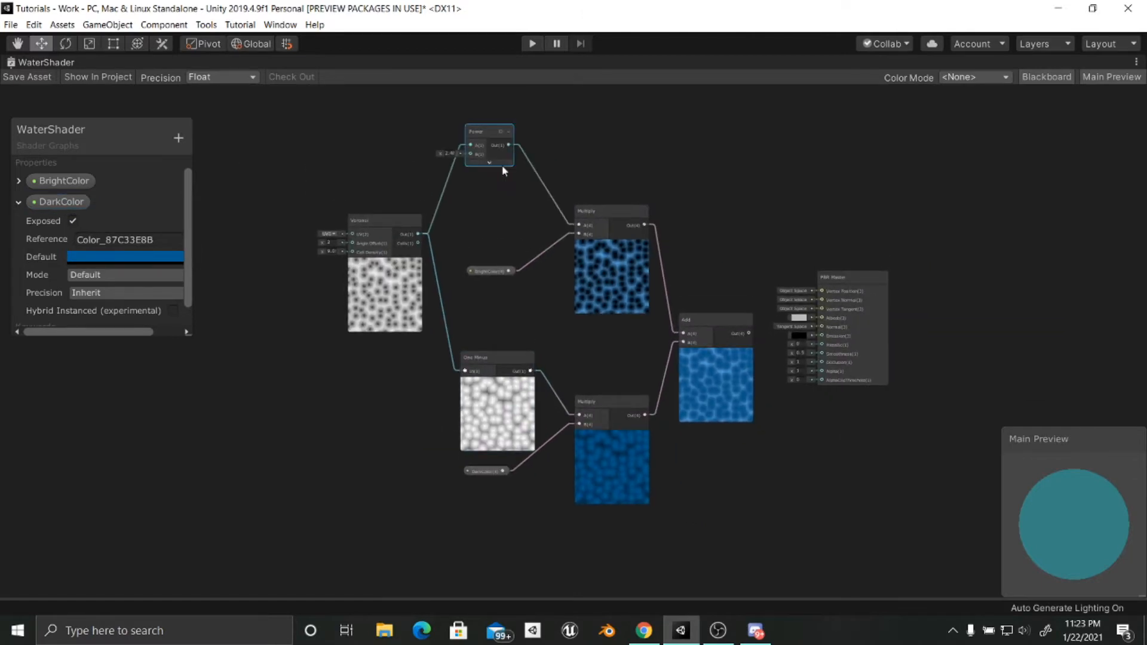
left_click_drag(491, 137, 495, 220)
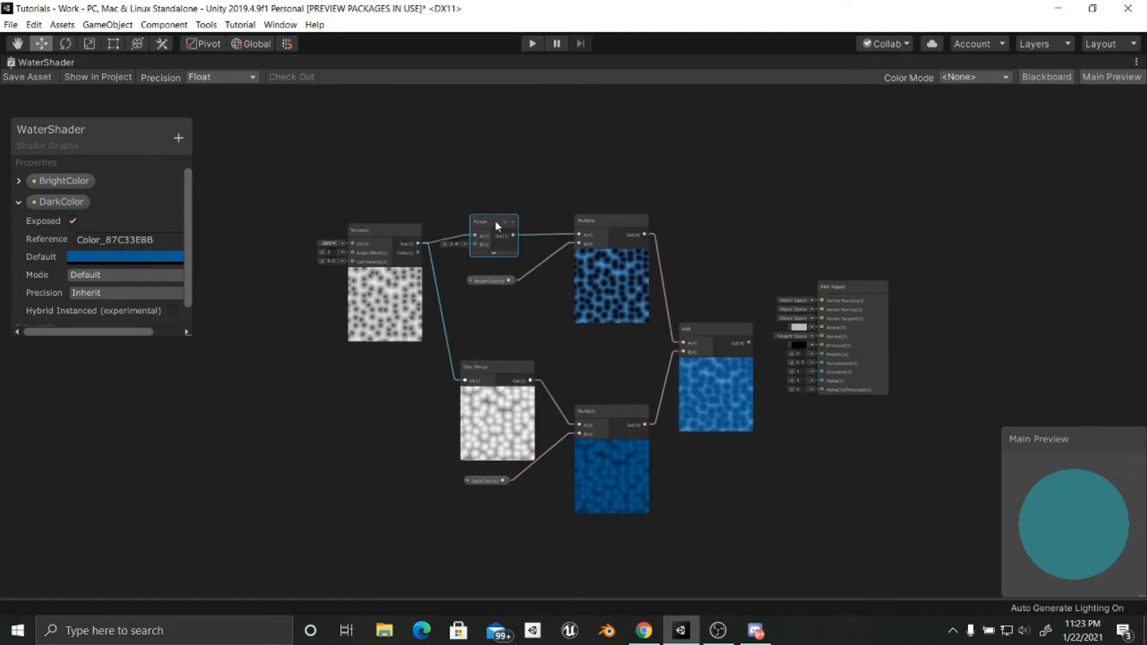
left_click(498, 391)
left_click_drag(481, 368, 495, 320)
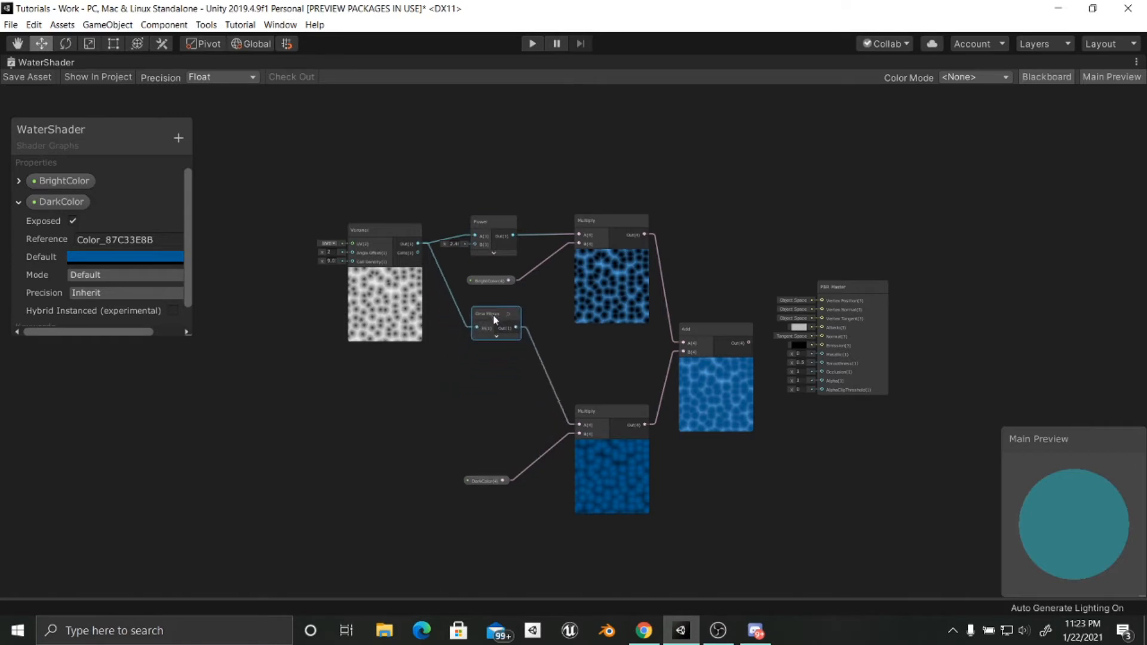
left_click_drag(485, 480, 491, 372)
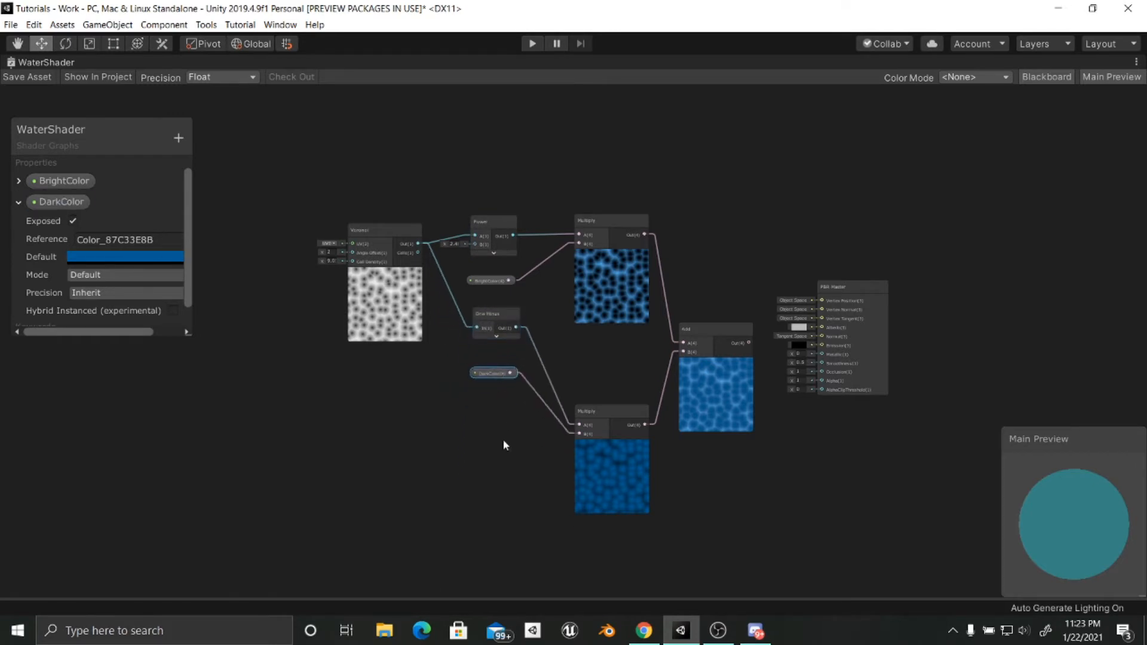
Step: Collapse both Multiply previews, move the lower Multiply up under the upper one and bring the Add node closer
key("a")
left_click_drag(581, 380, 595, 319)
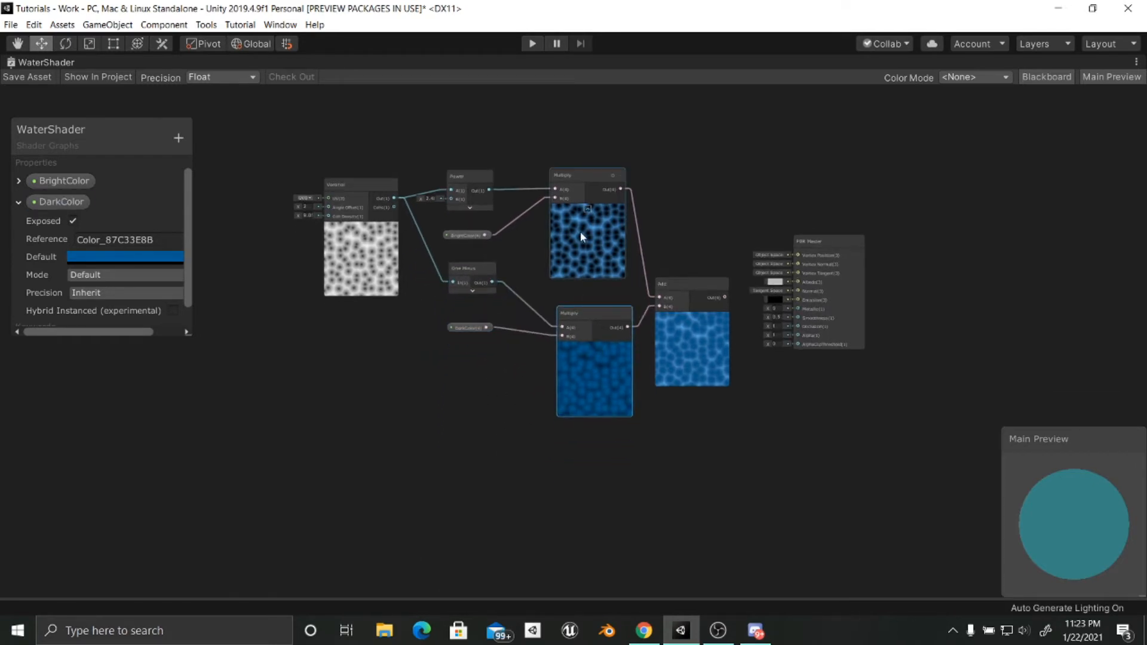
left_click(587, 210)
left_click(594, 348)
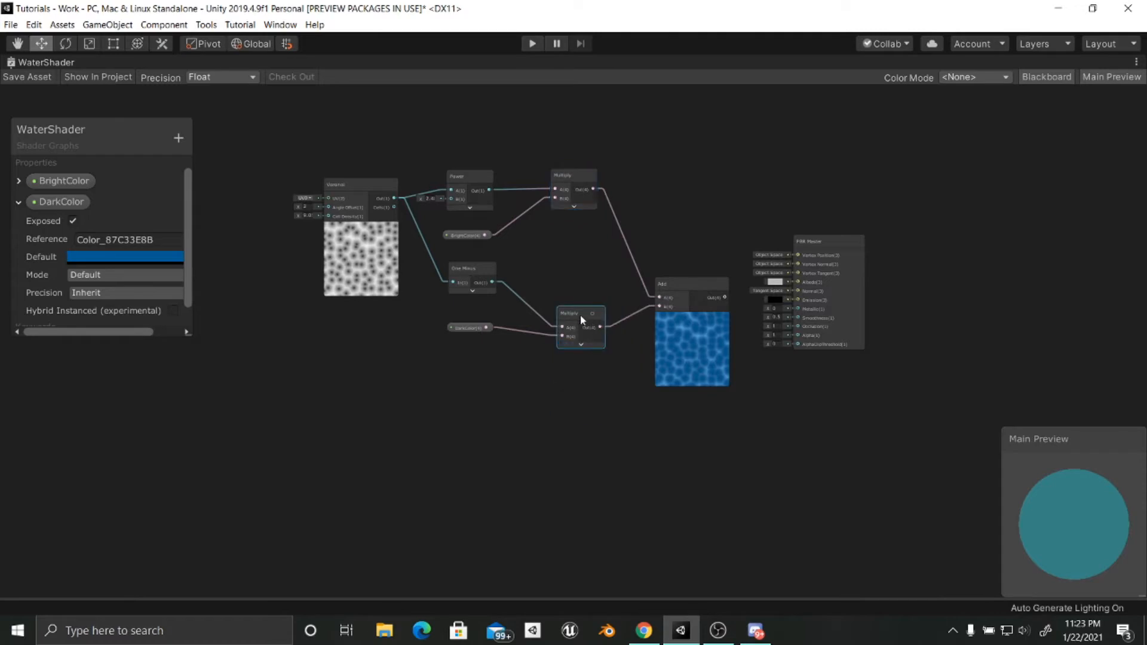
left_click_drag(580, 314, 574, 259)
left_click_drag(686, 284, 655, 221)
Step: Connect the Add node's output to the Albedo input of PBR Master
scroll(643, 327, "up", 5)
middle_click_drag(644, 327, 542, 456)
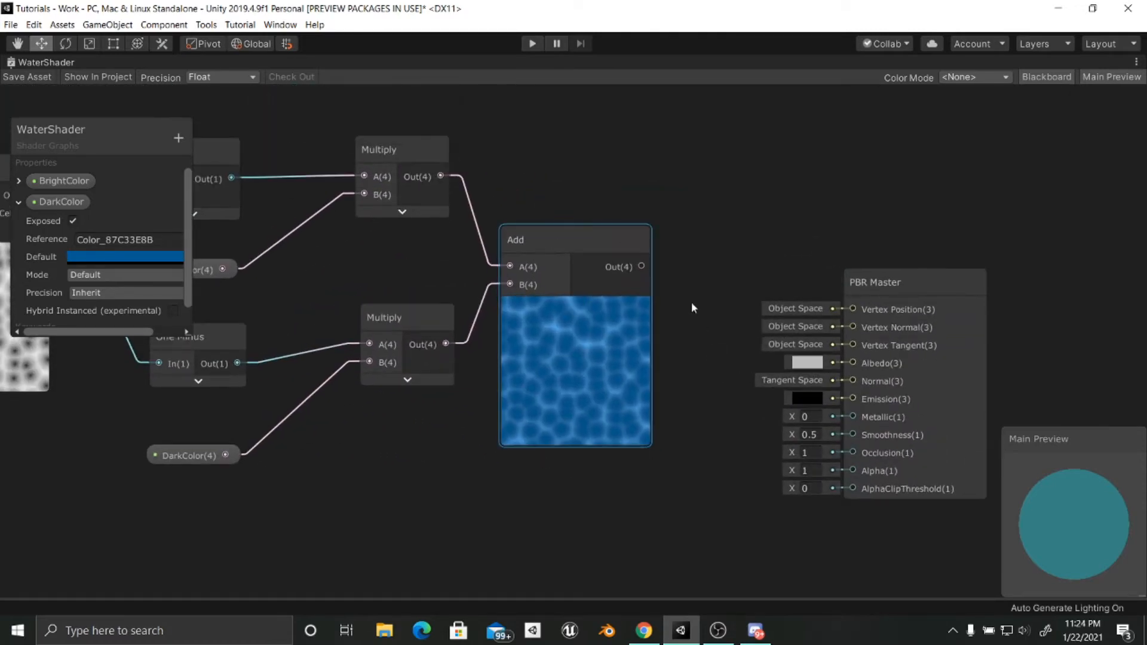
left_click_drag(641, 266, 853, 362)
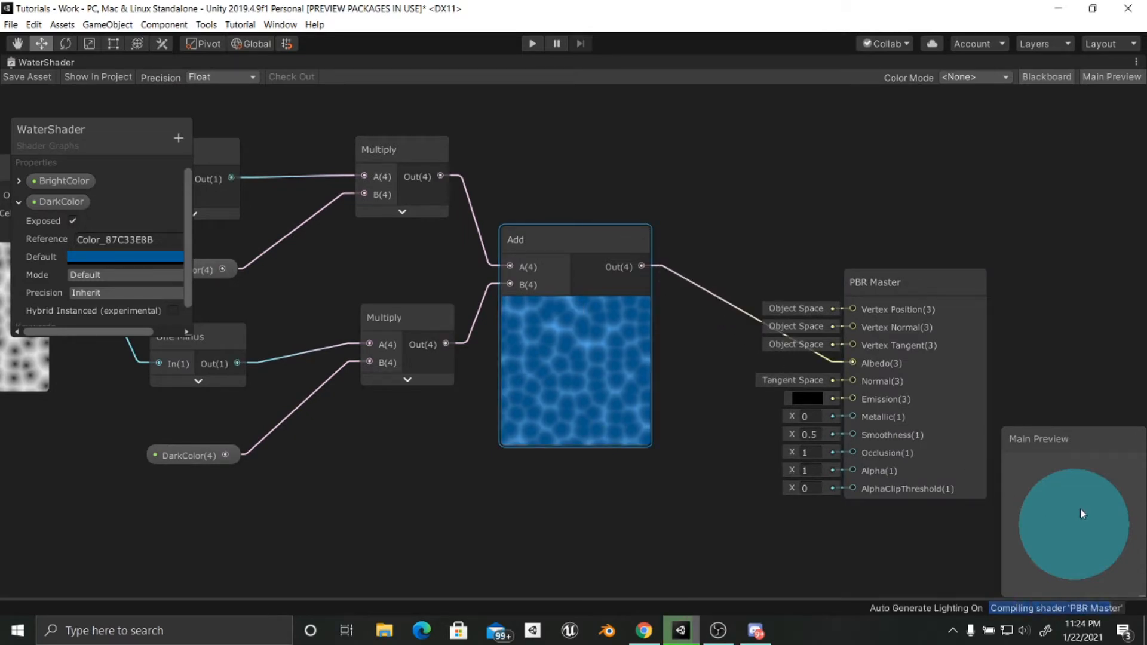
Step: Change the Main Preview mesh to Quad and rotate it to view the water surface at an angle
left_click_drag(1039, 530, 1082, 544)
middle_click_drag(831, 514, 840, 472)
middle_click_drag(755, 472, 726, 484)
middle_click_drag(611, 484, 770, 443)
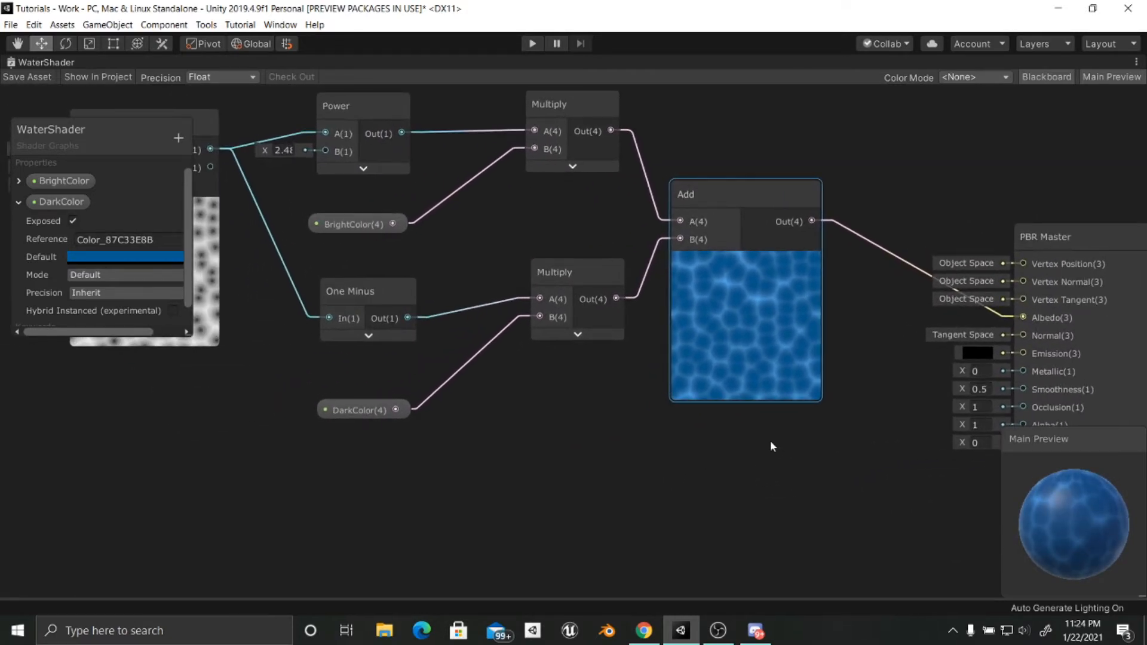
right_click(1081, 538)
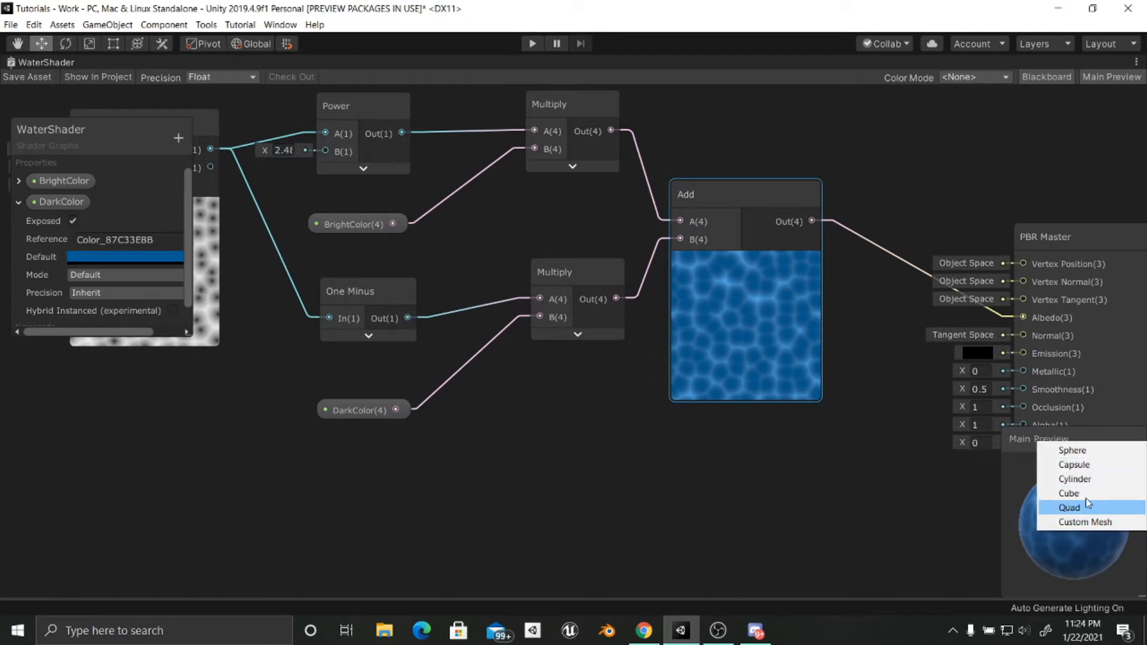
left_click(1069, 507)
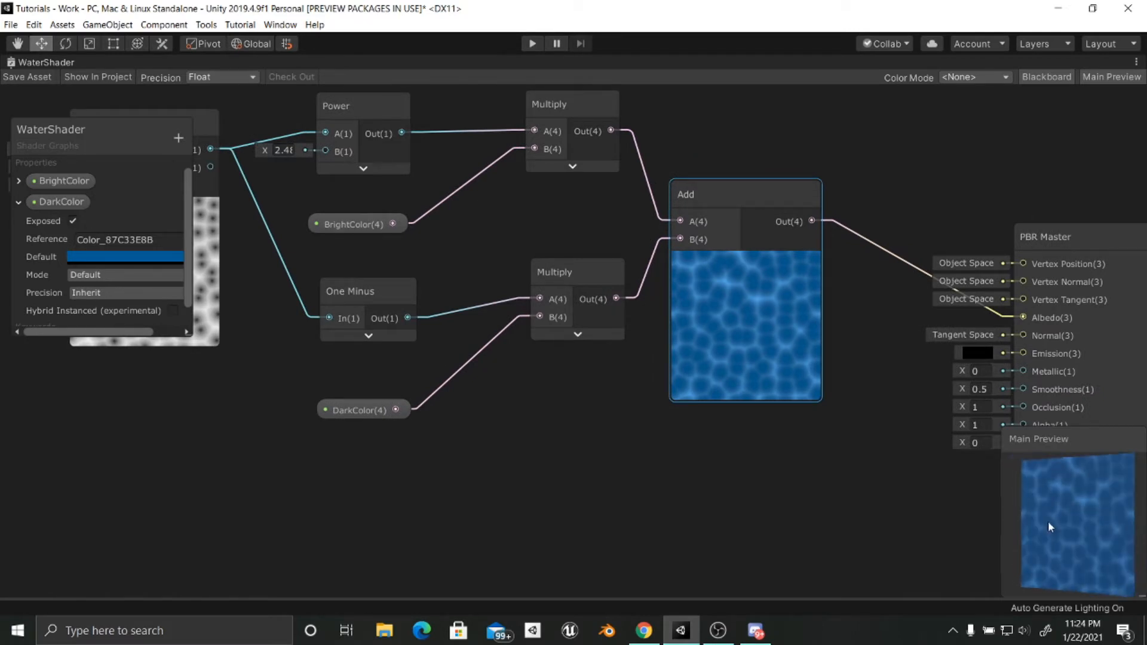
left_click_drag(1063, 532, 1075, 505)
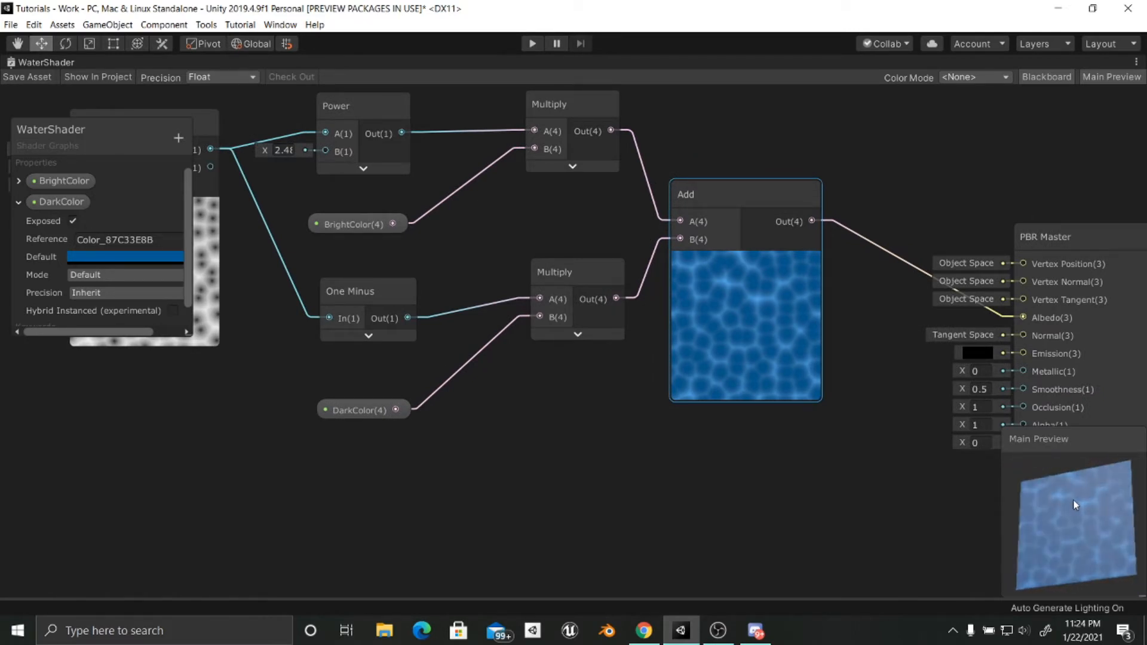
Step: Collapse the Voronoi node's preview and move the node down between the Power and One Minus branches
scroll(730, 444, "down", 3)
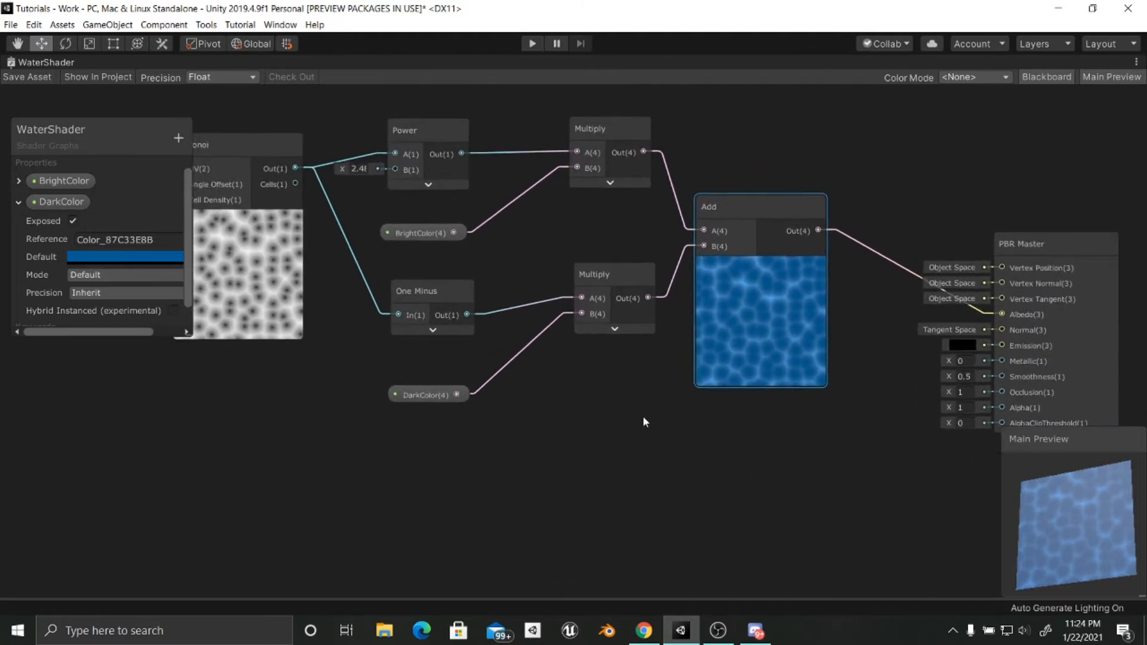
middle_click_drag(627, 436, 804, 446)
left_click_drag(555, 413, 563, 391)
left_click(374, 241)
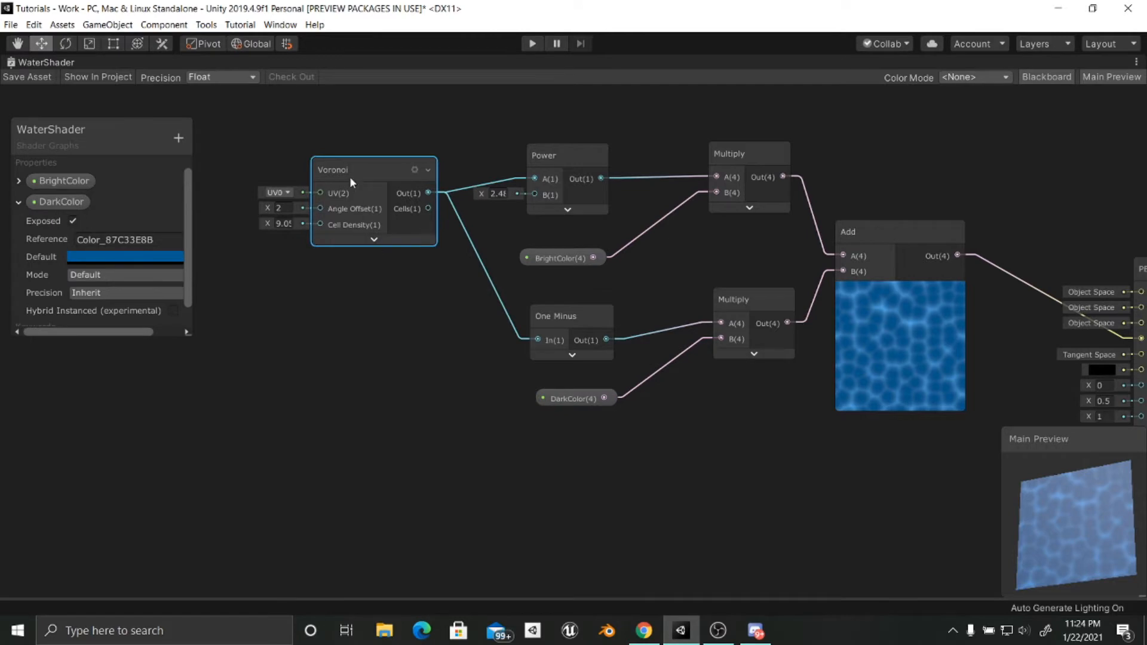
left_click_drag(351, 178, 346, 249)
Step: Select all nodes from Voronoi to Add and move the group farther from PBR Master
middle_click_drag(319, 173, 402, 219)
scroll(389, 200, "down", 1)
left_click_drag(336, 116, 903, 387)
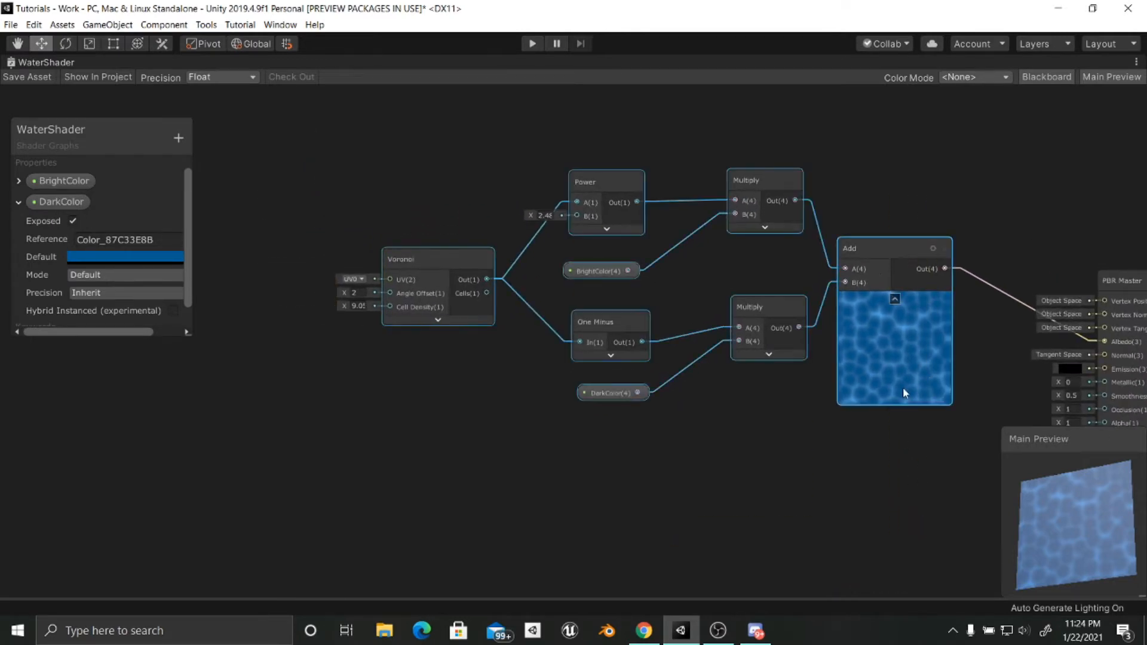
left_click_drag(871, 252, 752, 221)
middle_click_drag(823, 521, 794, 508)
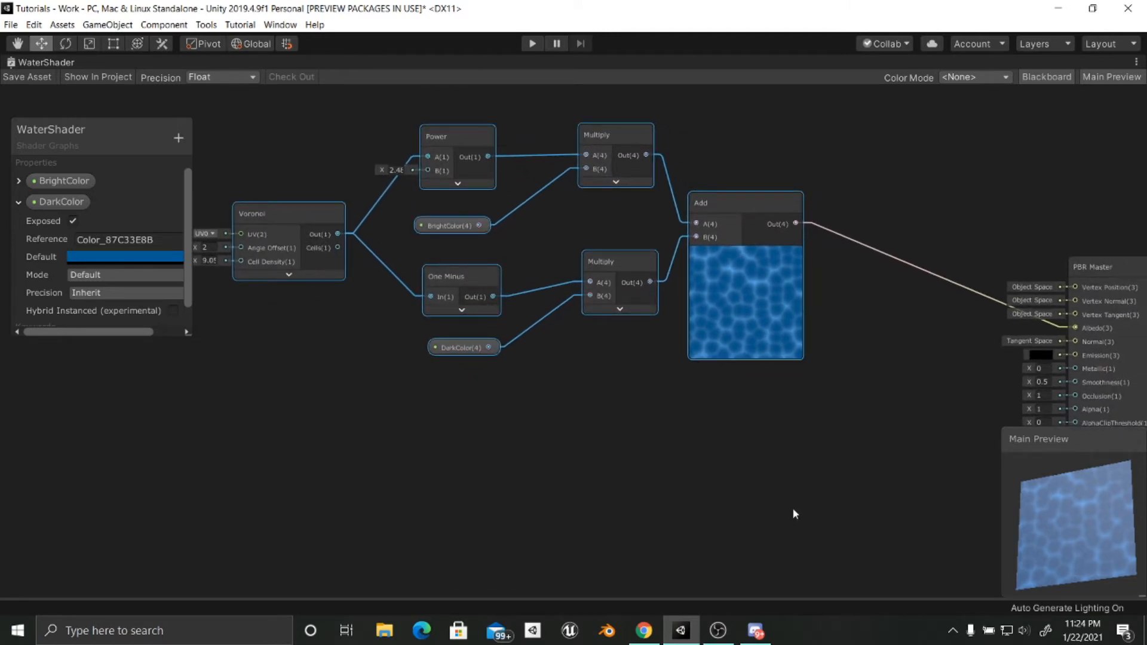
Step: Duplicate the selected node group and place the copy below the original
key("ctrl+d")
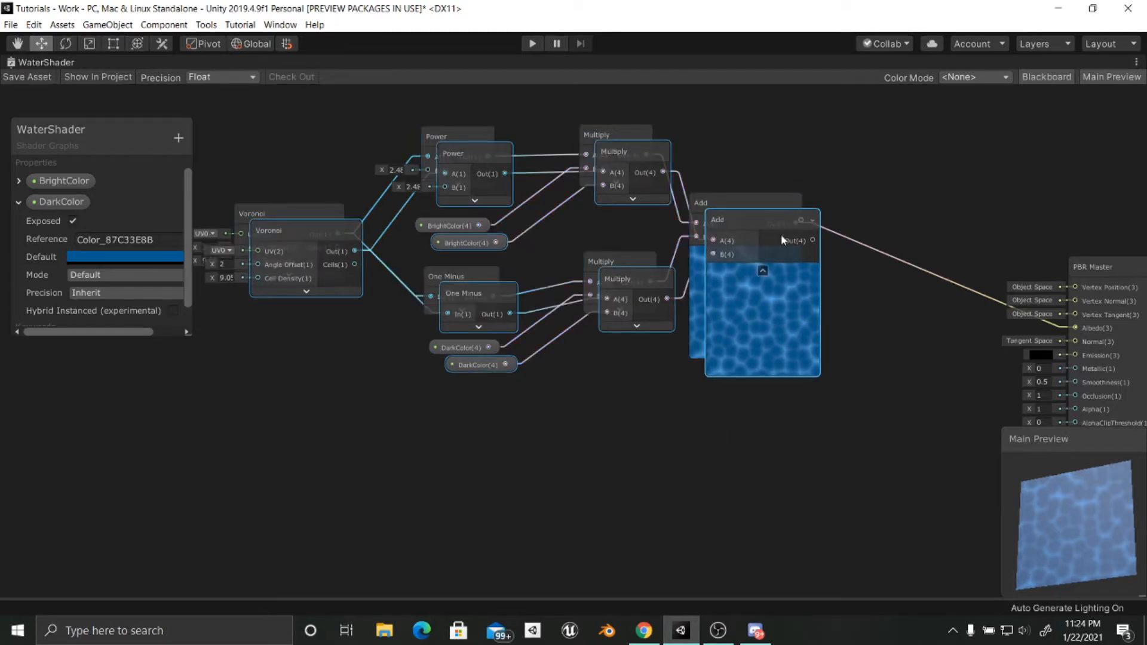
left_click_drag(758, 227, 722, 454)
middle_click_drag(722, 454, 876, 338)
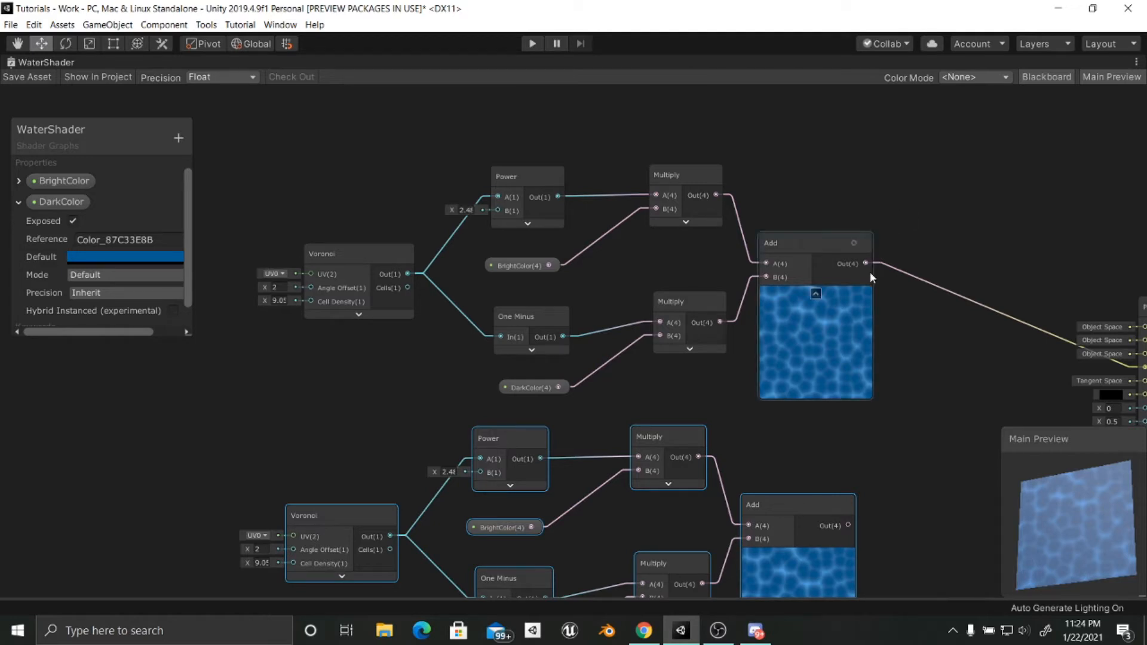
Step: Add a Tiling And Offset node before the upper Voronoi node and connect its output to the Voronoi's UV input
middle_click_drag(787, 376, 857, 358)
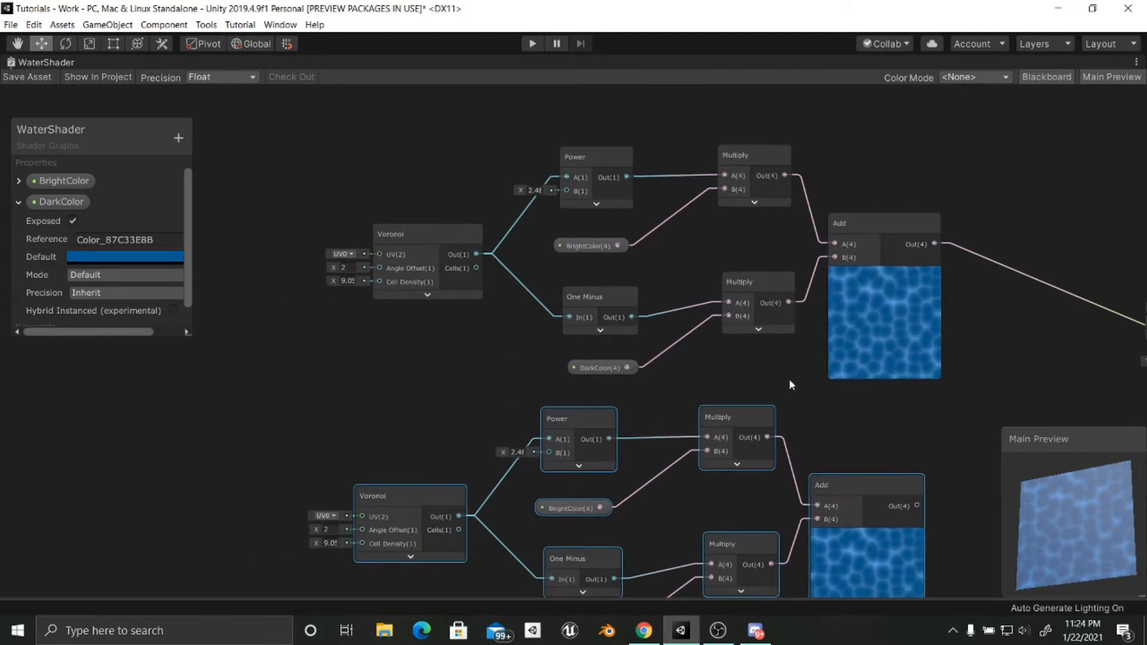
middle_click_drag(789, 378, 856, 363)
middle_click_drag(489, 359, 504, 335)
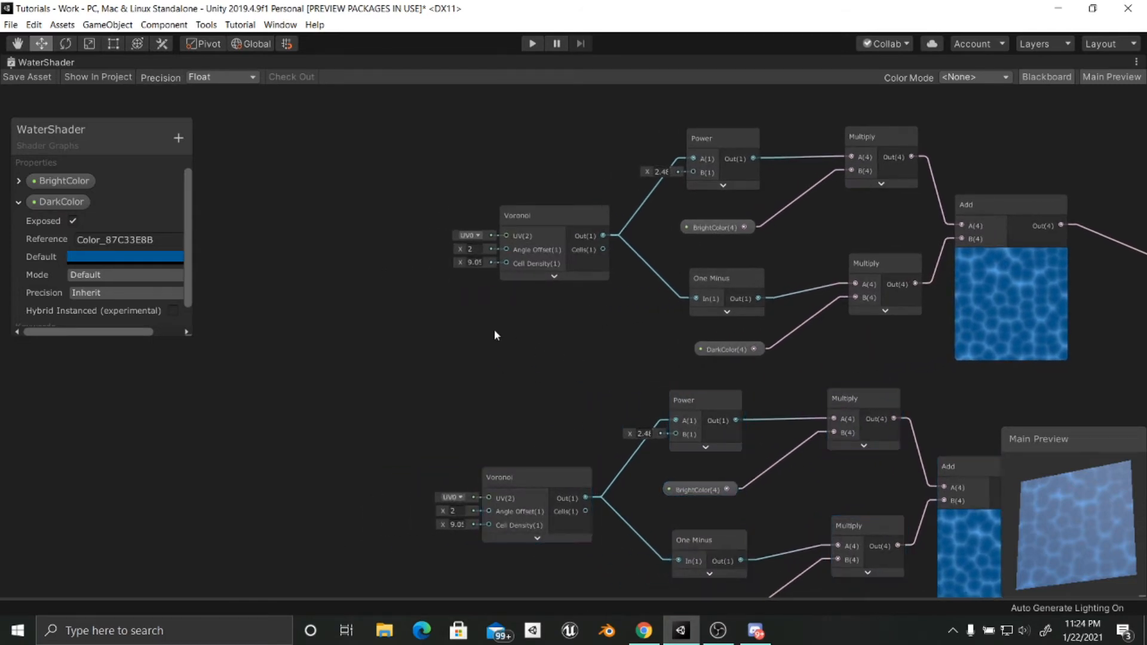
key("space")
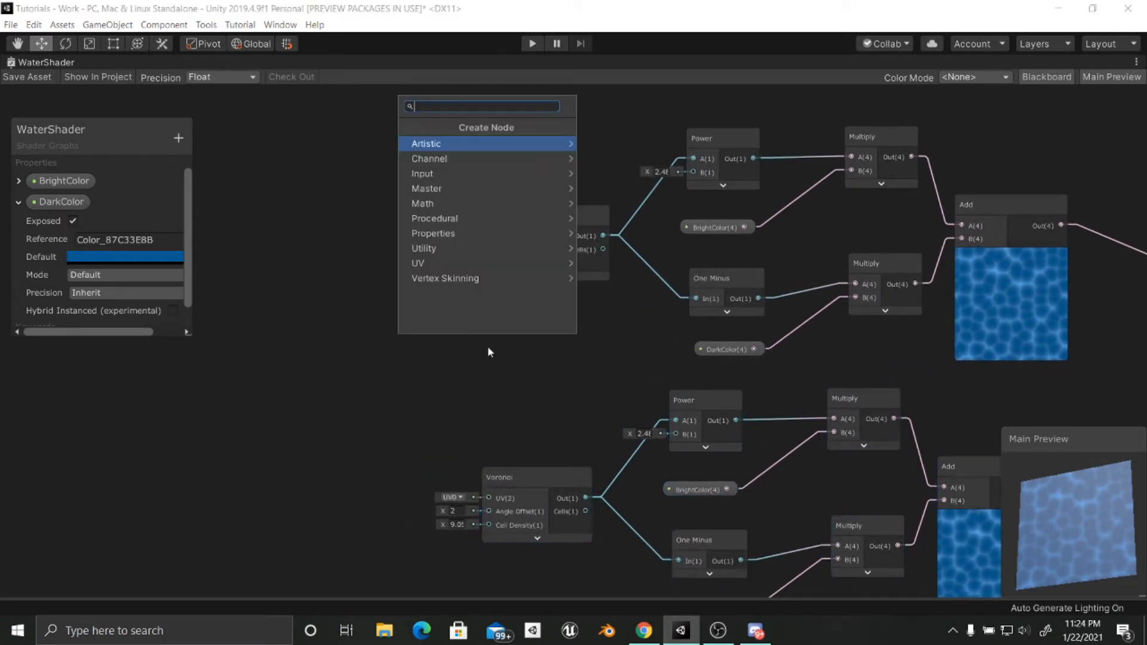
type("tiling")
key("Return")
left_click_drag(501, 358, 319, 178)
middle_click_drag(537, 351, 673, 350)
left_click_drag(484, 194, 488, 218)
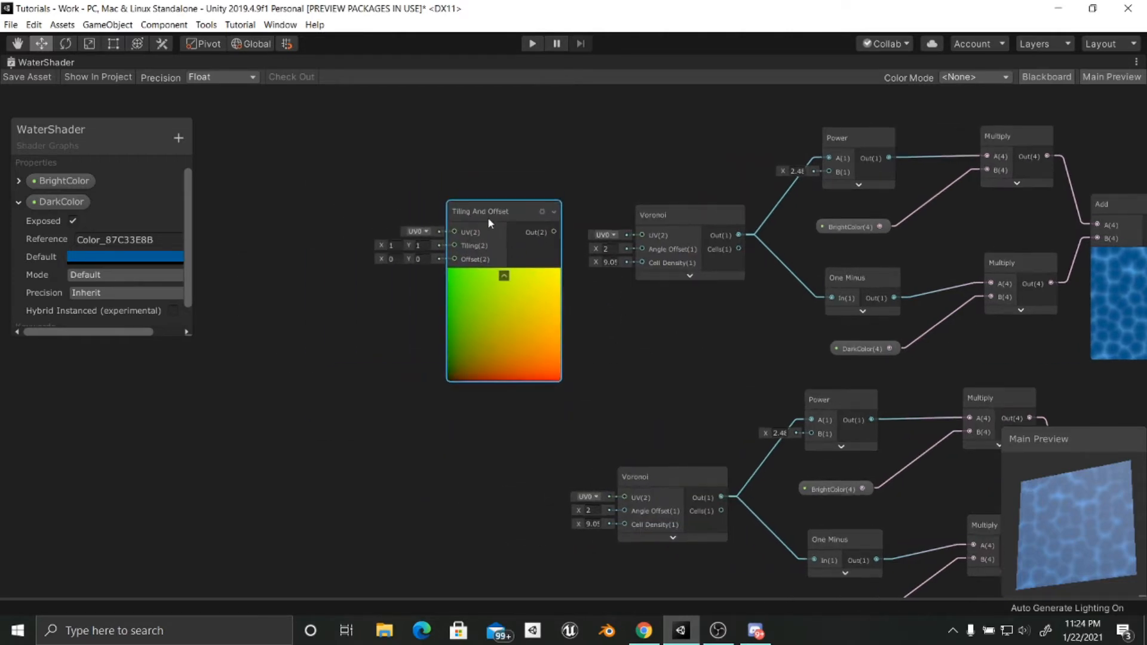
left_click_drag(554, 232, 642, 235)
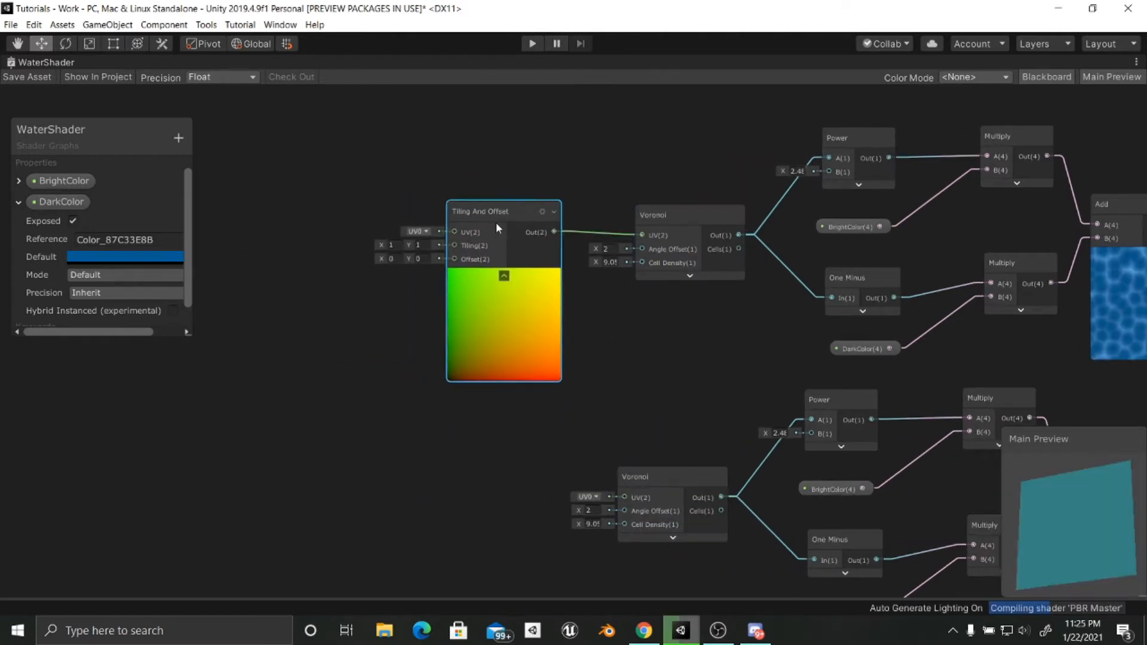
left_click_drag(496, 223, 528, 226)
Step: Try out different X and Y offsets on the Tiling And Offset node, then reset both to 0
middle_click_drag(650, 326, 710, 328)
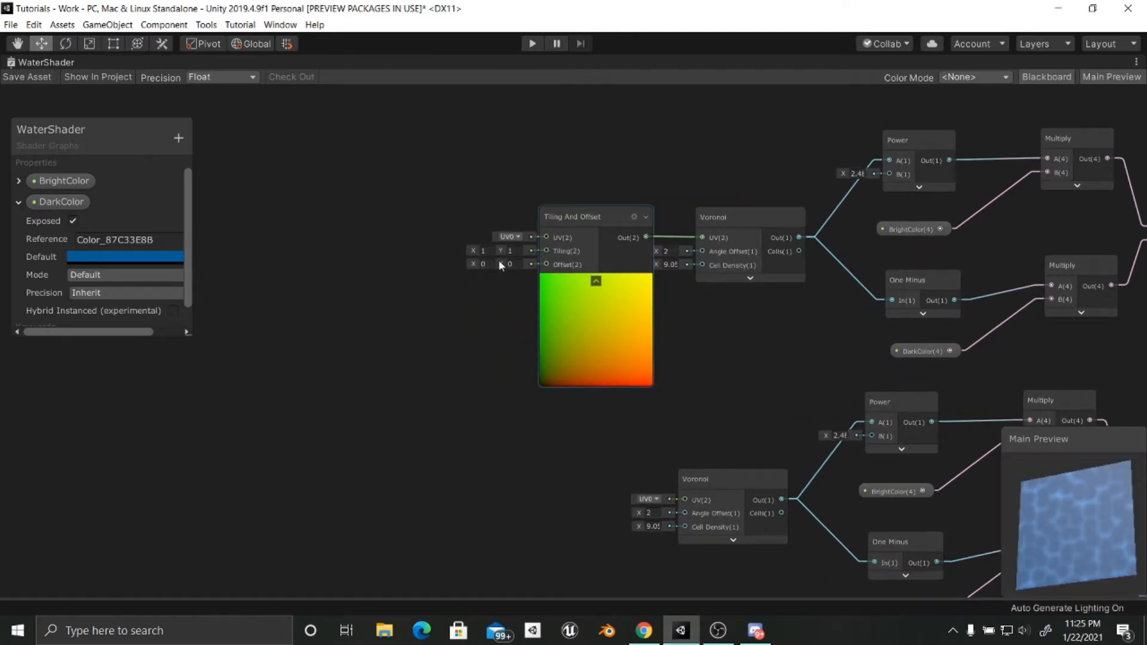
middle_click_drag(500, 286, 452, 325)
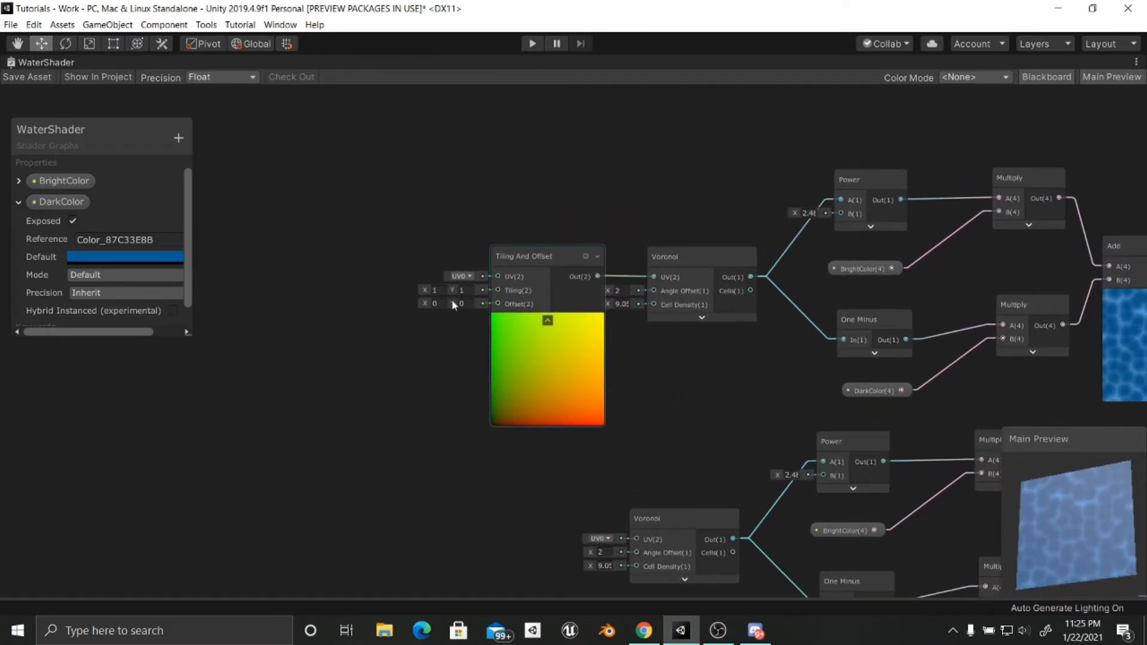
middle_click_drag(572, 357, 464, 351)
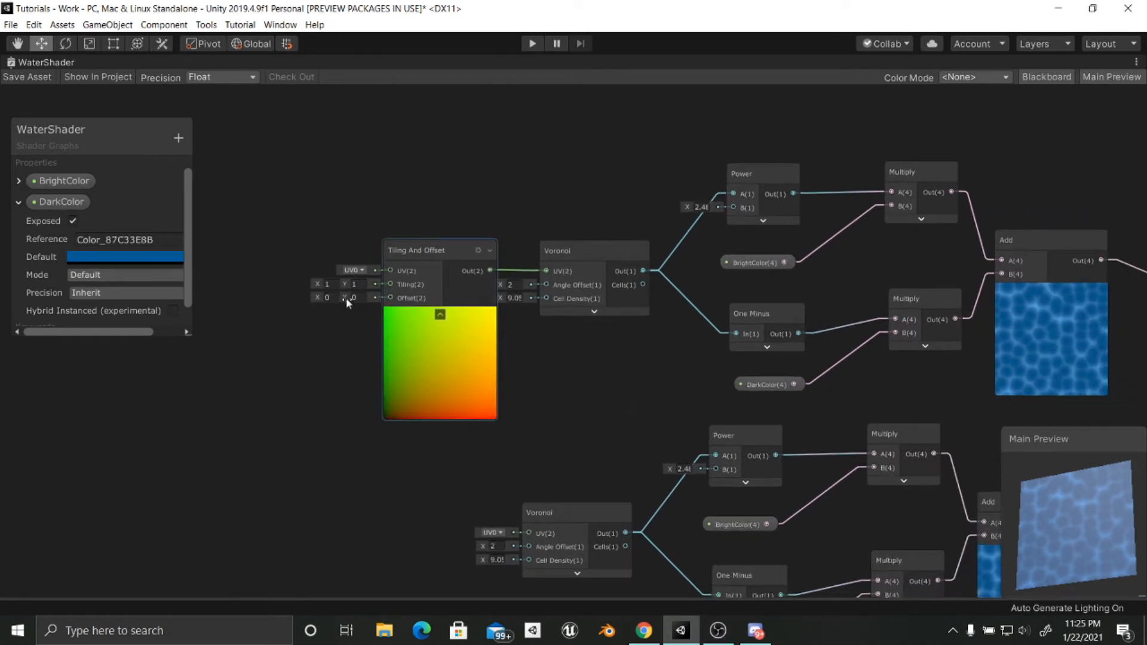
left_click_drag(347, 304, 321, 299)
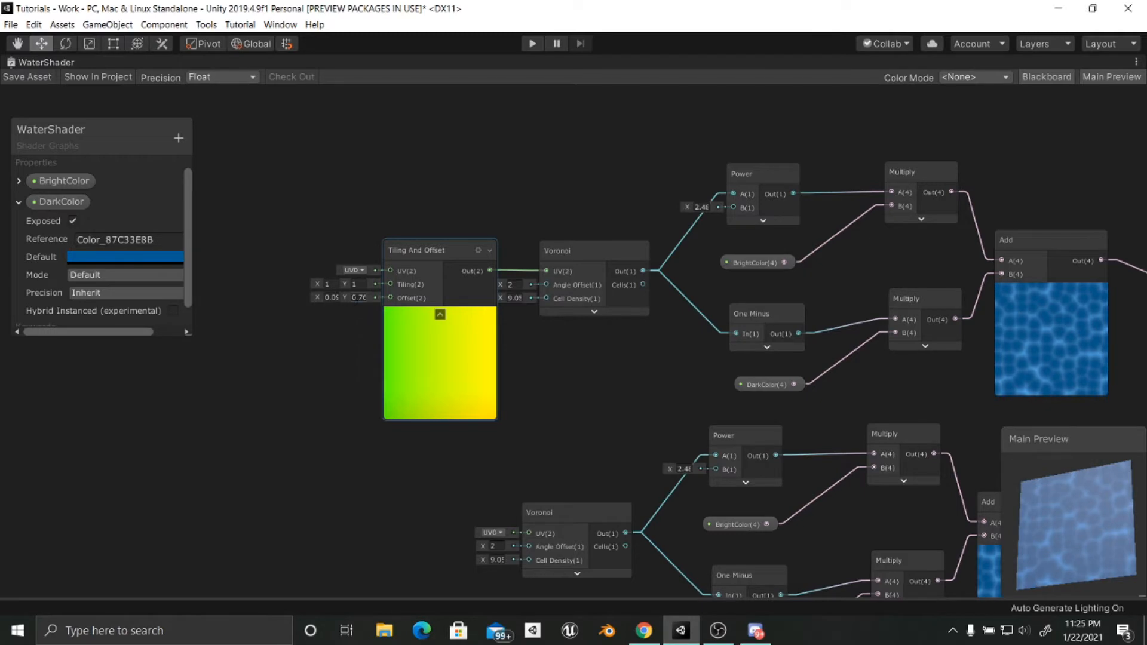
type("0")
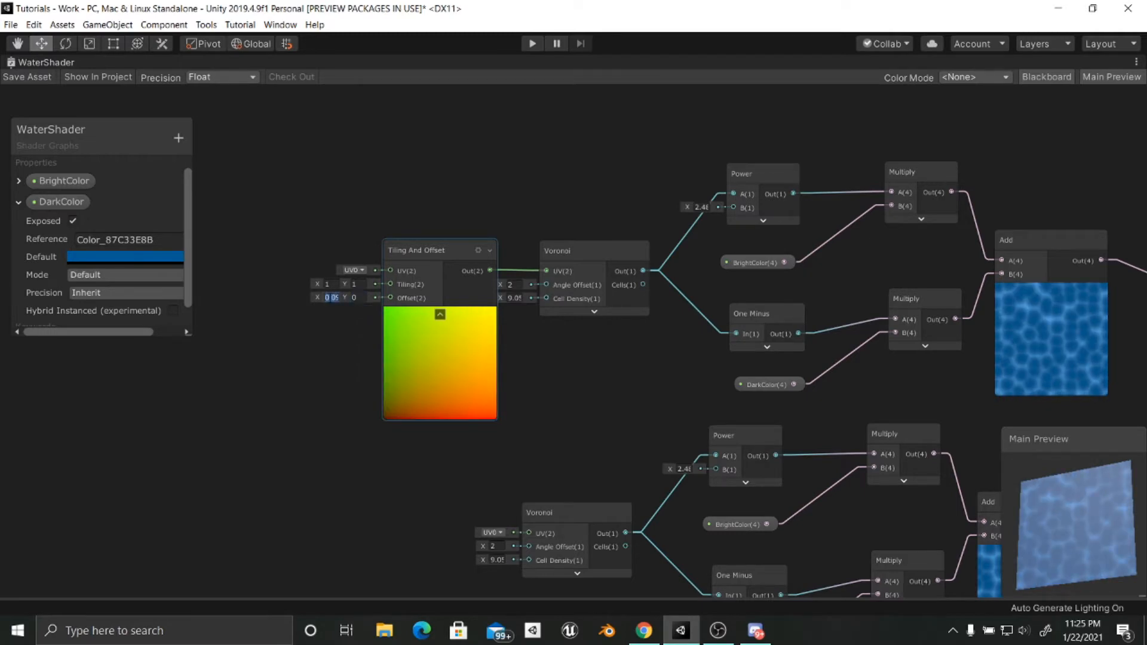
type("0")
Step: Collapse the preview of the Tiling And Offset node and deselect the node
middle_click_drag(446, 320, 519, 281)
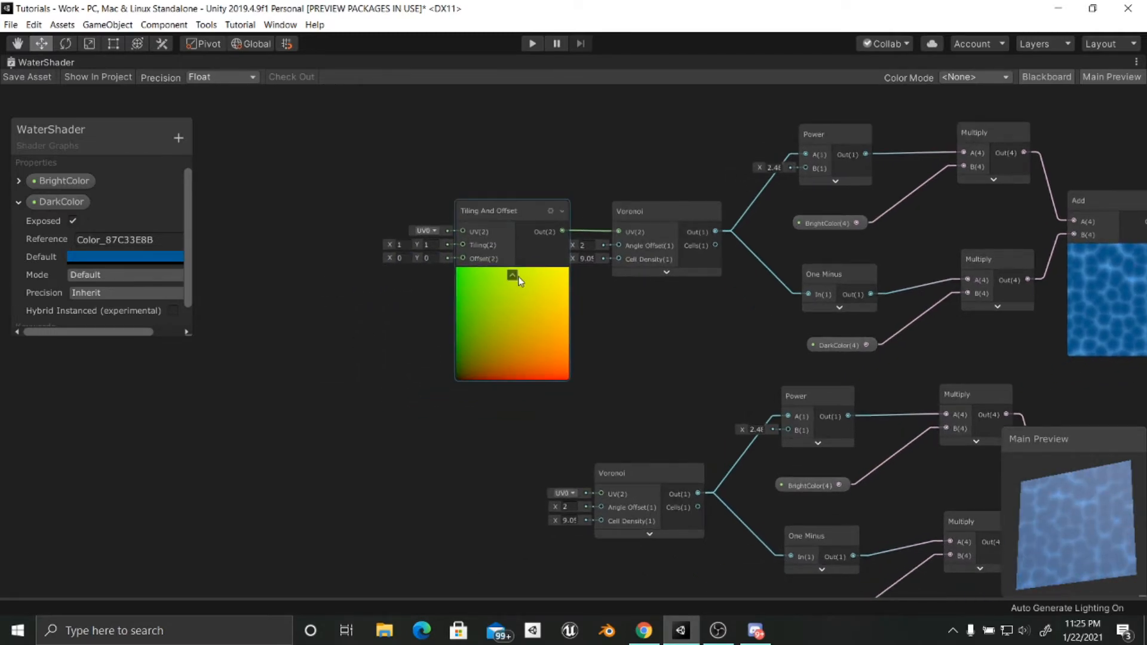
left_click(519, 280)
left_click(512, 275)
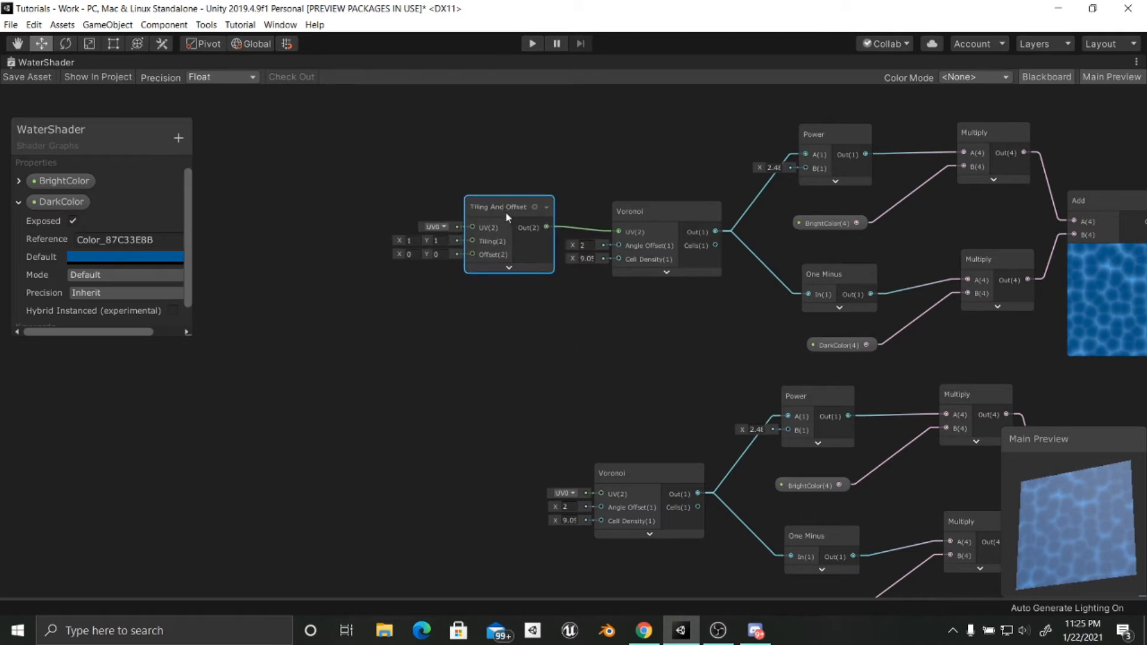
left_click(380, 451)
Step: Add a Time node and place it before the upper Tiling And Offset node
middle_click_drag(371, 442, 549, 414)
key("space")
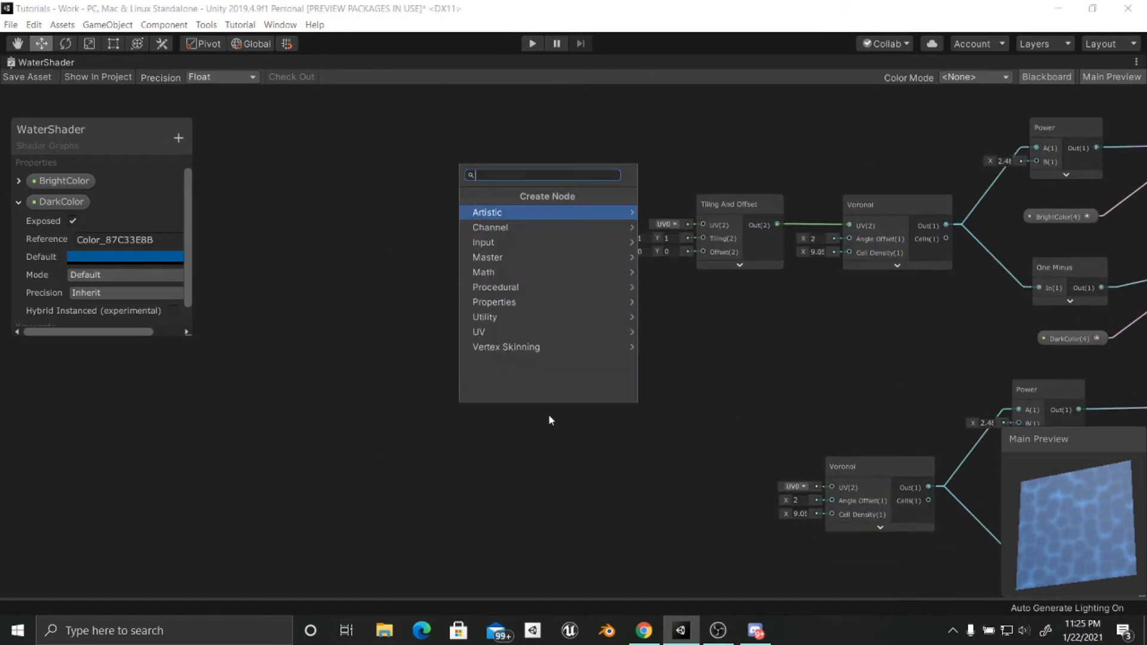
type("Time")
key("Return")
left_click_drag(568, 445, 485, 198)
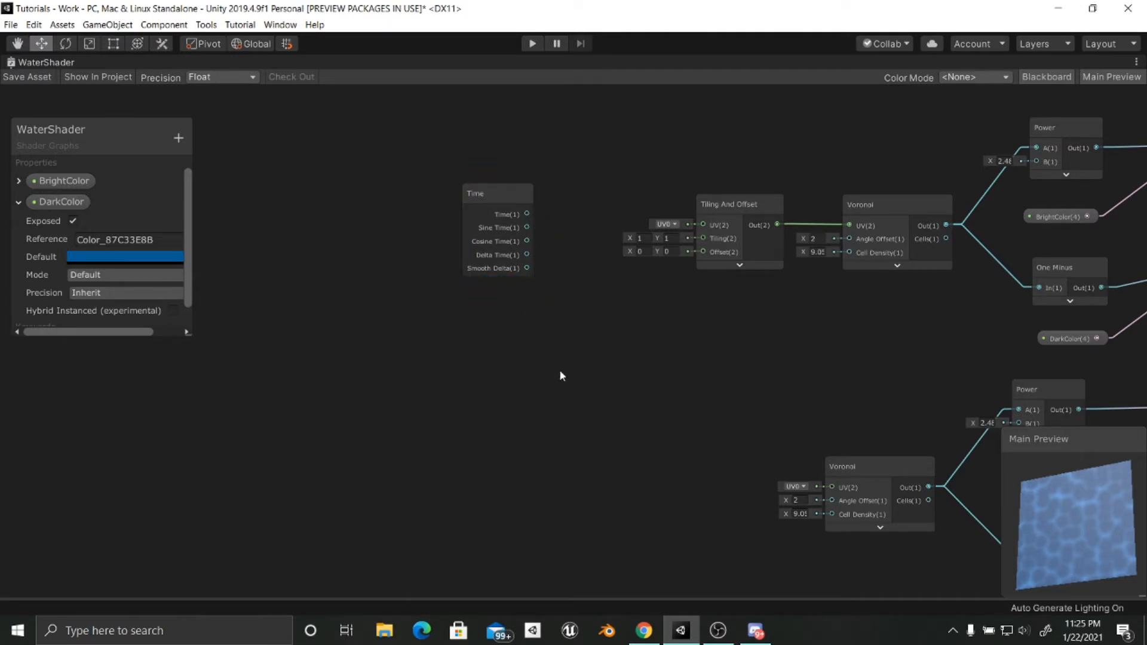
Step: Add a Divide node and place it between the Time node and the Tiling And Offset node
key("space")
type("di")
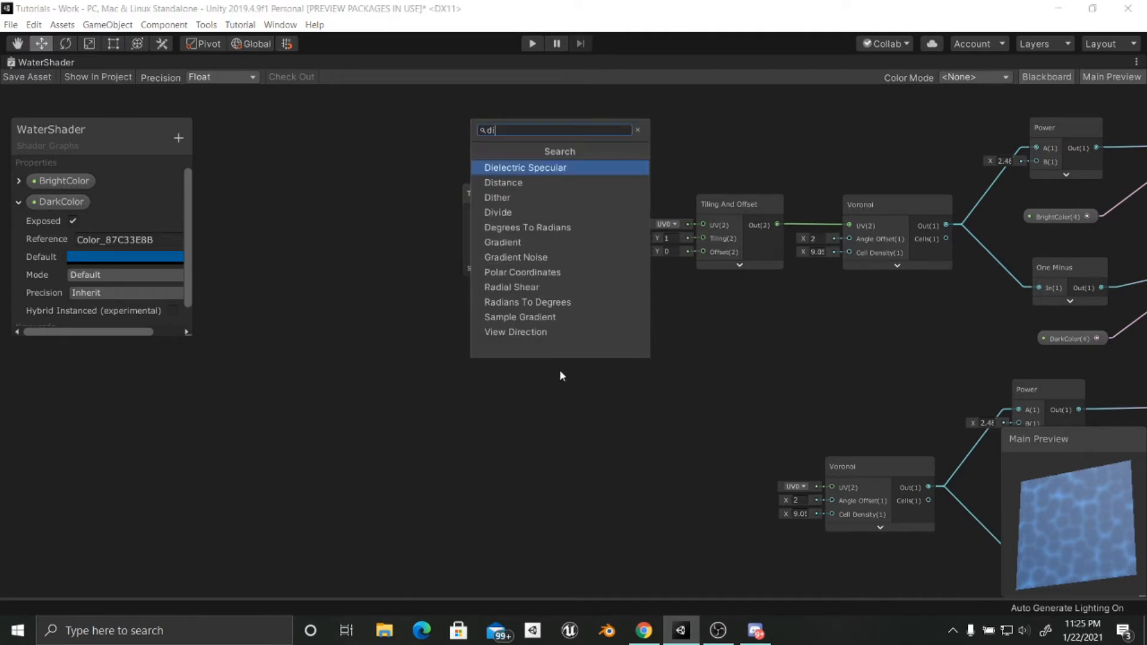
type("vi")
key("Return")
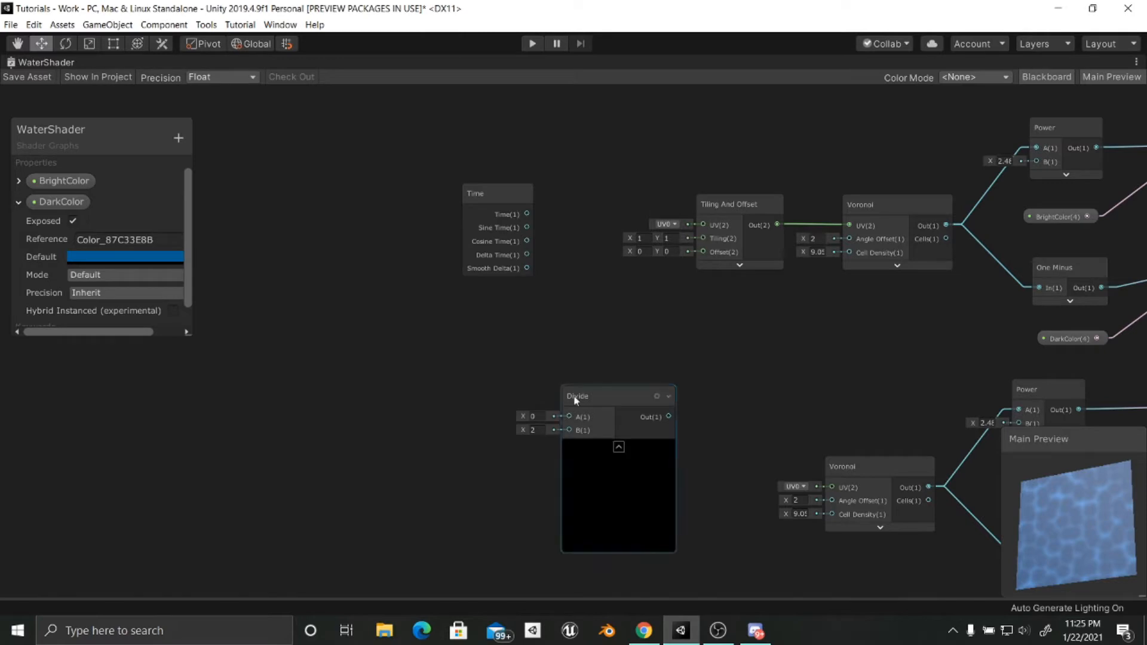
left_click_drag(576, 398, 578, 291)
Step: Connect Time to the Divide node's A input and its output to the Tiling And Offset node's Offset input
left_click_drag(527, 214, 568, 312)
left_click_drag(669, 312, 703, 239)
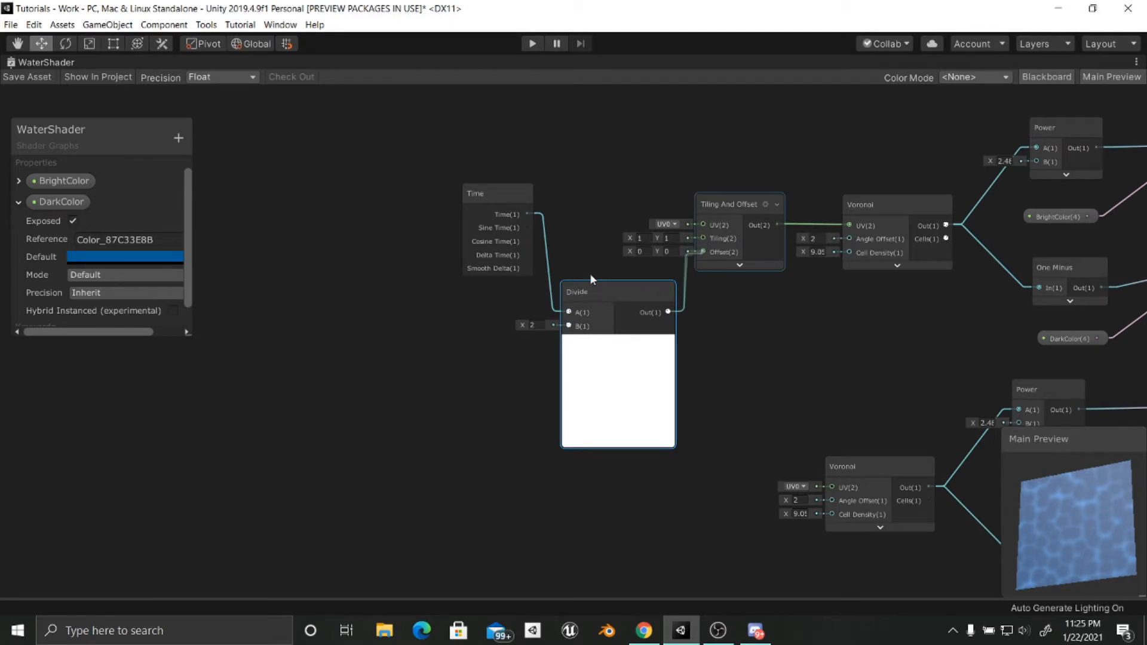
left_click_drag(608, 299, 600, 271)
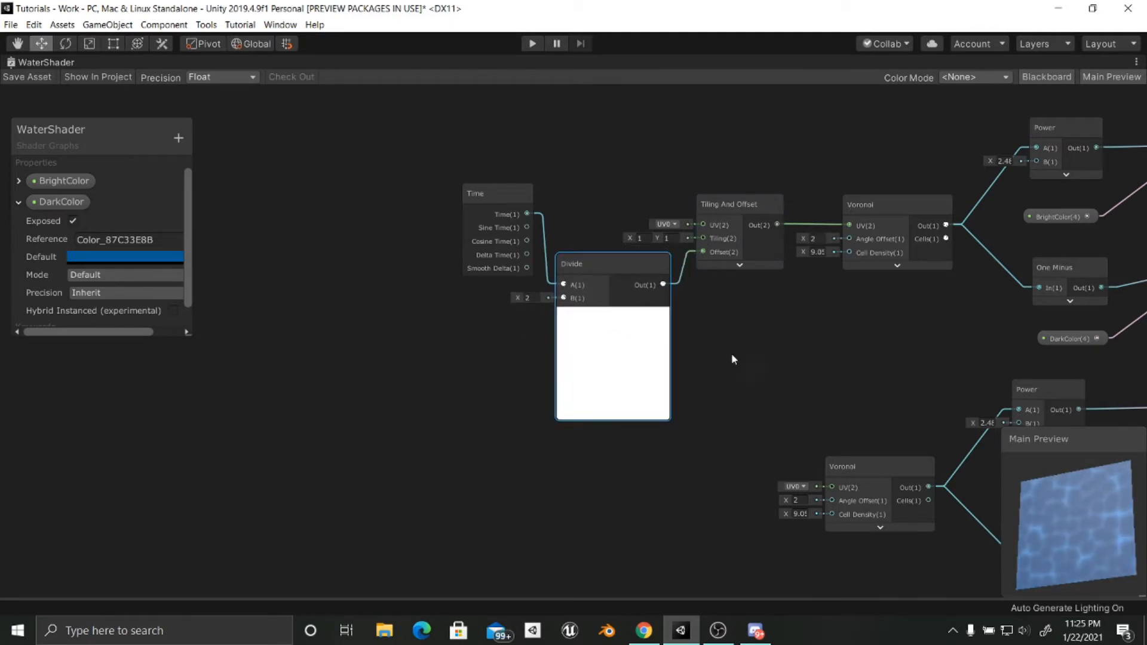
Step: Try 0.15 as the Divide node's B value, and settle on -15
middle_click_drag(732, 356, 712, 388)
left_click(508, 331)
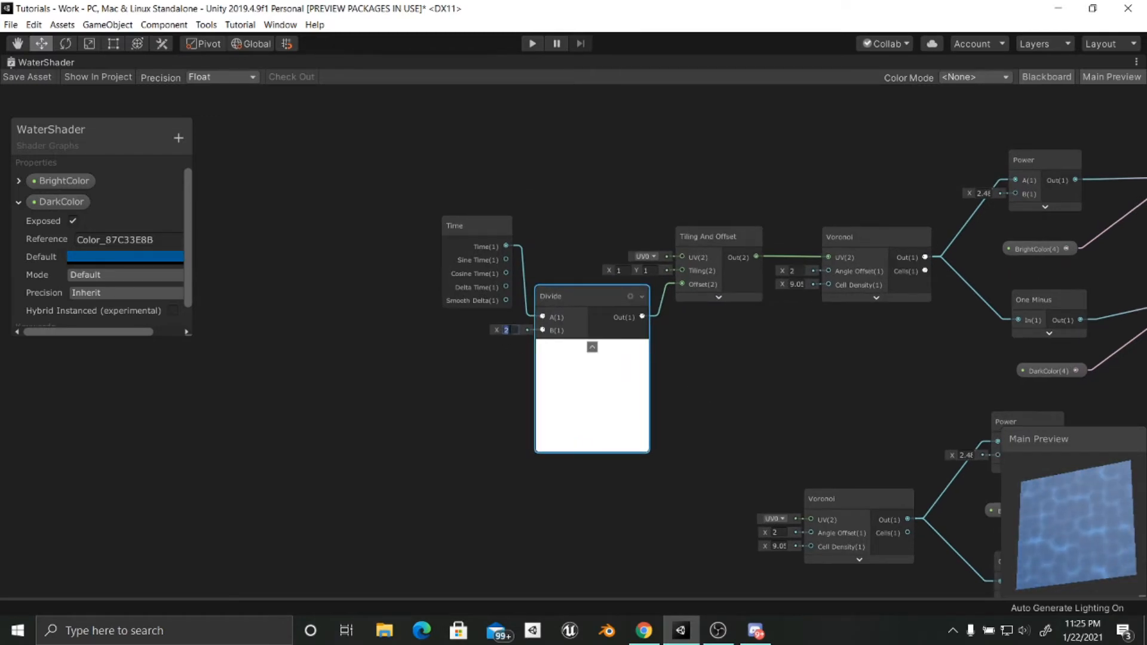
type("0.15")
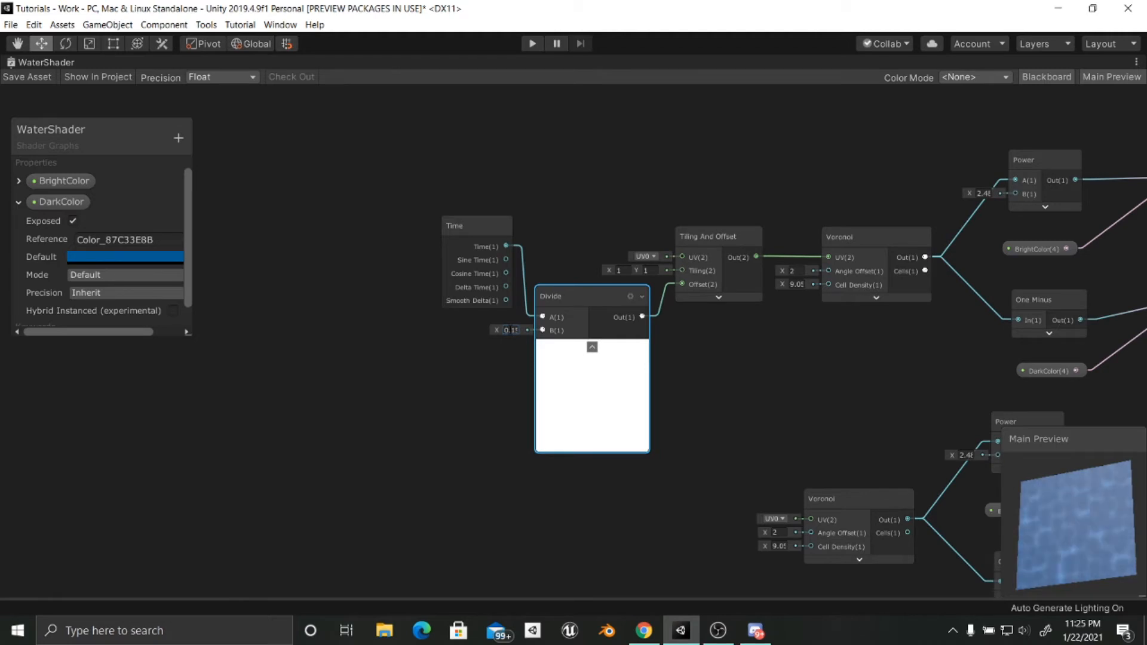
left_click(511, 331)
type("-")
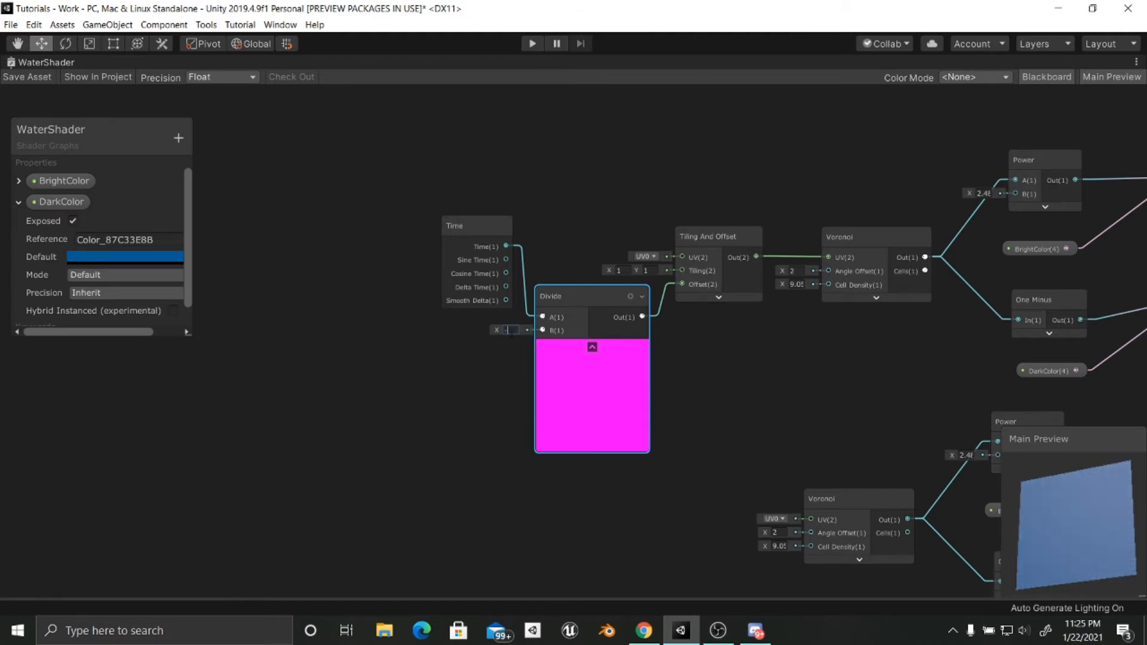
type("15")
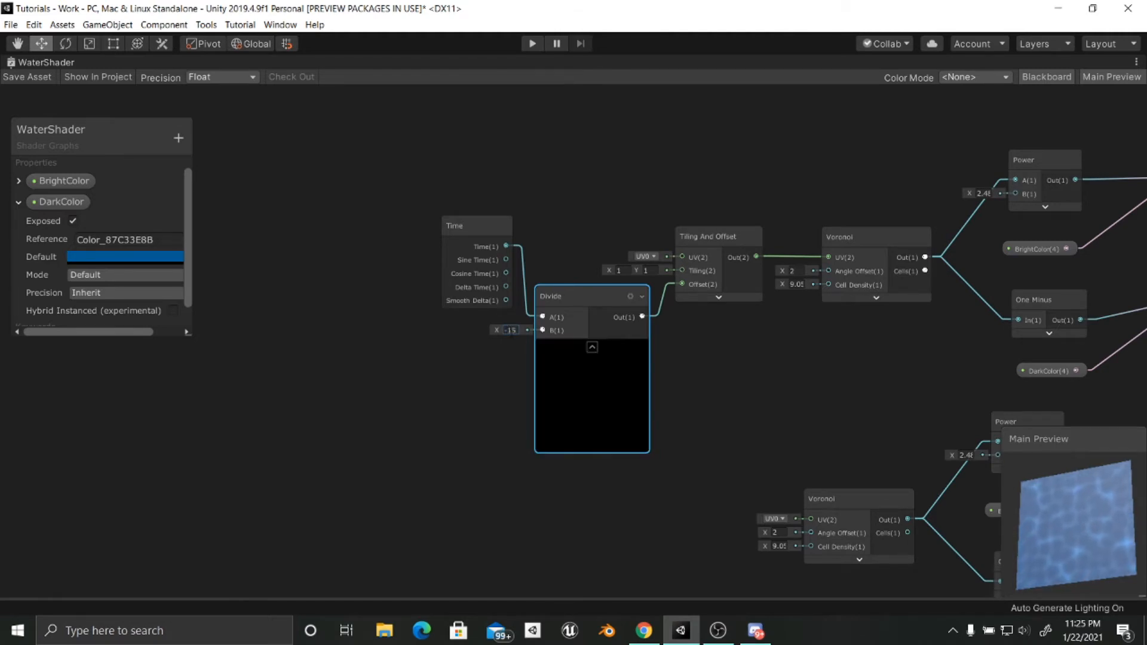
left_click_drag(1115, 561, 1092, 562)
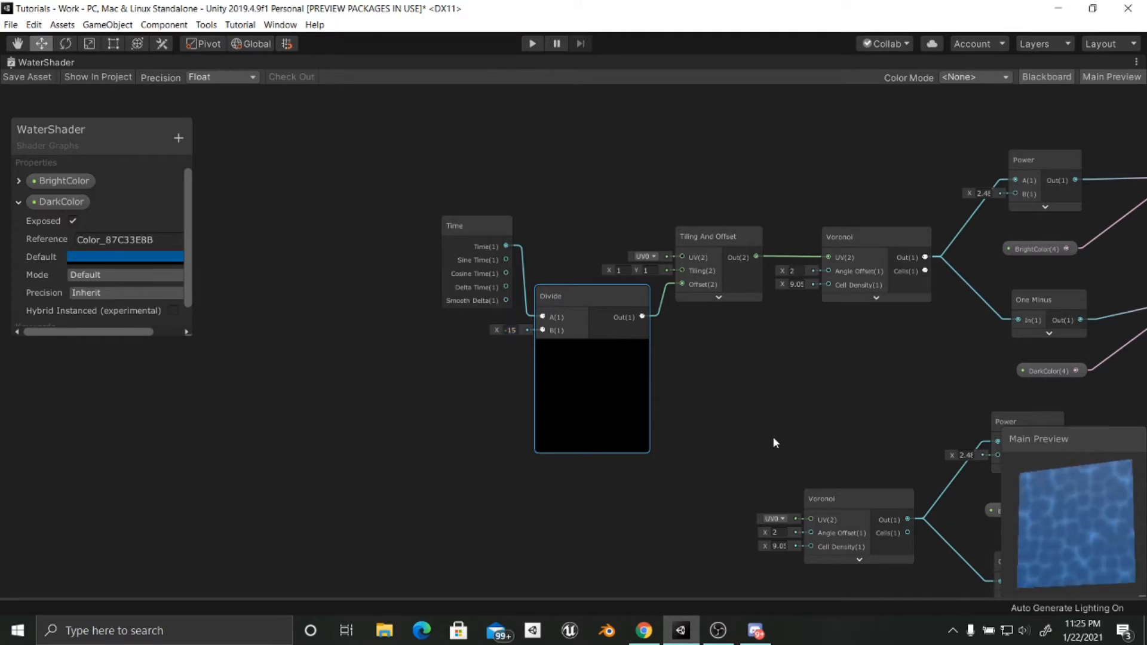
Step: Collapse the preview of the Divide node
middle_click_drag(812, 437, 662, 272)
scroll(637, 319, "down", 1)
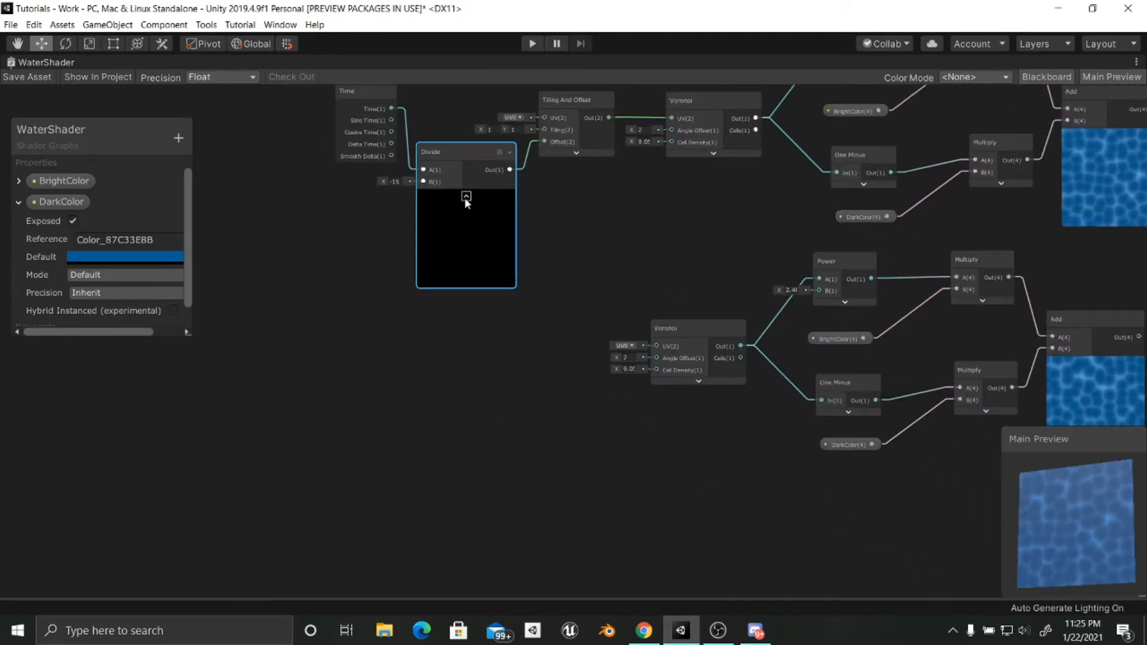
left_click(466, 197)
middle_click_drag(559, 261, 387, 289)
middle_click_drag(246, 280, 501, 351)
Step: Duplicate the Time and Divide nodes below the originals and set the copied Divide node's B value to 25
left_click(448, 191)
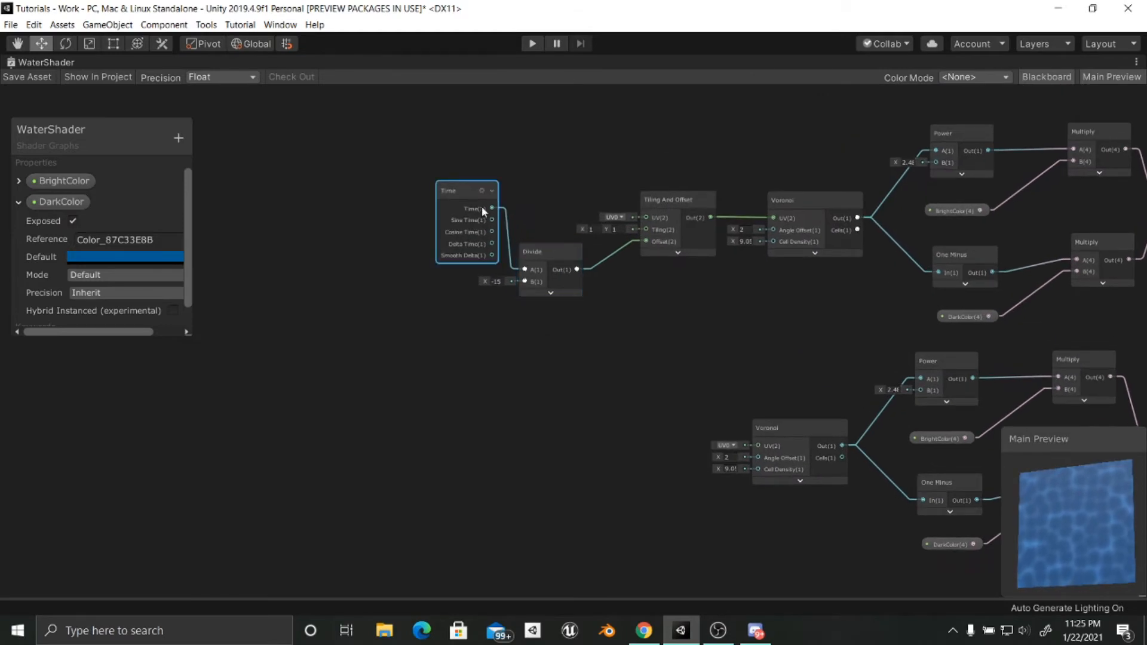
left_click(551, 250)
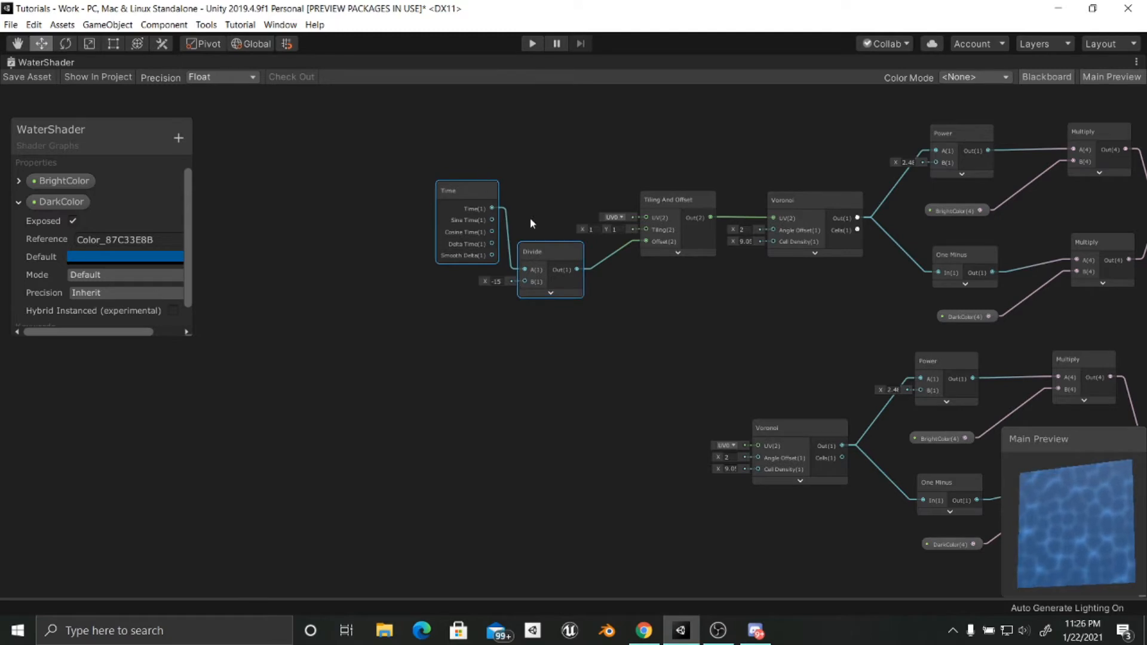
key("ctrl+d")
left_click_drag(558, 269, 570, 458)
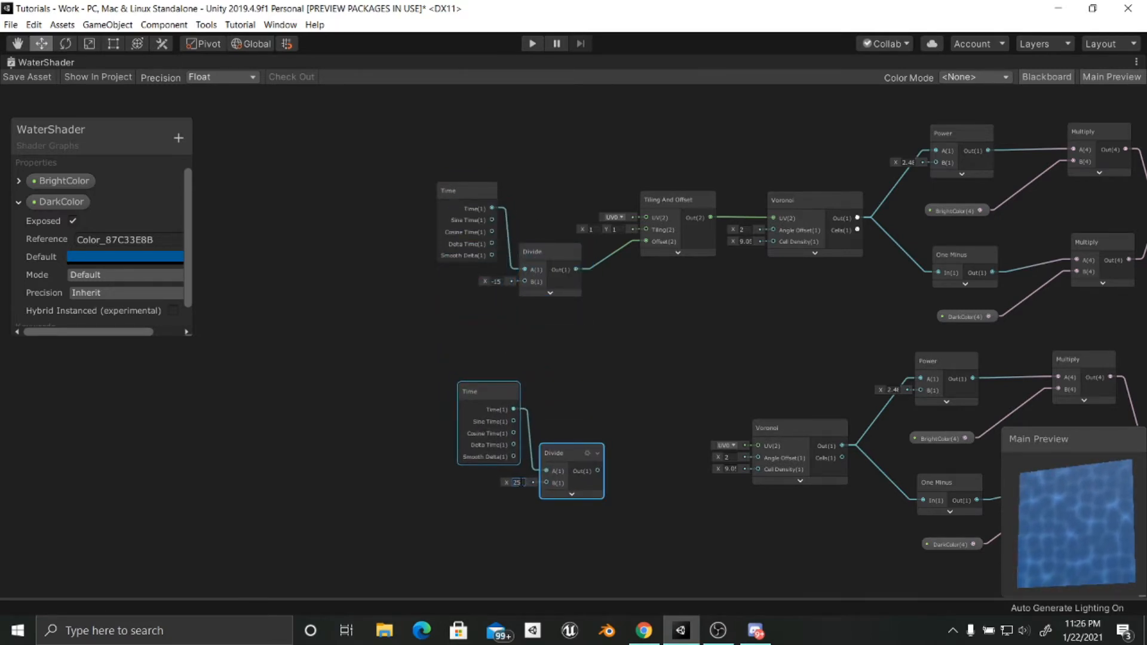
Step: Try connecting the copied Divide node's output directly to the lower Voronoi's UV input and check the result in the previews
left_click_drag(686, 472, 758, 446)
middle_click_drag(866, 483, 706, 467)
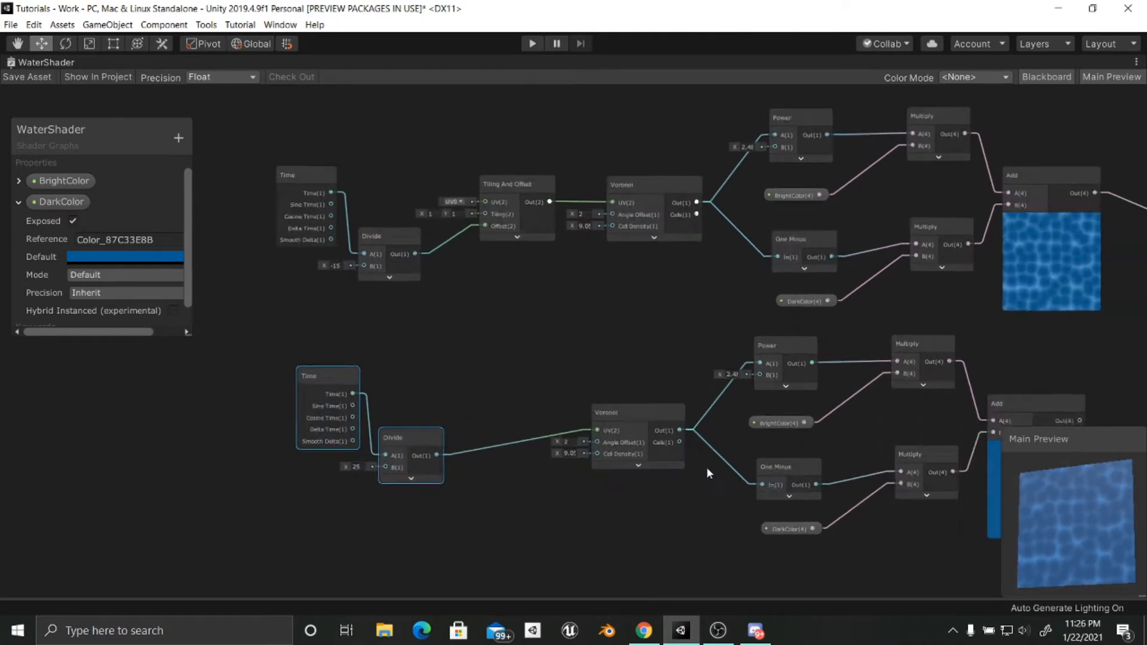
middle_click_drag(964, 486, 619, 457)
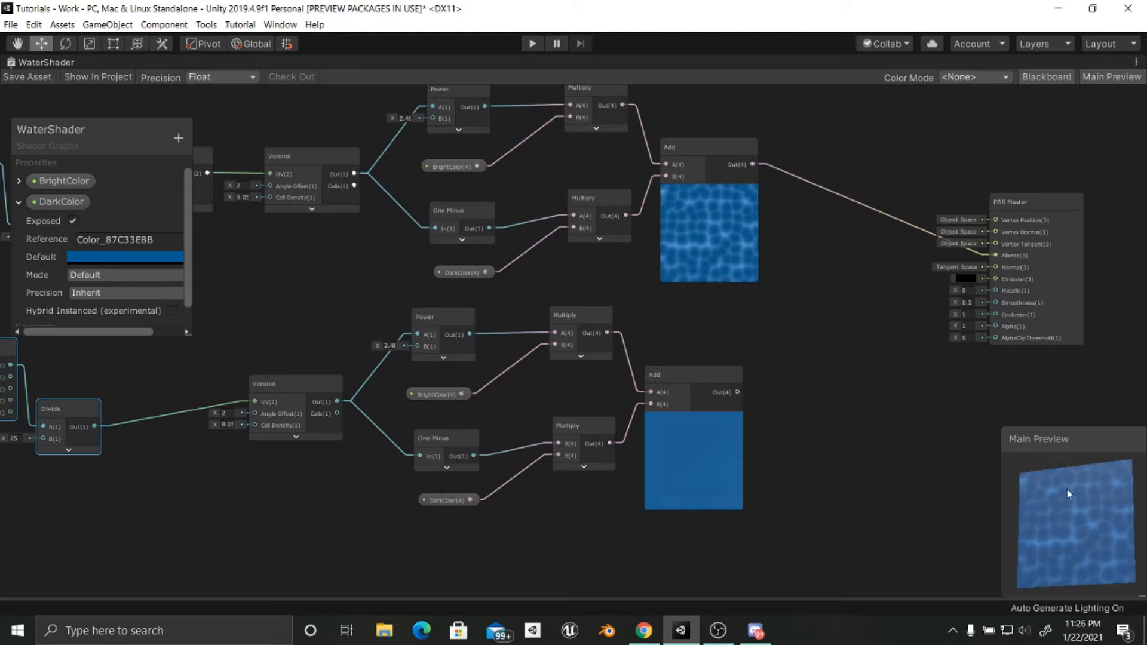
left_click_drag(1085, 508, 1051, 536)
middle_click_drag(687, 538, 775, 518)
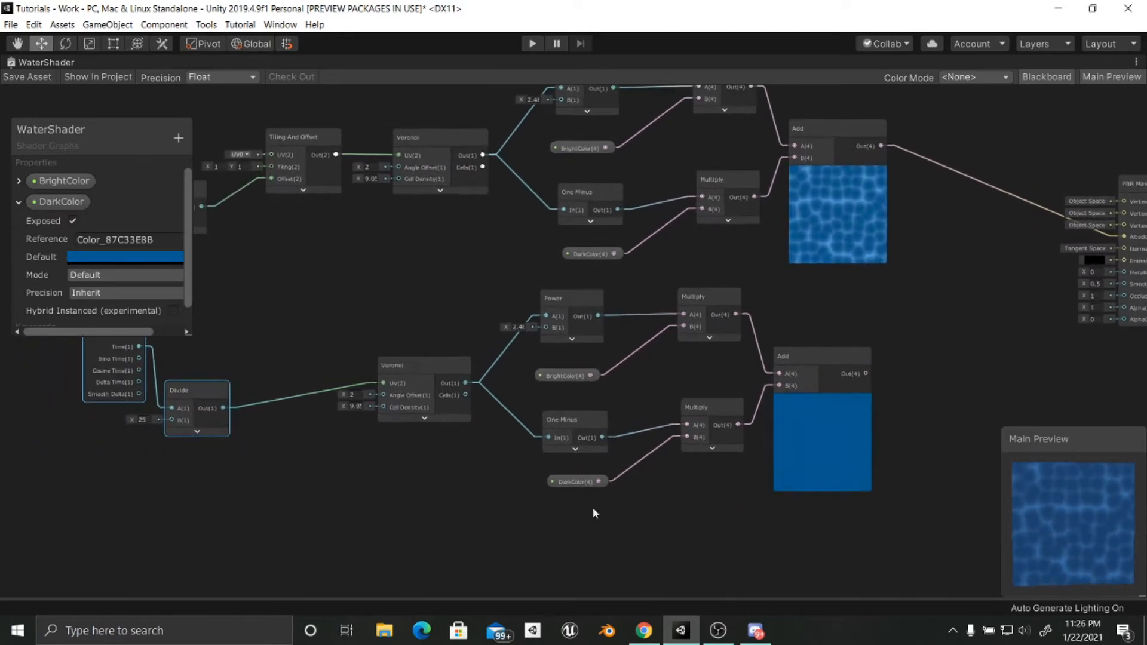
middle_click_drag(446, 468, 458, 497)
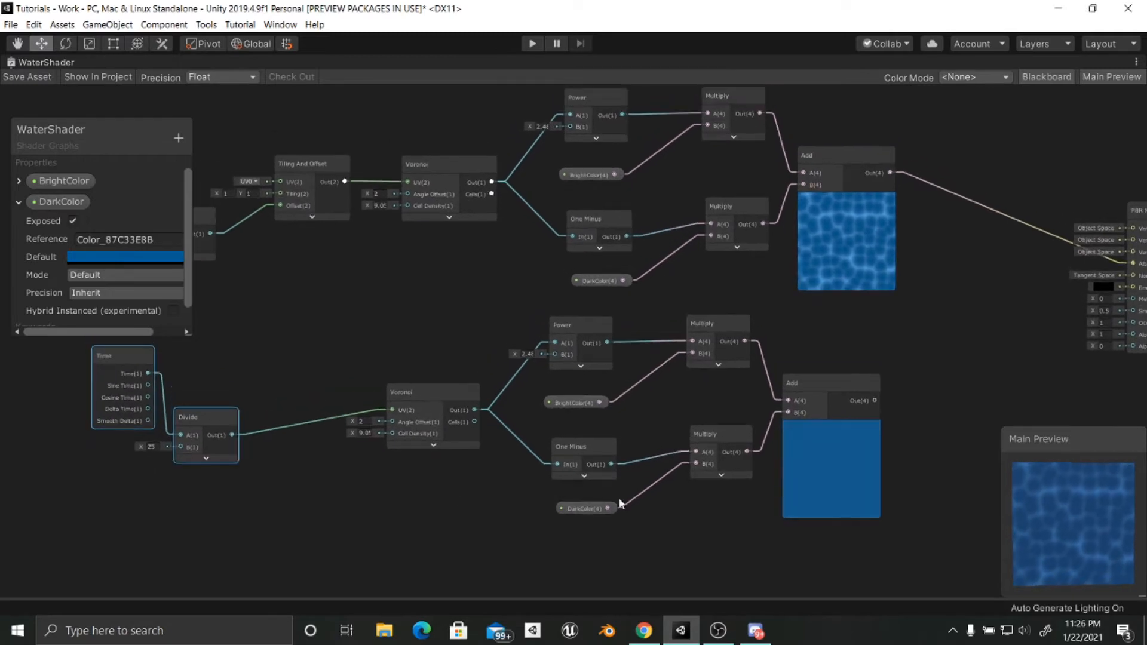
middle_click_drag(545, 524, 571, 529)
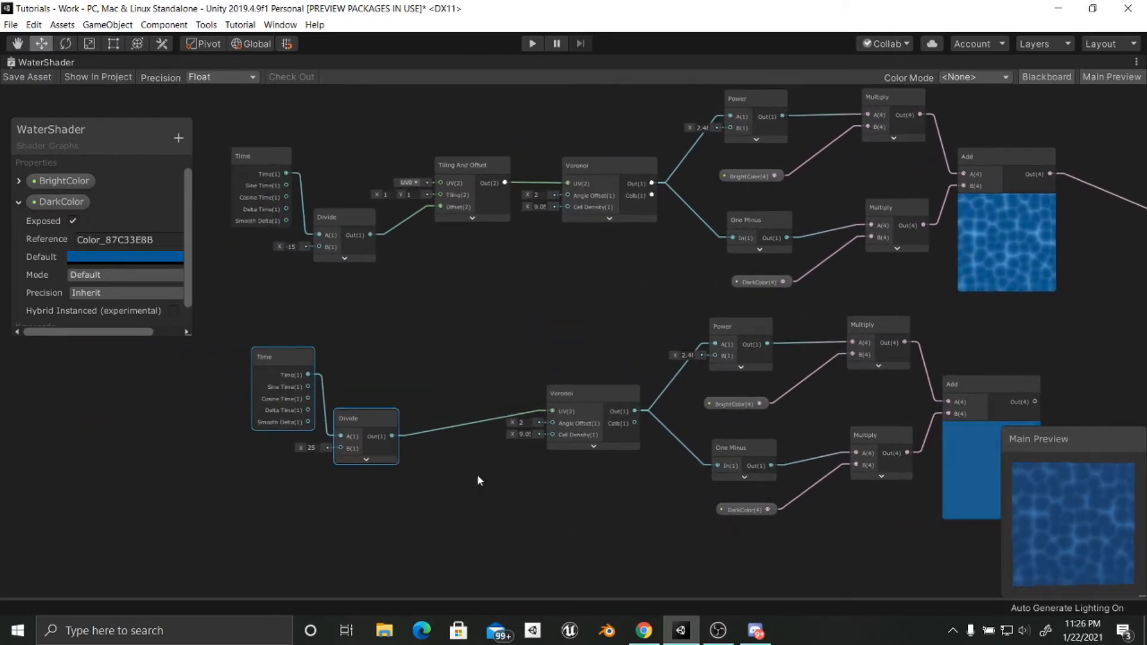
Step: Expand the lower Voronoi node's preview and delete the connection between the copied Divide node and its UV input
left_click(593, 447)
left_click(591, 446)
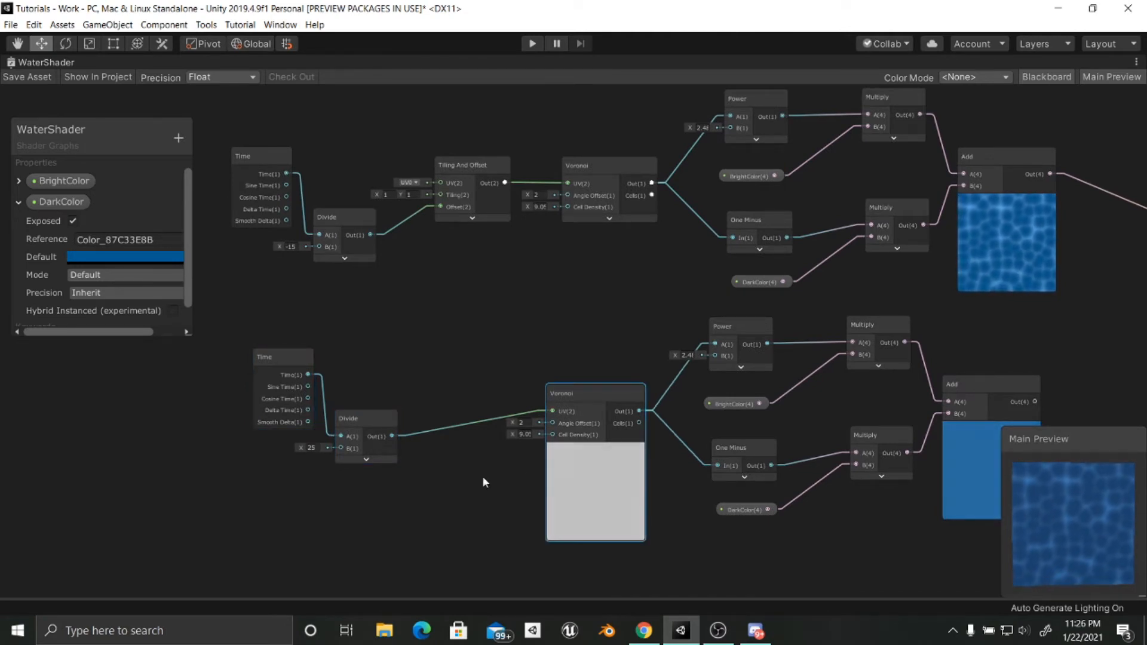
left_click(455, 425)
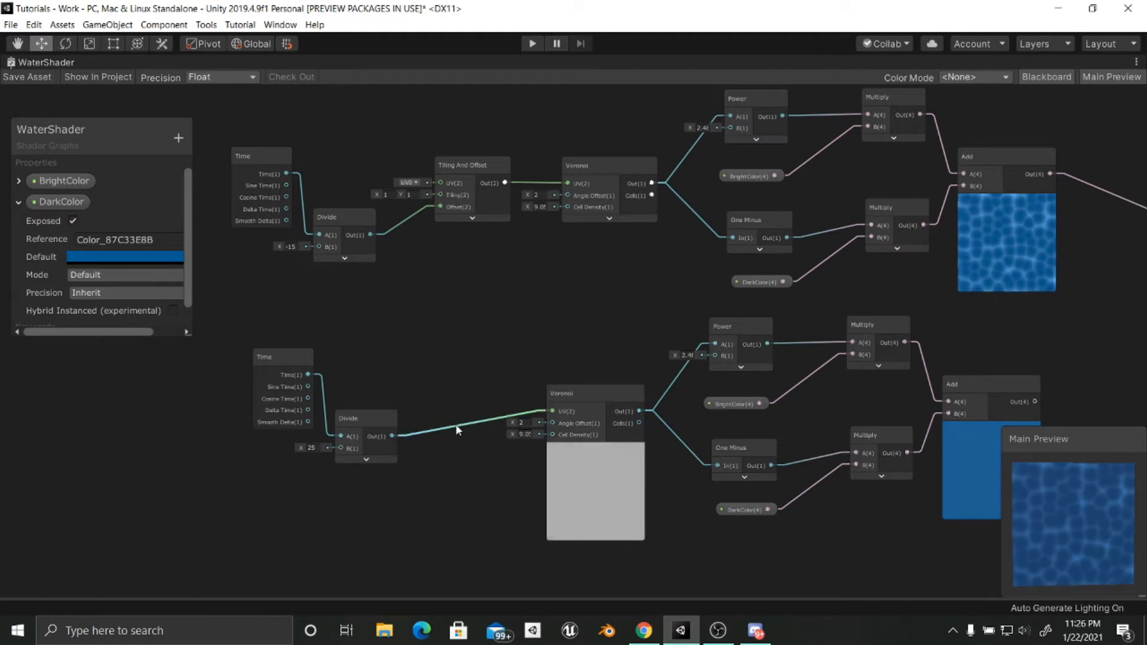
key("Delete")
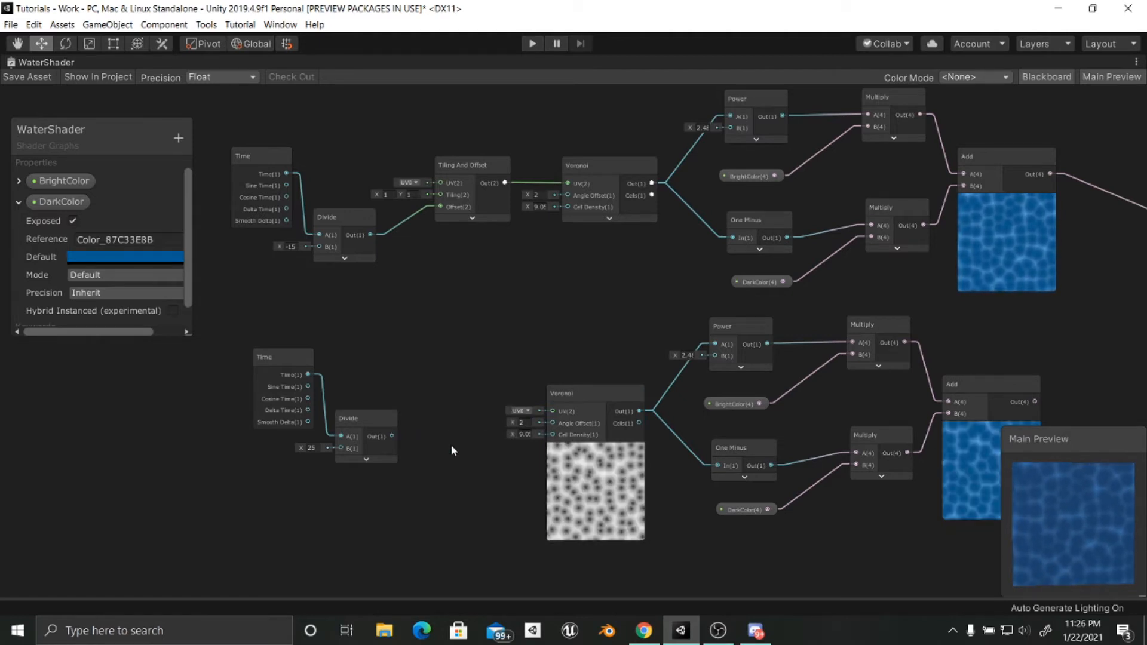
Step: Add a Tiling And Offset node to the lower chain, linking the copied Divide output to Offset and its own output to the Voronoi's UV
key("space")
type("tiling")
key("Return")
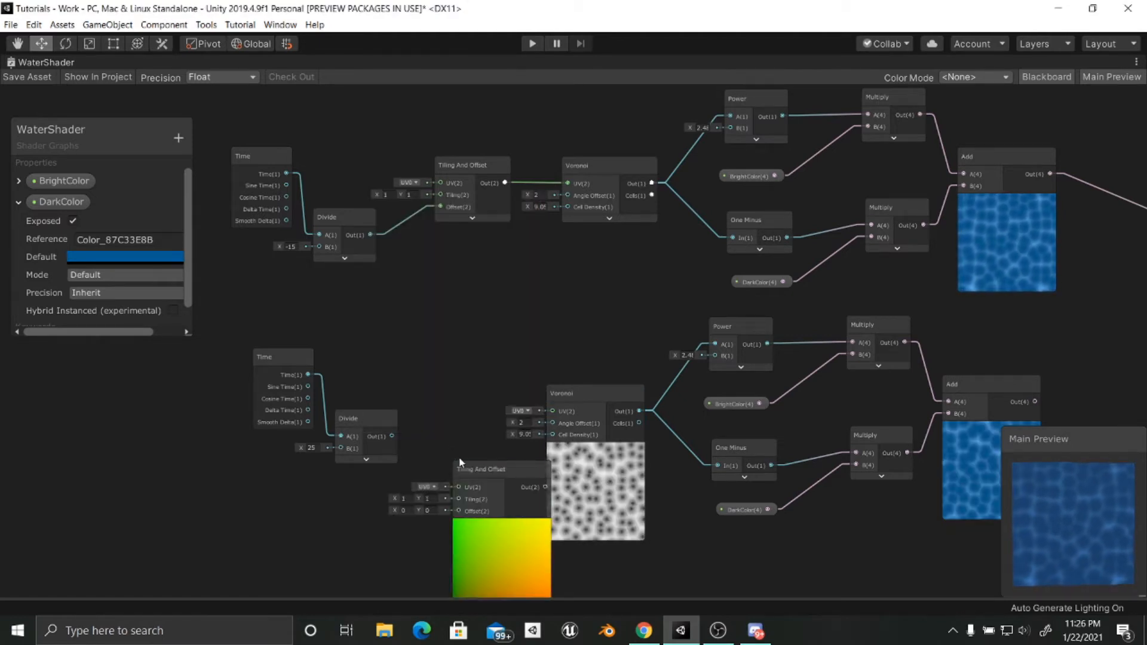
left_click_drag(523, 488, 485, 419)
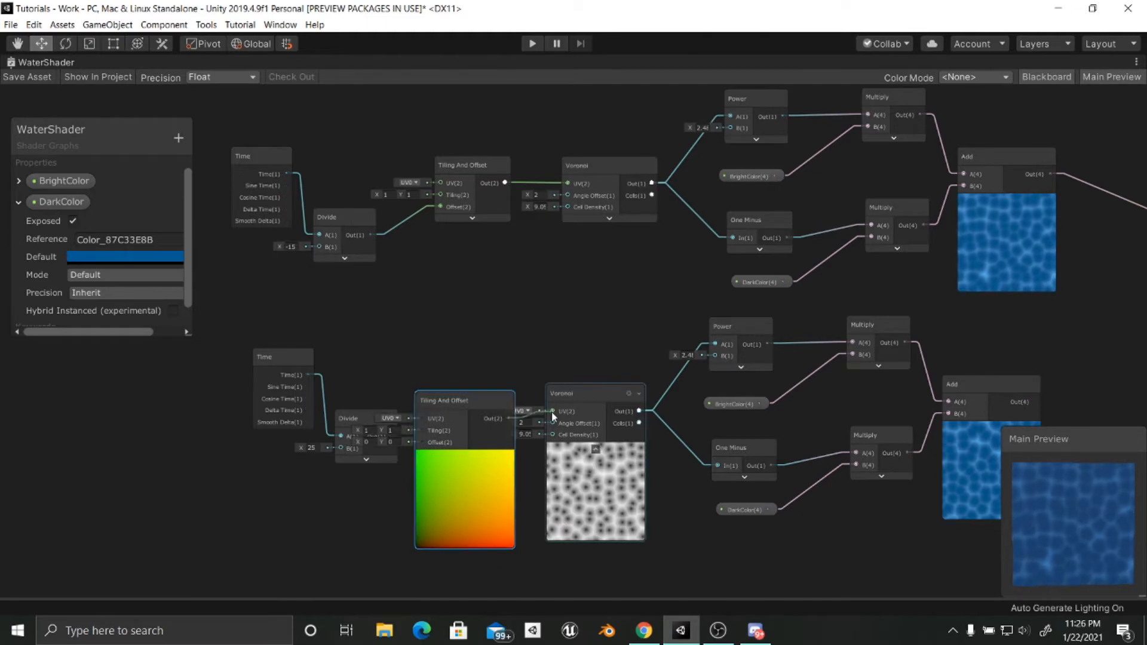
middle_click_drag(406, 368, 506, 313)
left_click_drag(505, 313, 521, 387)
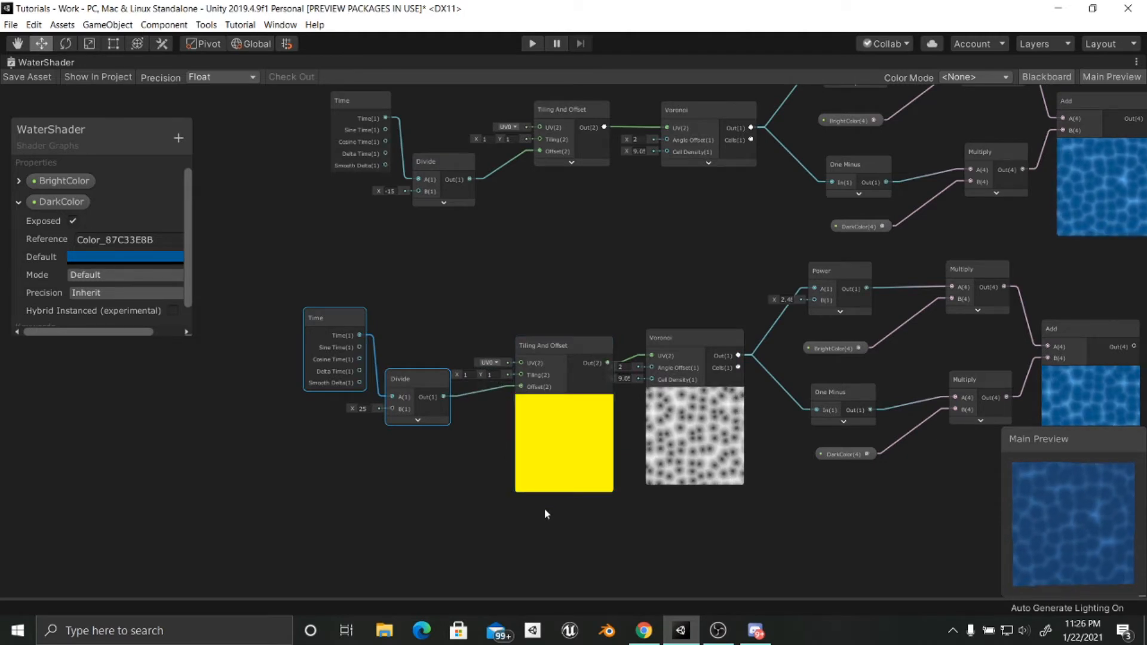
Step: Collapse the lower Tiling And Offset and Voronoi previews and line up the copied Time and Divide nodes before them
middle_click_drag(552, 412, 436, 425)
left_click(449, 413)
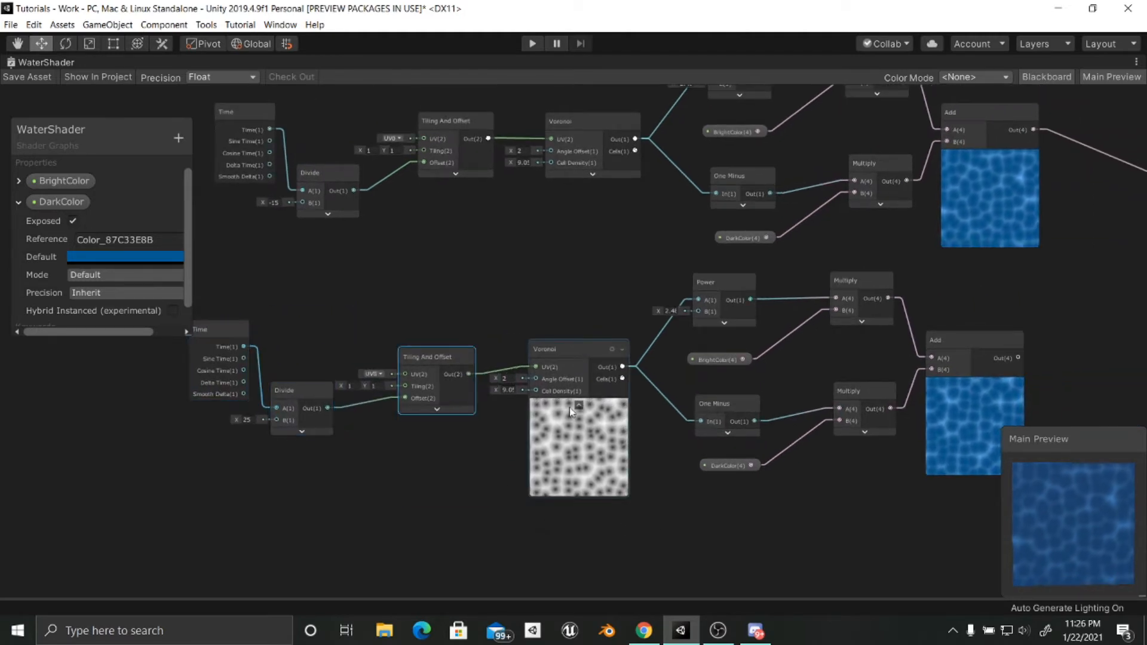
left_click(579, 407)
left_click_drag(304, 383, 340, 352)
left_click_drag(227, 326, 237, 334)
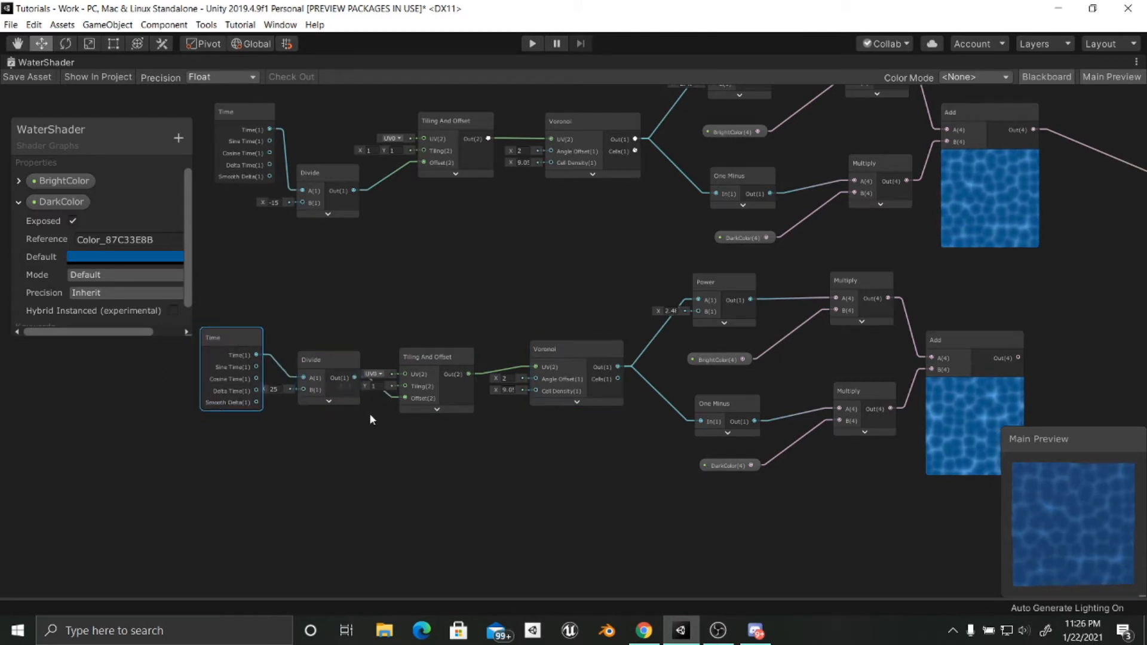
left_click_drag(325, 363, 310, 370)
Step: Move the PBR Master node farther from the Add nodes to make room for another node
middle_click_drag(677, 509, 475, 513)
middle_click_drag(777, 511, 523, 528)
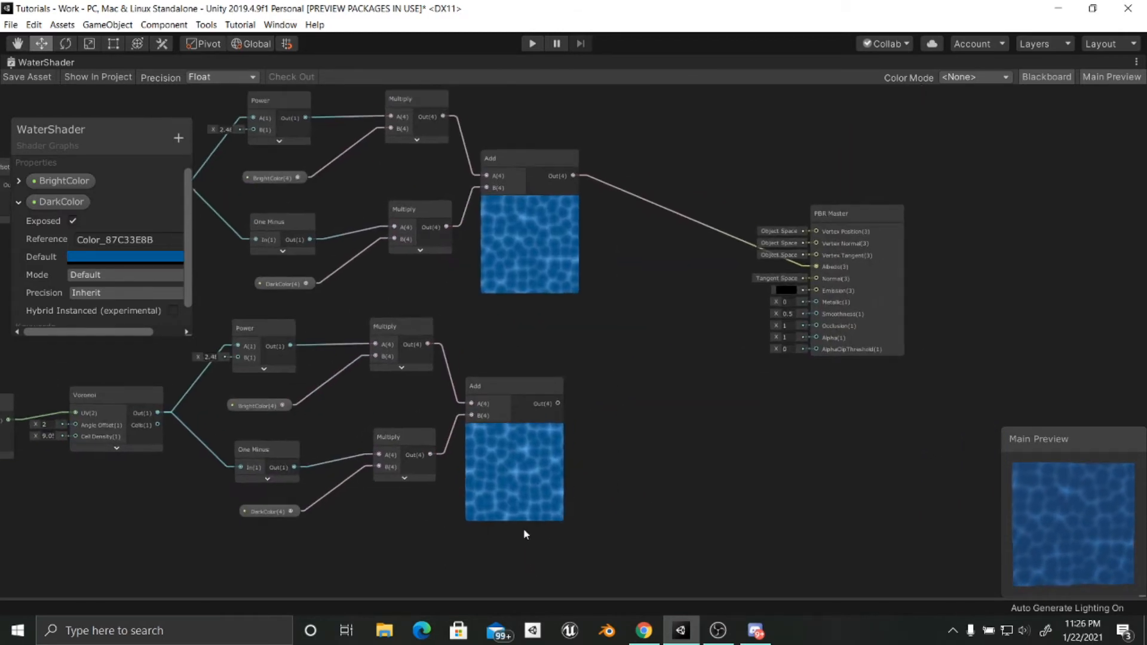
middle_click_drag(548, 491, 540, 500)
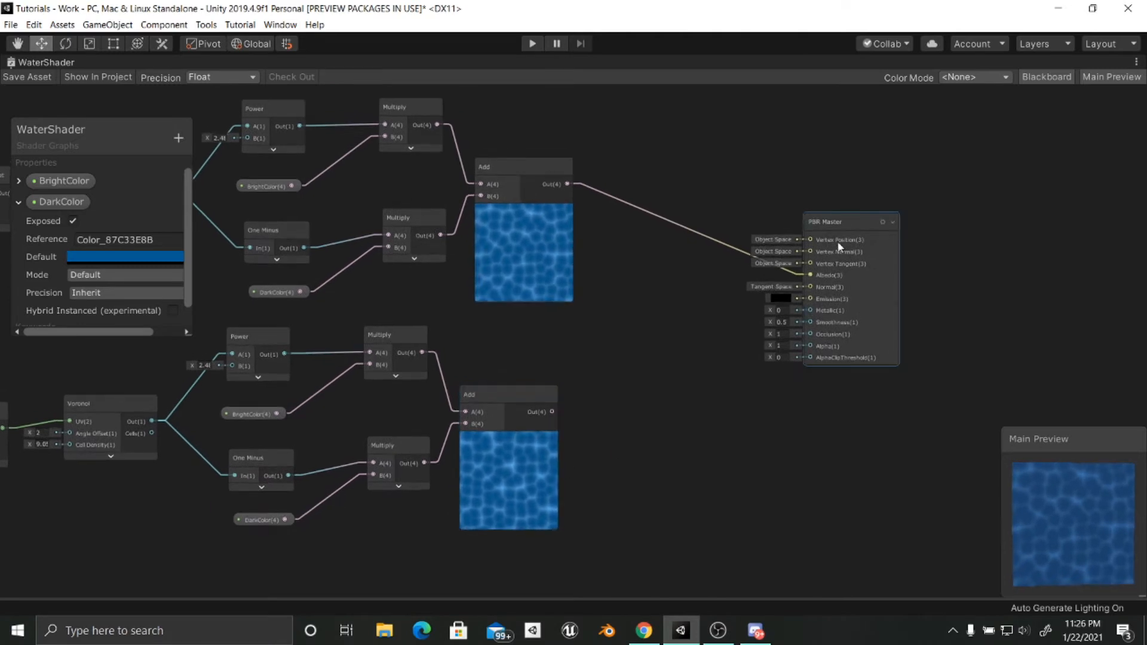
left_click_drag(839, 226, 912, 228)
left_click(753, 387)
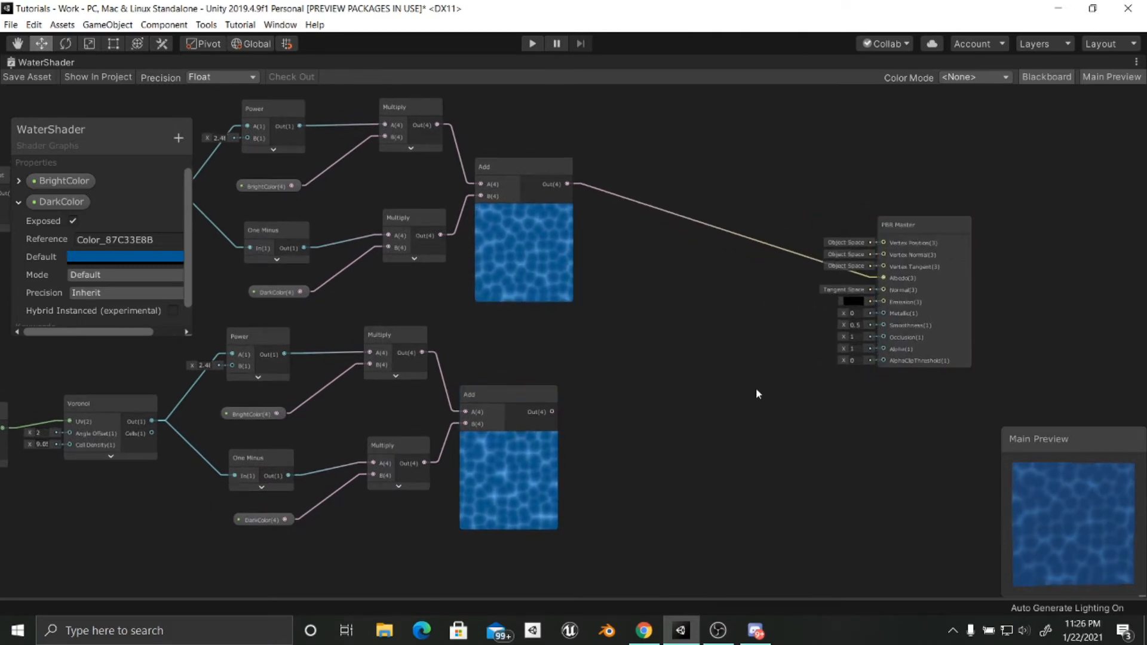
Step: Place a new Add node before the PBR Master and connect the upper and lower Add outputs to its A and B inputs
key("space")
type("add")
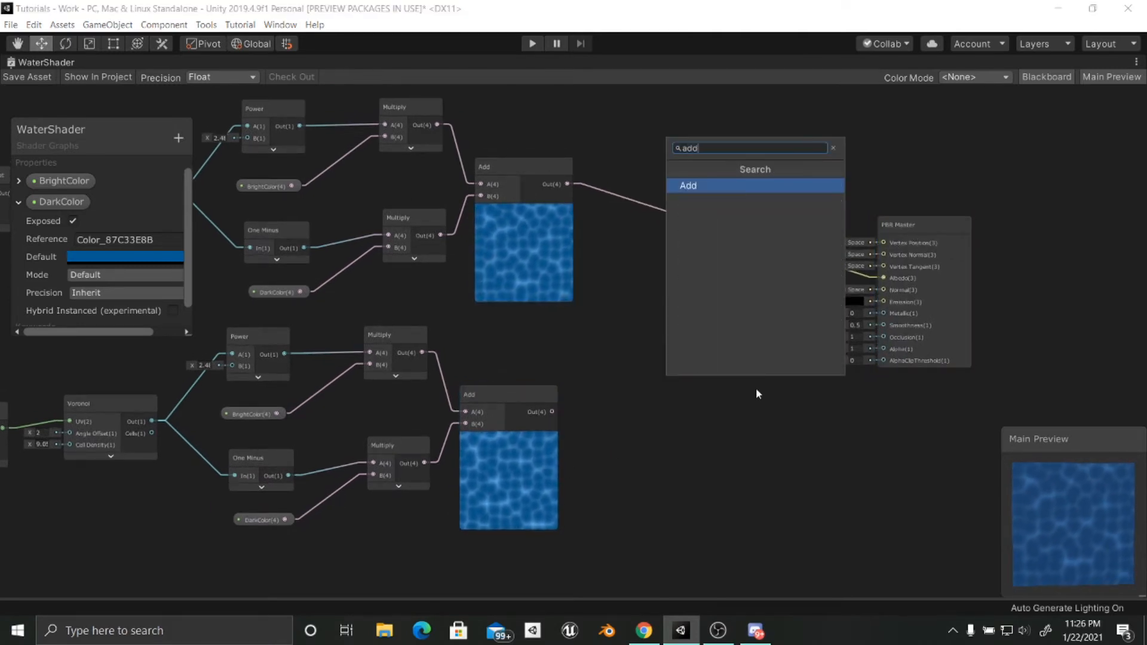
key("Return")
left_click_drag(819, 397, 736, 314)
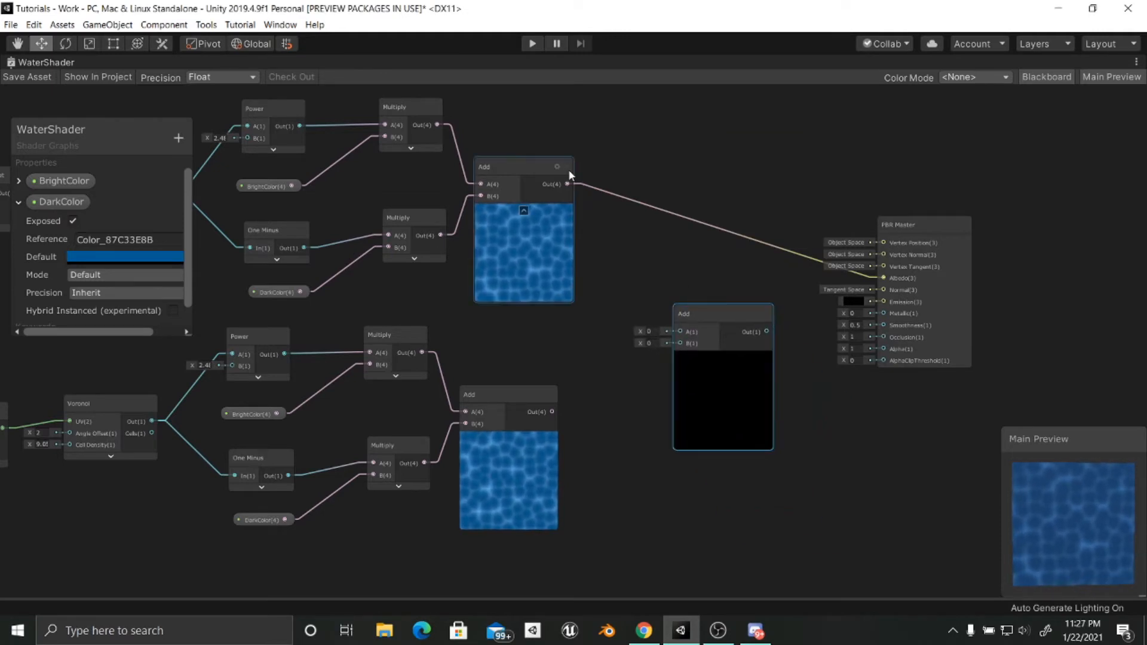
left_click_drag(567, 184, 679, 332)
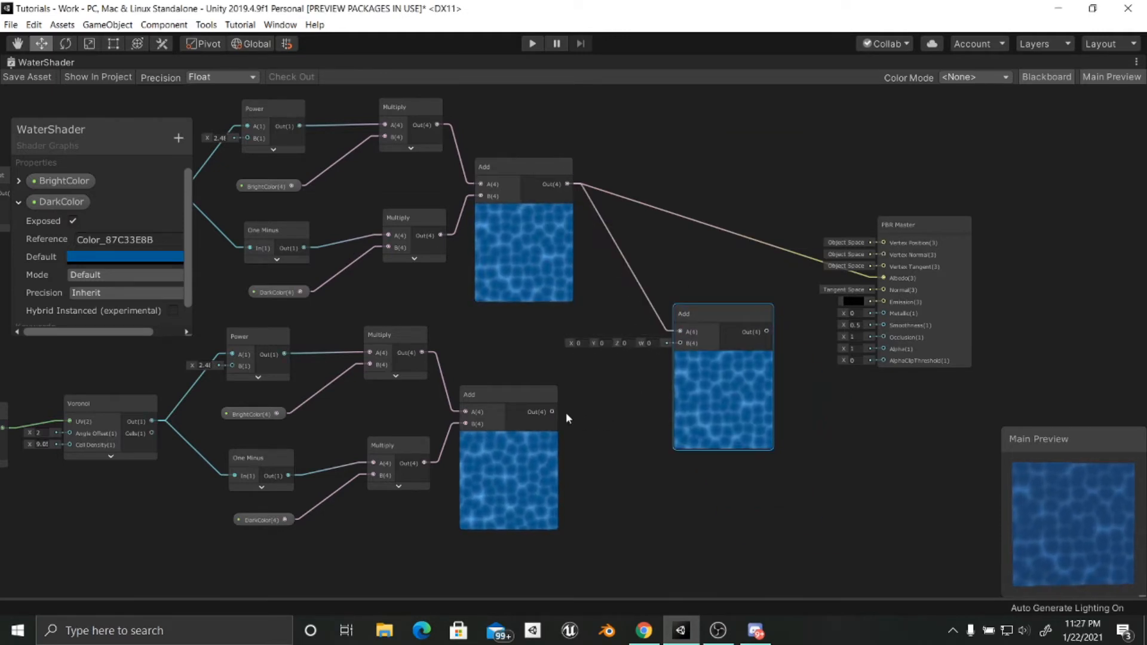
left_click_drag(553, 412, 680, 344)
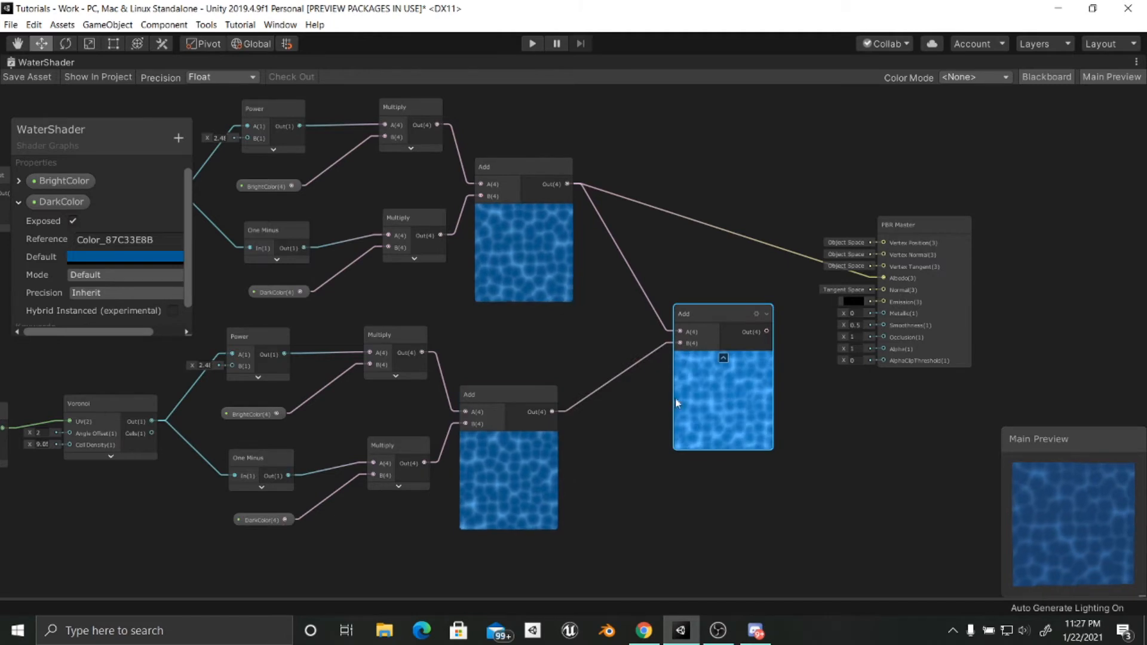
Step: Connect the new Add node's output to Albedo on the PBR Master and rotate the main preview to view the result
middle_click_drag(607, 463, 503, 508)
left_click_drag(688, 362, 779, 324)
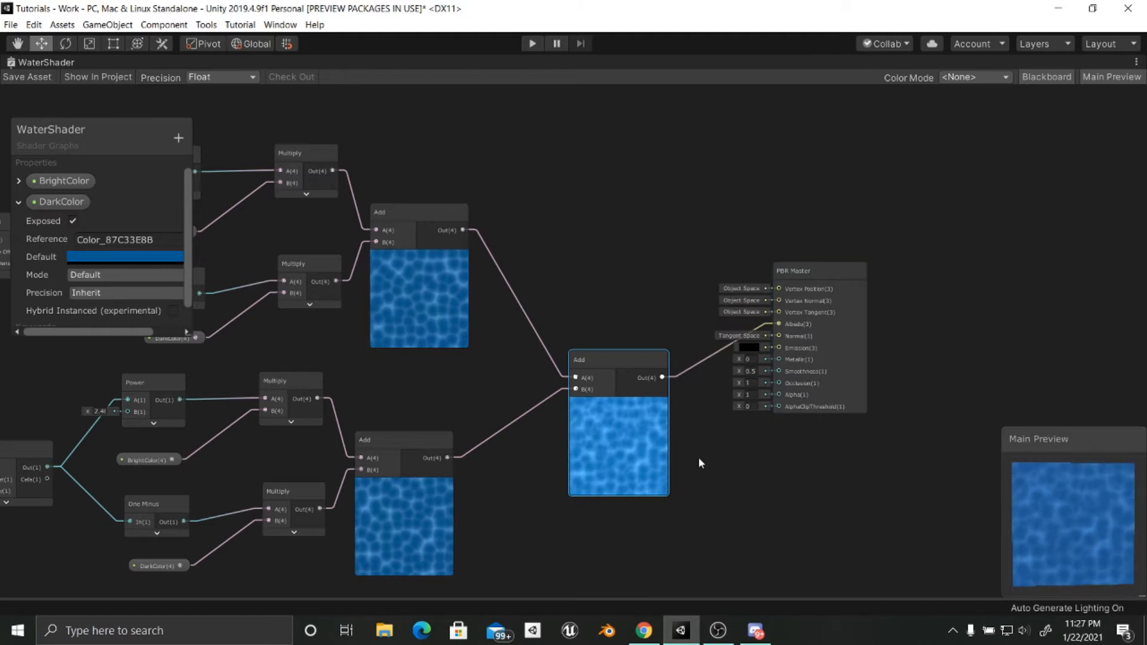
left_click_drag(1059, 533, 1021, 526)
Step: Collapse the previews of the upper and lower Add nodes and move both nodes closer to the final Add
middle_click_drag(680, 536, 780, 484)
left_click(518, 439)
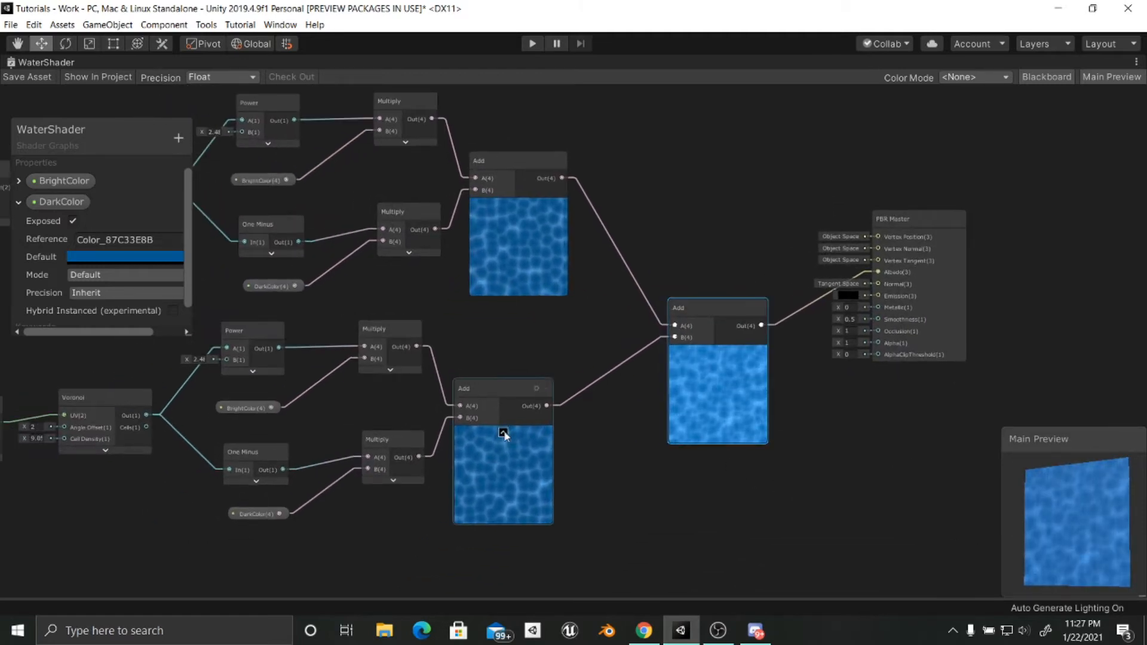
left_click(504, 431)
left_click(520, 206)
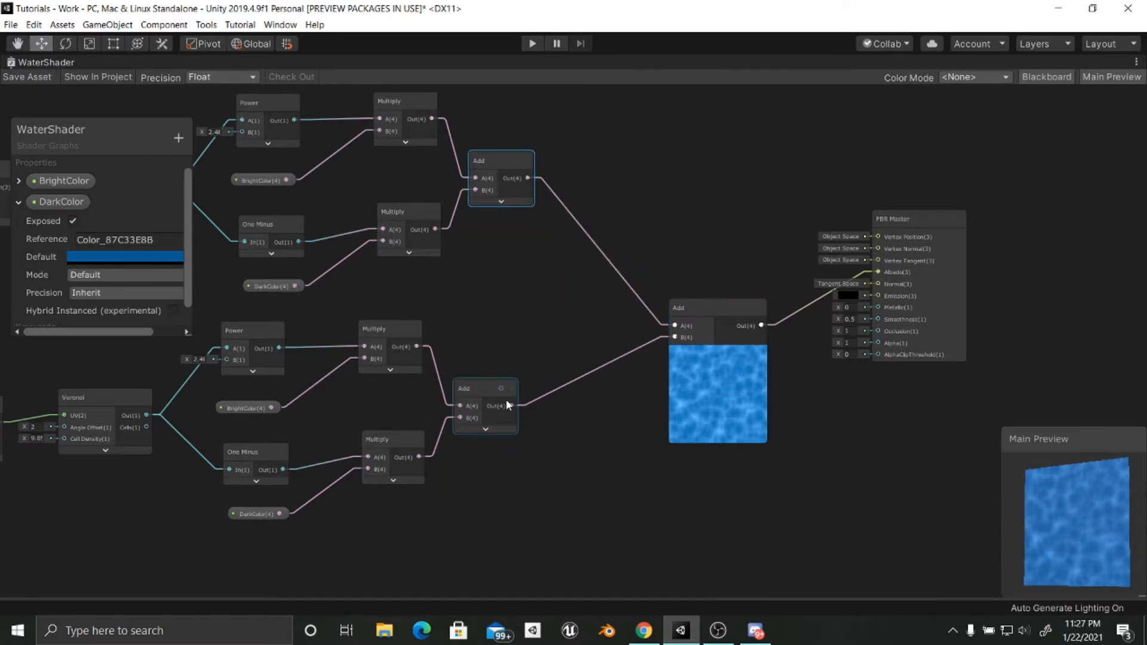
left_click_drag(488, 396, 547, 366)
left_click_drag(488, 165, 528, 195)
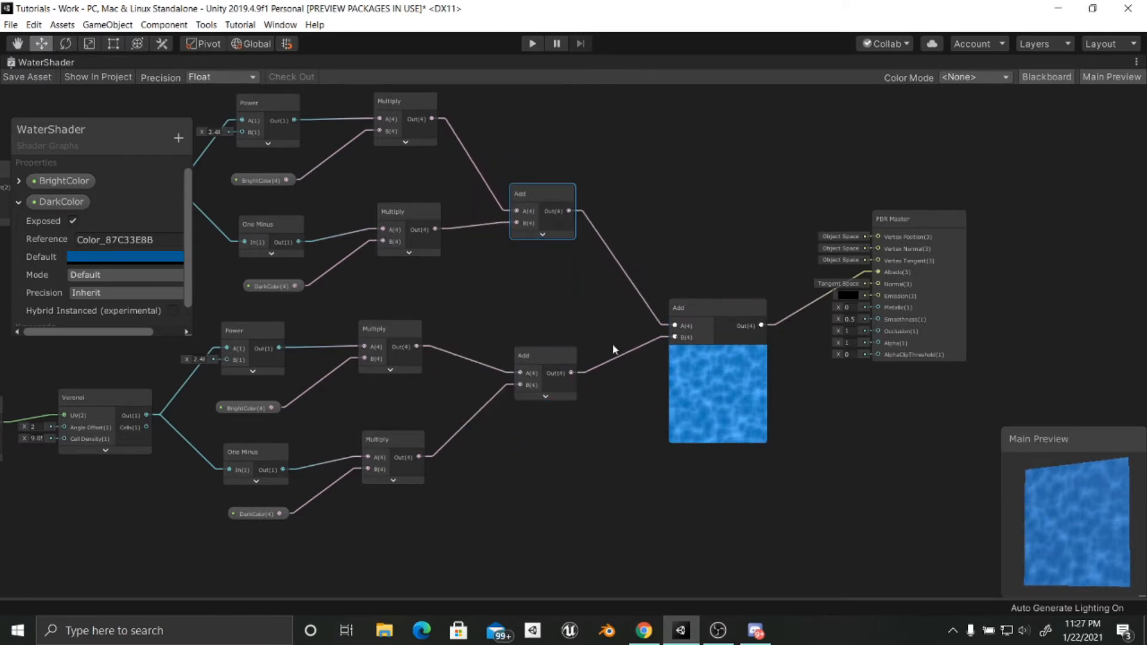
Step: Examine the lower chain by expanding and collapsing the previews of its Add, Voronoi and Power nodes
middle_click_drag(642, 364, 592, 363)
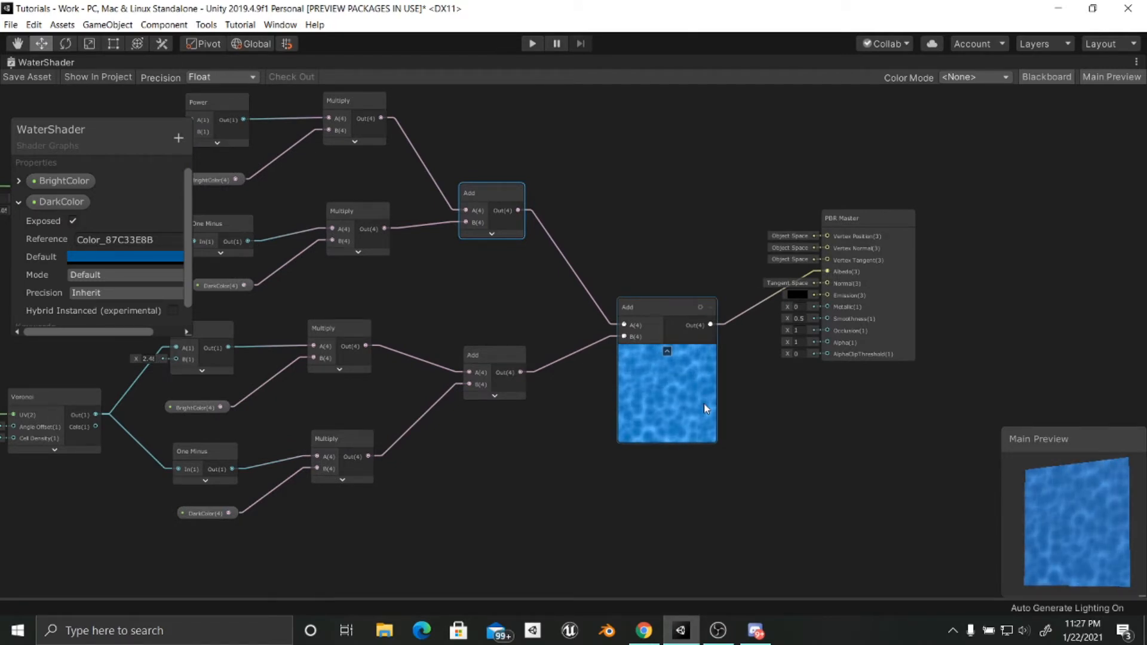
scroll(681, 424, "down", 2)
middle_click_drag(650, 466, 685, 455)
scroll(631, 430, "up", 5)
left_click(474, 332)
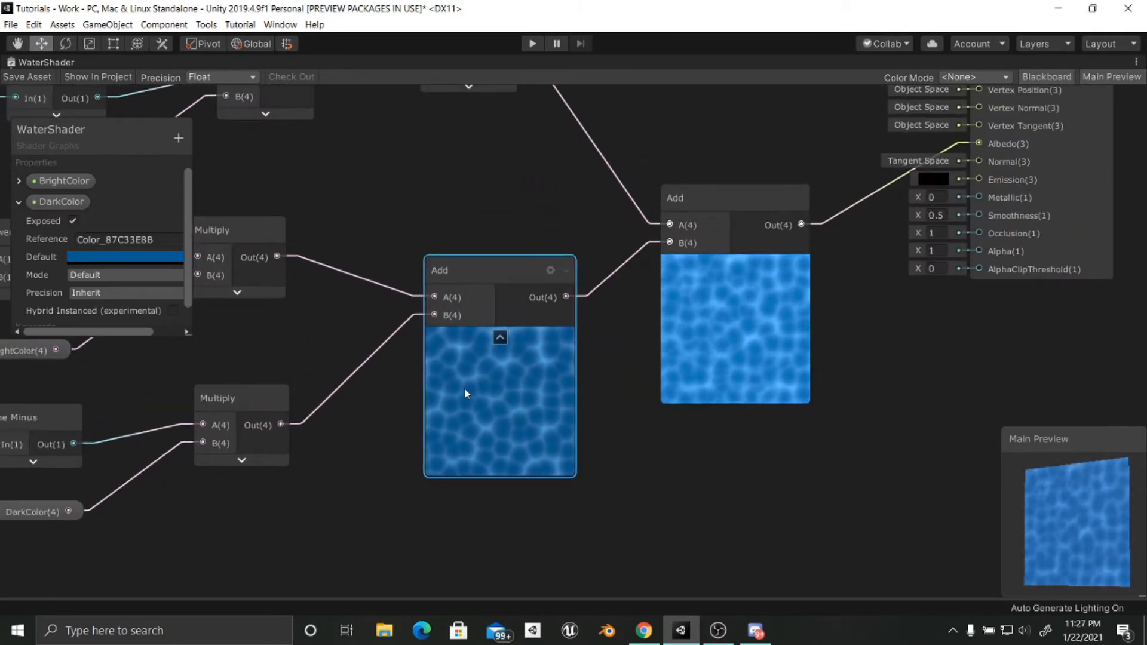
left_click(500, 338)
scroll(409, 466, "down", 1)
middle_click_drag(409, 466, 860, 454)
mouse_move(283, 471)
middle_mouse_down()
mouse_move(536, 459)
mouse_move(498, 464)
middle_mouse_up()
middle_click_drag(503, 424, 458, 463)
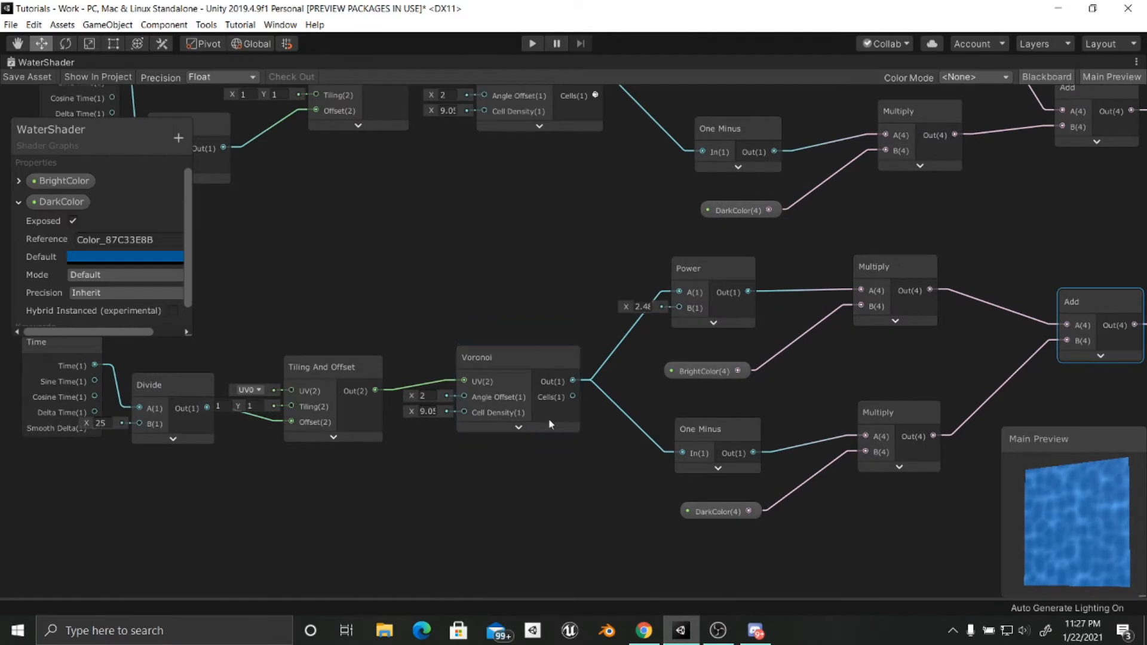
left_click(518, 427)
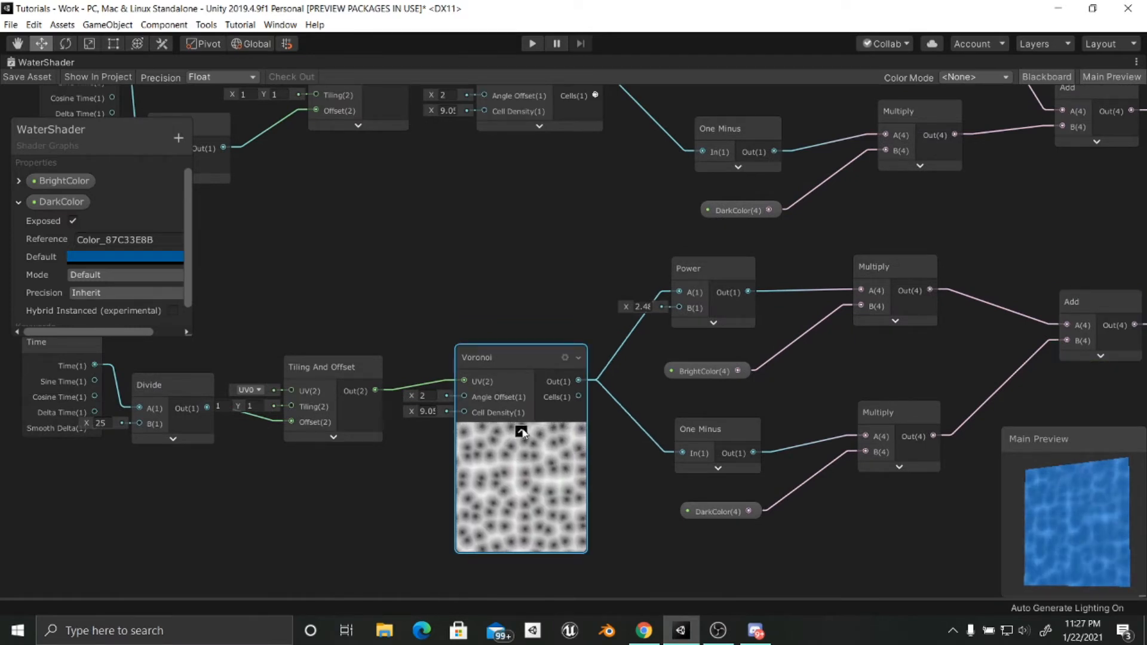
left_click(519, 431)
middle_click_drag(601, 454, 493, 474)
left_click(611, 346)
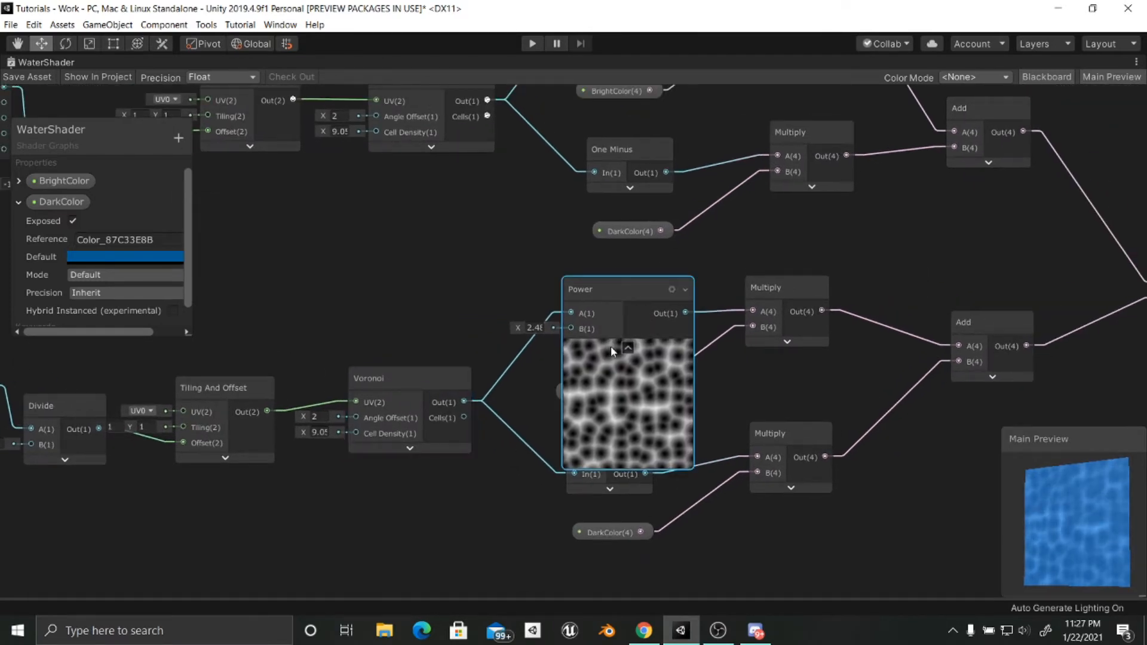
left_click(628, 348)
middle_click_drag(638, 360, 504, 425)
scroll(505, 425, "down", 3)
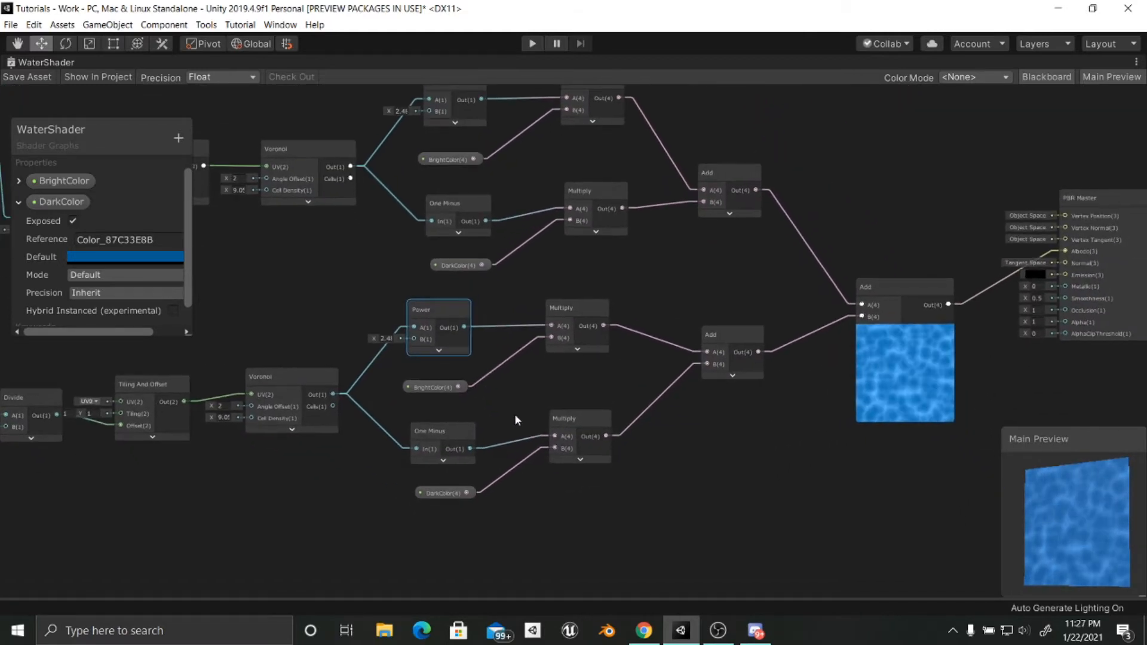
middle_click_drag(595, 513, 537, 537)
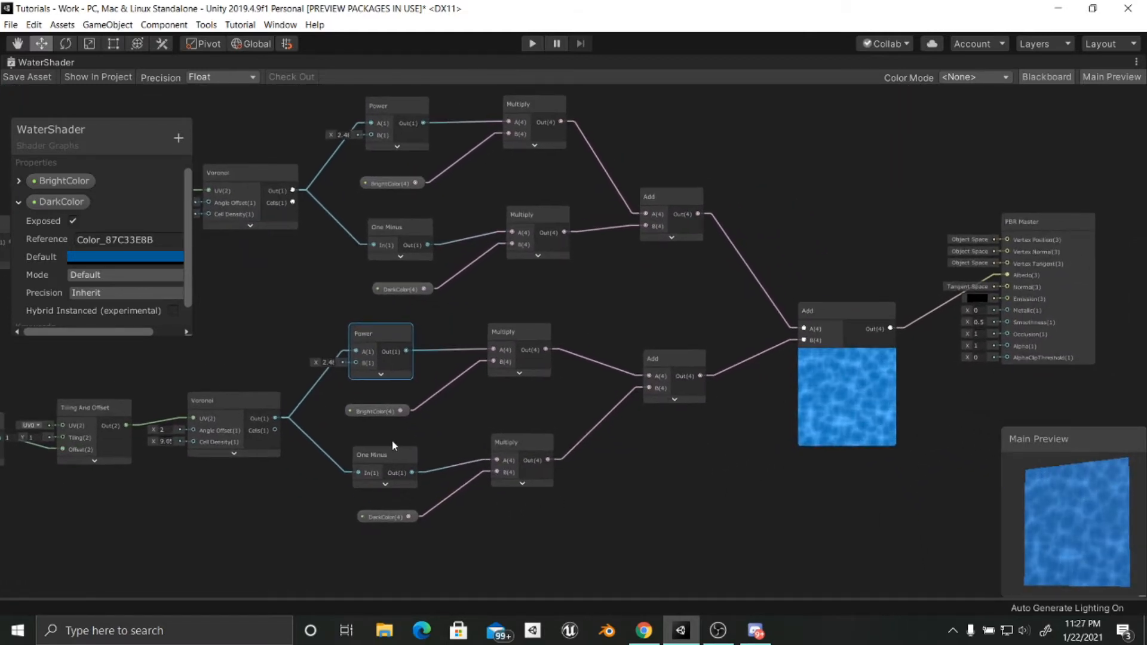
Step: Try a Normal From Height node fed by the lower Power output, and delete it again
middle_click_drag(392, 441, 464, 403)
left_click(597, 521)
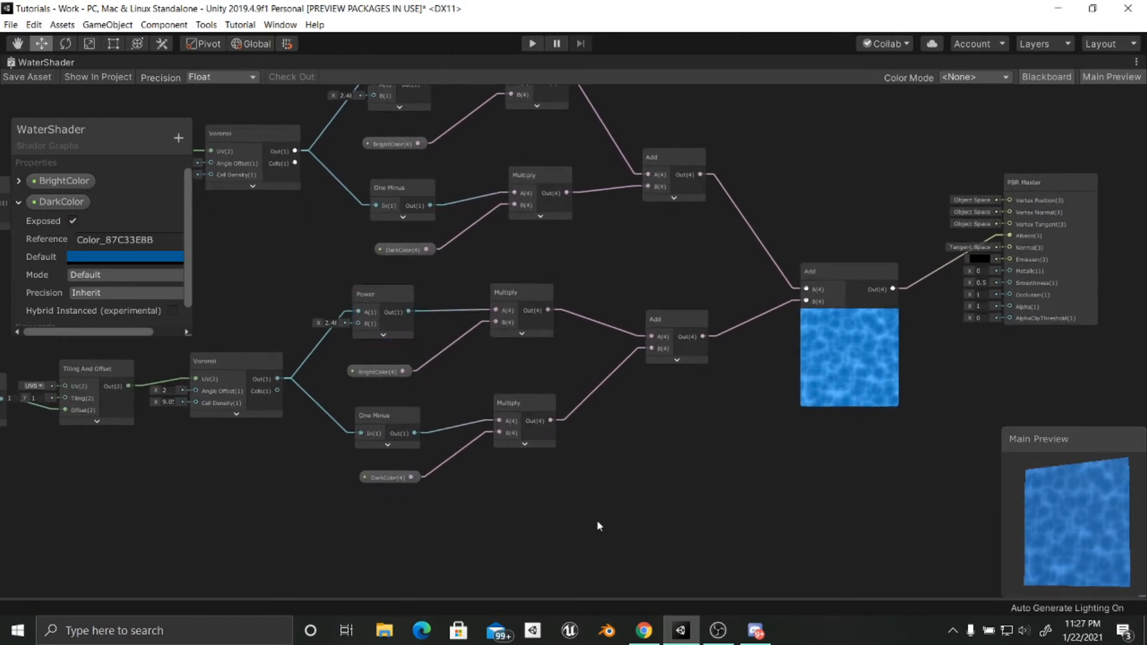
key("space")
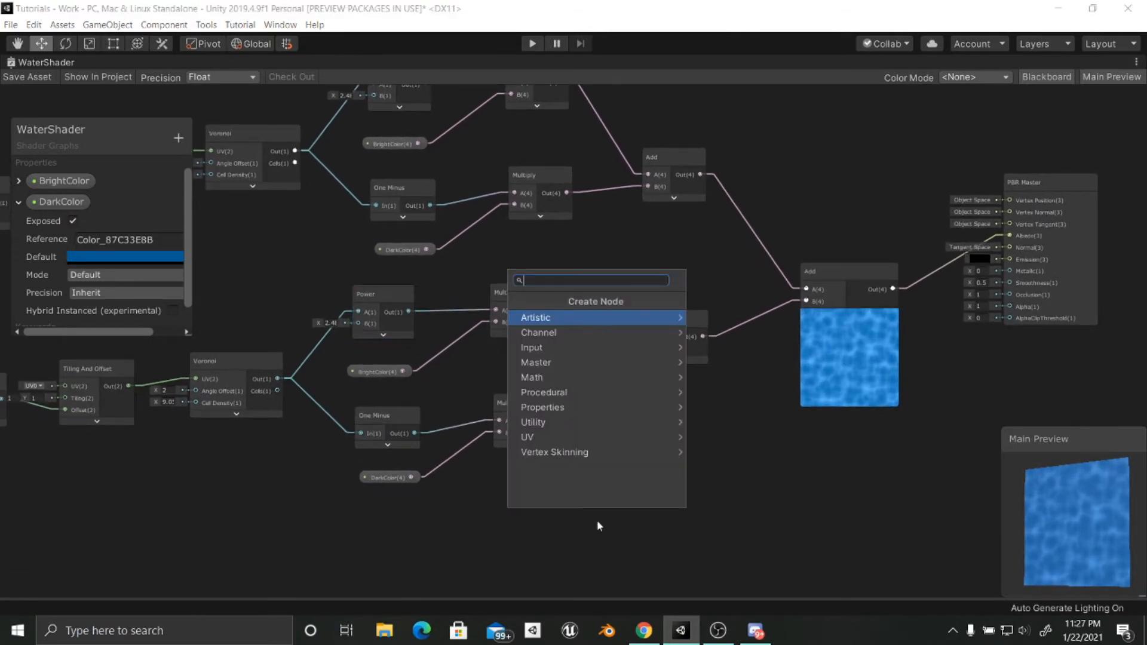
type("nor")
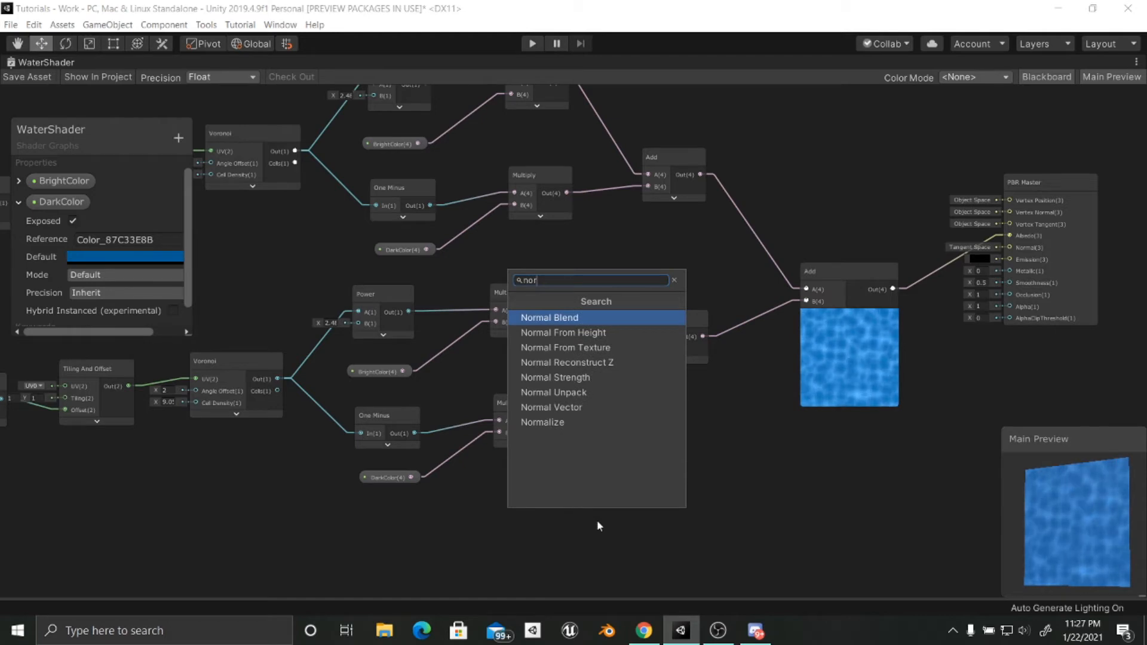
key("Down")
key("Return")
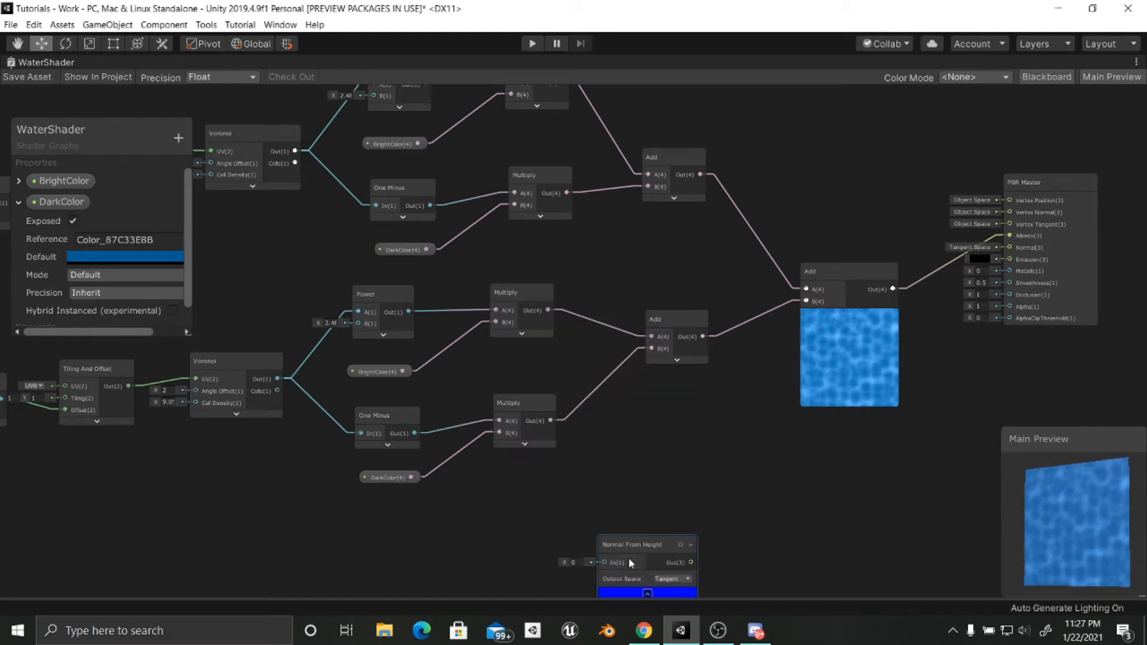
left_click_drag(629, 562, 621, 439)
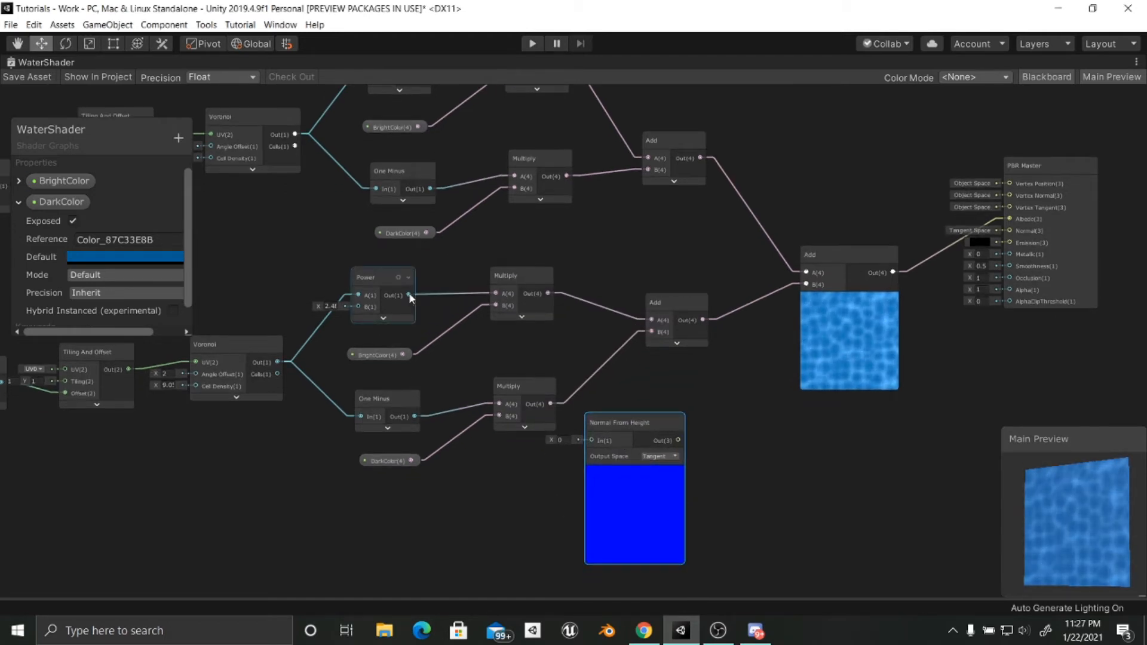
left_click_drag(410, 297, 538, 469)
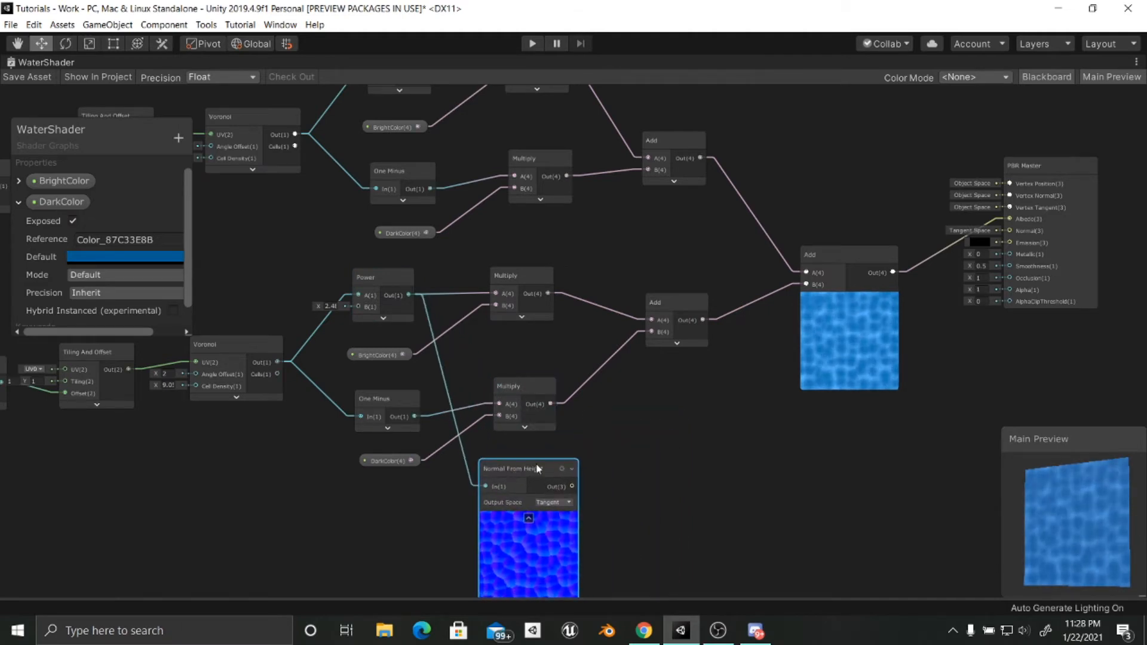
scroll(626, 440, "down", 4)
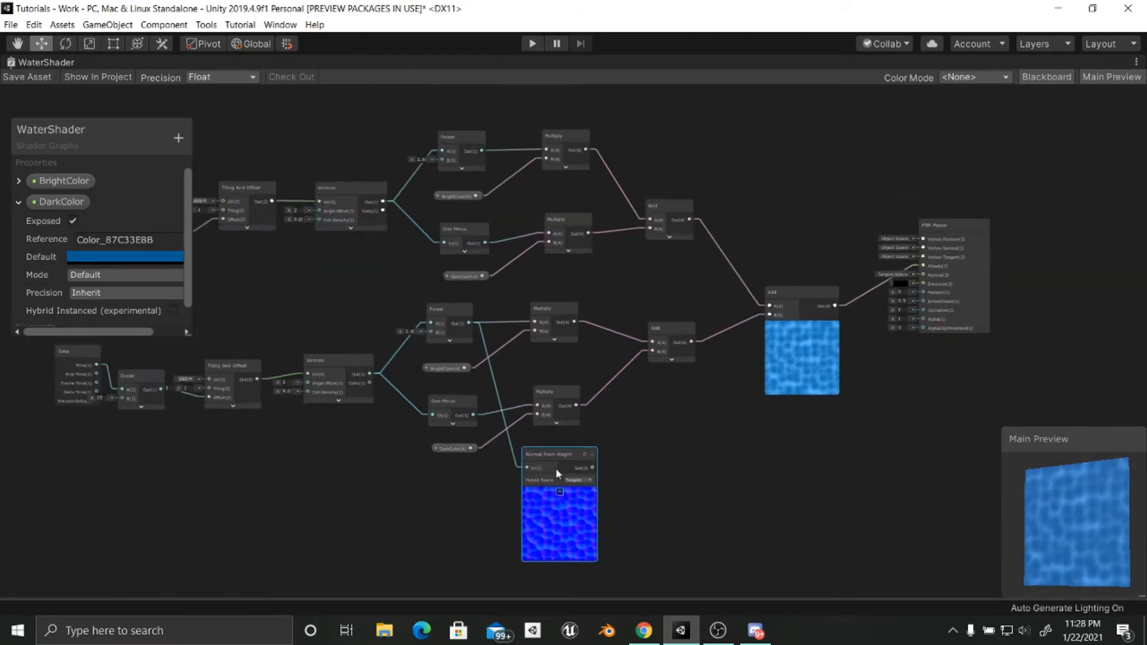
key("Delete")
Step: Select all nodes except the PBR Master and move them up together to free space beneath them
scroll(378, 407, "down", 3)
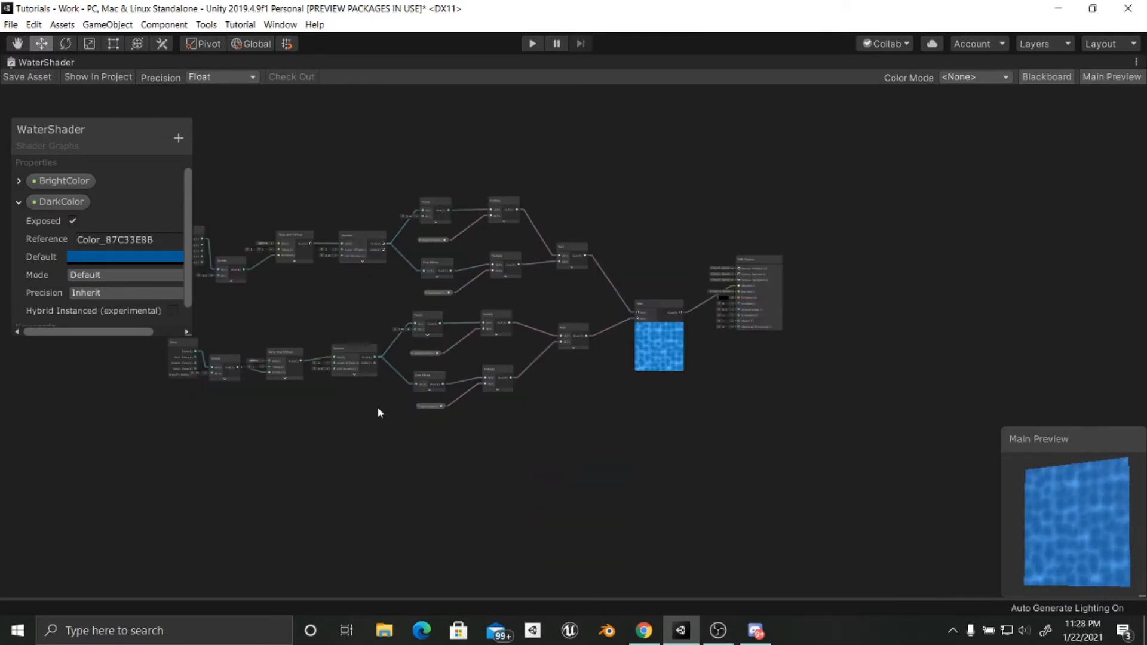
middle_click_drag(378, 409, 452, 464)
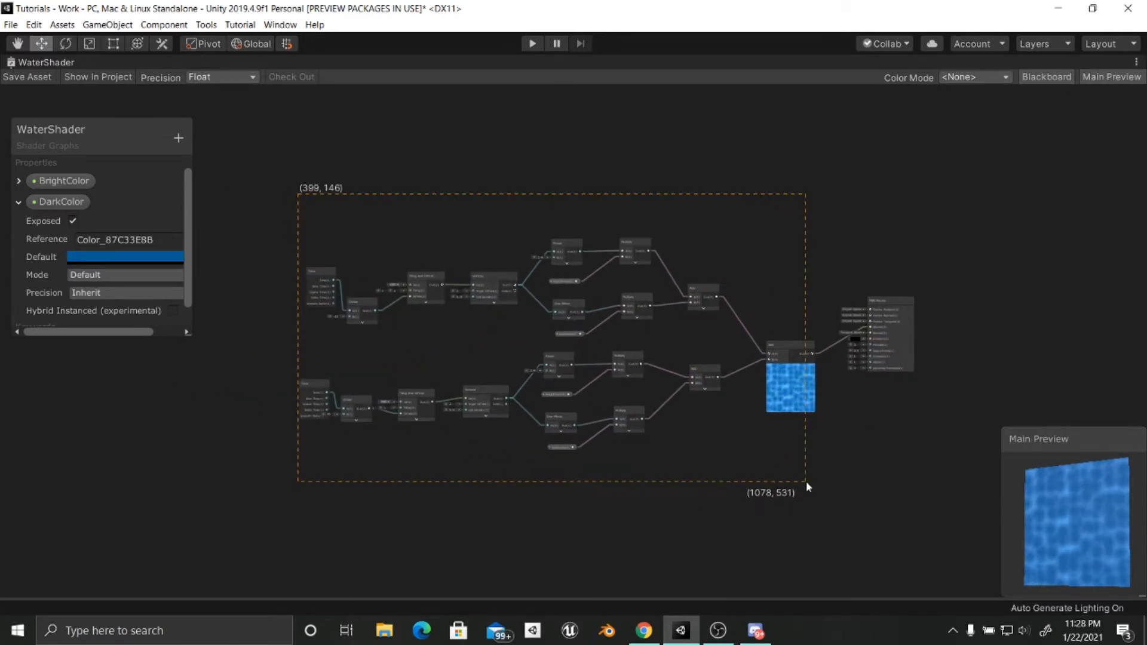
left_click_drag(806, 482, 806, 481)
left_click_drag(774, 353, 755, 211)
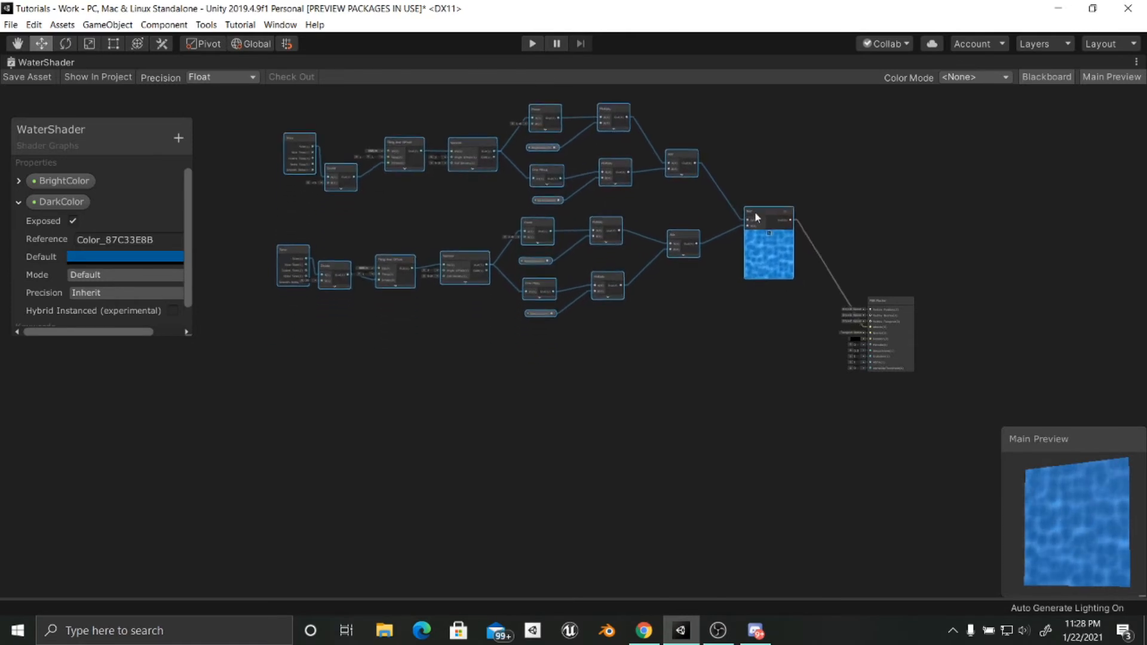
left_click(665, 378)
middle_click_drag(665, 377, 691, 457)
scroll(690, 456, "up", 5)
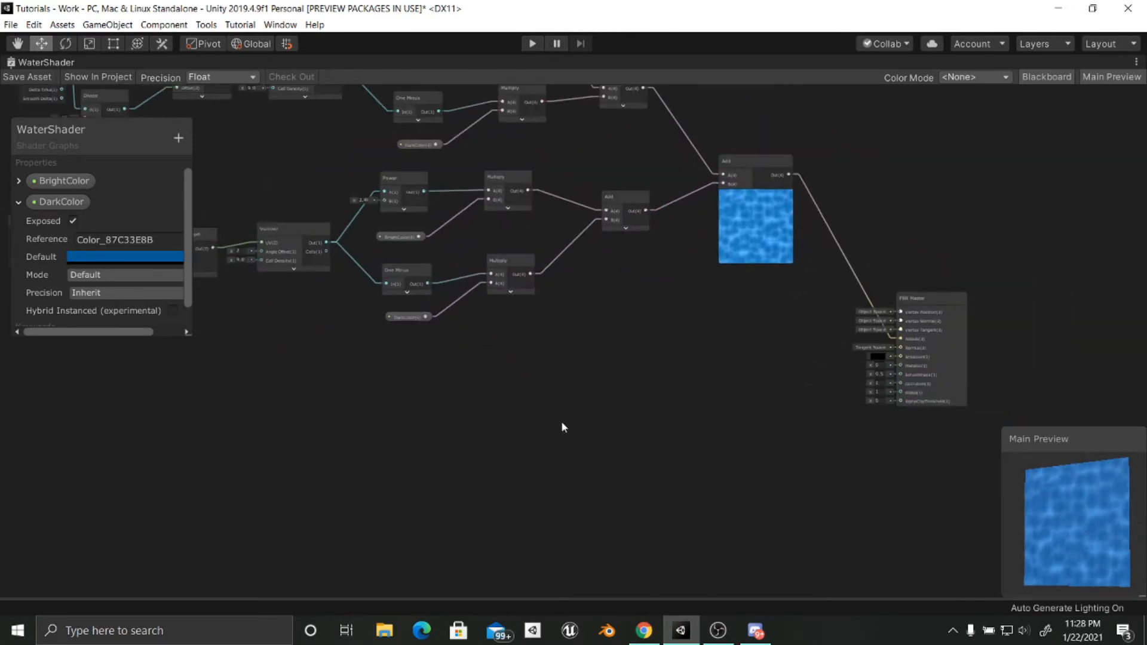
Step: Add a Normal From Height node below the color chains and connect the lower Power output to its In port
middle_click_drag(560, 441, 559, 537)
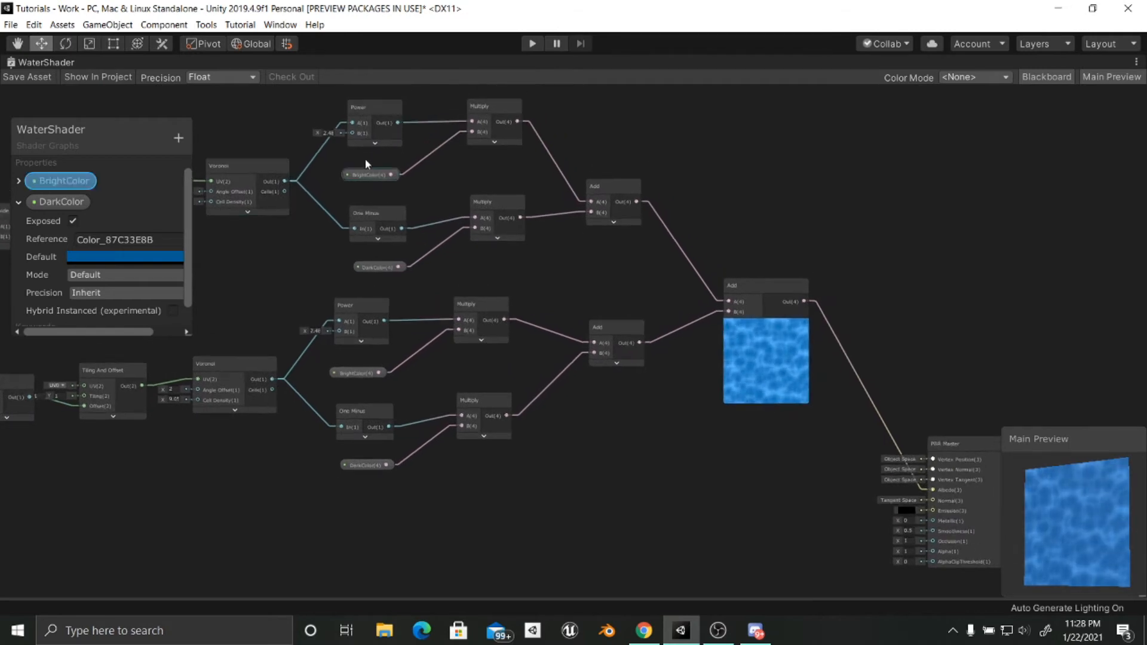
middle_click_drag(251, 292, 409, 300)
middle_click_drag(320, 269, 386, 267)
middle_click_drag(864, 431, 643, 408)
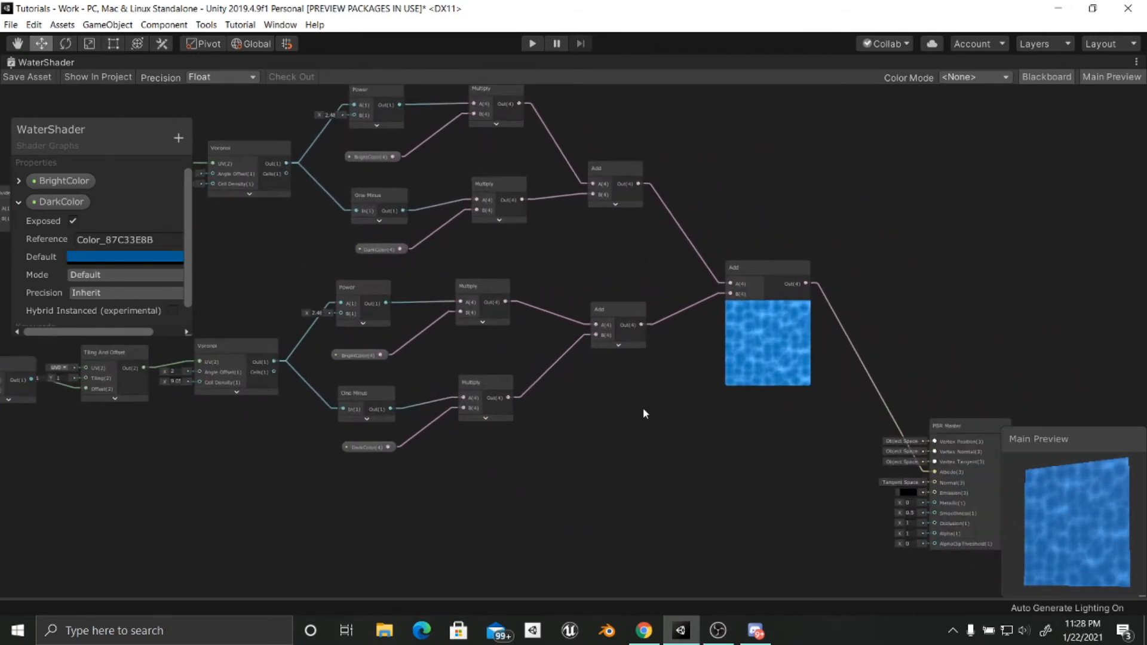
key("space")
type("norm")
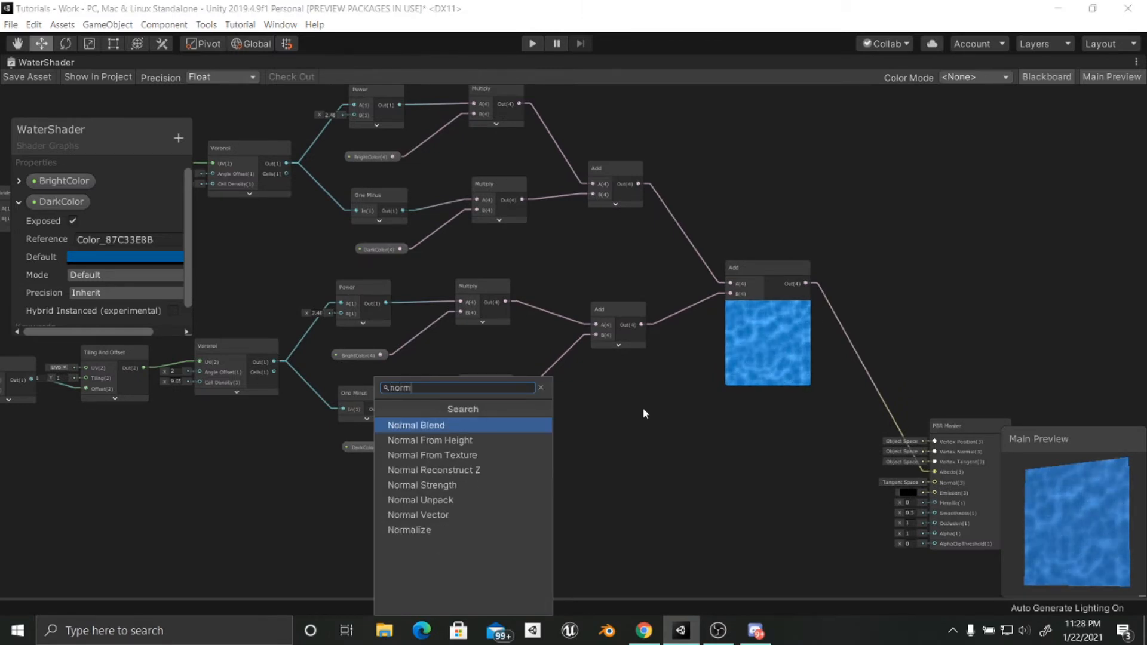
key("Down")
key("Down")
key("Down")
key("Up")
key("Up")
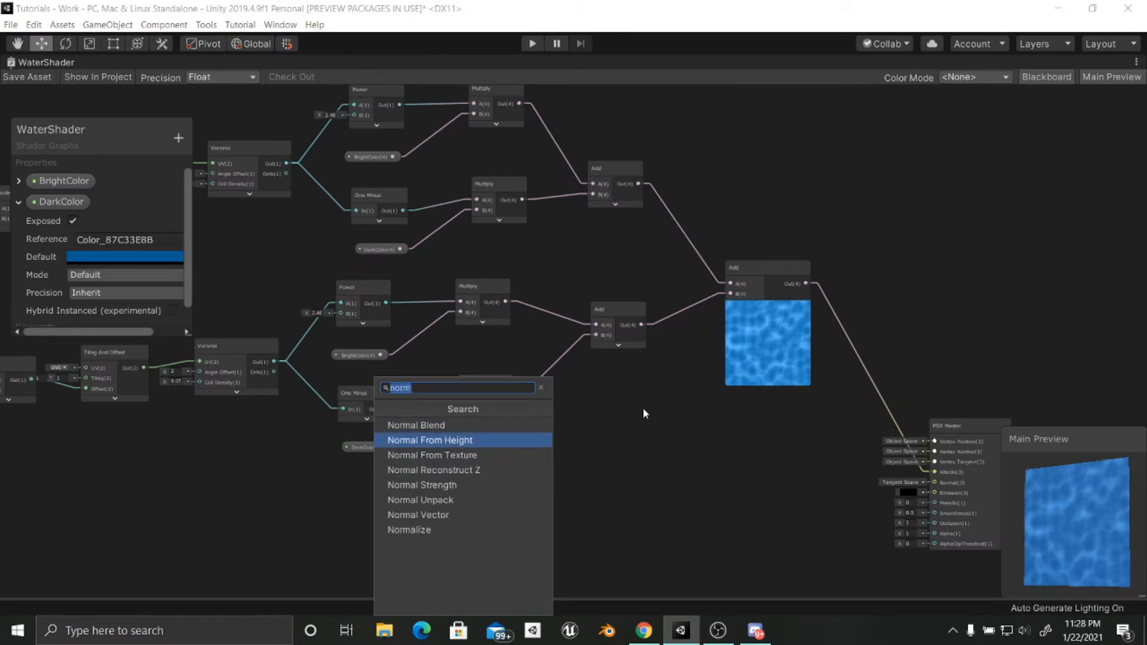
key("Return")
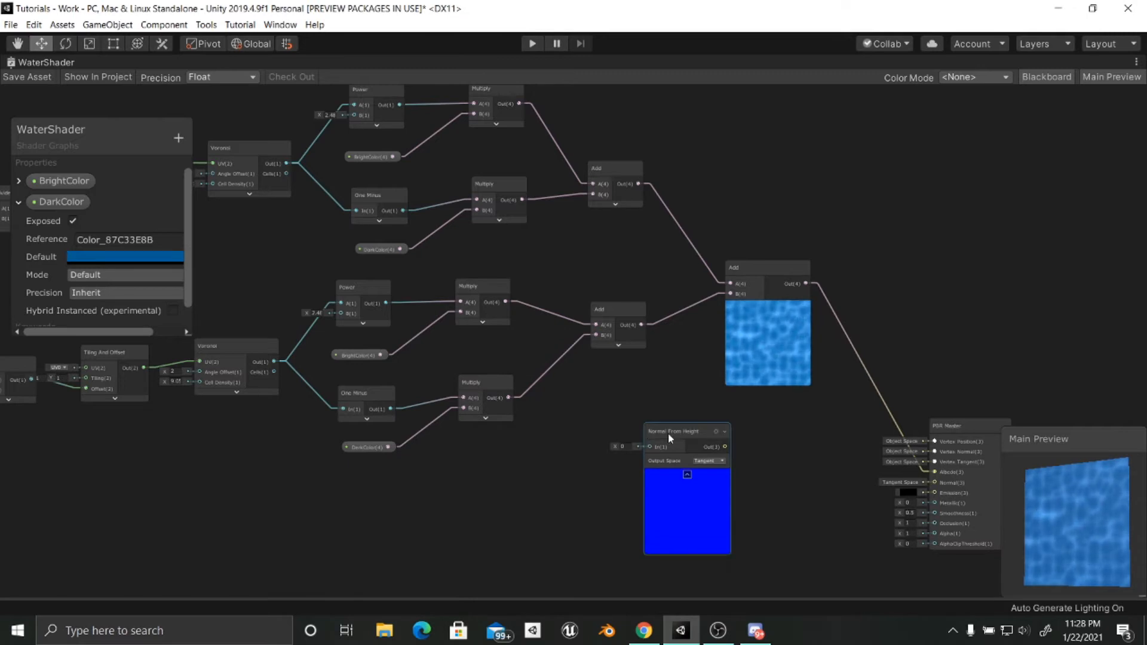
left_click_drag(669, 432, 637, 432)
left_click_drag(386, 302, 622, 447)
middle_click_drag(574, 529, 523, 490)
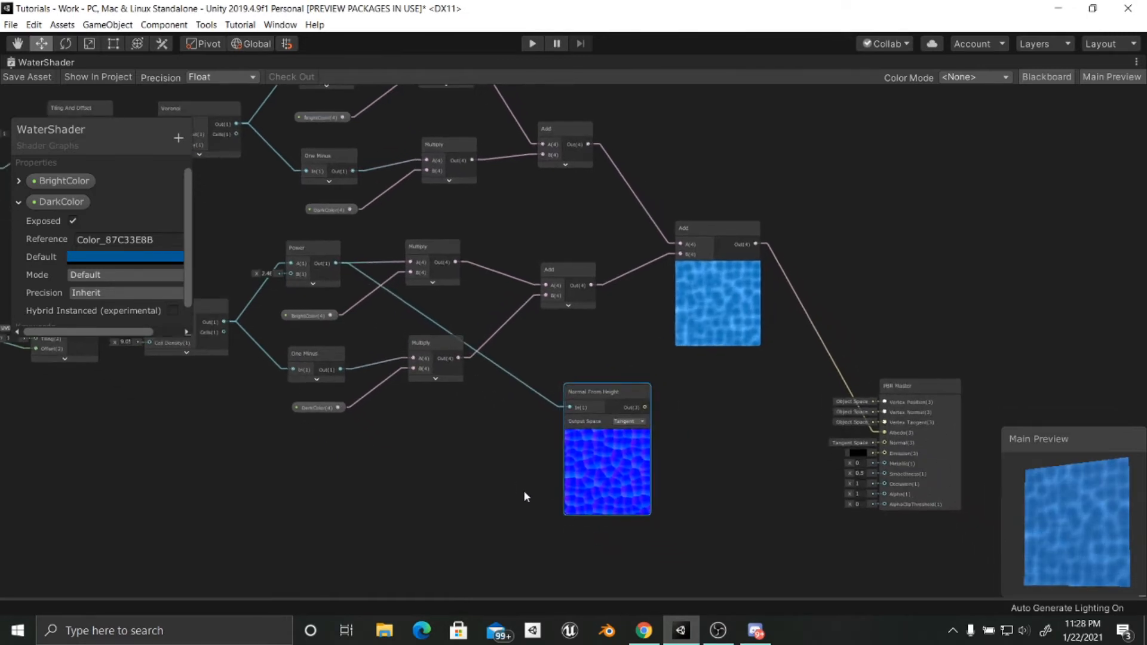
Step: Add a second Normal From Height node beneath the first and connect the upper Power output to its In port
key("space")
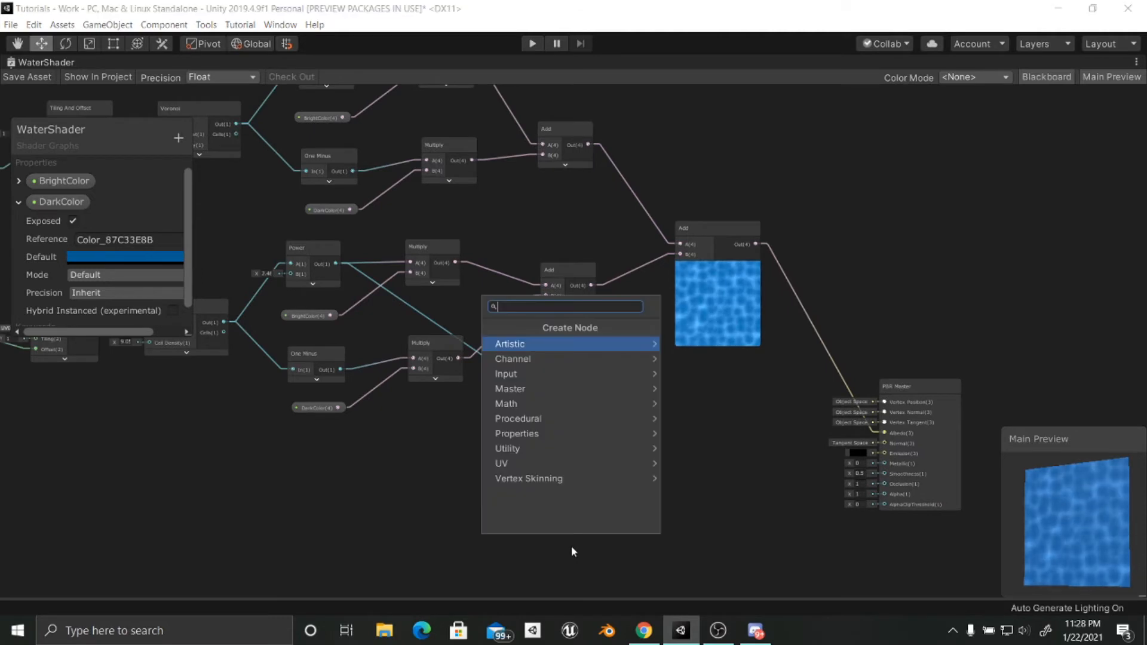
type("no")
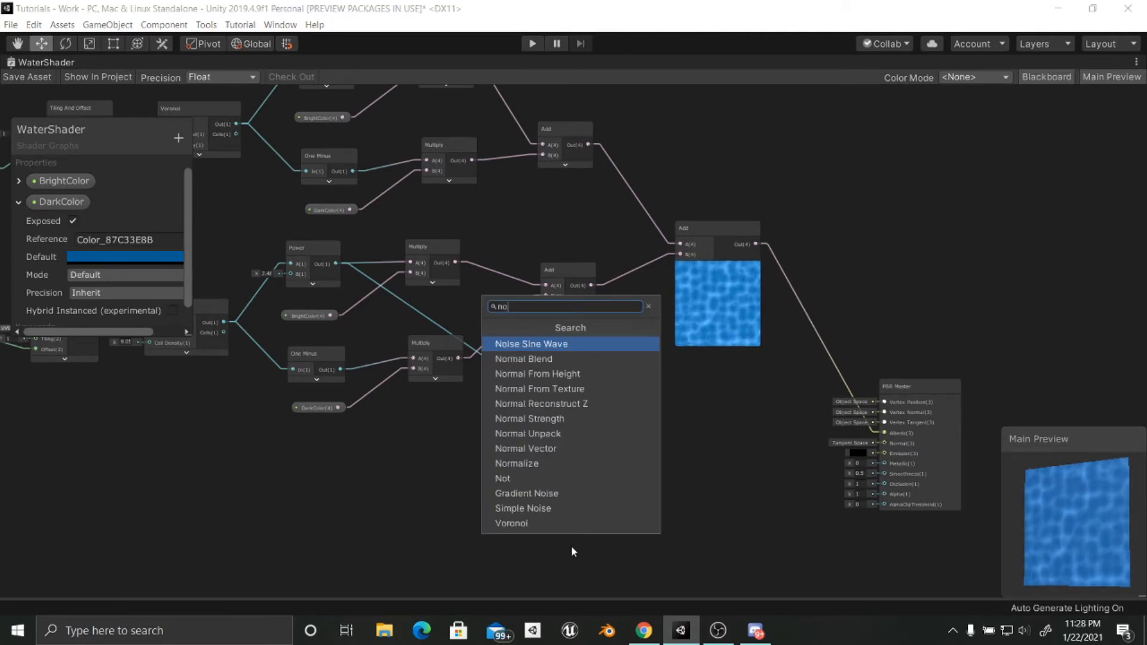
type("r")
key("Down")
key("Down")
key("Down")
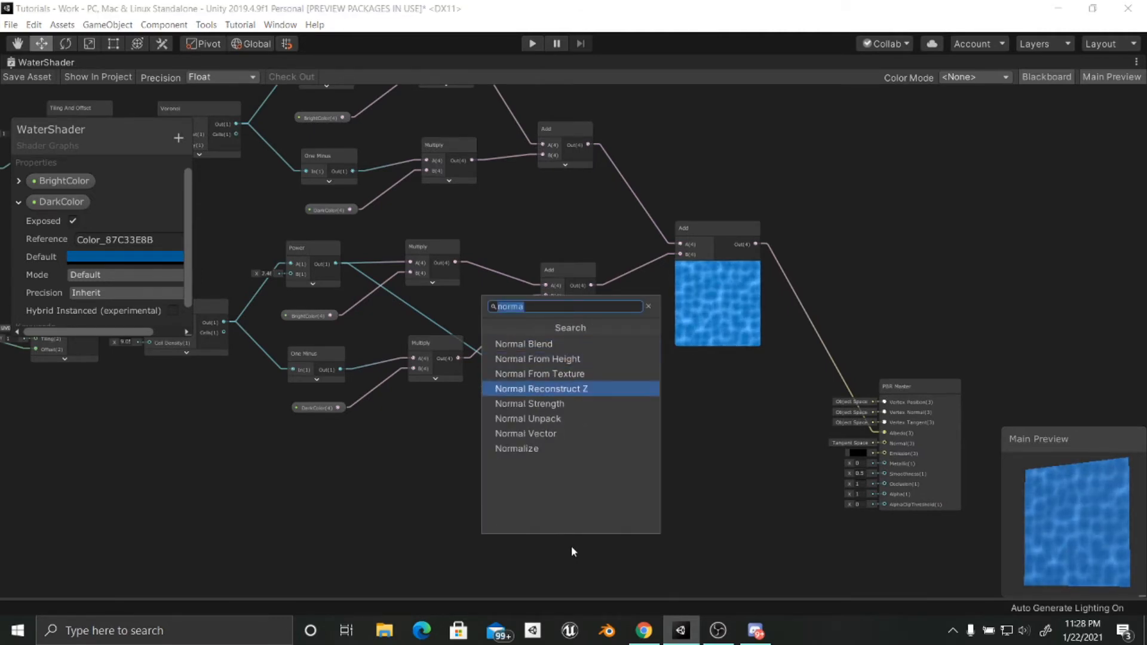
key("Down")
key("Up")
key("Up")
key("Up")
key("Return")
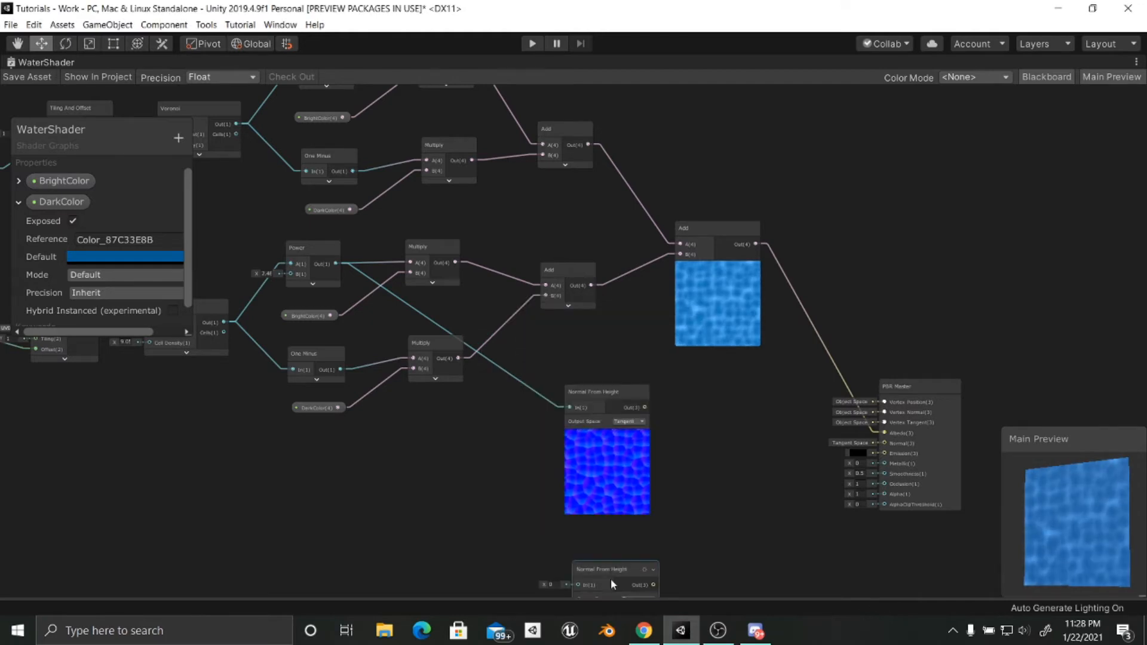
left_click_drag(610, 580, 600, 471)
middle_click_drag(486, 415, 518, 612)
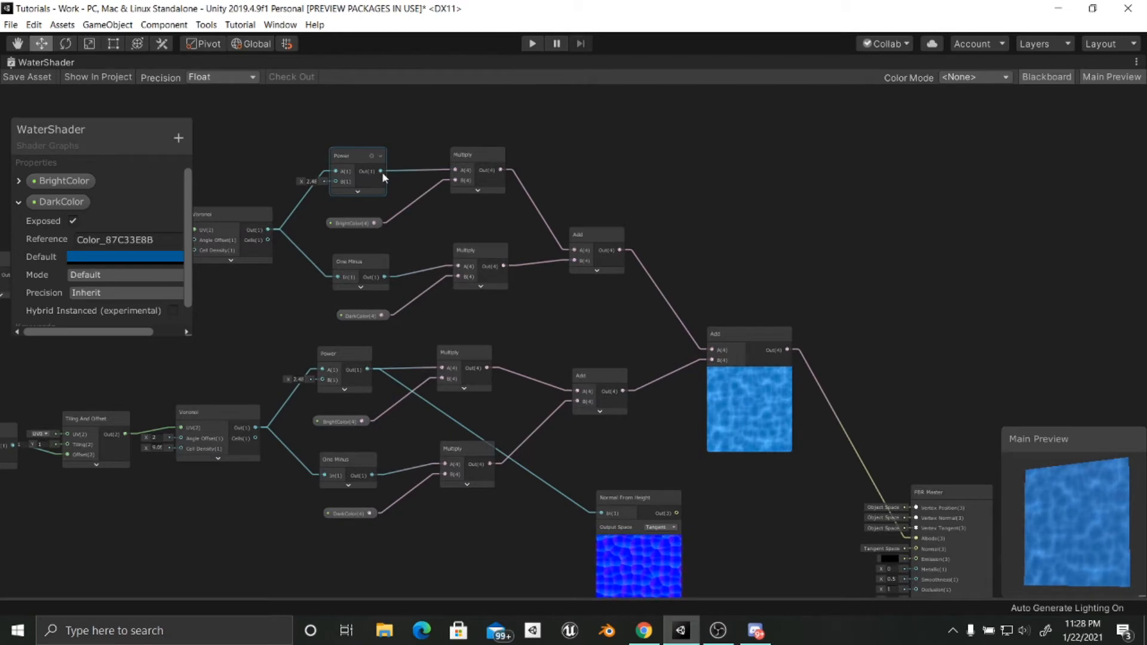
left_click_drag(382, 171, 618, 427)
Step: Add a Normal Strength node beside the upper Normal From Height node and connect that node's output to its In port
middle_click_drag(733, 404, 577, 400)
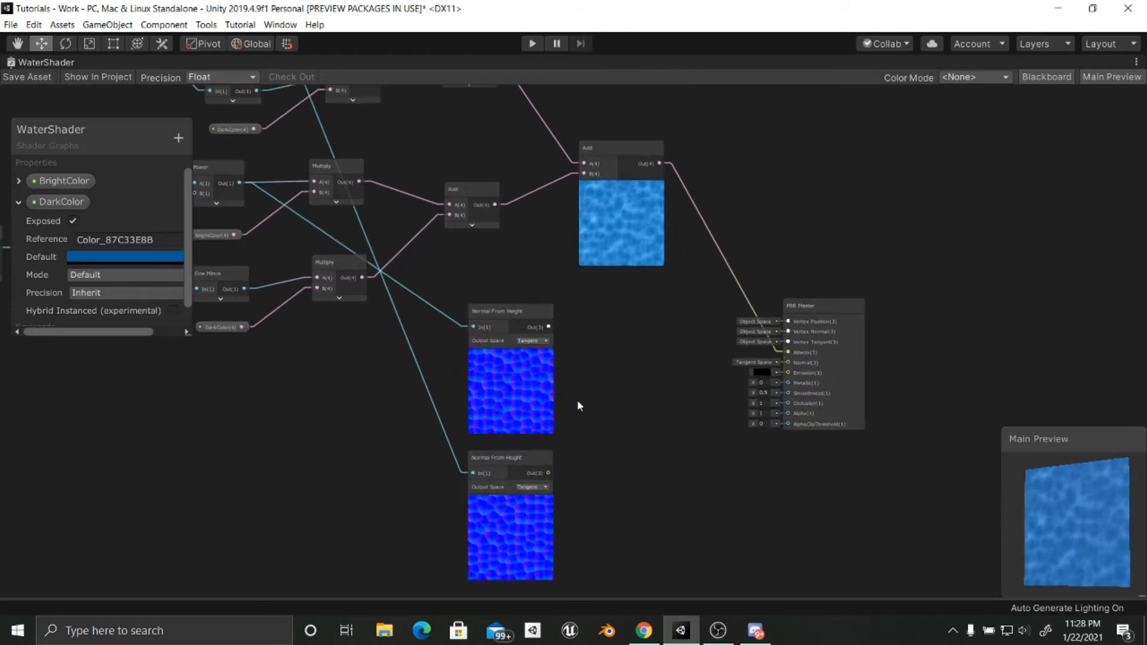
key("space")
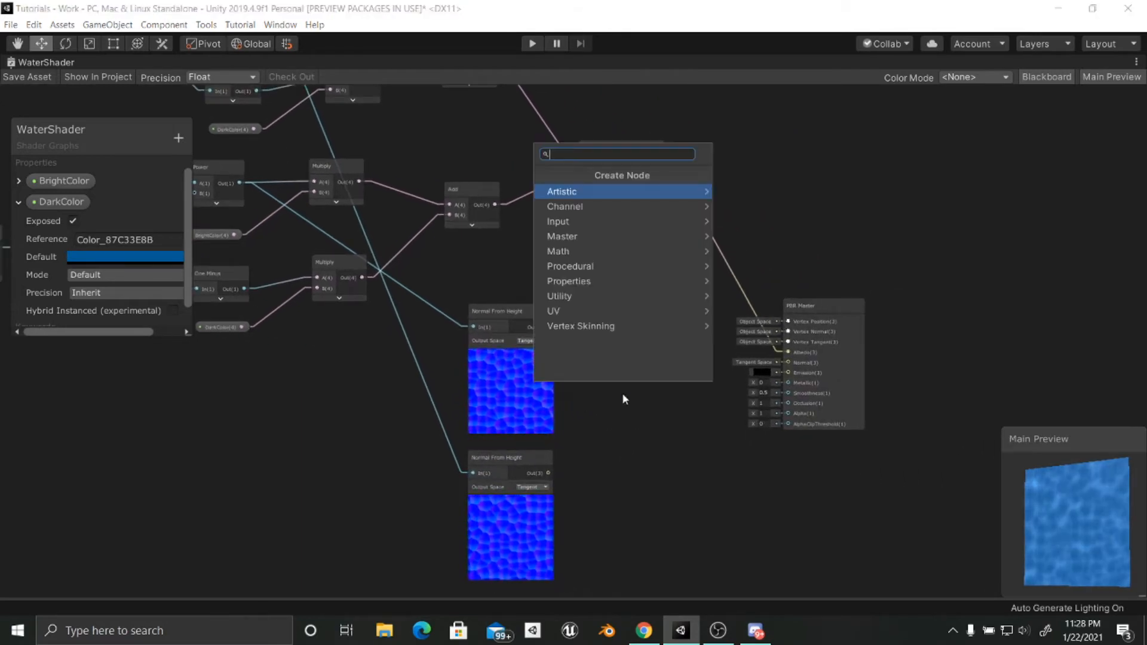
type("norma")
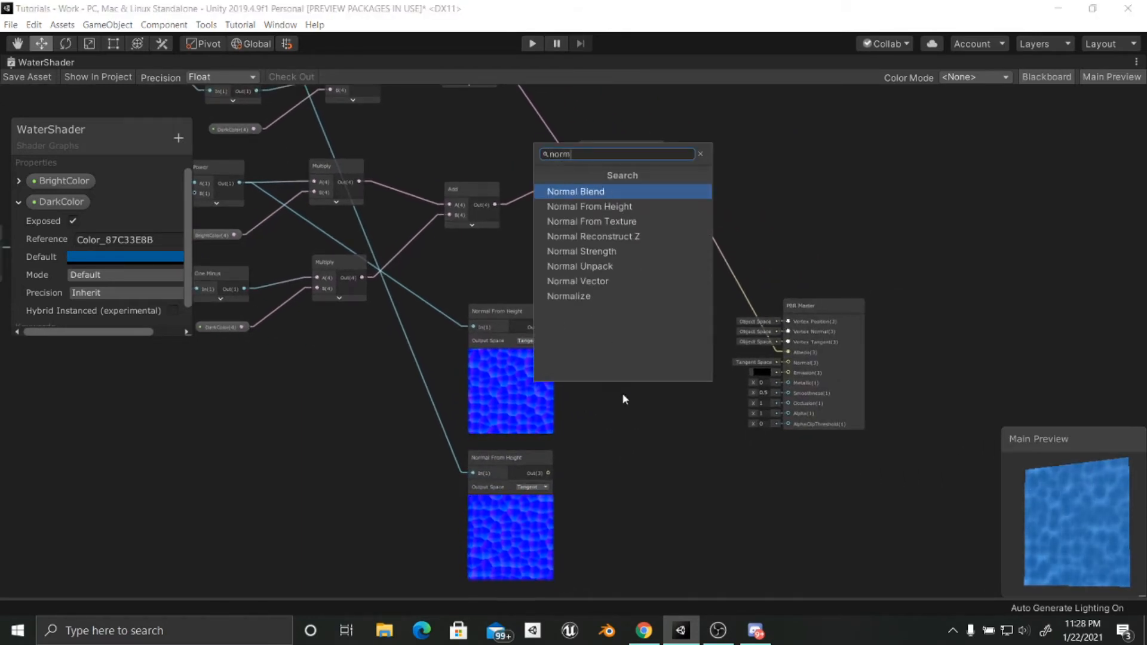
key("Down")
key("Down")
key("Down")
key("Down")
key("Down")
key("Up")
key("Return")
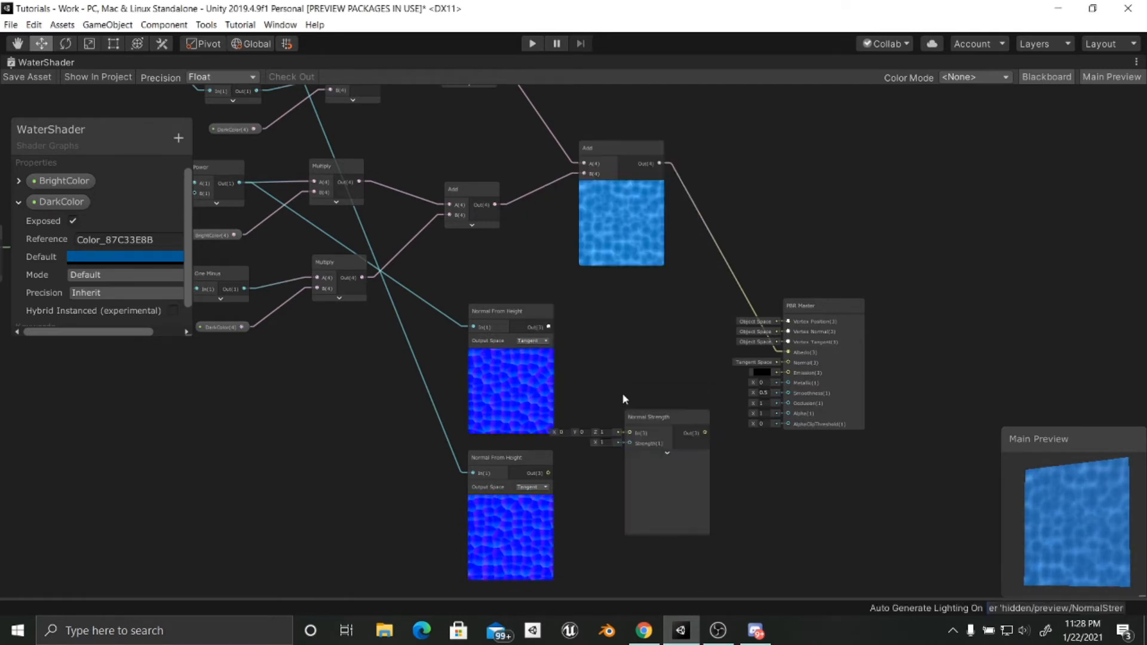
left_click_drag(645, 384, 643, 380)
left_click_drag(548, 327, 598, 342)
Step: Add a second Normal Strength node beneath the first and connect the lower Normal From Height output to its In port
middle_click_drag(647, 515, 595, 466)
scroll(595, 467, "up", 4)
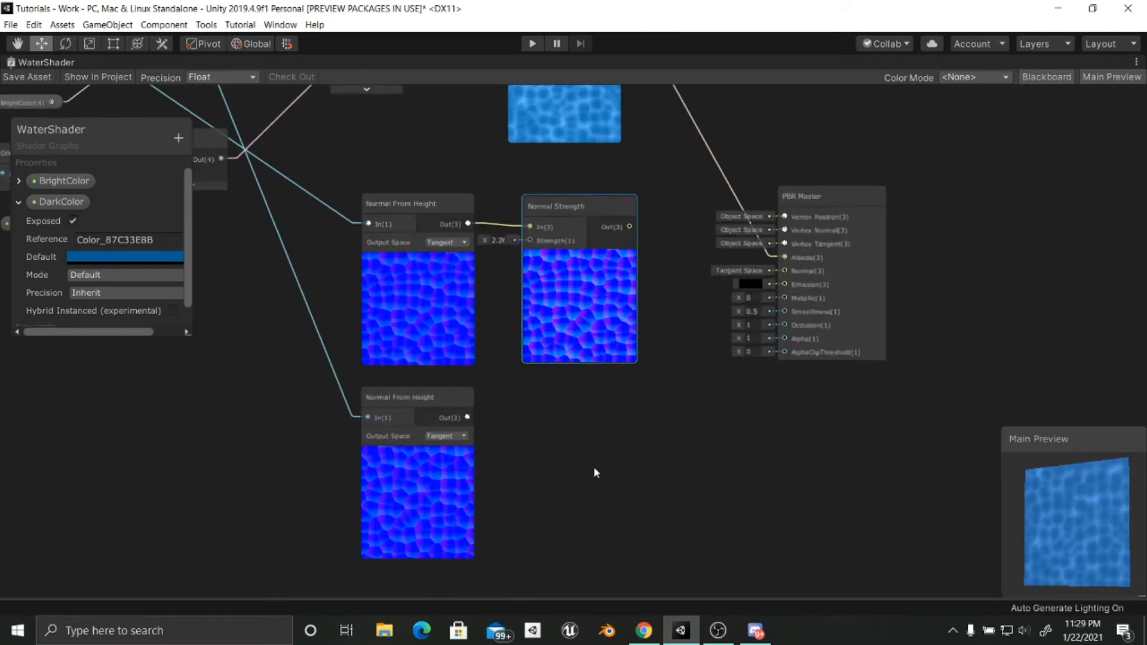
key("space")
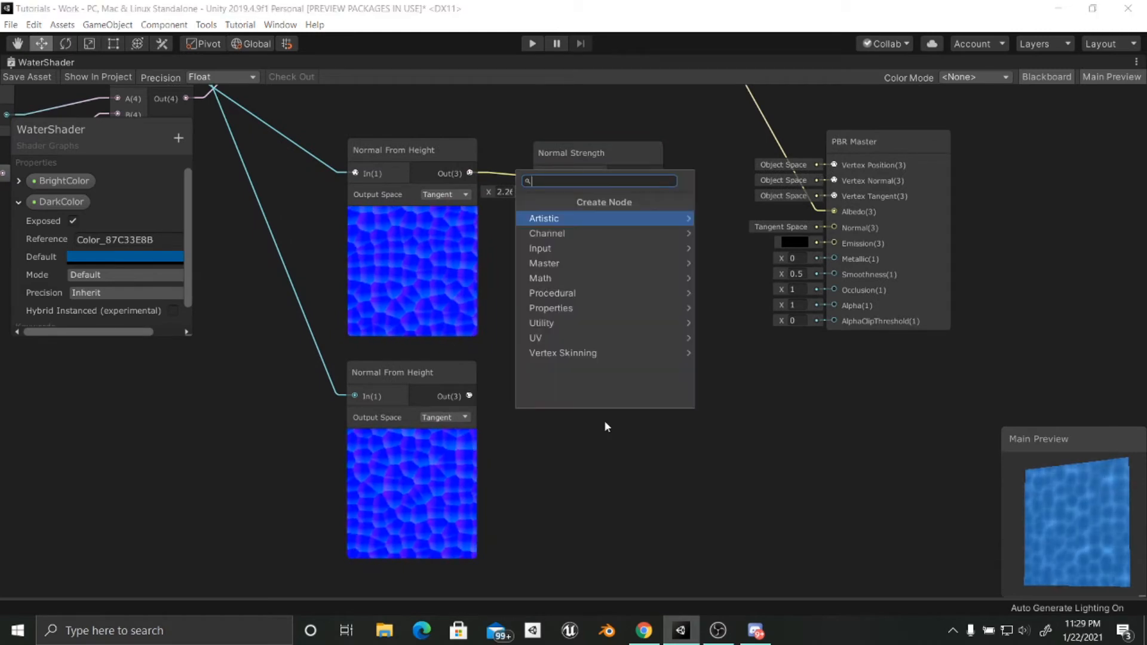
type("norma")
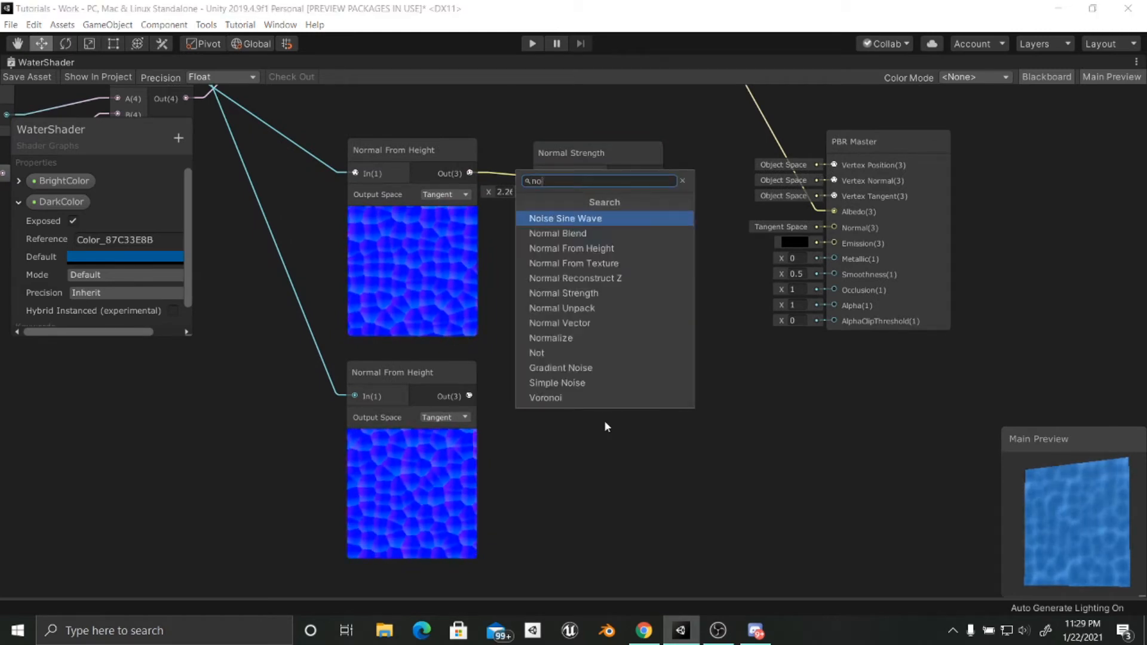
key("Down")
key("Down")
key("Down")
key("Down")
key("Return")
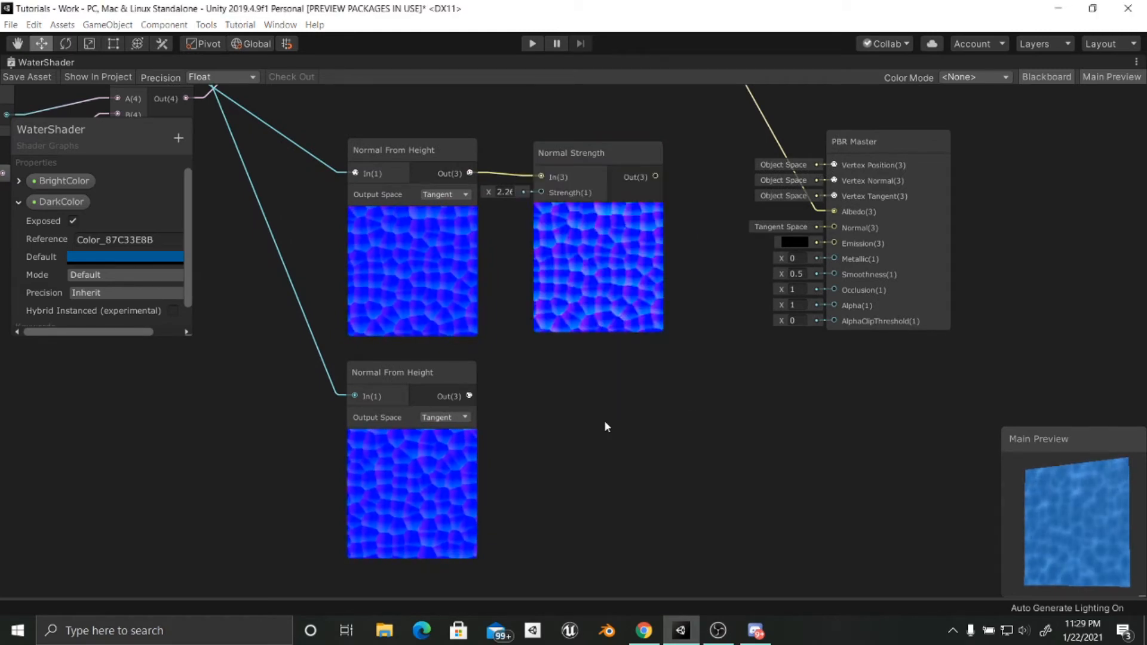
left_click_drag(631, 448, 554, 394)
left_click_drag(469, 396, 576, 389)
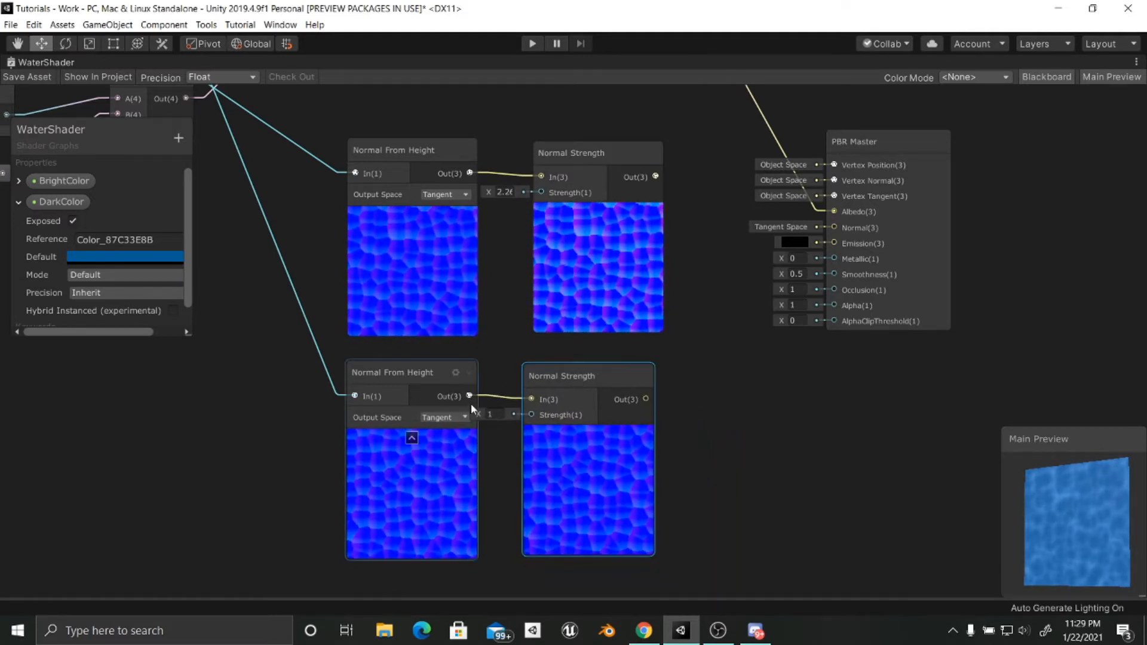
Step: Set the Strength of both Normal Strength nodes to 2.5
left_click(505, 192)
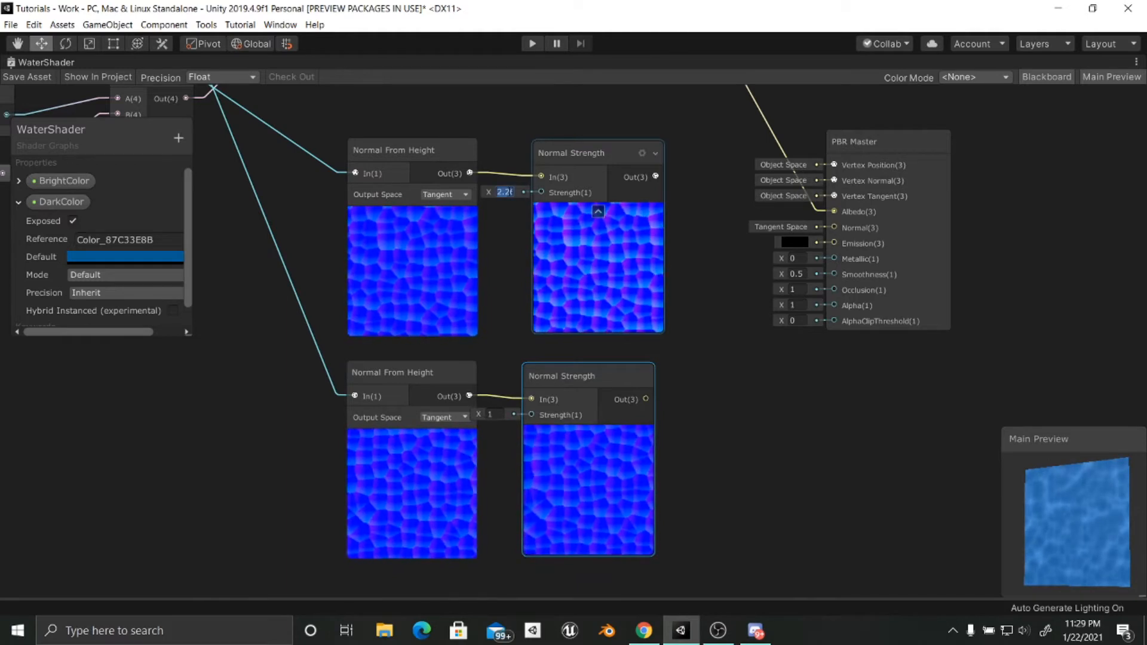
type("2.5")
key("Return")
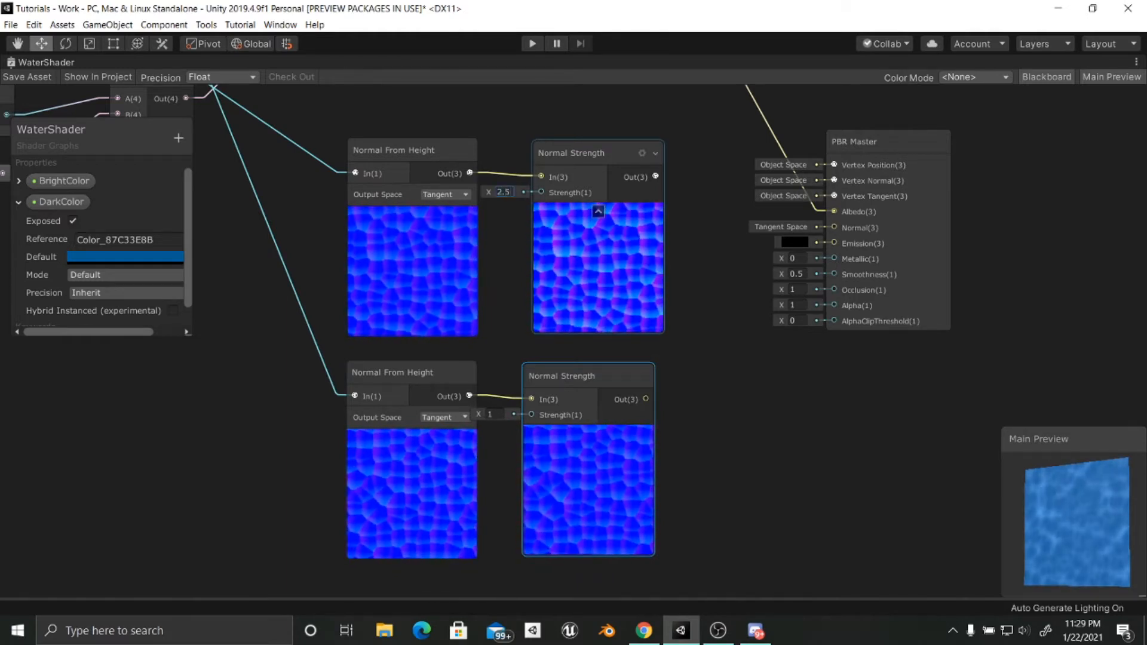
left_click(493, 414)
type("2.5")
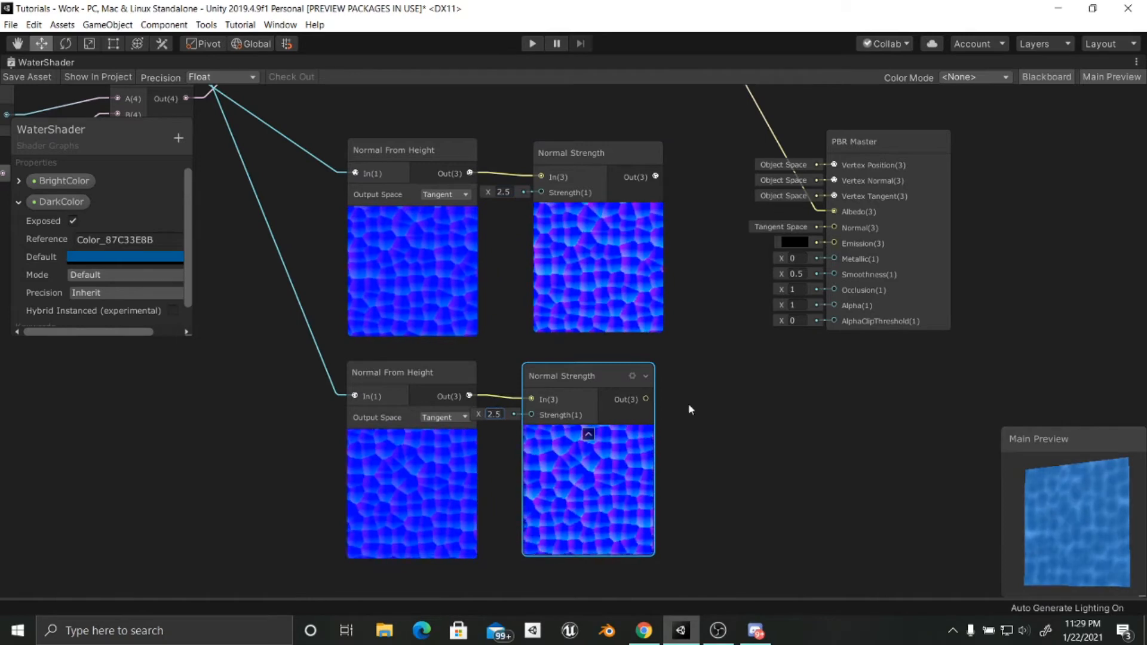
Step: Move the PBR Master farther away, then combine the two Normal Strength outputs in a new Add node's A and B ports
middle_click_drag(689, 403, 471, 478)
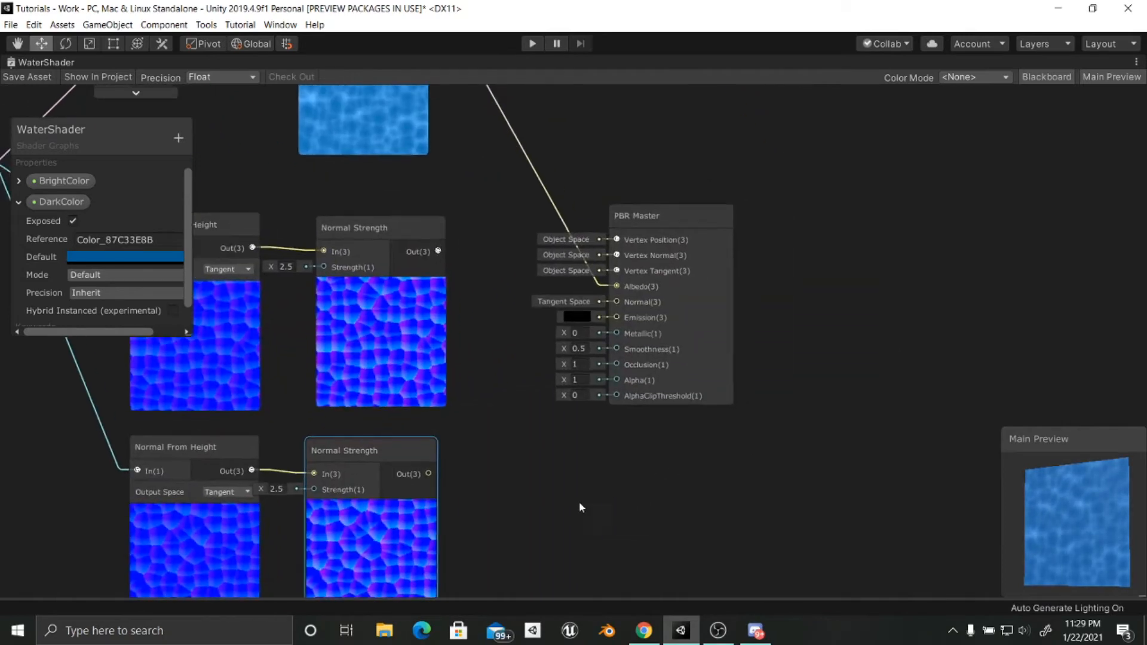
left_click_drag(652, 219, 730, 184)
middle_click_drag(534, 342, 676, 334)
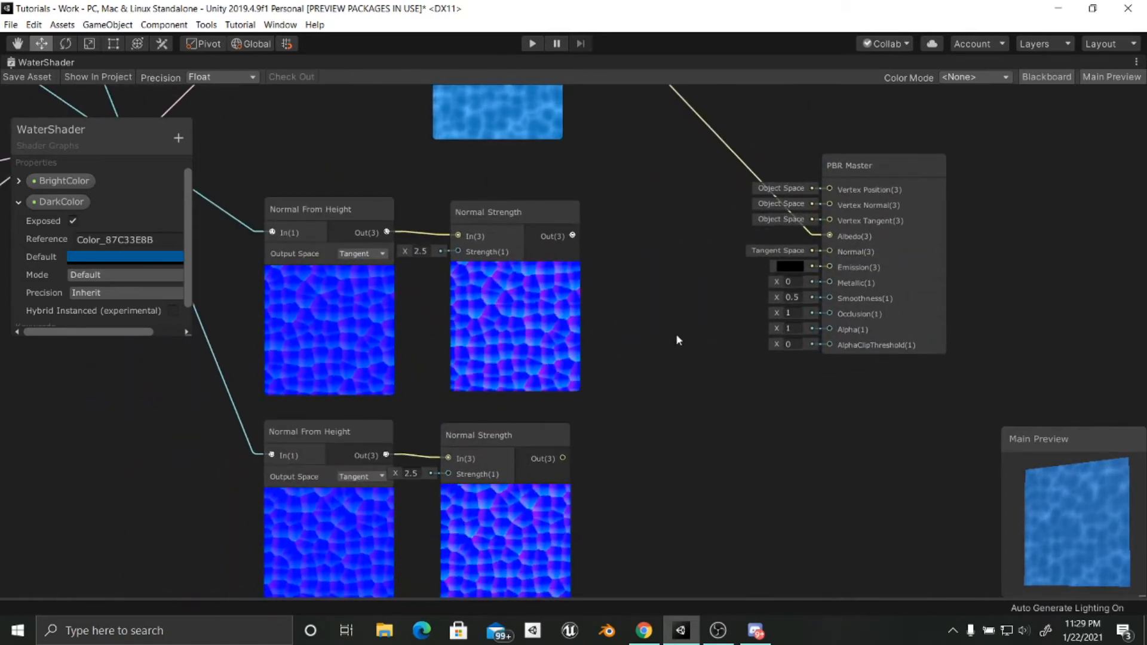
key("space")
type("add")
key("Return")
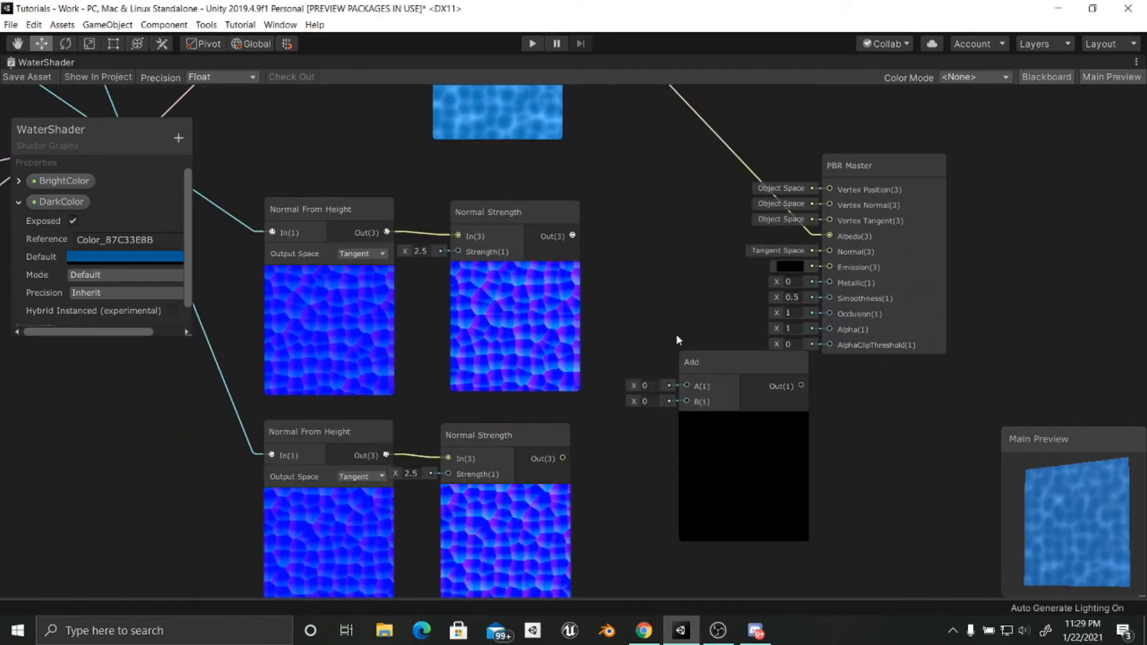
left_click_drag(684, 363, 623, 308)
left_click_drag(573, 236, 625, 333)
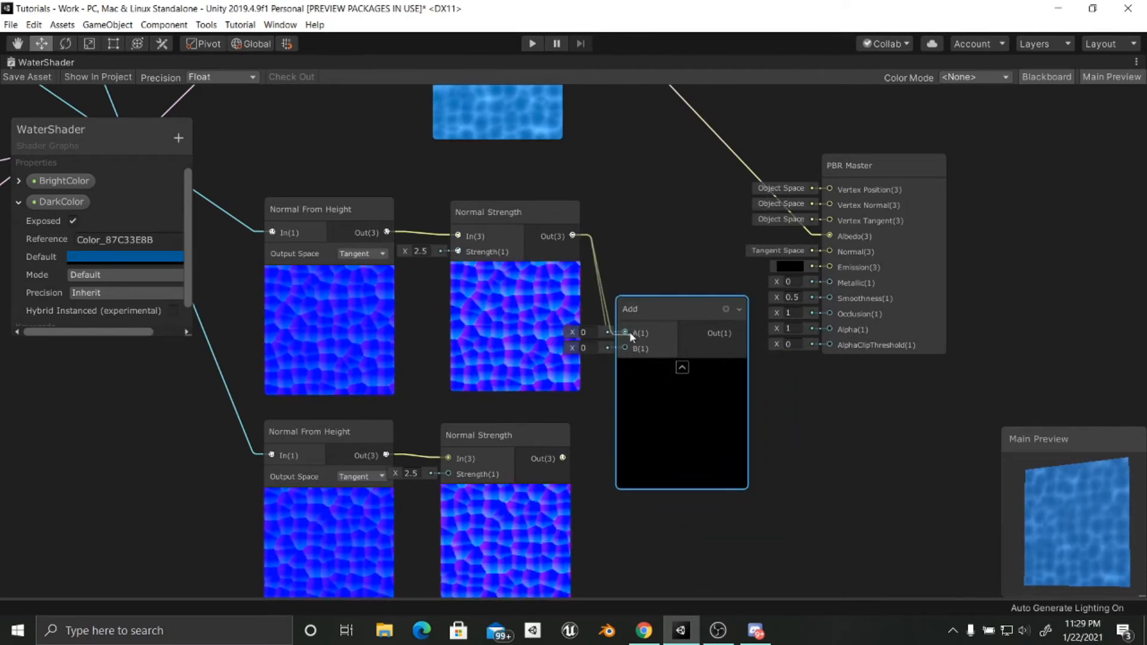
left_click_drag(562, 458, 625, 349)
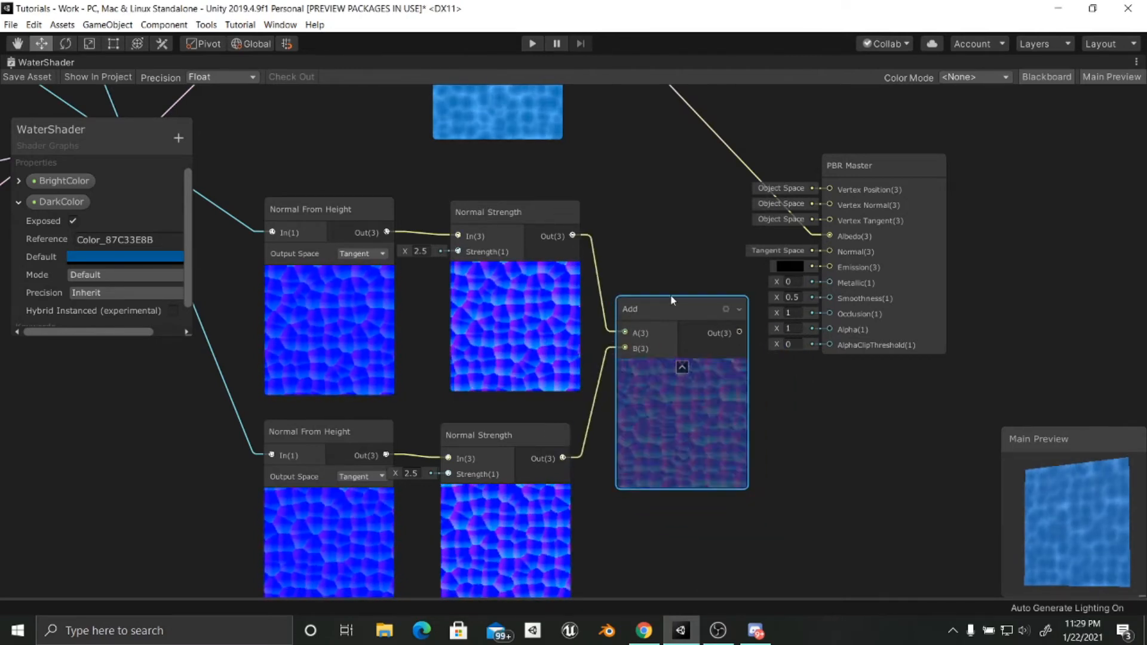
Step: Connect the normals' Add output to the PBR Master's Normal input and rotate the main preview to inspect it
left_click_drag(728, 331, 826, 253)
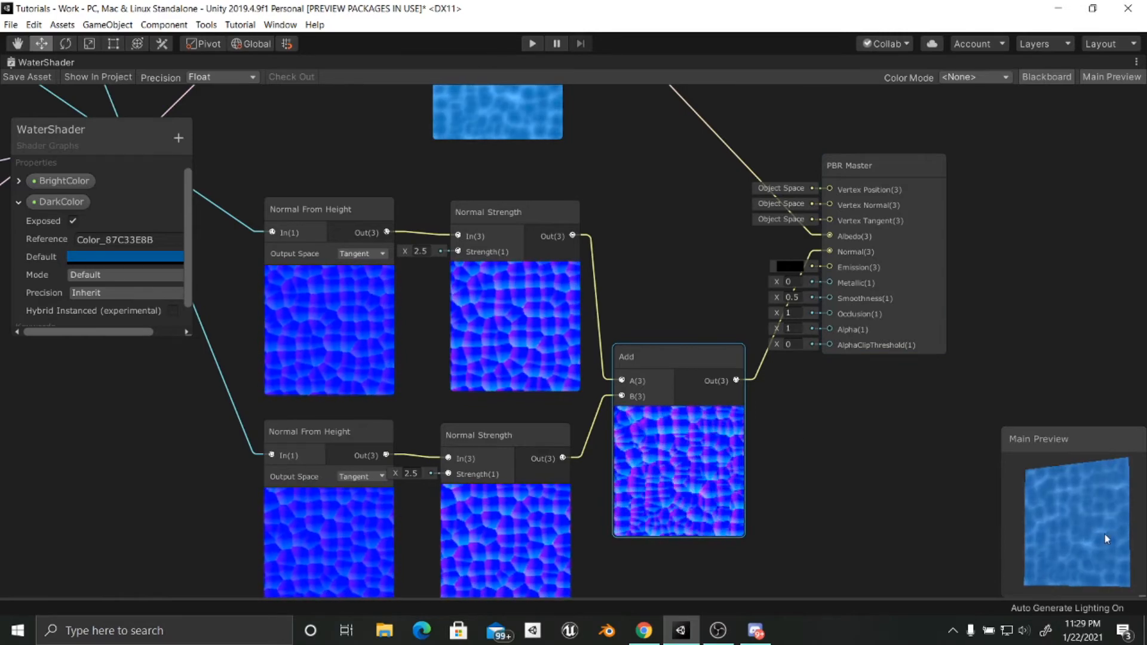
left_click_drag(1106, 534, 1097, 500)
mouse_move(1088, 504)
left_mouse_down()
mouse_move(1078, 507)
mouse_move(1085, 497)
mouse_move(1090, 518)
left_mouse_up()
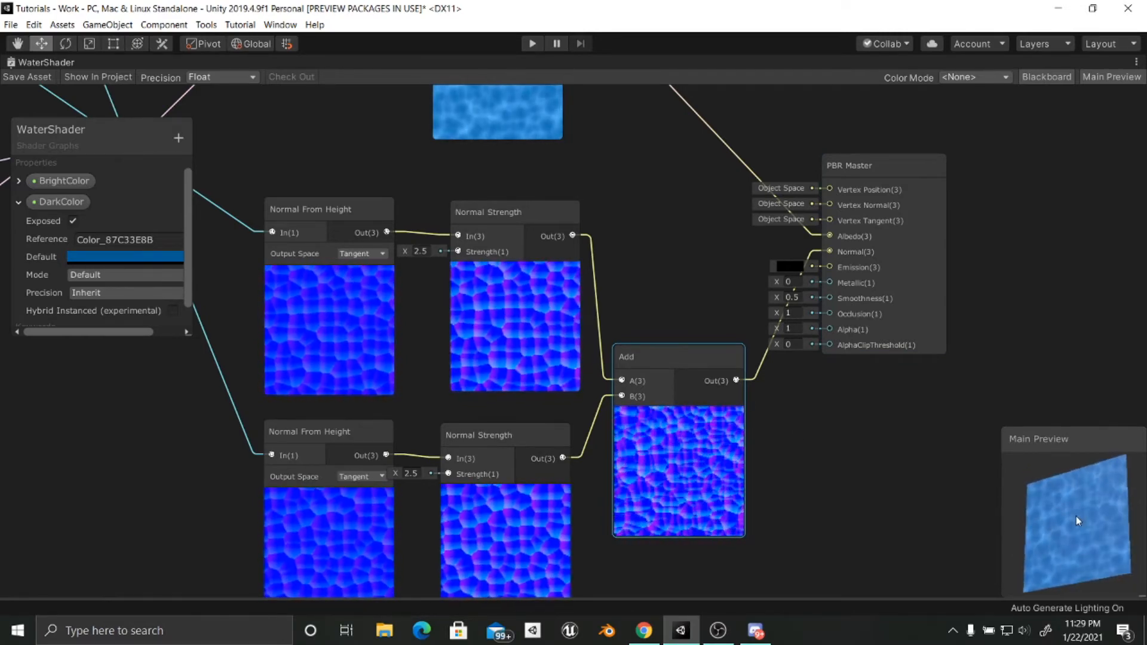
Step: Set the PBR Master's Smoothness to 1
middle_click_drag(901, 479, 846, 540)
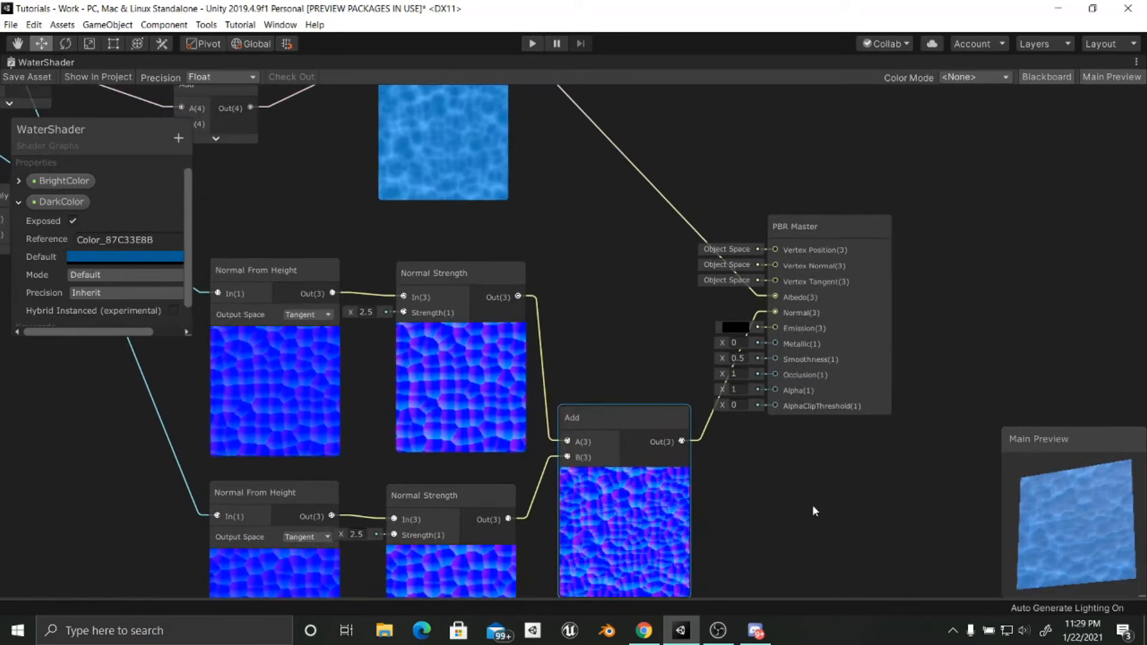
left_click(776, 383)
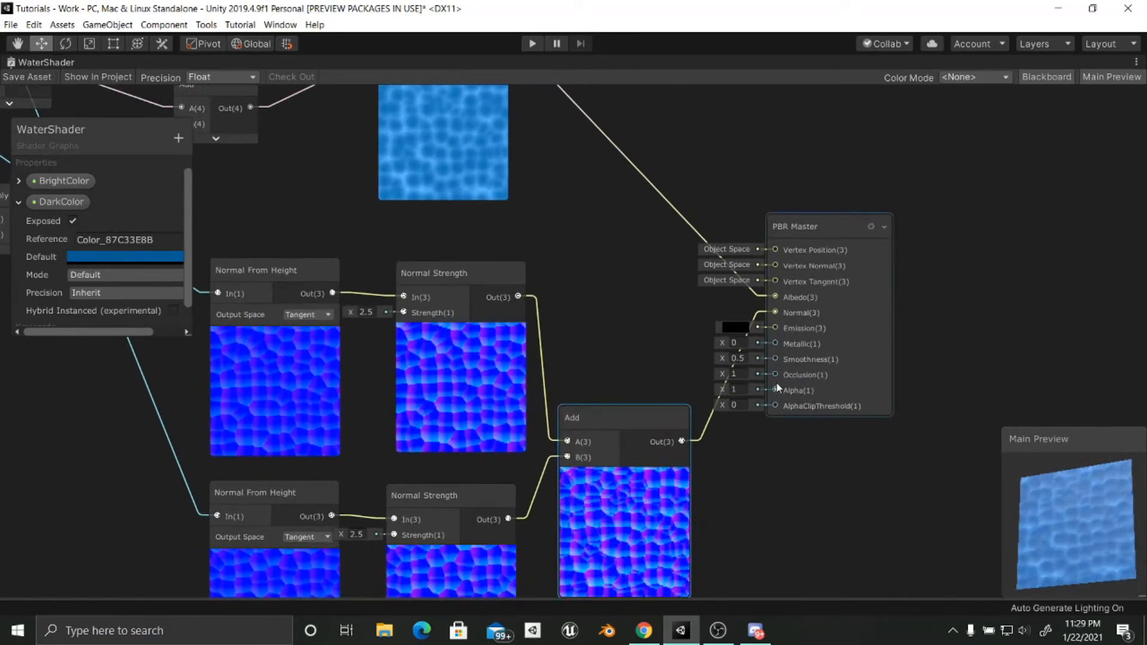
left_click(737, 358)
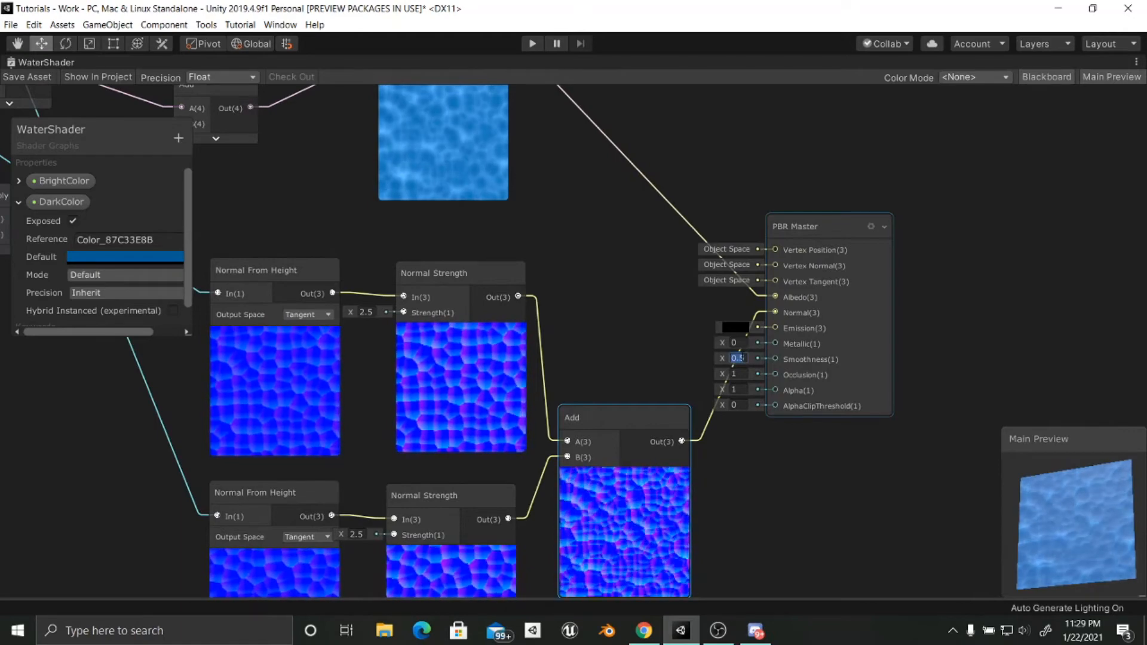
type("1")
left_click(869, 429)
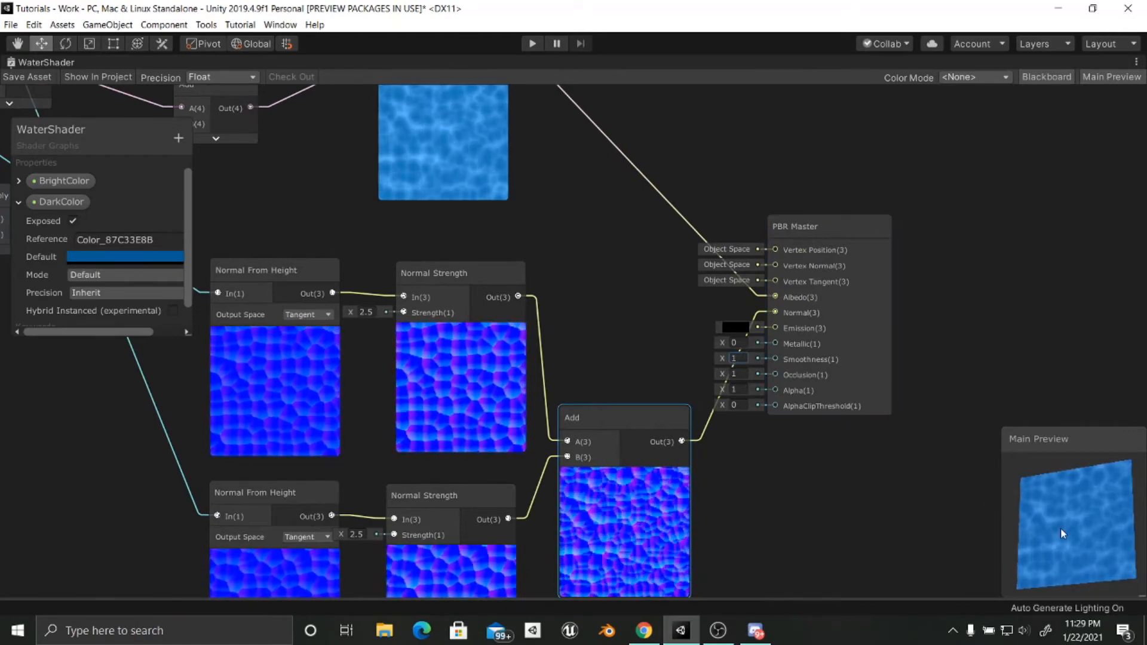
left_click_drag(1060, 528, 834, 548)
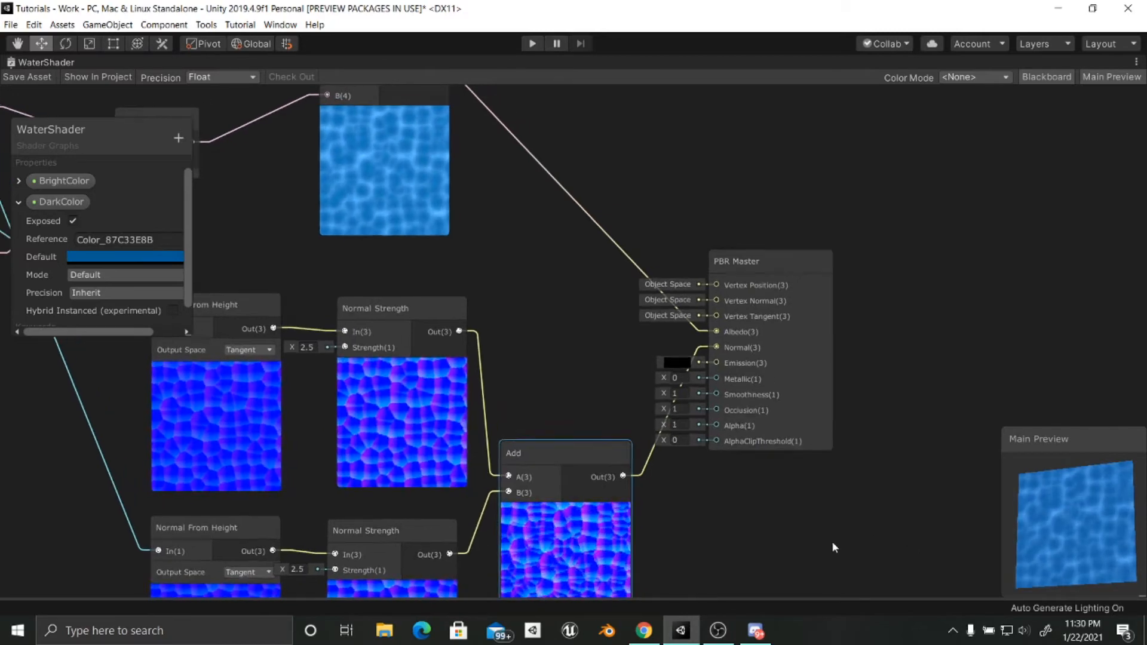
Step: Set the PBR Master's Surface to Transparent and its Alpha to 0.8, and tilt the main preview to check the water
scroll(805, 511, "up", 3)
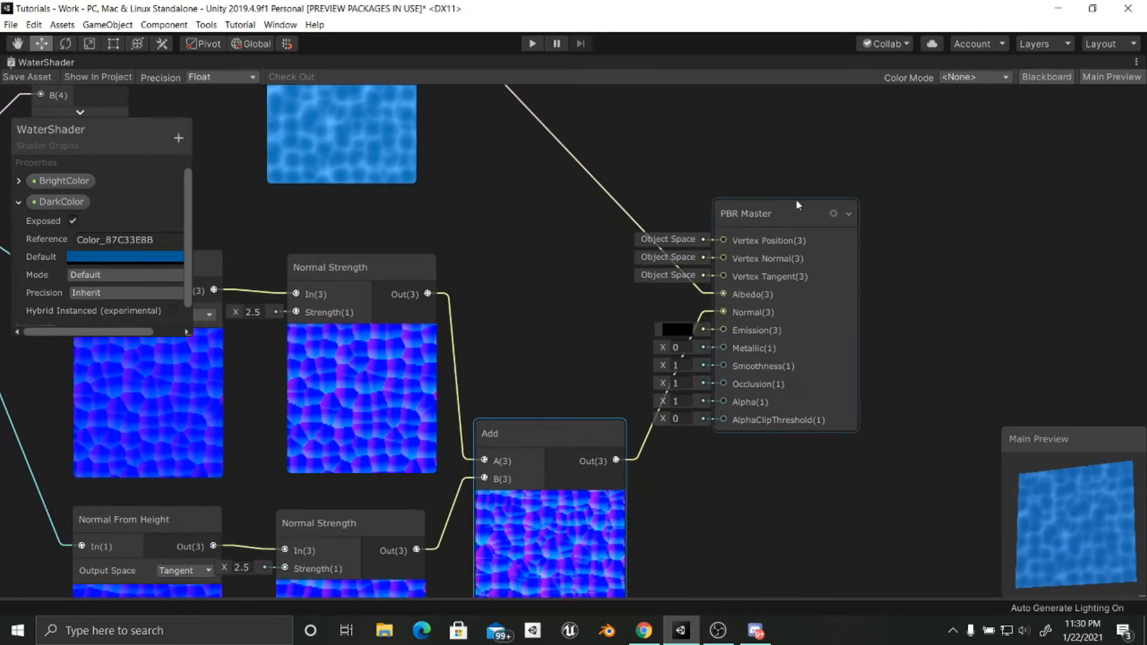
left_click_drag(797, 205, 822, 212)
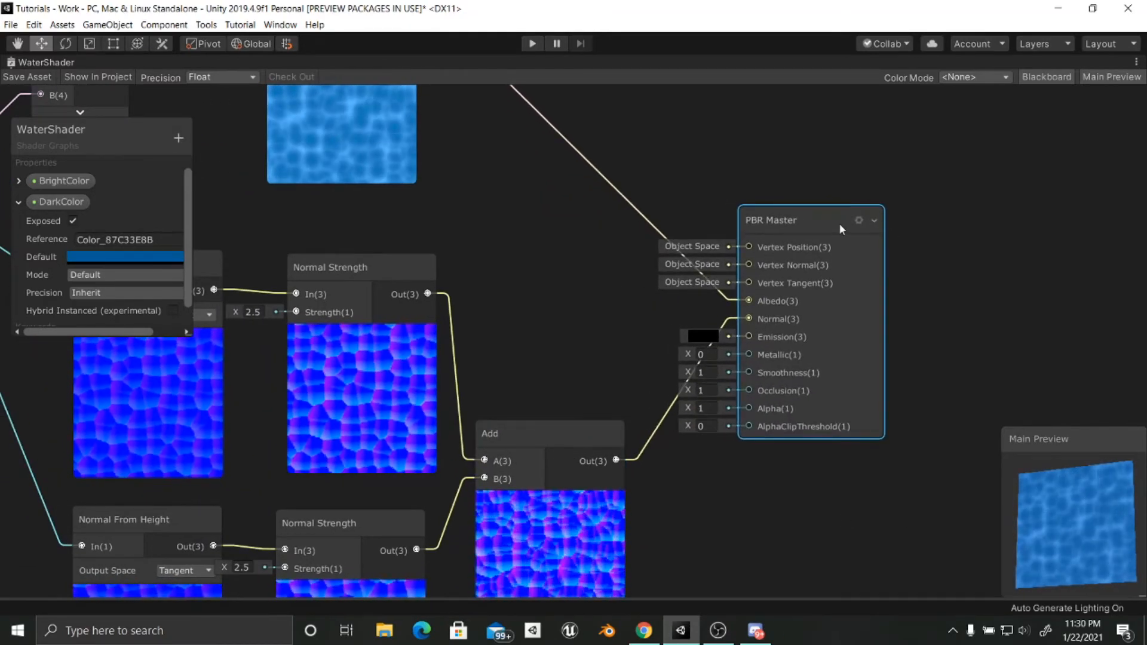
left_click(859, 221)
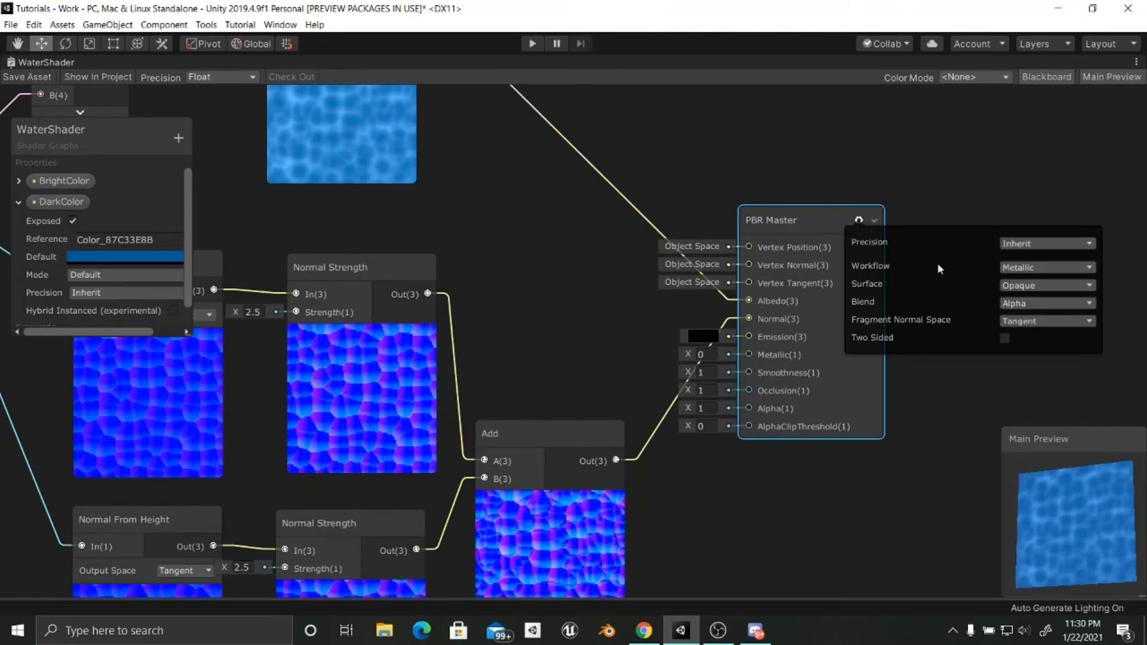
left_click(1024, 290)
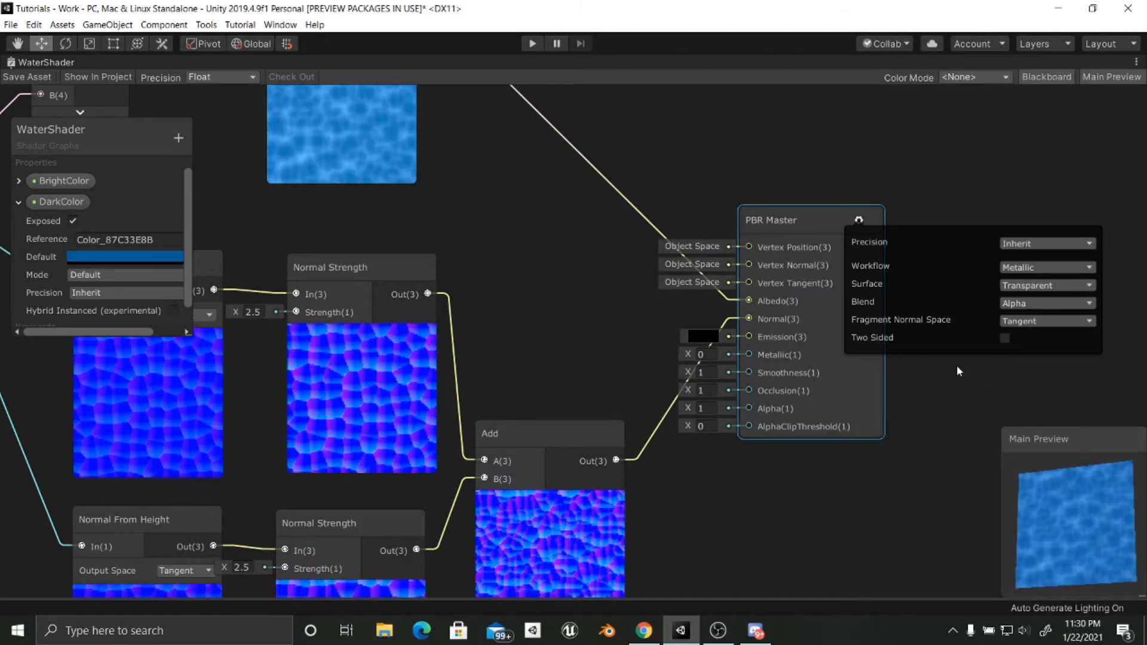
left_click(711, 408)
type("0.8")
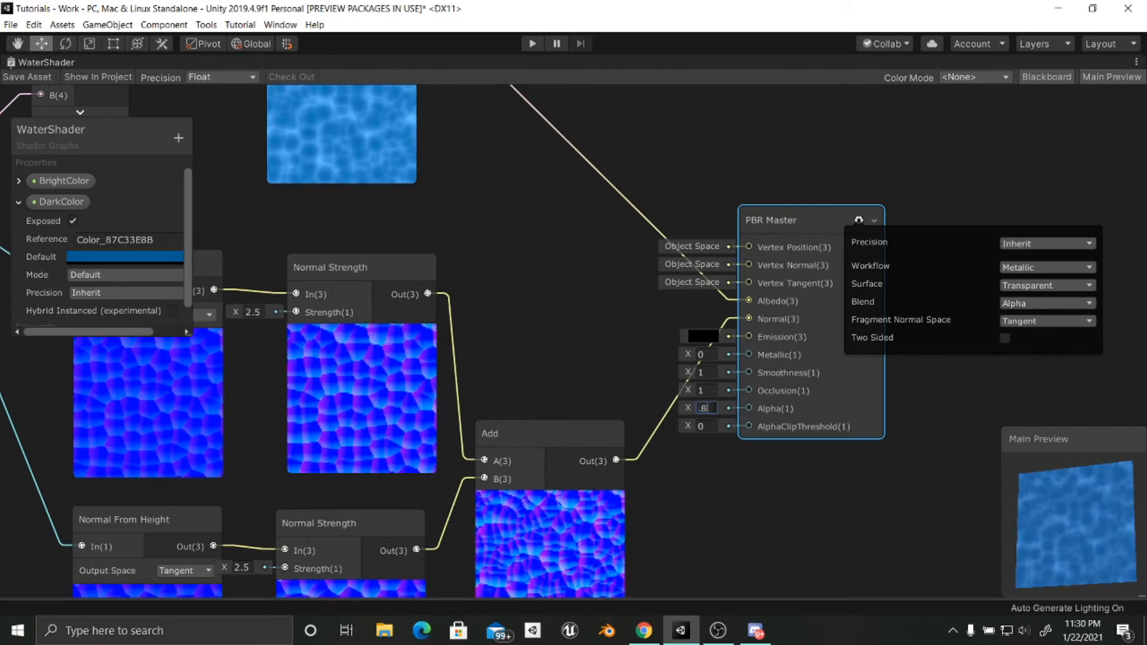
left_click_drag(1018, 555, 1087, 505)
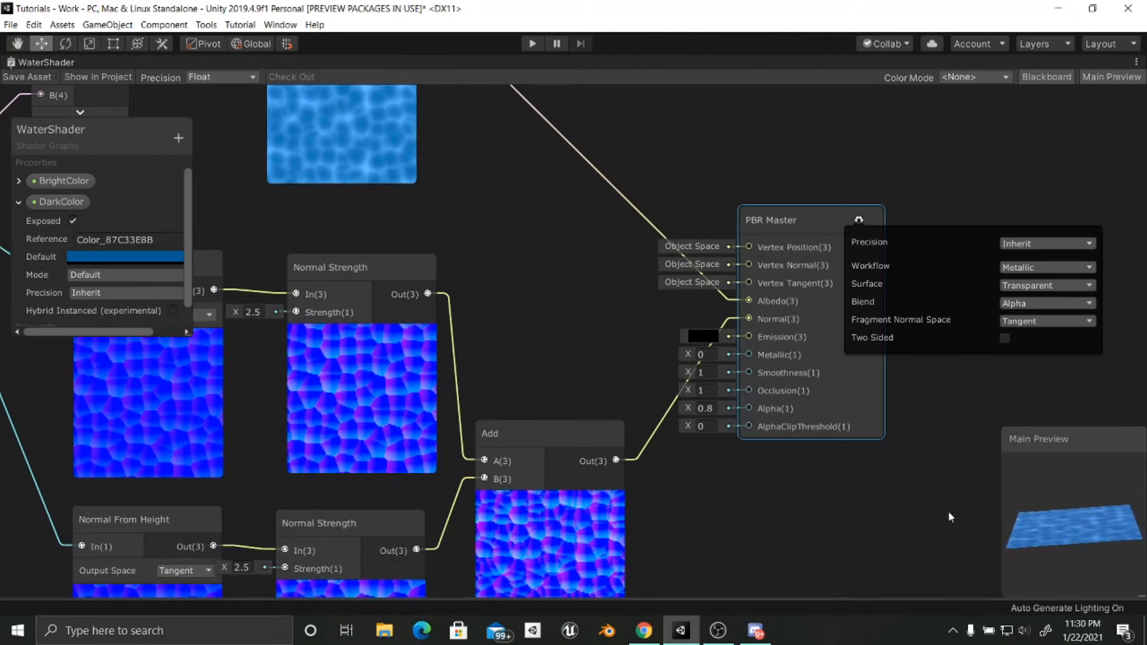
middle_click_drag(949, 511, 904, 551)
left_click(814, 259)
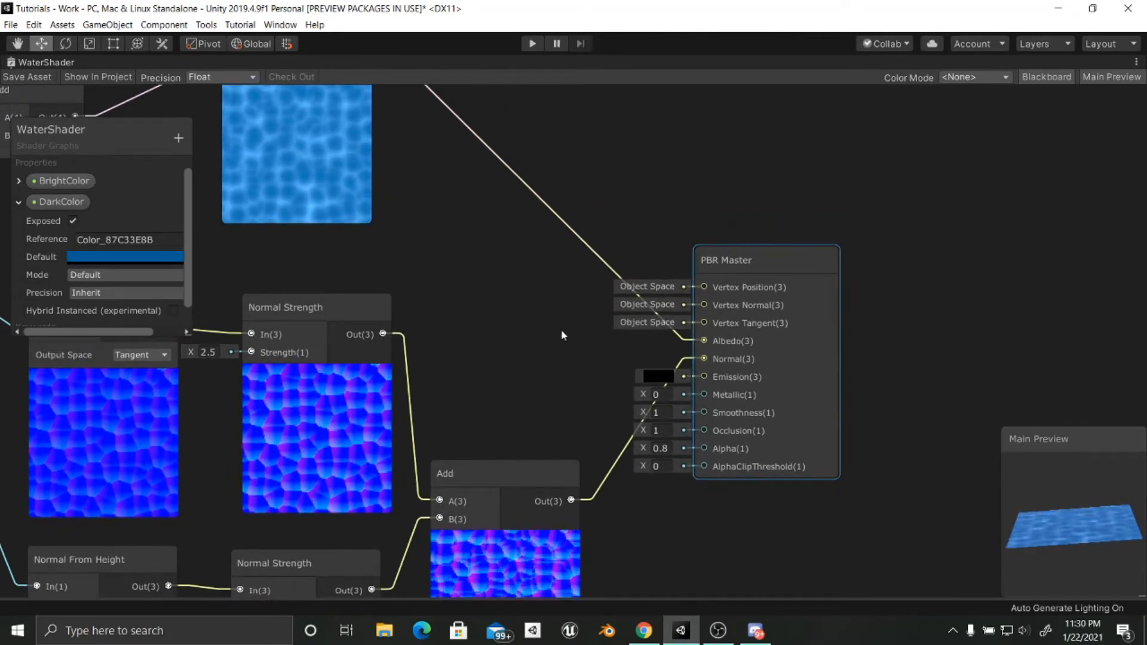
Step: Select all nodes except the PBR Master, move them down together and collapse their previews
scroll(674, 402, "down", 4)
scroll(712, 427, "down", 3)
middle_click_drag(711, 427, 877, 325)
scroll(870, 359, "down", 2)
left_click_drag(377, 123, 914, 461)
left_click_drag(882, 370, 854, 530)
middle_click_drag(843, 476, 811, 371)
scroll(811, 398, "up", 4)
left_click(753, 389)
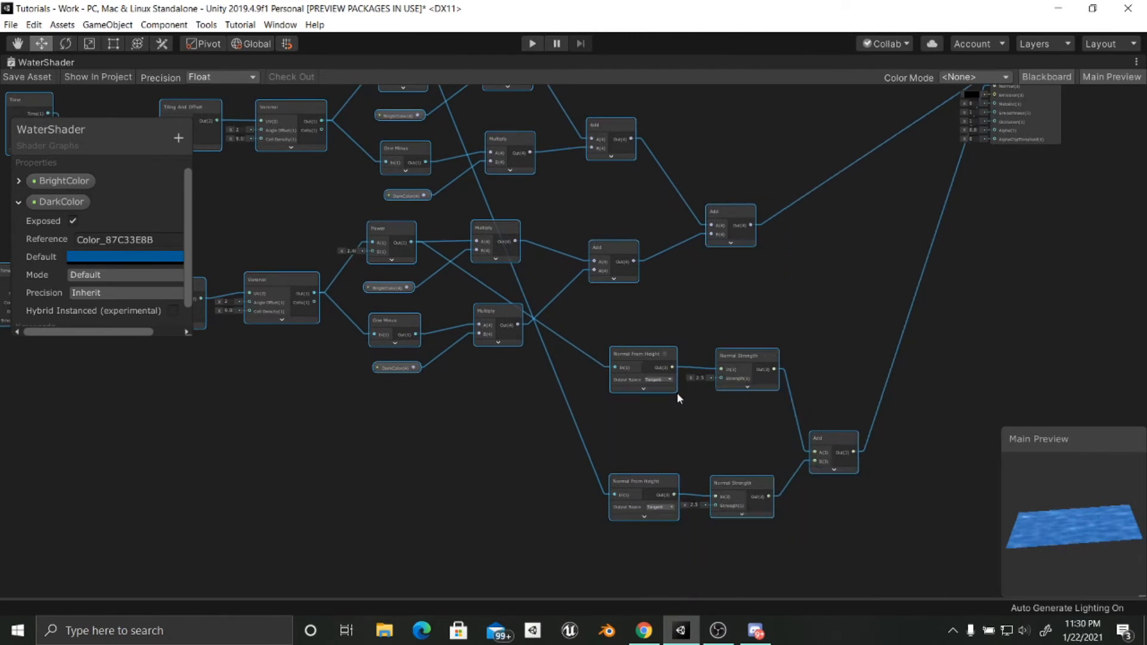
left_click(841, 303)
middle_click_drag(841, 303, 796, 451)
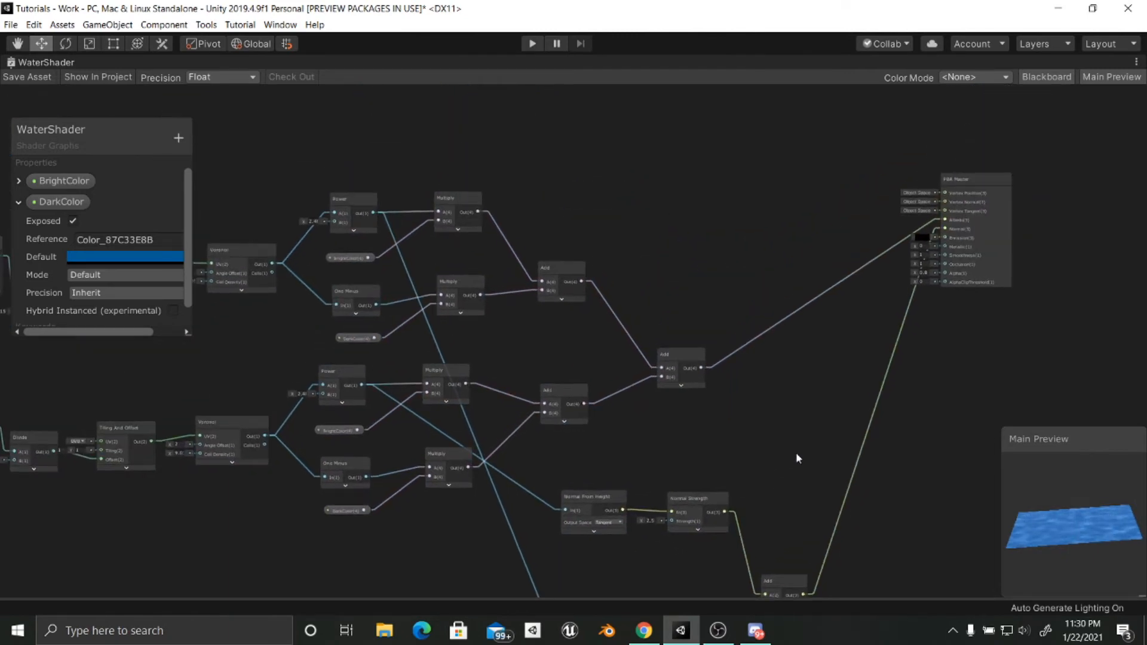
Step: Tilt the main preview to face the water surface and expand the preview of the upper Voronoi node
left_click_drag(1107, 529, 1048, 549)
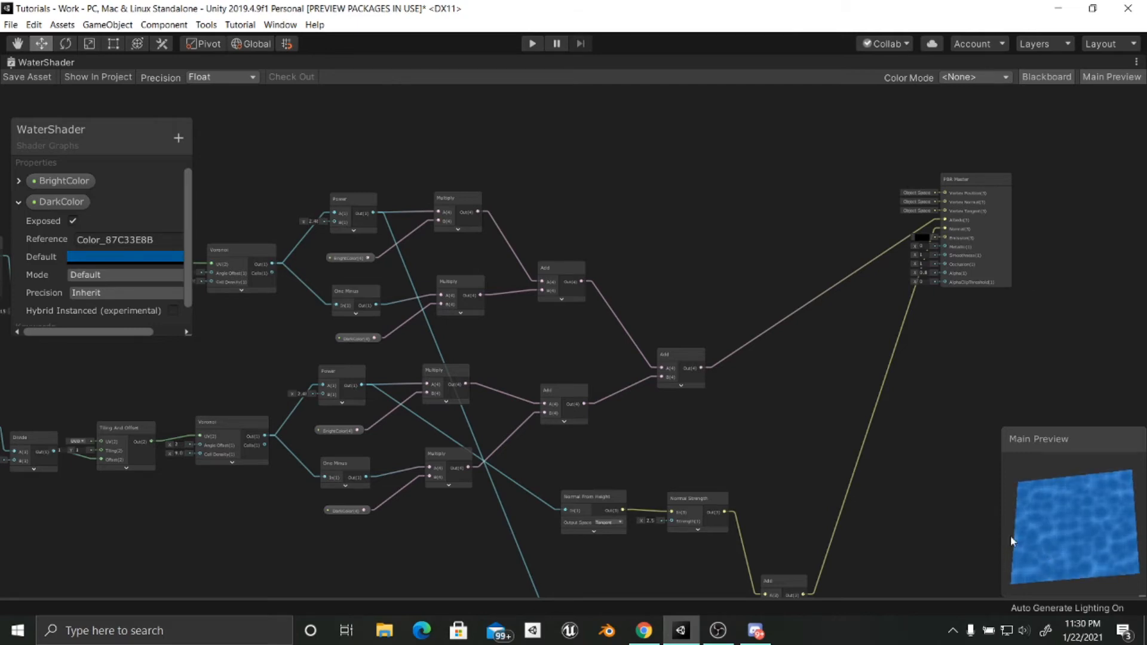
middle_click_drag(818, 474, 1094, 430)
middle_click_drag(493, 324, 580, 330)
left_click(606, 254)
scroll(547, 353, "up", 3)
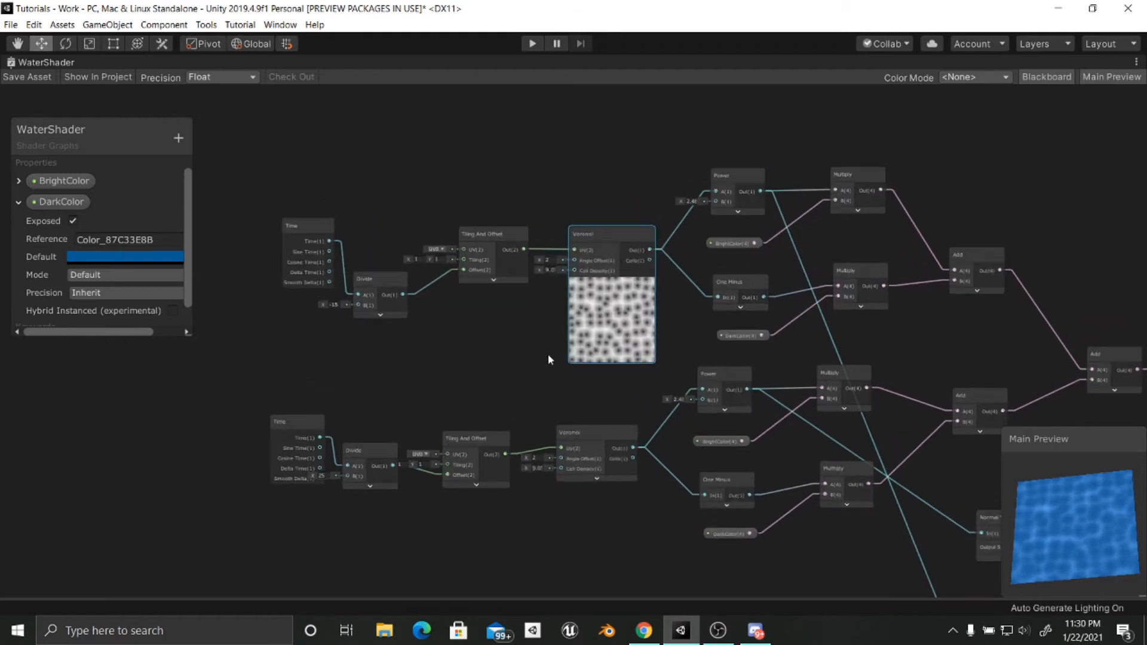
Step: Expand the lower Voronoi's preview, set the upper Voronoi's Angle Offset to about 4.6, and collapse the upper Voronoi's preview
left_click(613, 520)
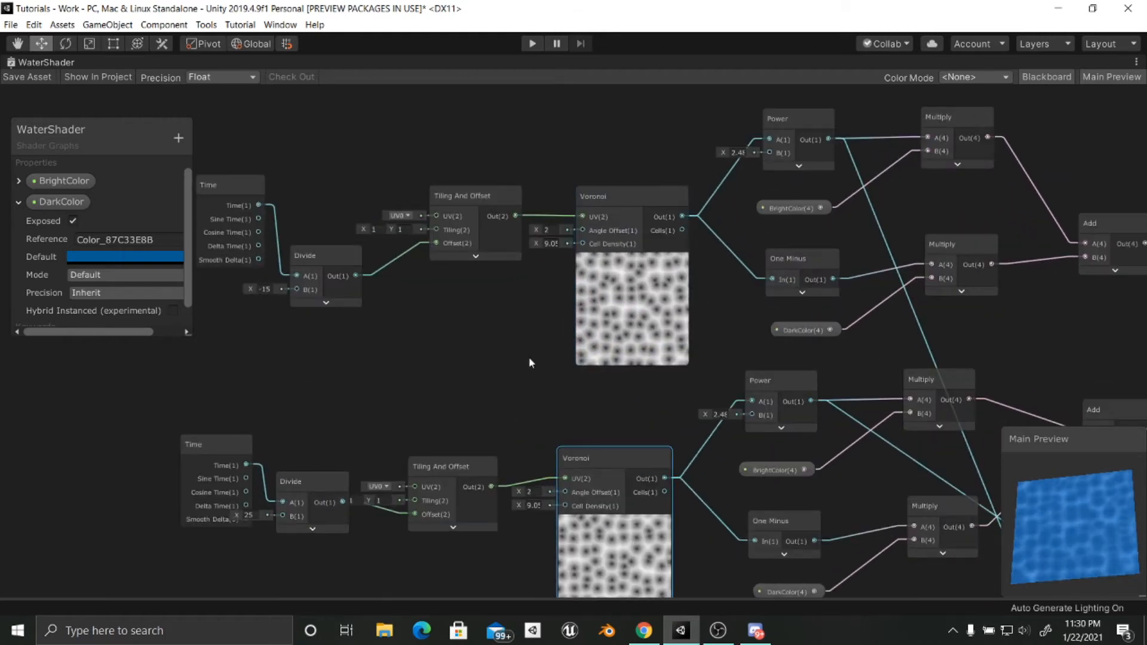
middle_click_drag(557, 280, 562, 360)
scroll(557, 347, "up", 1)
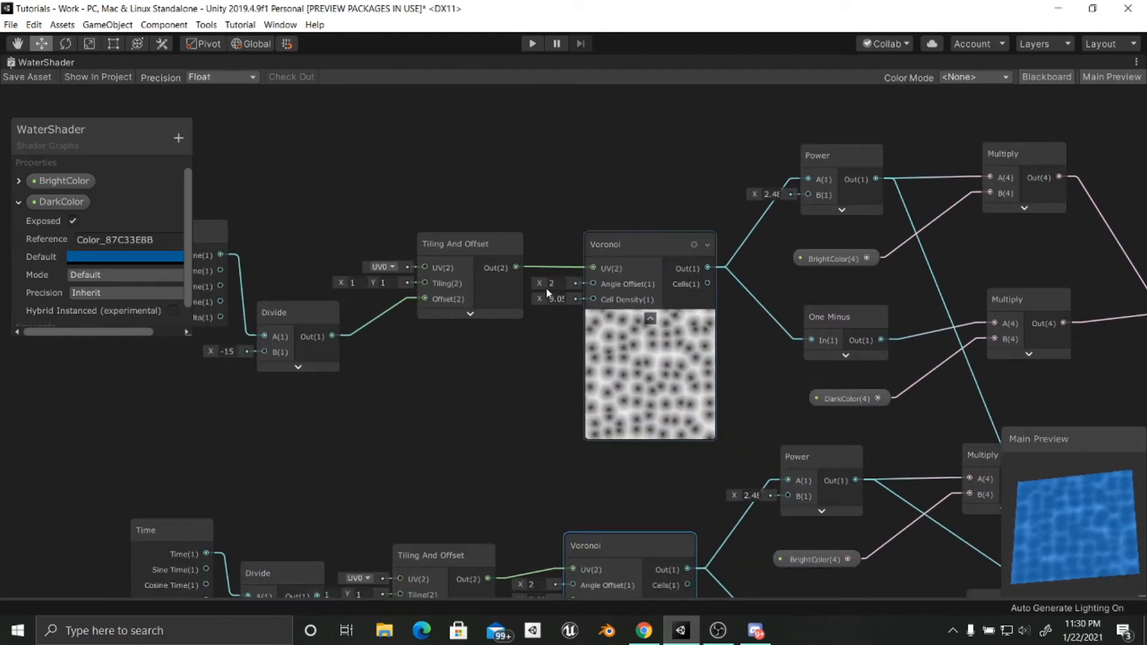
left_click_drag(537, 281, 588, 286)
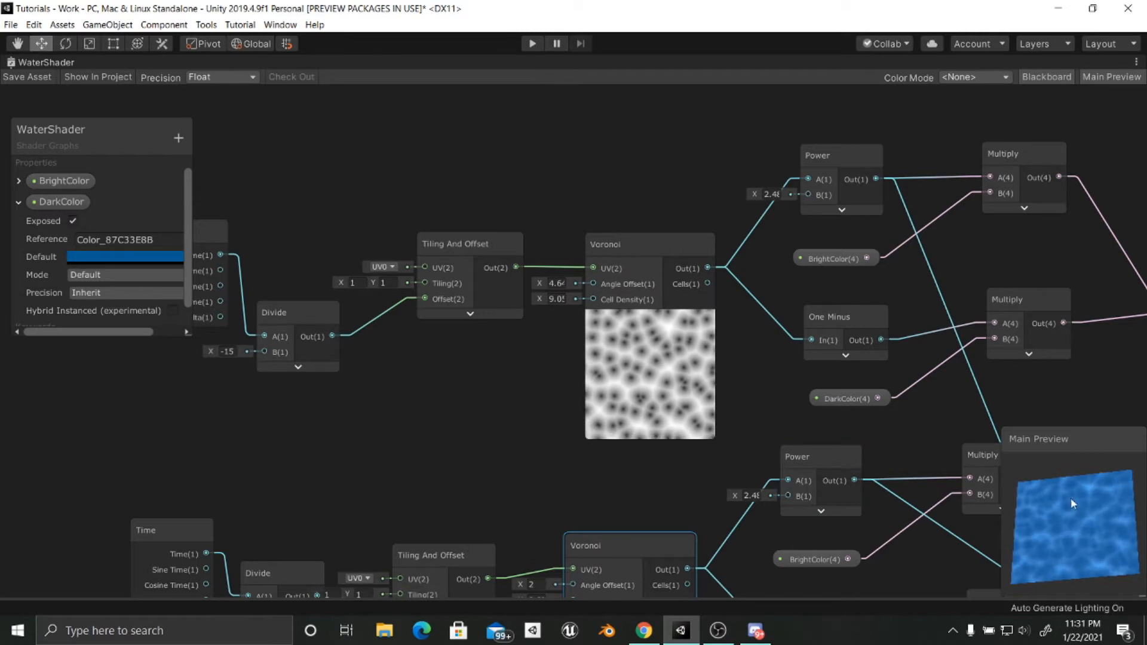
left_click(650, 318)
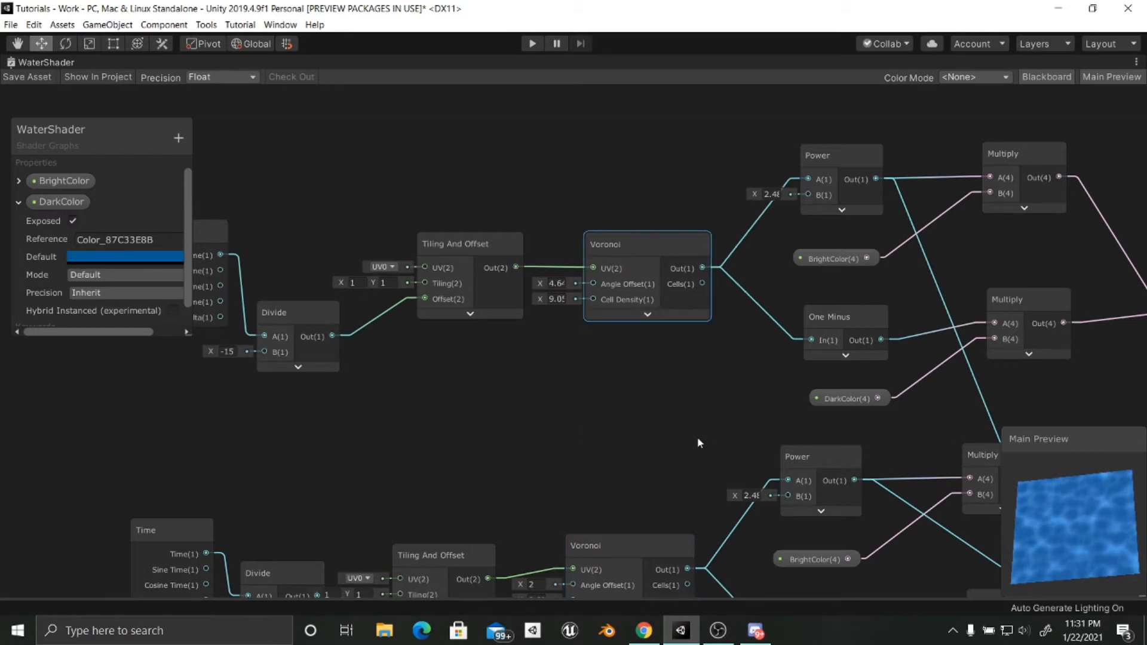
Step: Examine the node chain leading to the PBR Master and tilt the main preview to view the water plane nearly edge-on
scroll(612, 428, "down", 5)
scroll(612, 420, "down", 2)
middle_click_drag(687, 413, 595, 370)
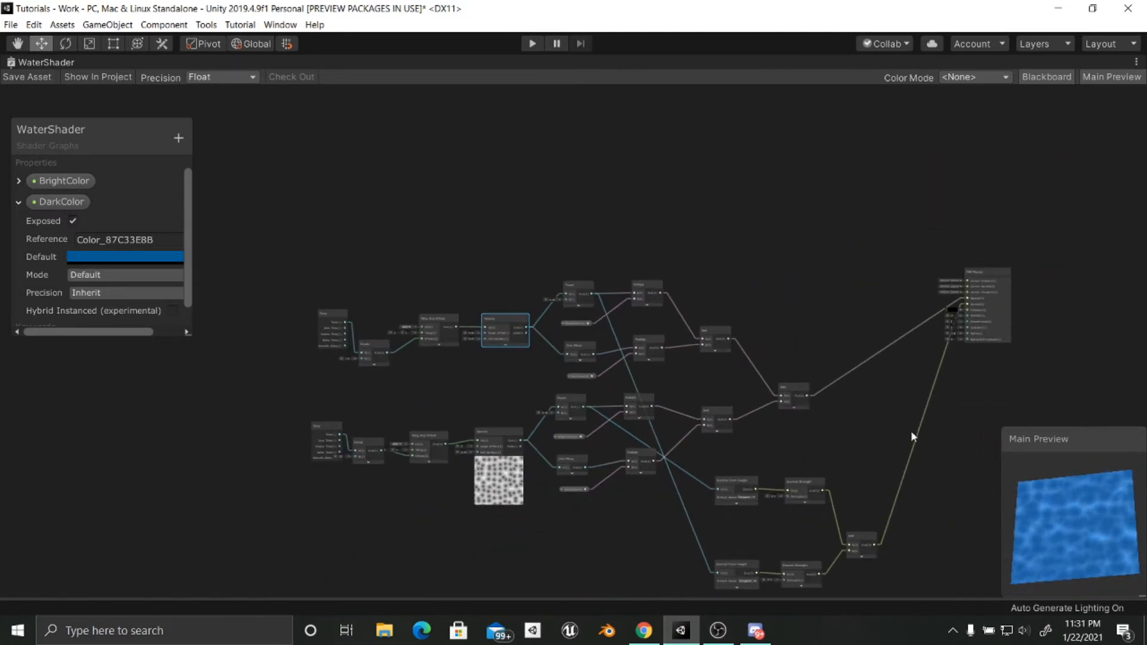
middle_click_drag(853, 384, 861, 430)
scroll(778, 433, "up", 2)
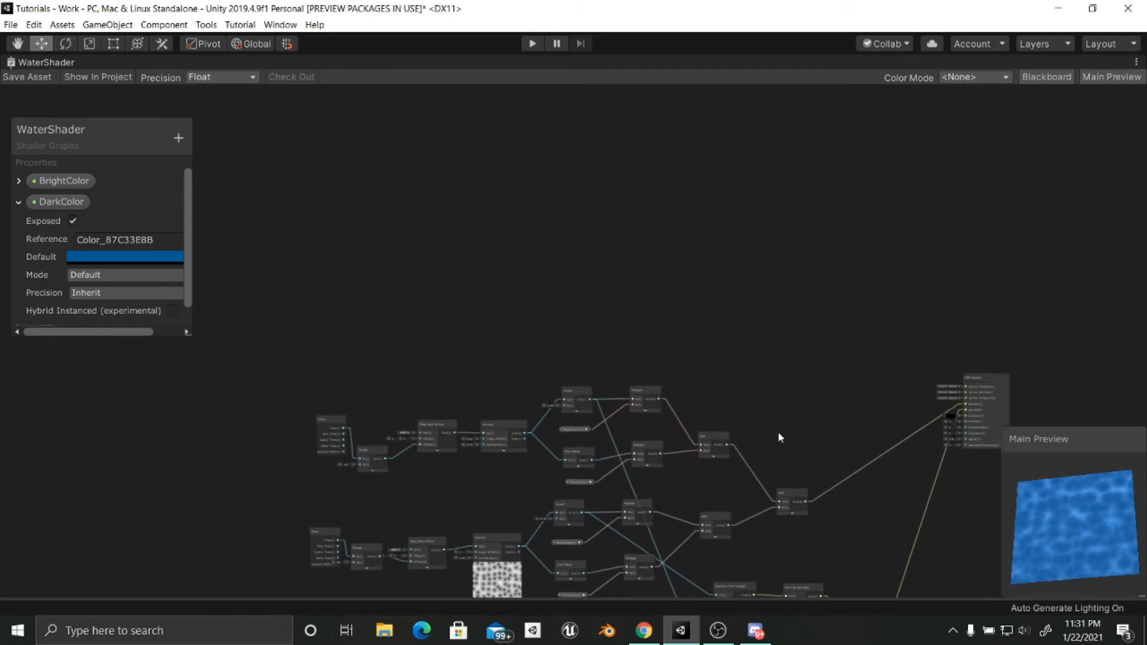
middle_click_drag(771, 435, 585, 373)
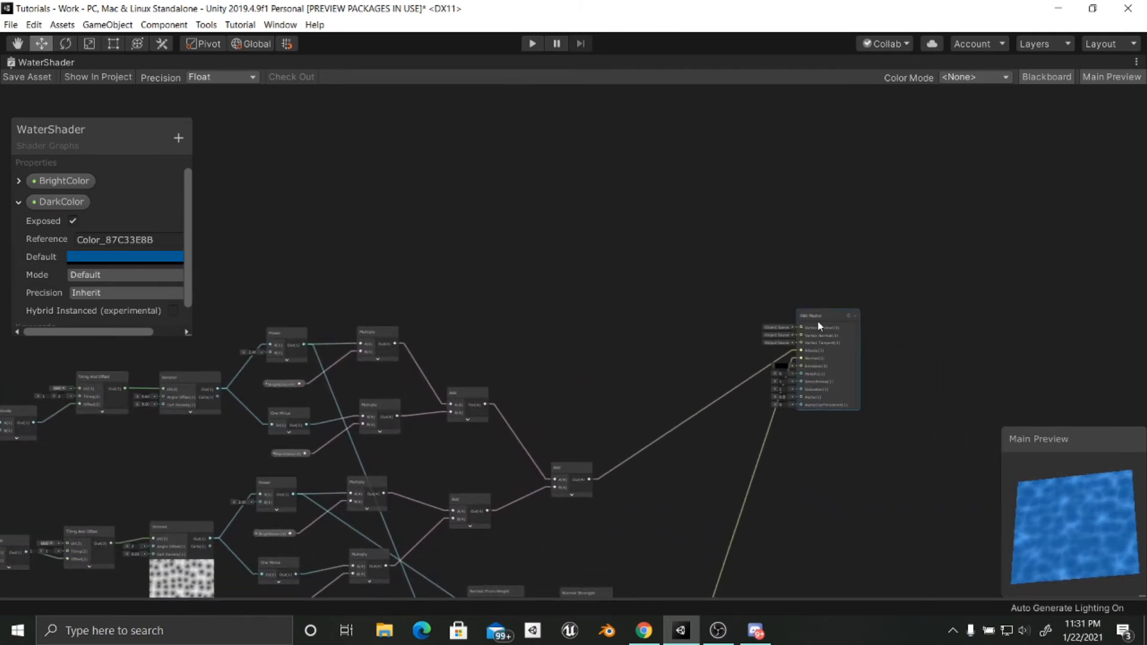
left_click(818, 321)
key("a")
middle_click_drag(761, 370, 785, 369)
left_click(701, 352)
middle_click_drag(669, 349, 527, 318)
left_click_drag(1073, 555, 1041, 535)
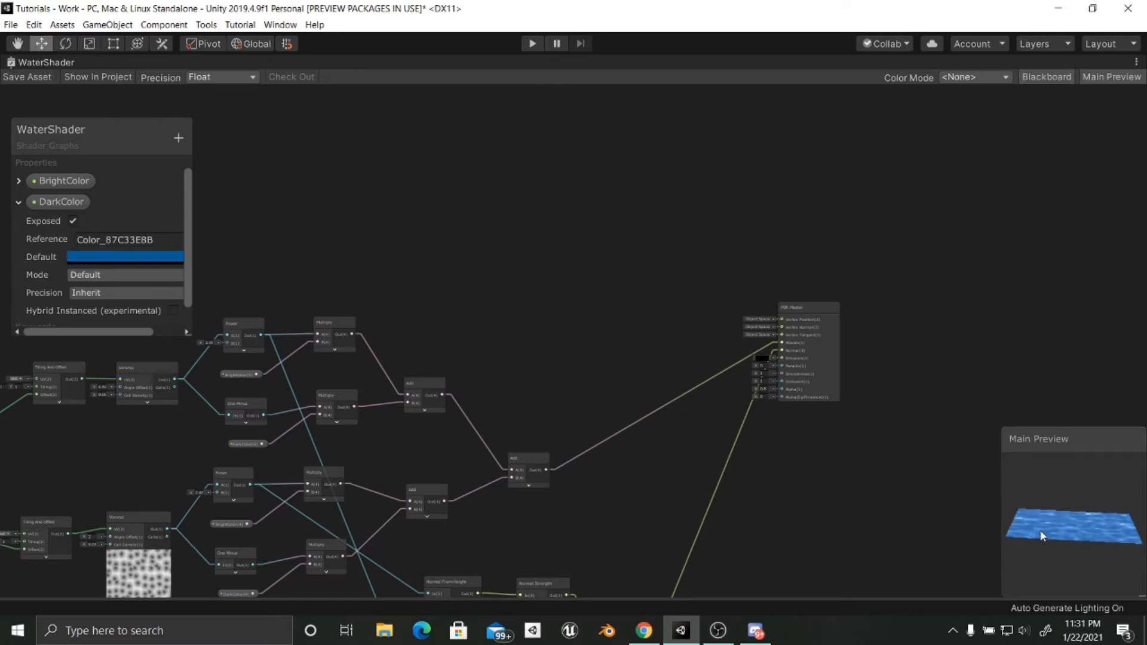
Step: Add a Position node in the empty area above the upper Voronoi layer's nodes
middle_click_drag(866, 497, 887, 507)
middle_click_drag(818, 472, 919, 502)
middle_click_drag(678, 376, 778, 363)
key("space")
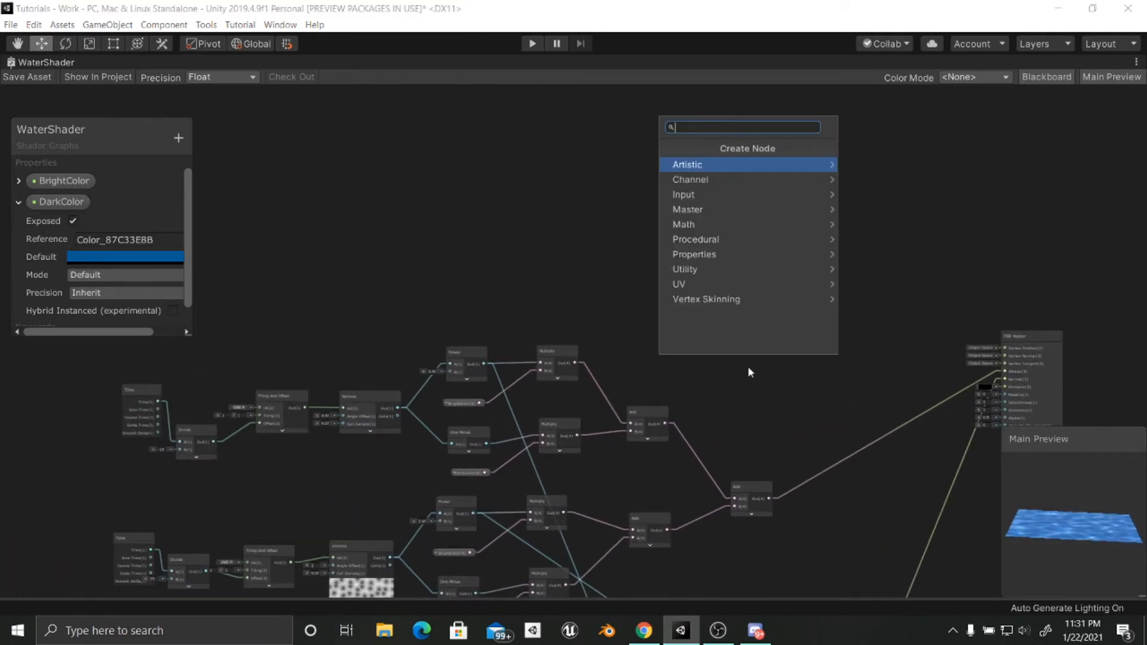
type("pos")
key("Return")
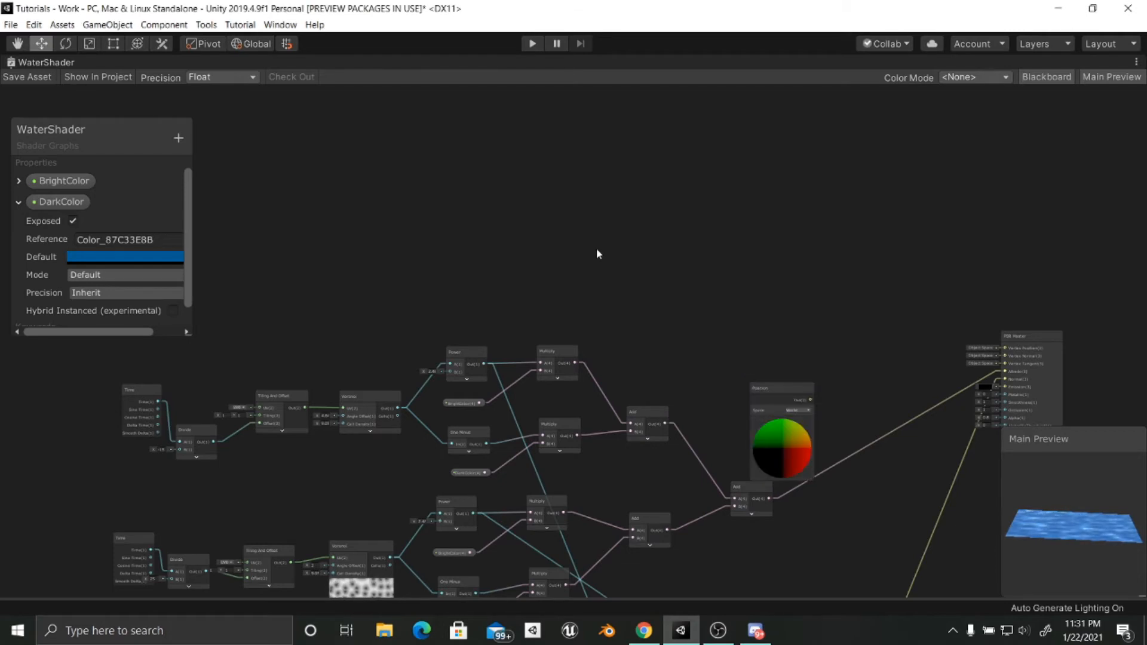
left_click_drag(765, 384, 546, 192)
scroll(546, 193, "up", 3)
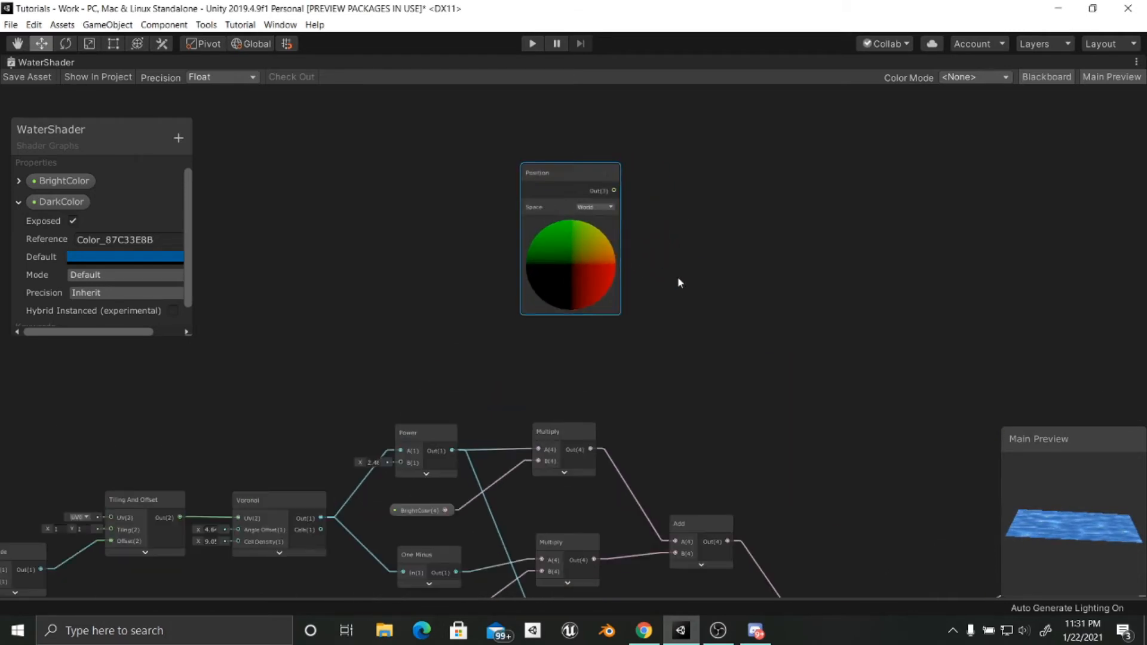
Step: Set the Position node's Space to Object and collapse its preview
left_click_drag(1043, 546, 1095, 531)
middle_click_drag(626, 394, 578, 401)
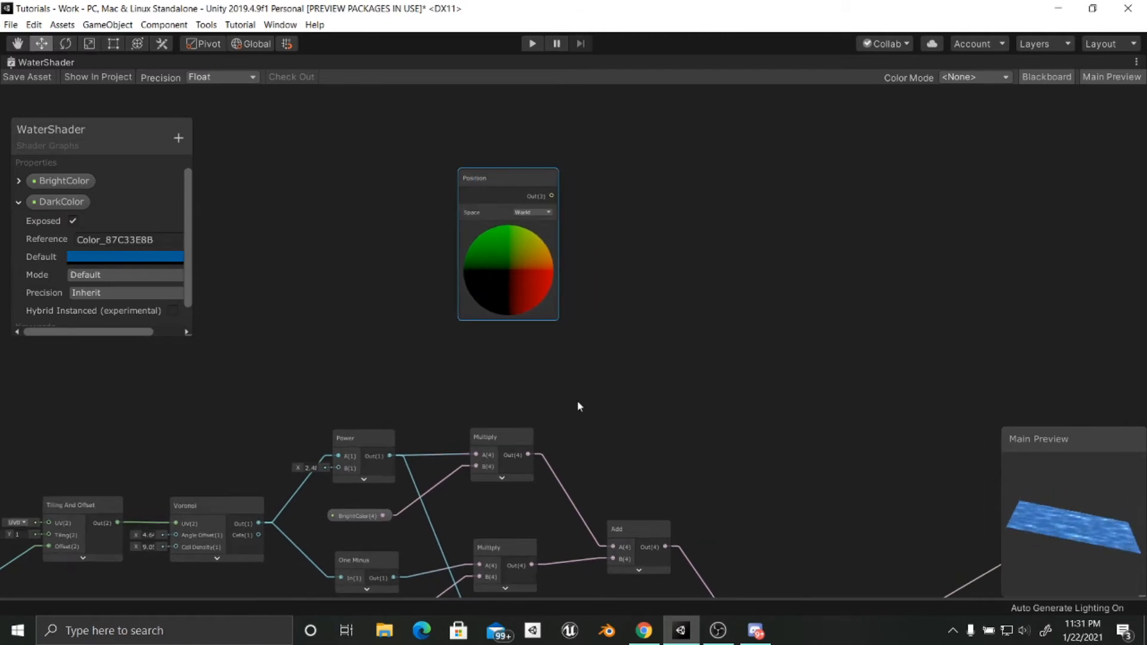
left_click(526, 212)
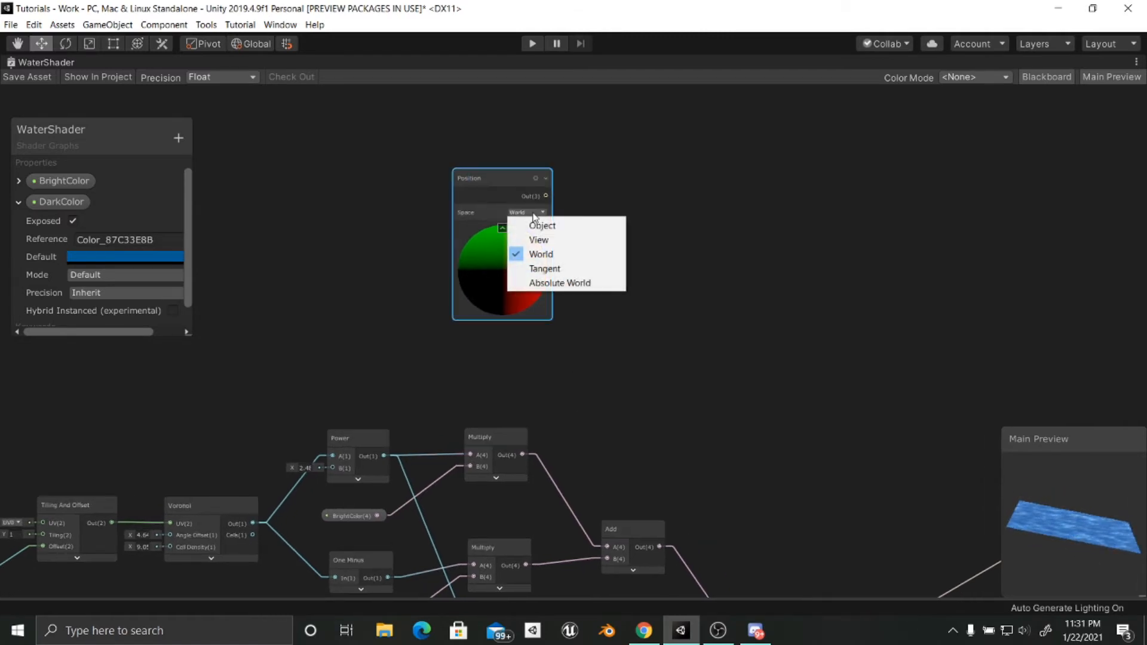
left_click(561, 227)
middle_click_drag(653, 260, 539, 297)
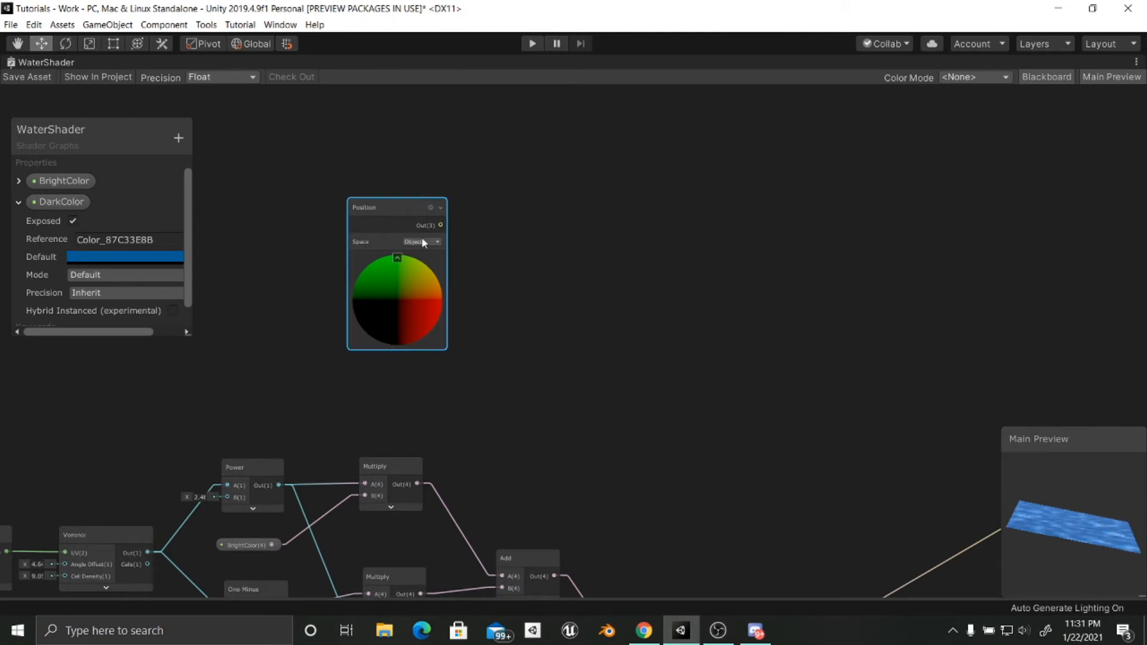
left_click(397, 258)
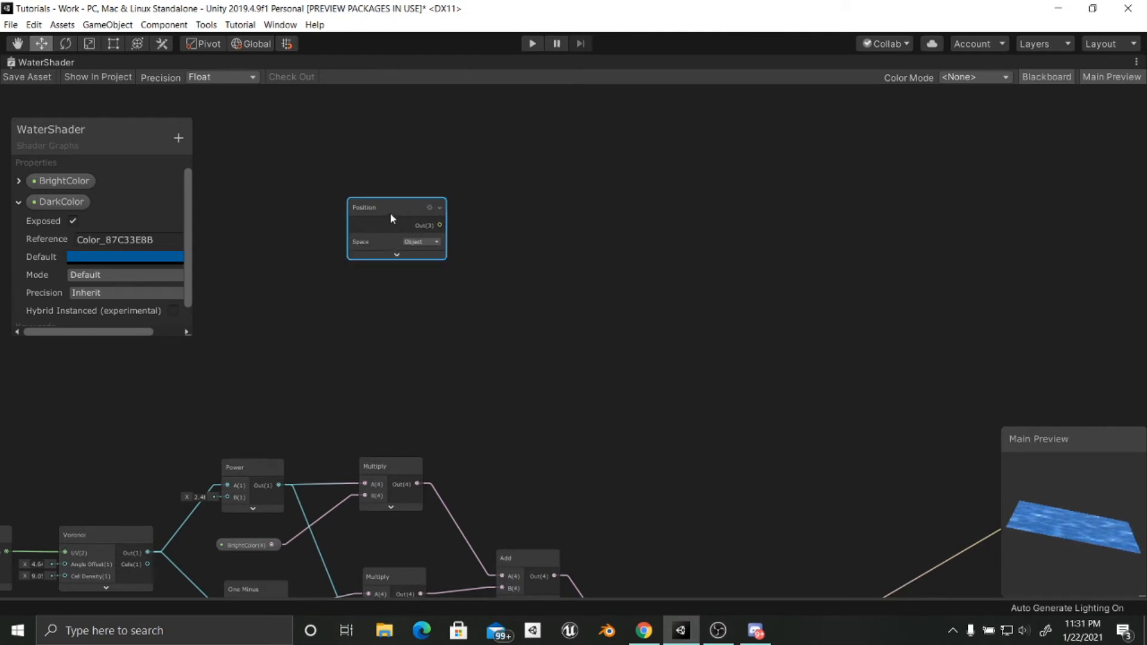
left_click_drag(389, 213, 366, 211)
Step: Add a Split node fed by the Position node's output and place it beside the Position node
left_click_drag(497, 228, 522, 227)
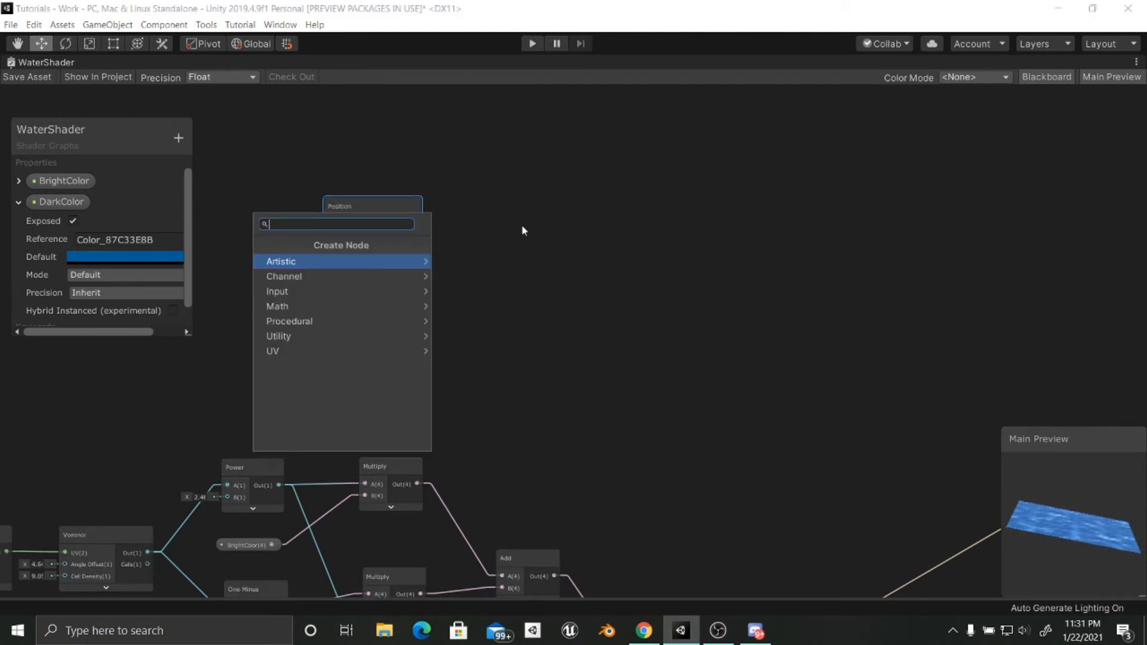
type("ap")
key("BackSpace")
key("BackSpace")
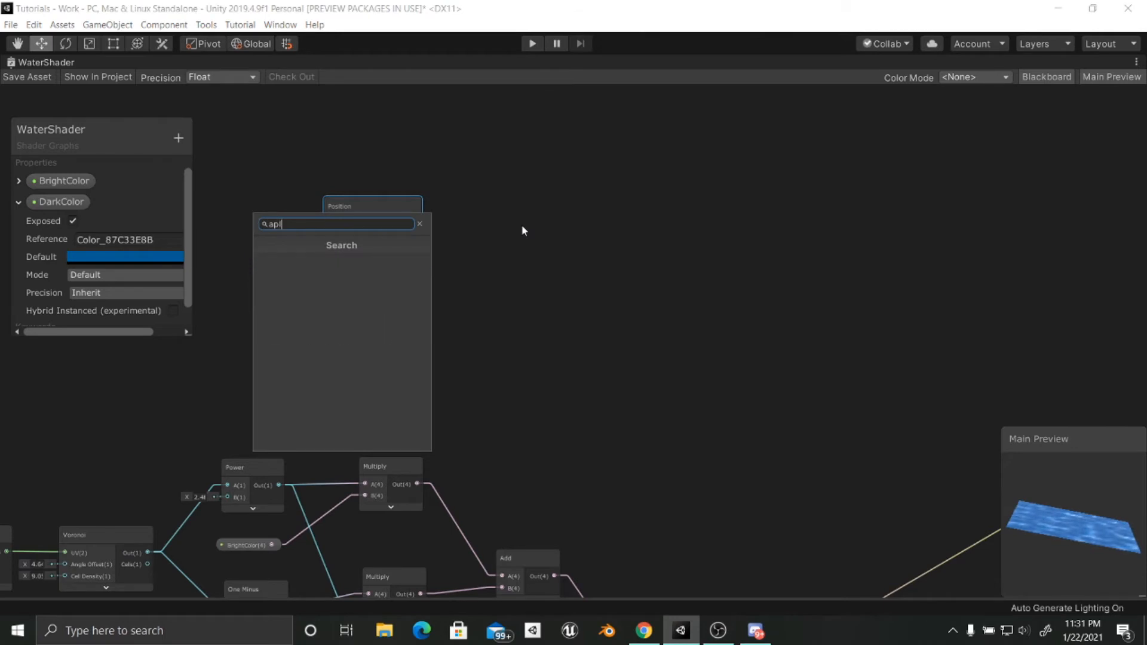
type("spli")
key("Return")
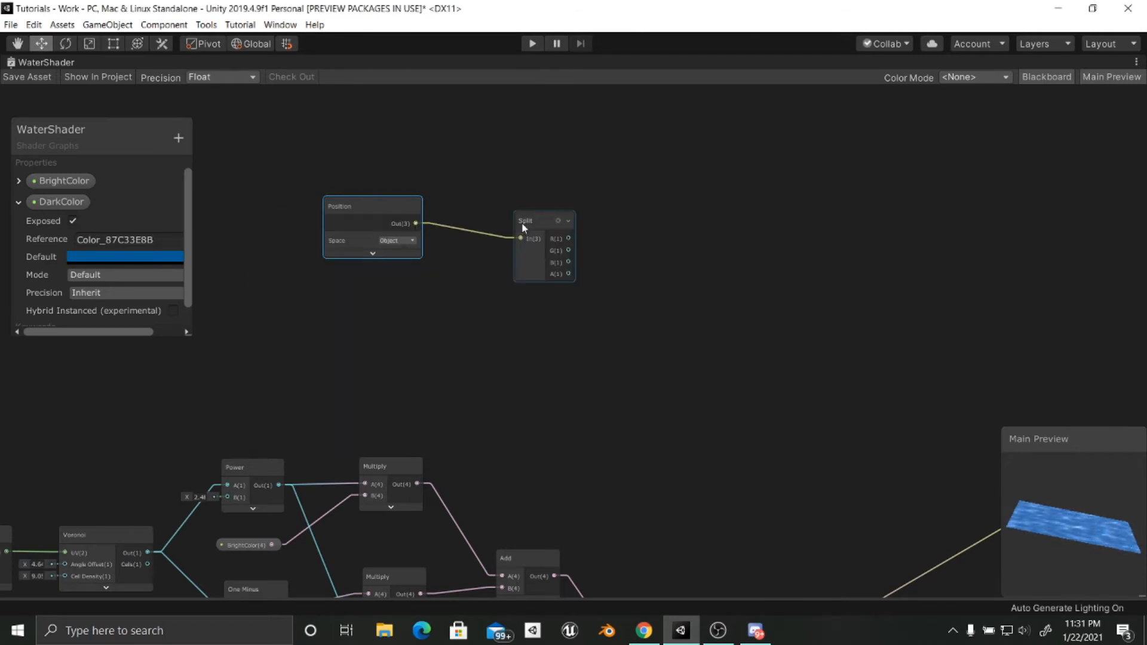
left_click_drag(523, 224, 500, 201)
scroll(501, 201, "up", 3)
middle_click_drag(624, 324, 584, 340)
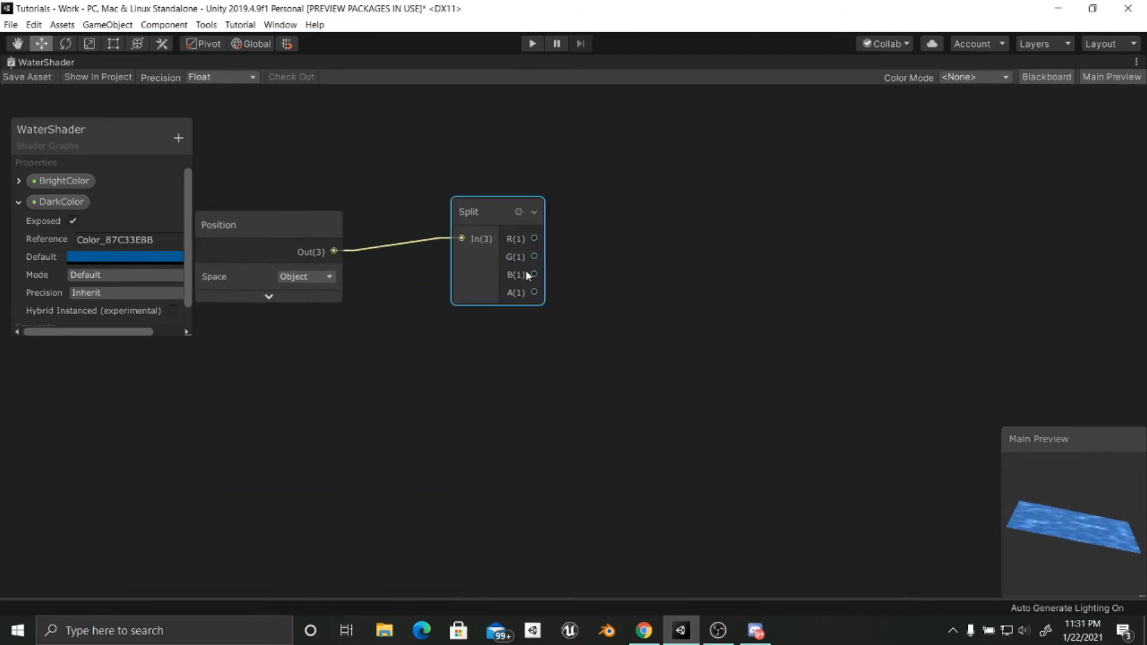
middle_click_drag(584, 288, 551, 272)
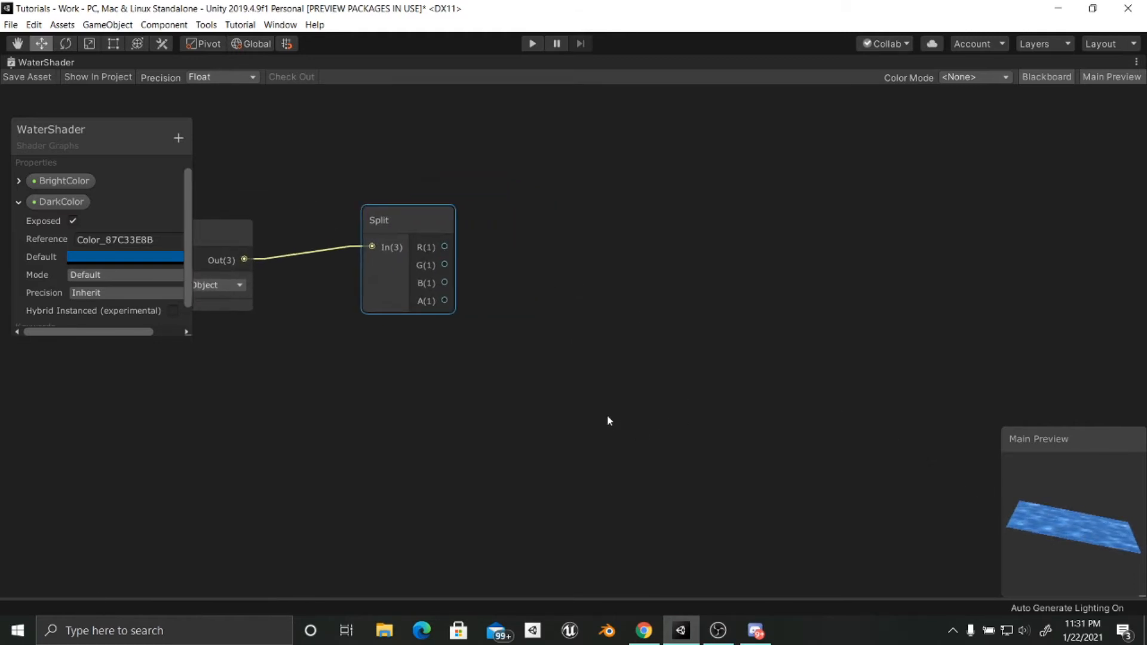
Step: Add a Gradient Noise node in the free space below the Split node
scroll(574, 392, "down", 3)
middle_click_drag(526, 352, 523, 297)
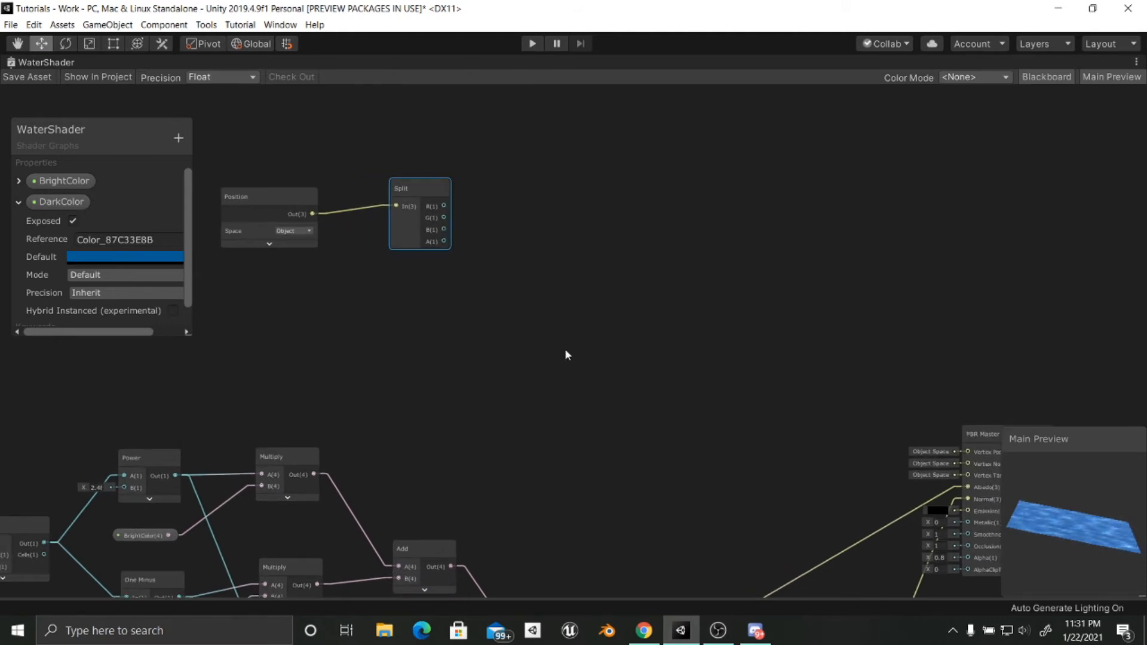
middle_click_drag(565, 351, 588, 374)
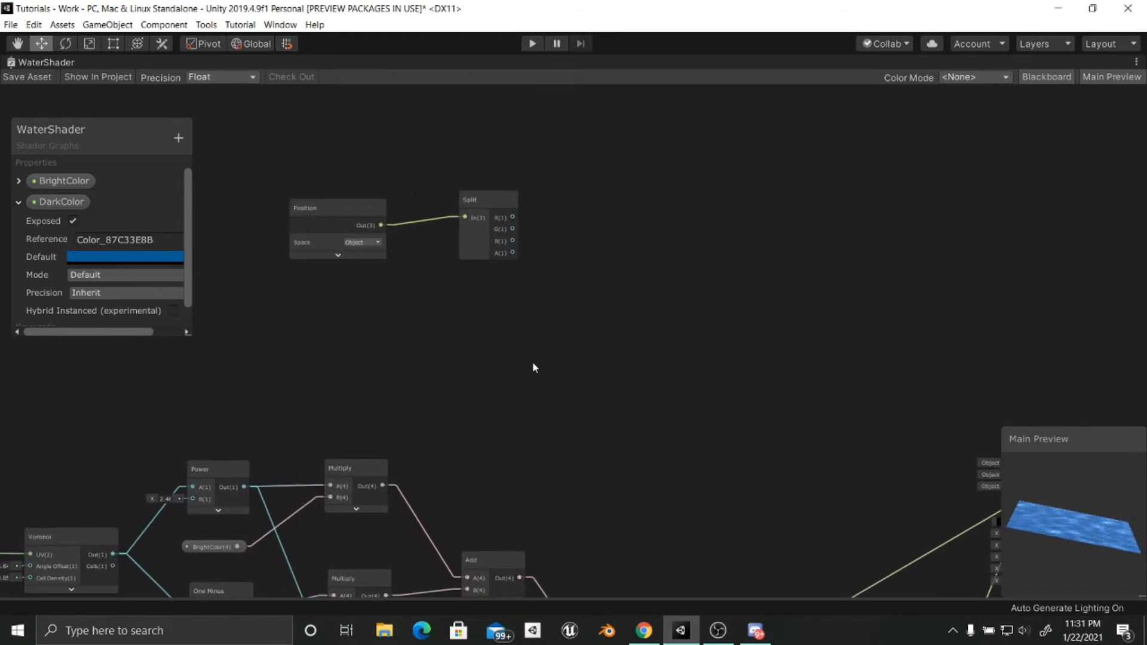
key("space")
type("sil")
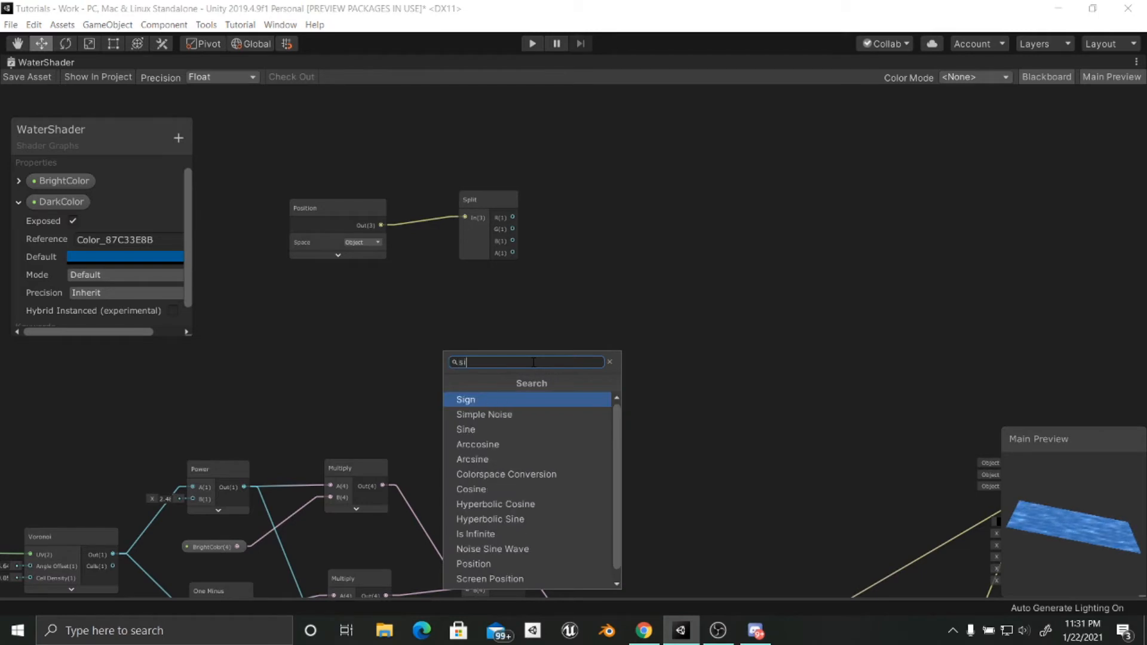
key("BackSpace")
key("BackSpace")
key("BackSpace")
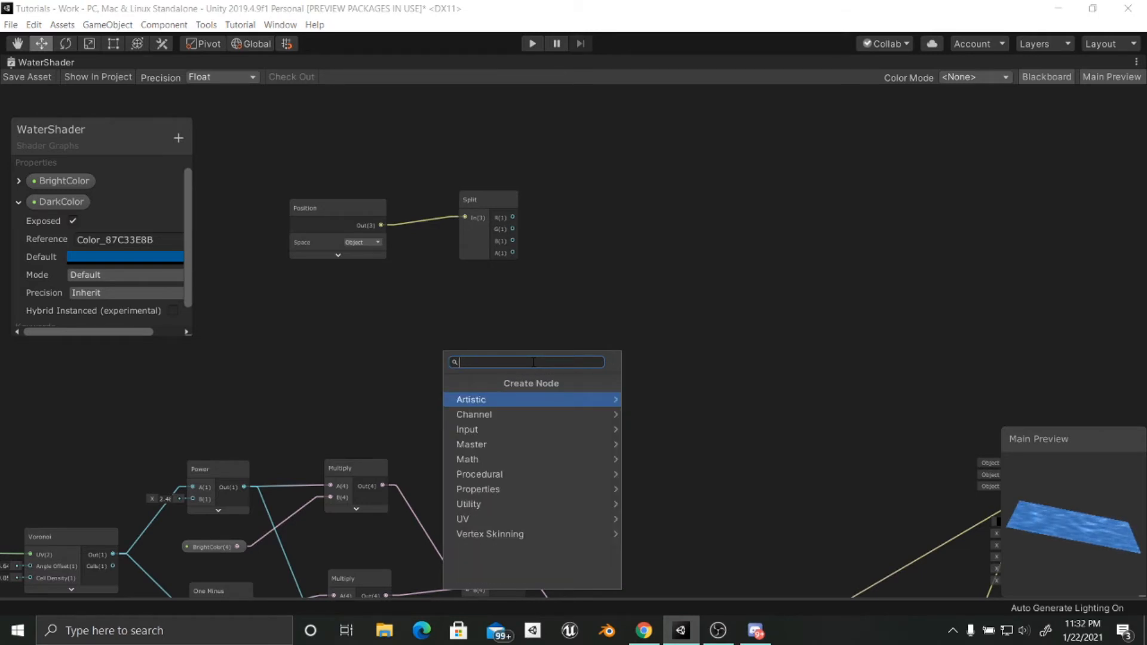
type("grad")
key("Down")
key("Return")
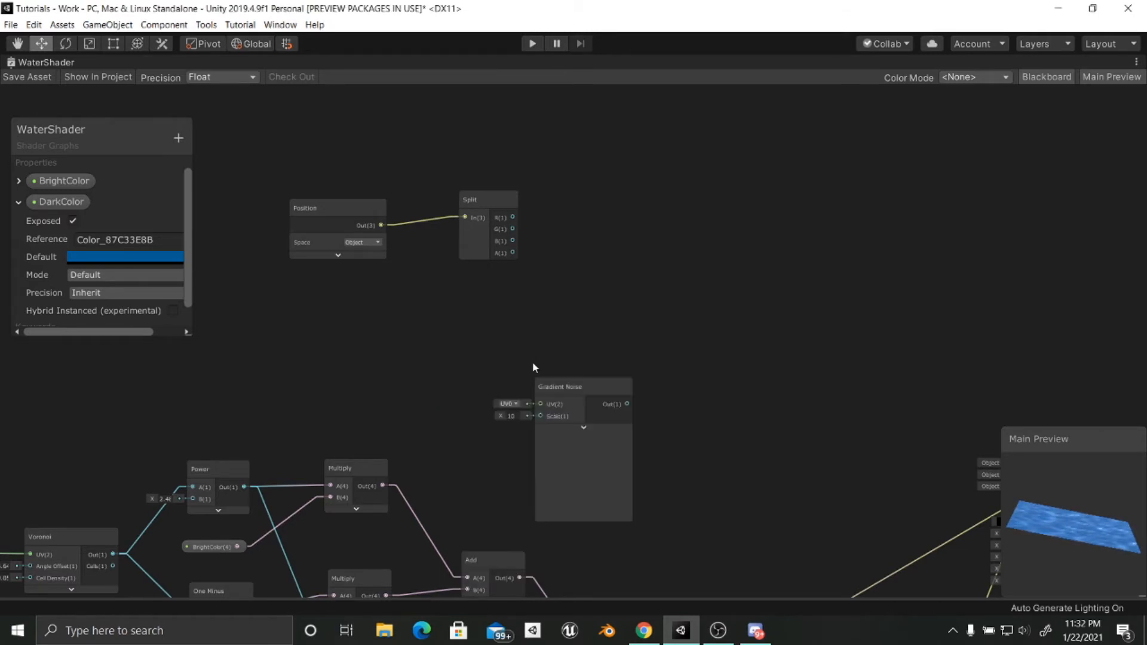
Step: Place the Gradient Noise node just beneath the Split node and set its Scale to 50
left_click_drag(577, 394, 499, 329)
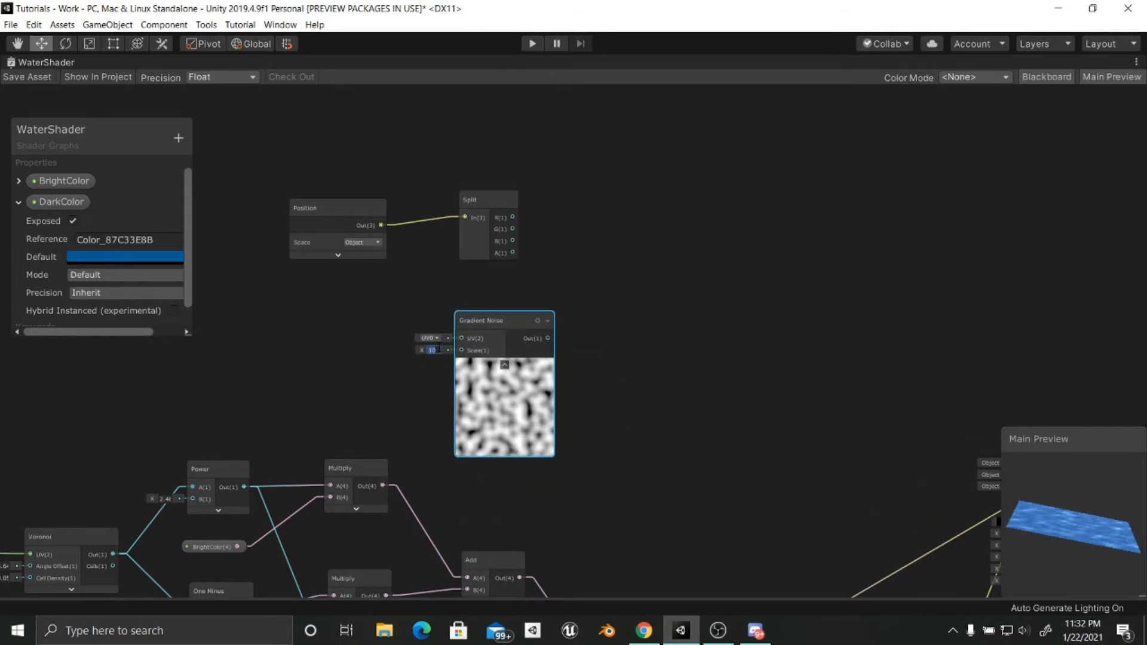
type("50")
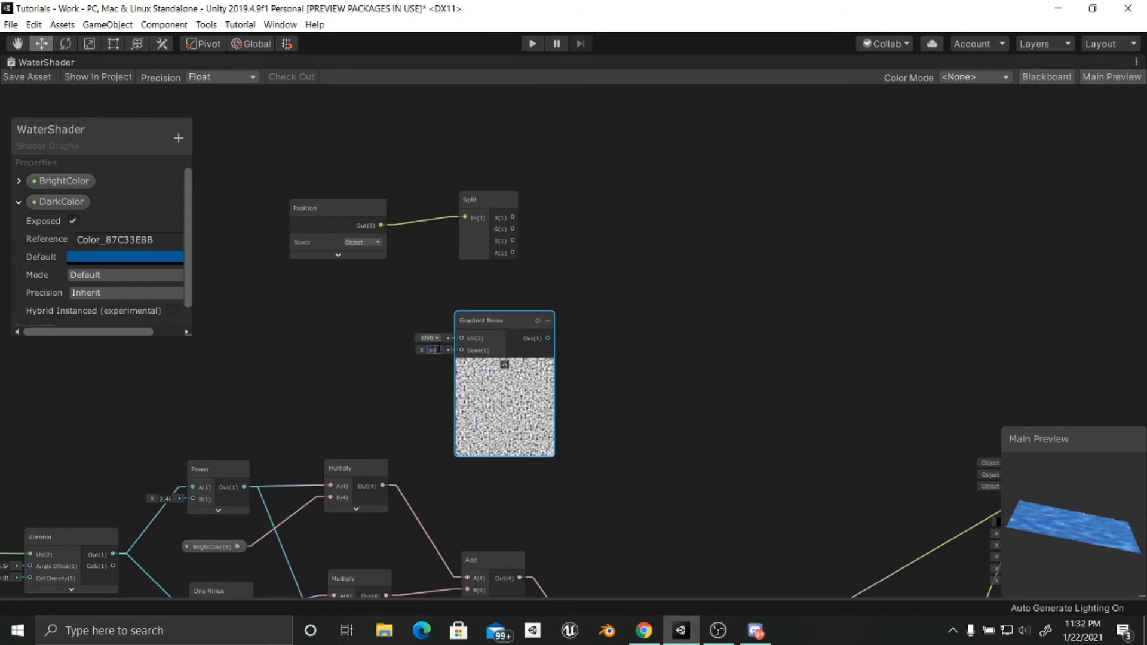
left_click_drag(484, 341, 460, 334)
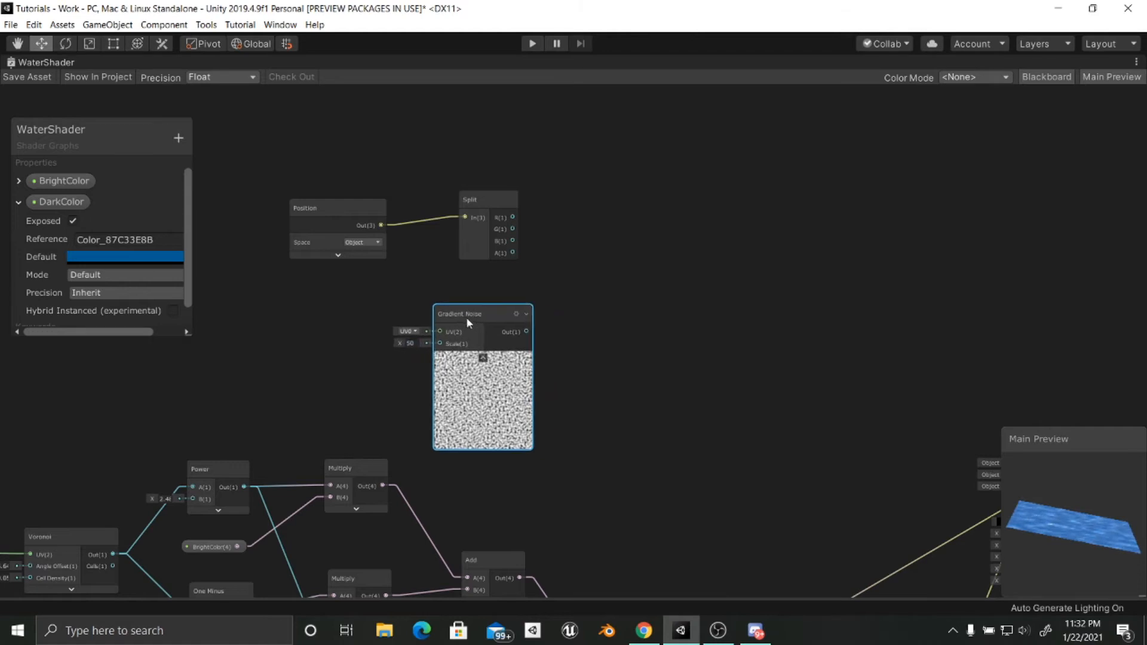
left_click(565, 317)
Step: Add a Multiply node fed by the Gradient Noise output, with its B value set to about 0.7
left_click_drag(570, 332, 592, 334)
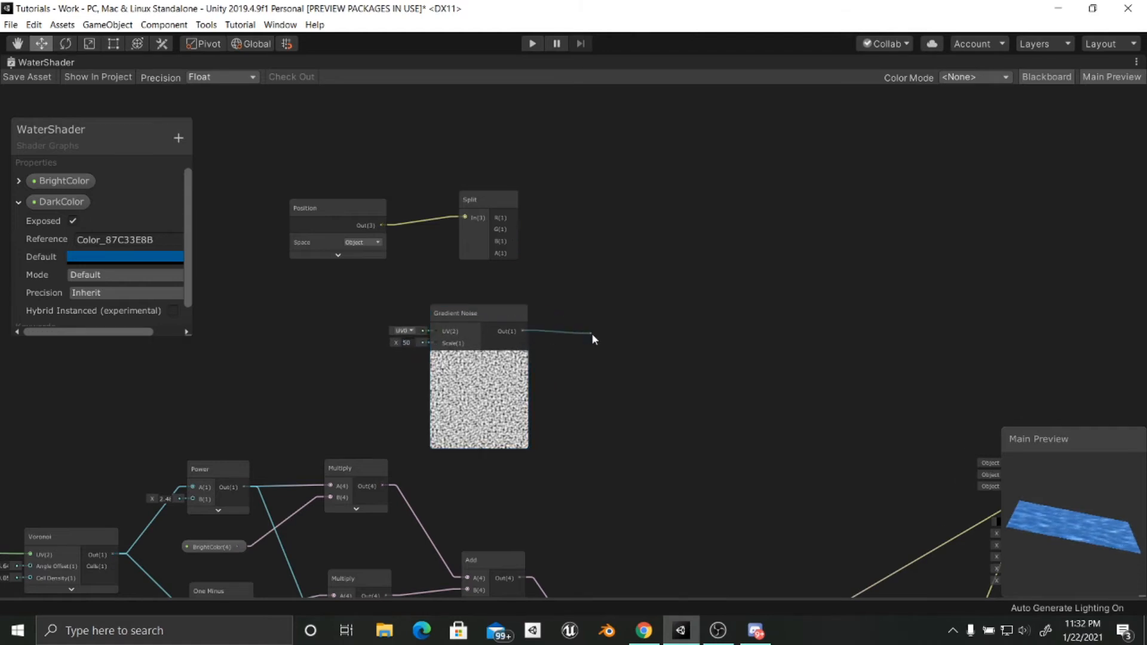
type("mu")
key("Return")
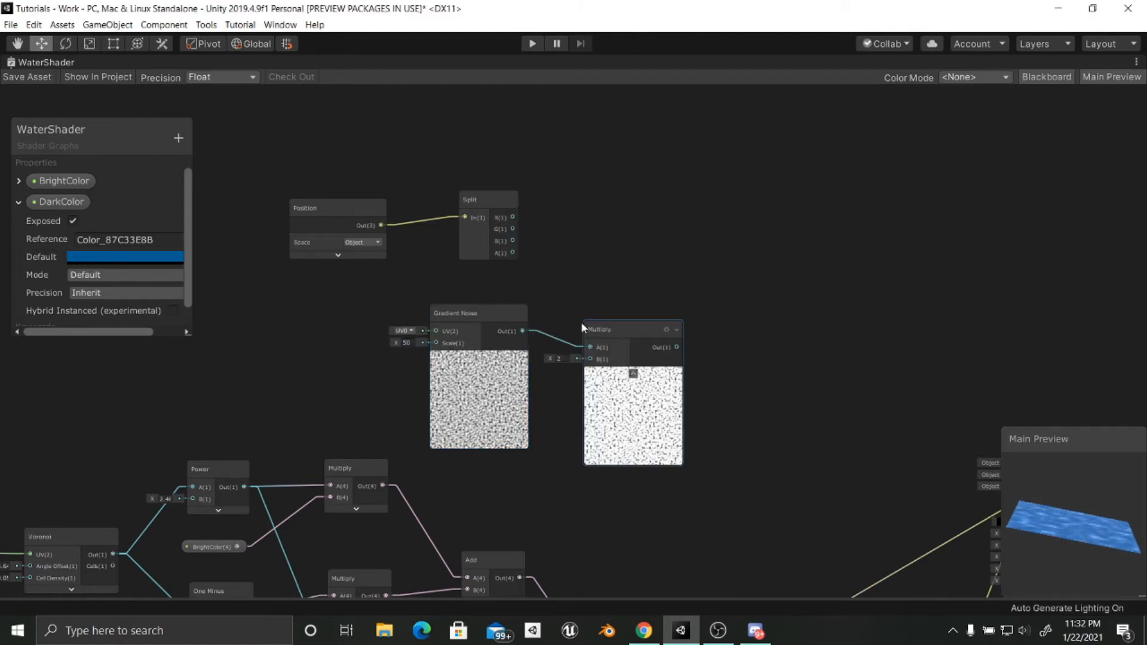
mouse_move(540, 340)
left_mouse_down()
mouse_move(514, 346)
mouse_move(532, 344)
mouse_move(525, 353)
left_mouse_up()
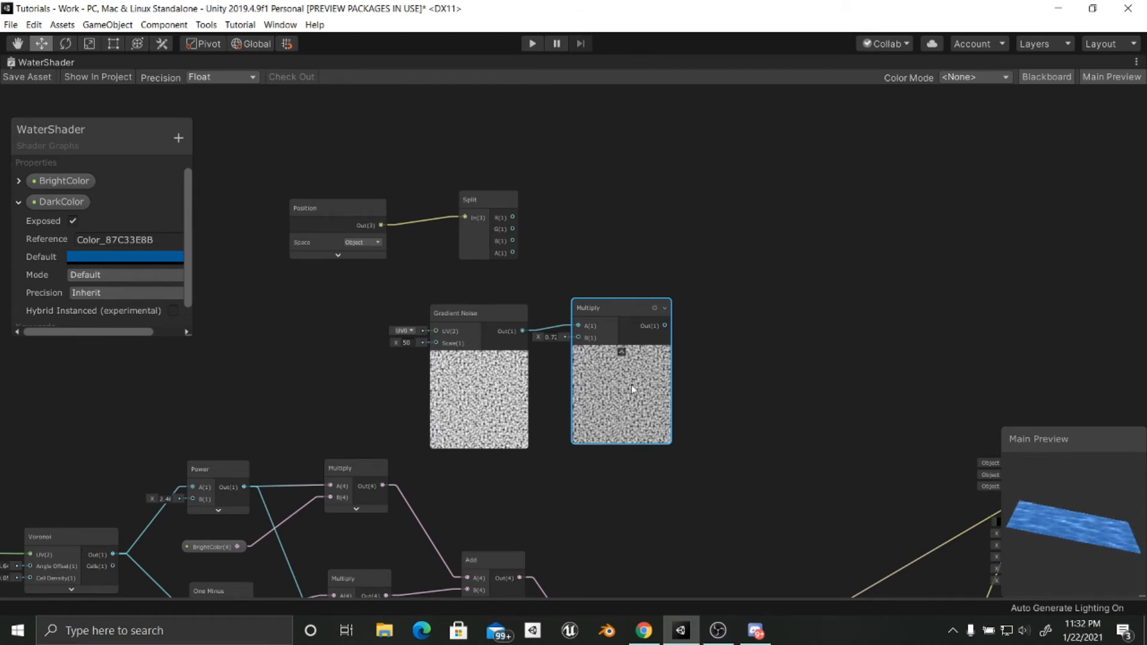
scroll(689, 322, "up", 4)
middle_click_drag(686, 333, 723, 372)
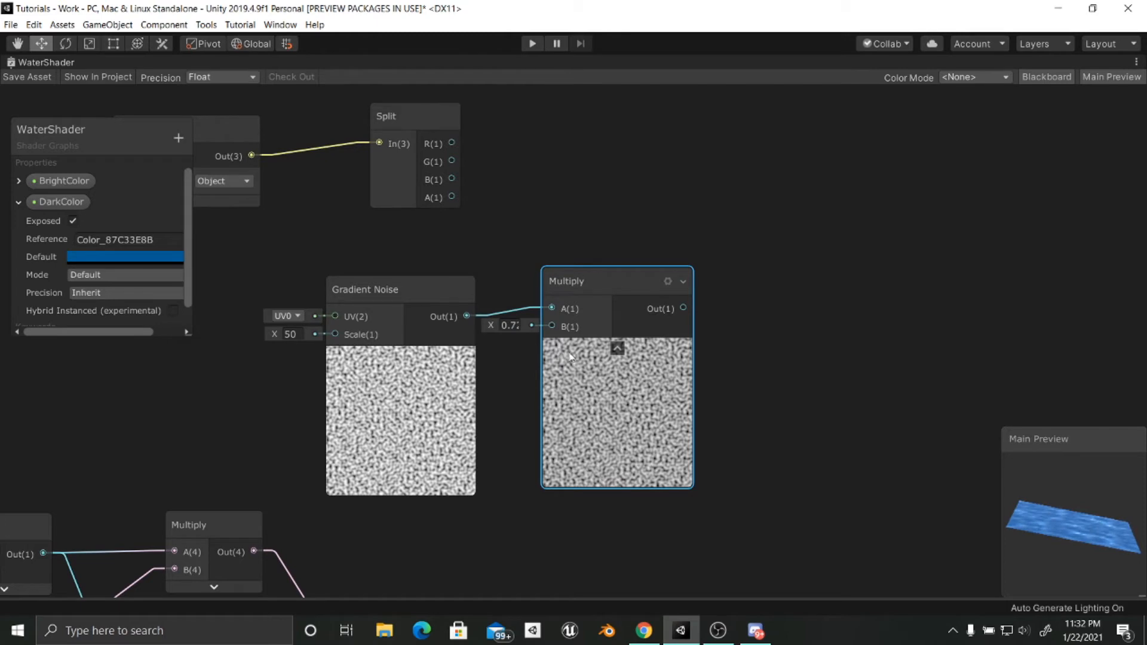
Step: Move the Gradient Noise node slightly up to line it up with its Multiply node
middle_click_drag(605, 372, 644, 384)
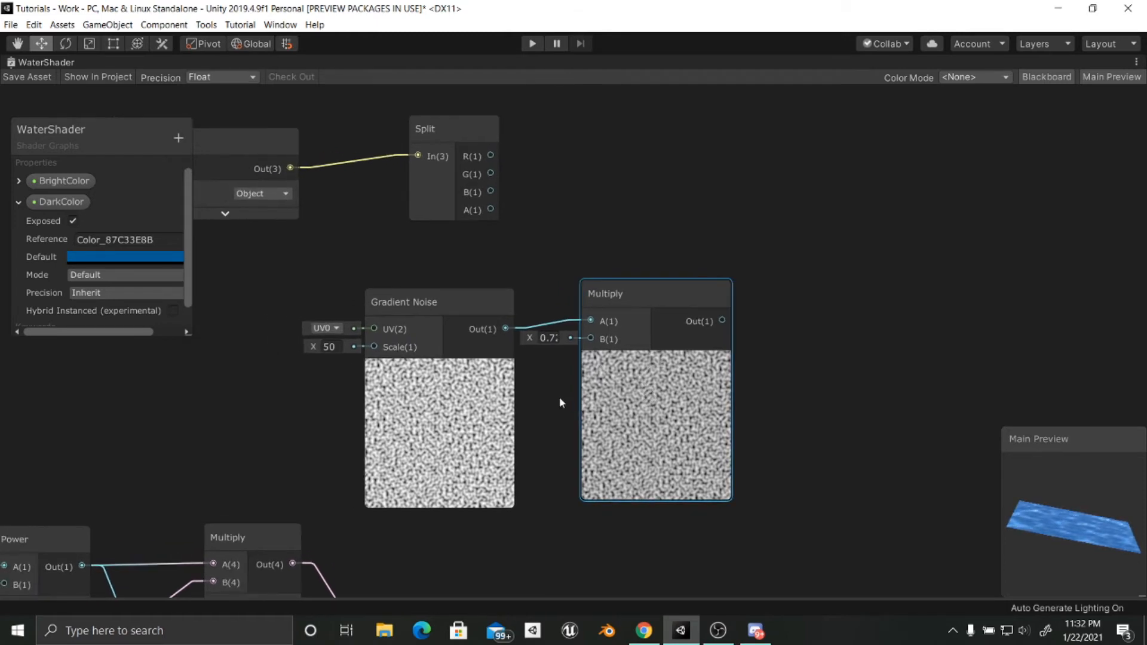
middle_click_drag(556, 402, 555, 415)
middle_click_drag(539, 273, 556, 260)
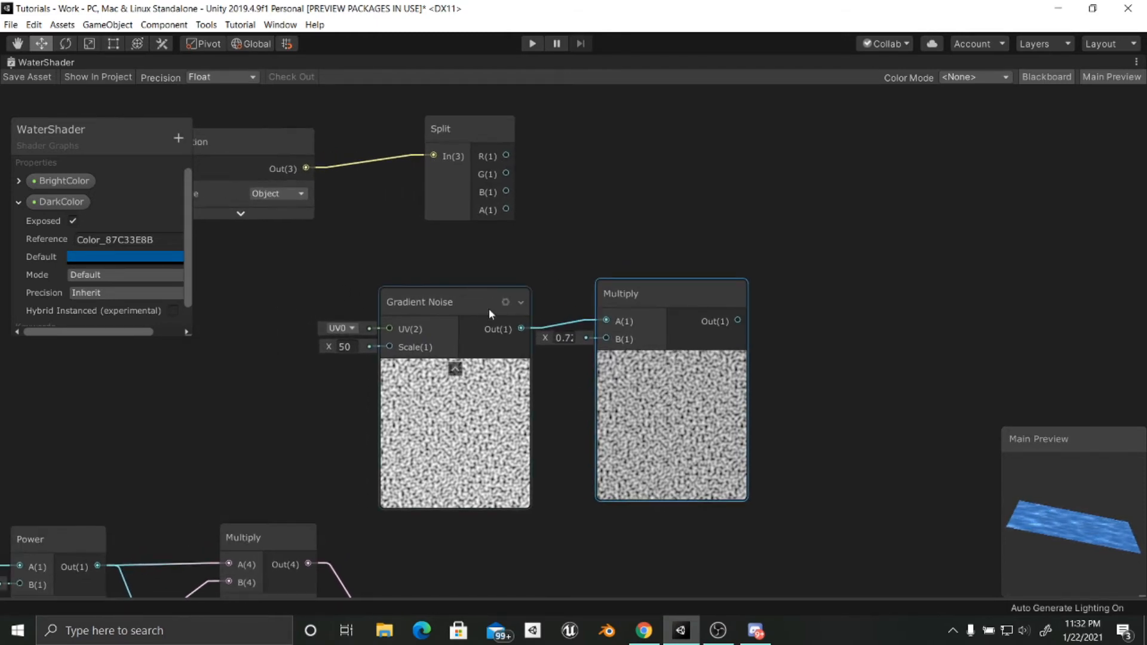
left_click_drag(473, 300, 478, 291)
middle_click_drag(651, 253, 546, 235)
middle_click_drag(668, 291, 604, 311)
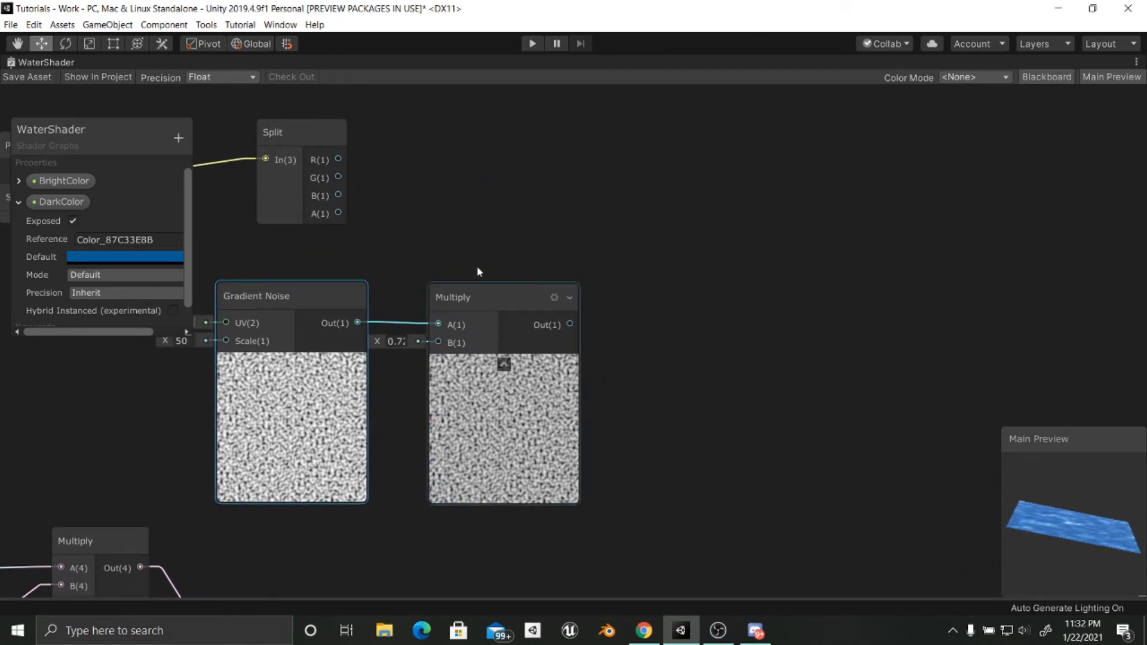
Step: Add a Vector 3 node in the free space to the right of the Split node and the Gradient Noise's Multiply node
middle_click_drag(418, 254, 495, 246)
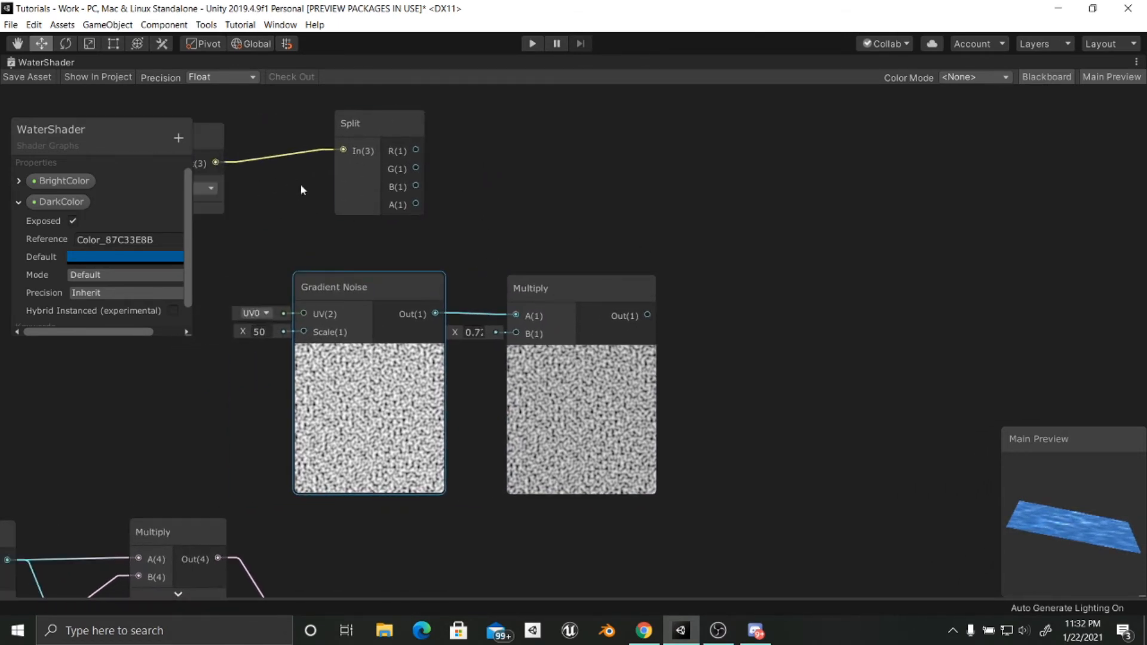
middle_click_drag(300, 184, 378, 222)
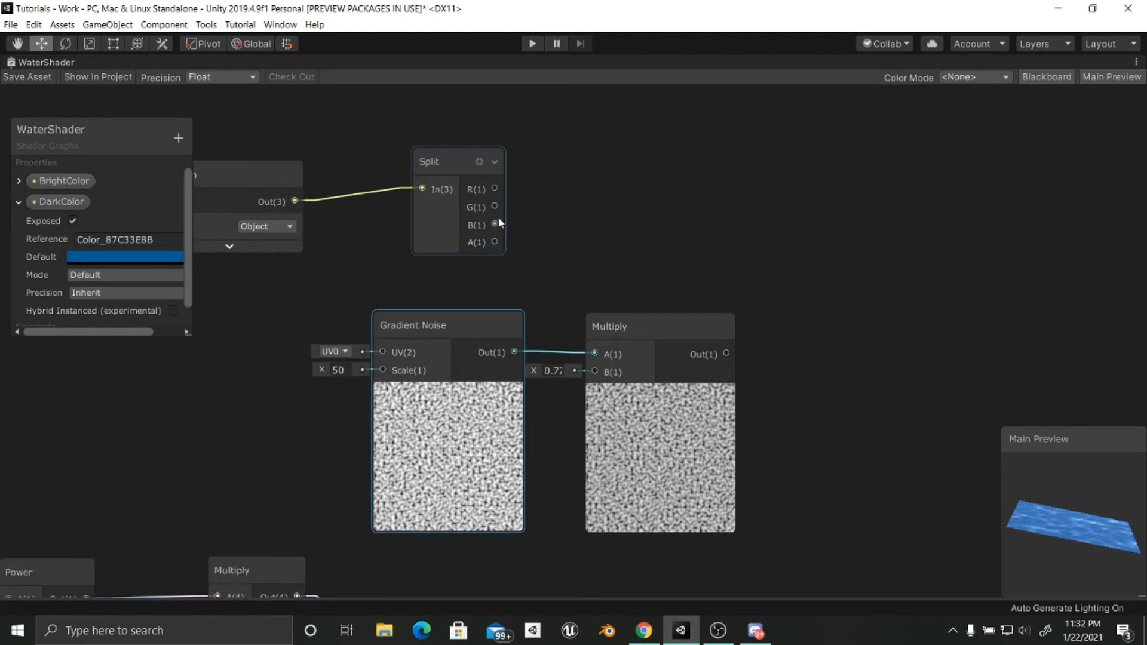
middle_click_drag(594, 228, 417, 226)
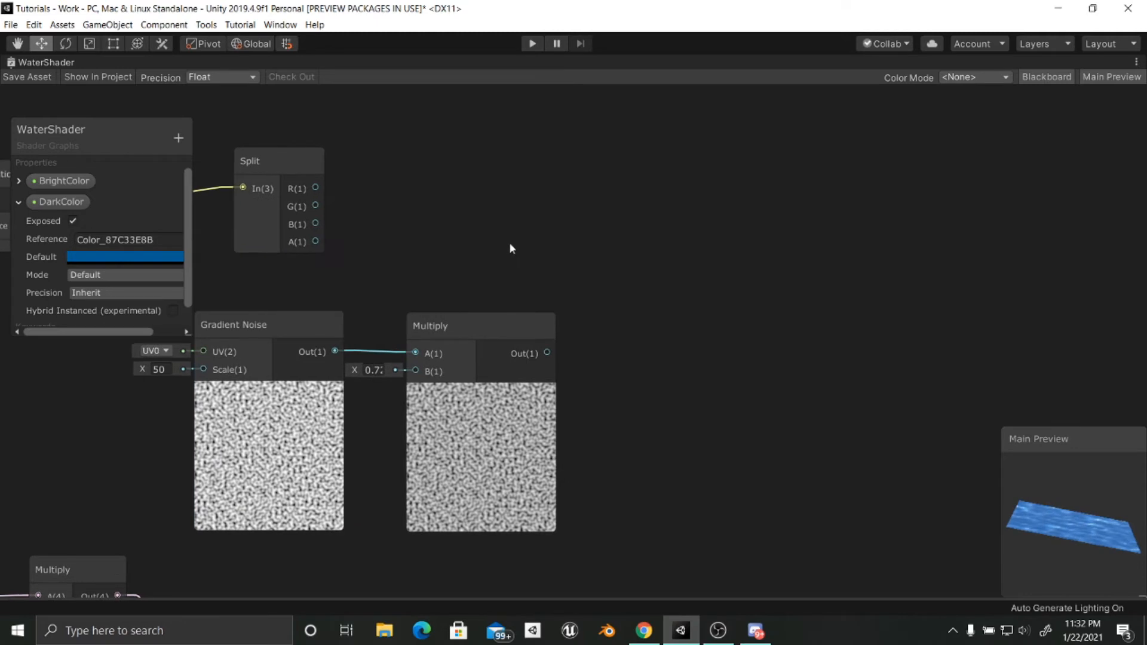
mouse_move(674, 306)
middle_mouse_down()
mouse_move(528, 223)
mouse_move(587, 256)
middle_mouse_up()
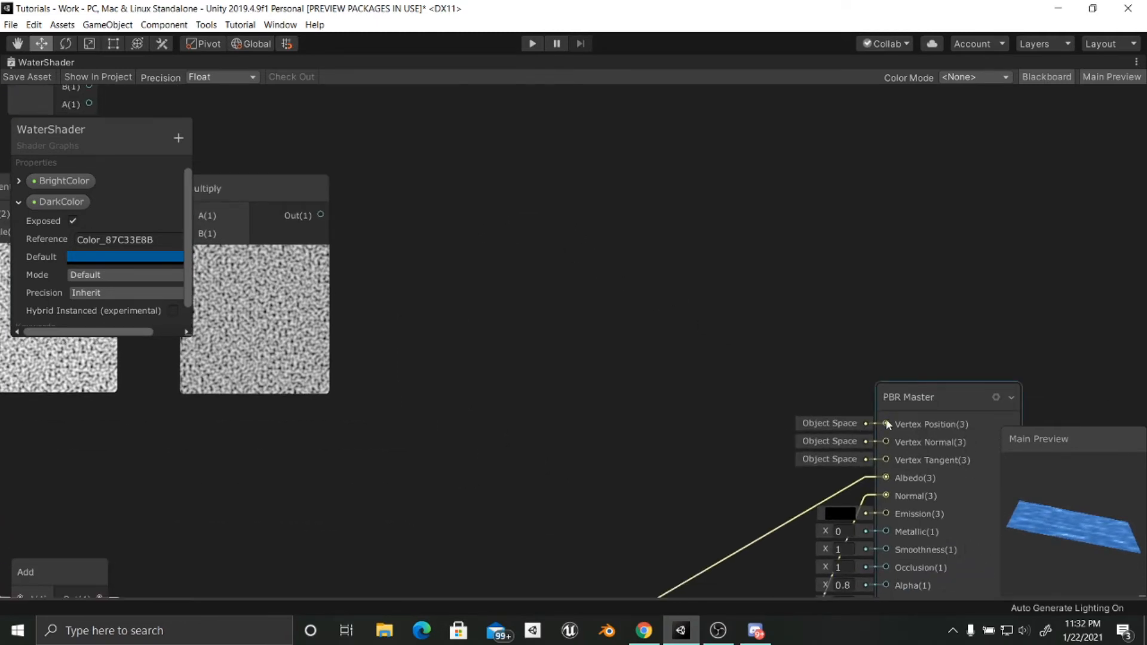
middle_click_drag(613, 290, 697, 331)
middle_click_drag(593, 316, 660, 359)
middle_click_drag(637, 315, 687, 346)
key("space")
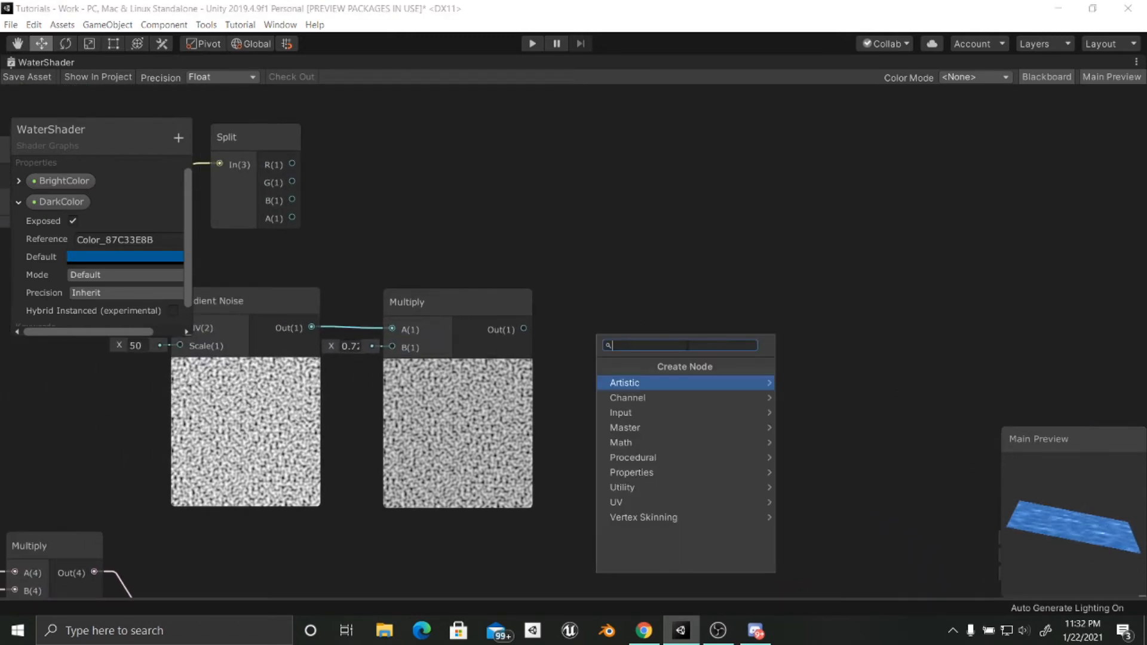
type("ve")
key("Down")
key("Down")
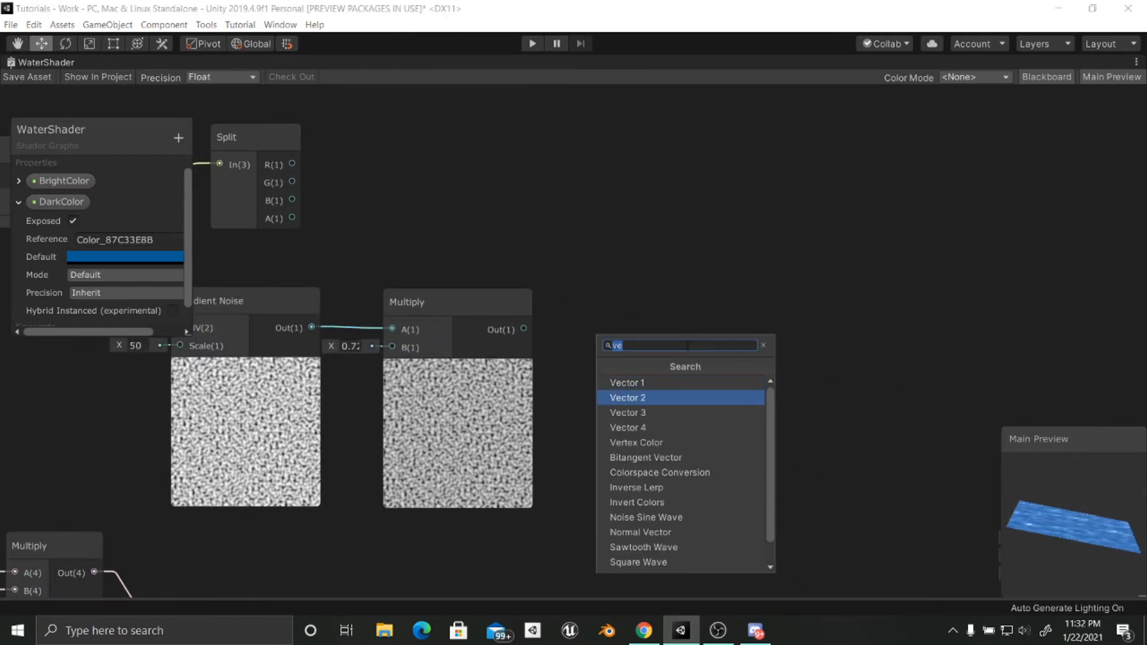
key("Return")
left_click_drag(722, 378, 709, 221)
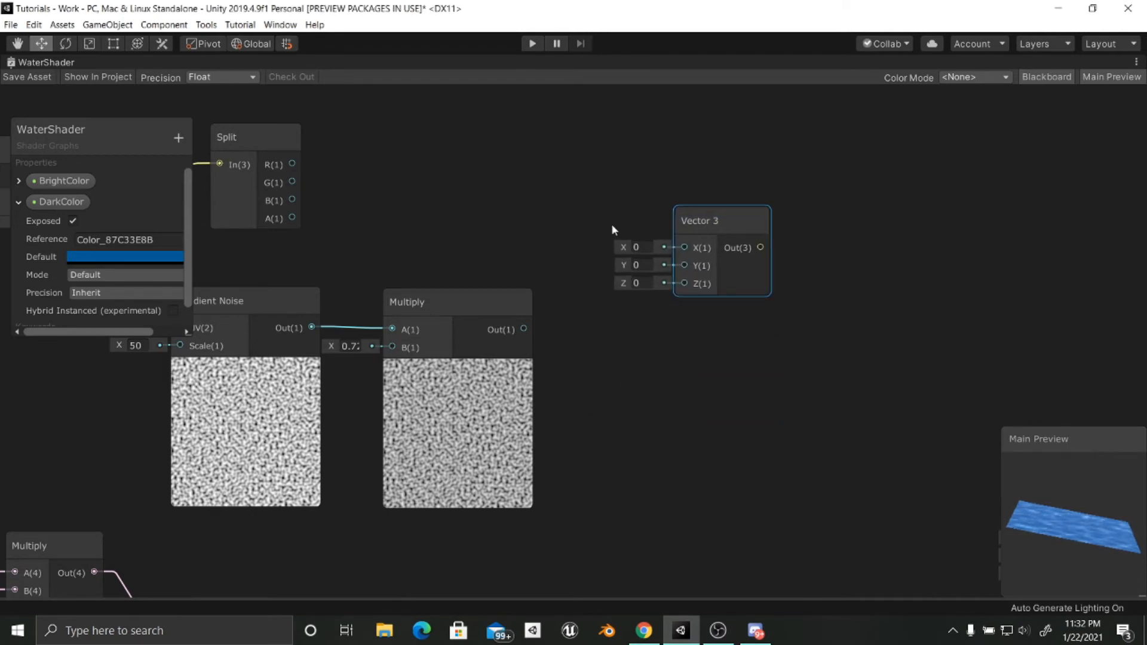
Step: Connect the Split node's R and B outputs to the Vector 3's X and Z inputs, and the Multiply output to Y
left_click_drag(291, 164, 685, 247)
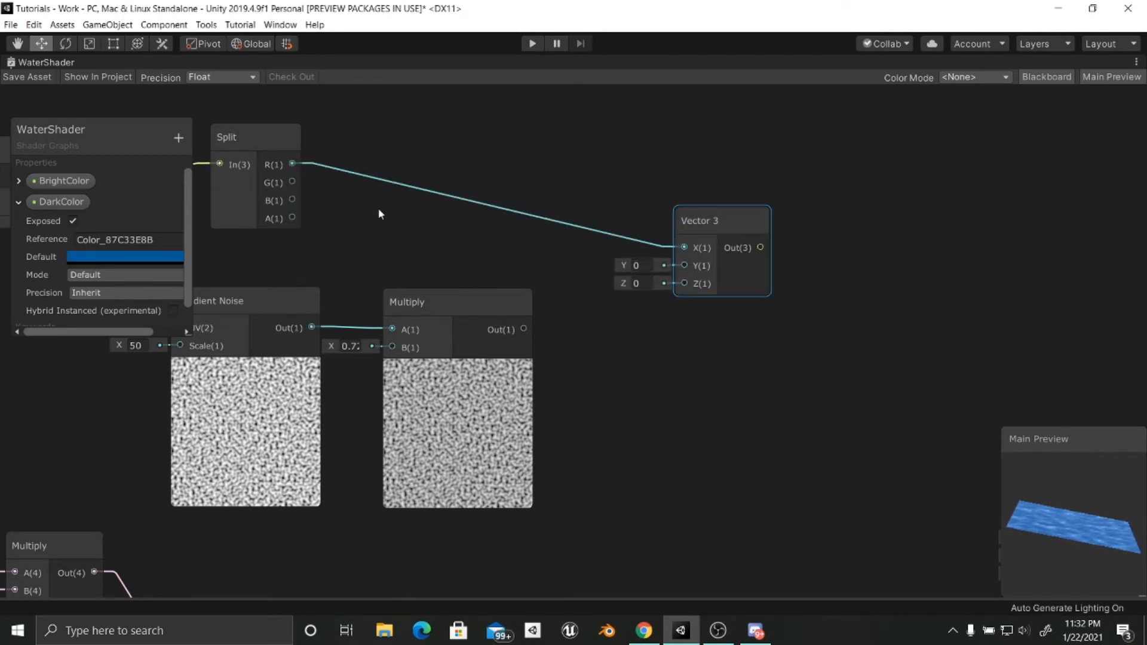
left_click_drag(297, 204, 459, 234)
left_click_drag(644, 266, 693, 289)
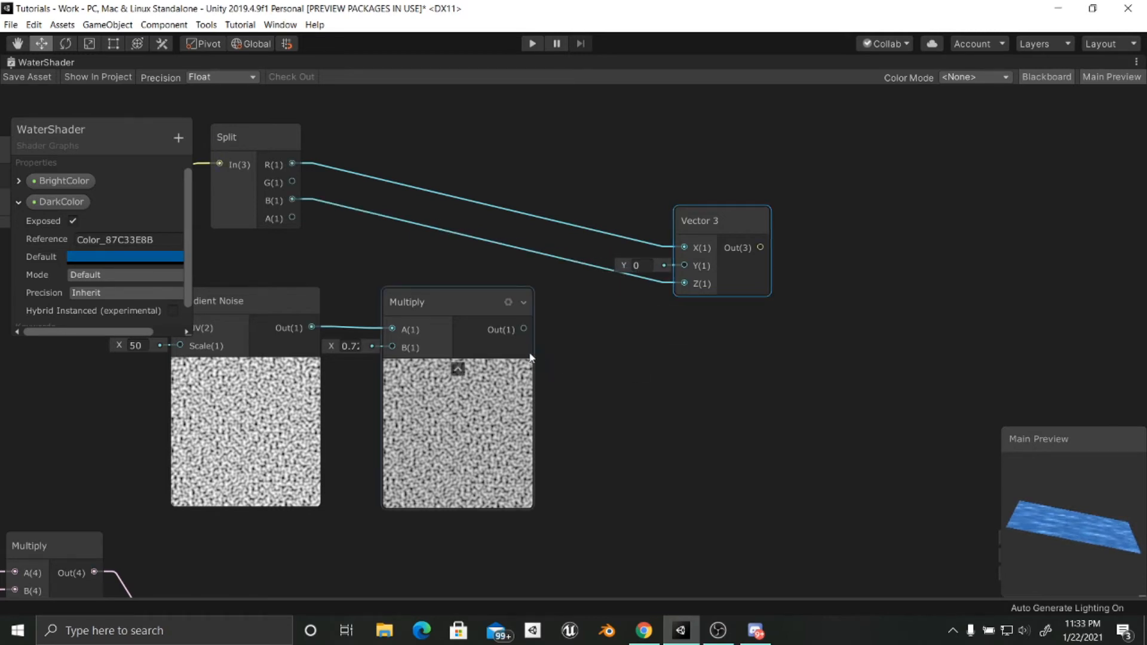
left_click_drag(523, 329, 679, 267)
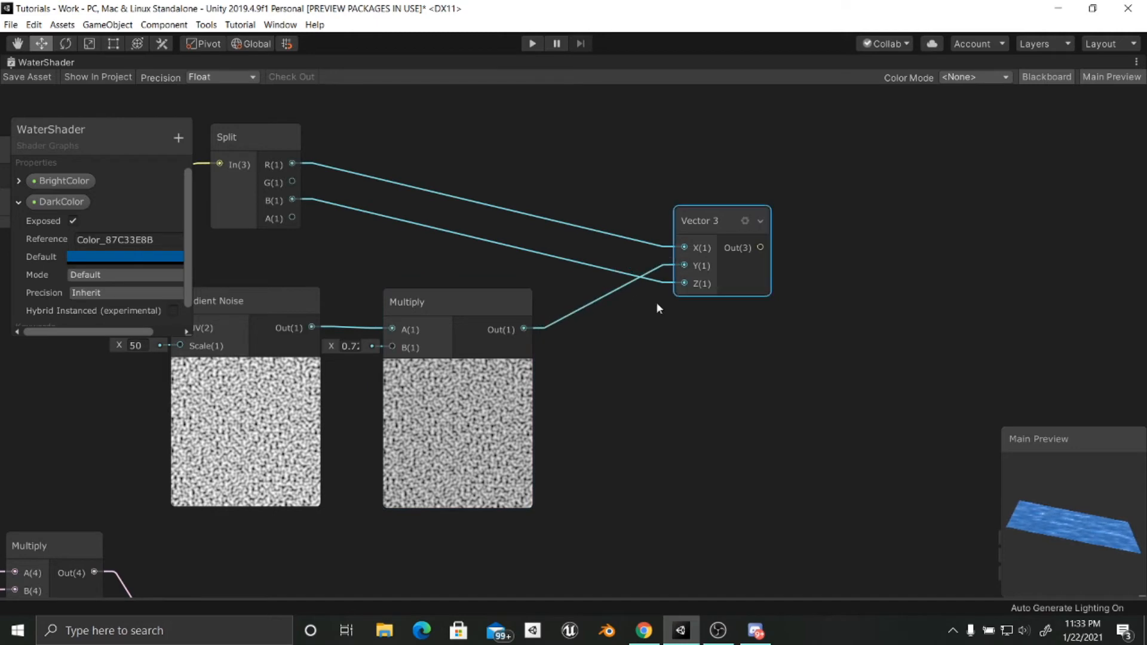
Step: Connect the Vector 3 output to the PBR Master's Vertex Position input and switch the main preview mesh to Sphere
middle_click_drag(621, 405, 748, 402)
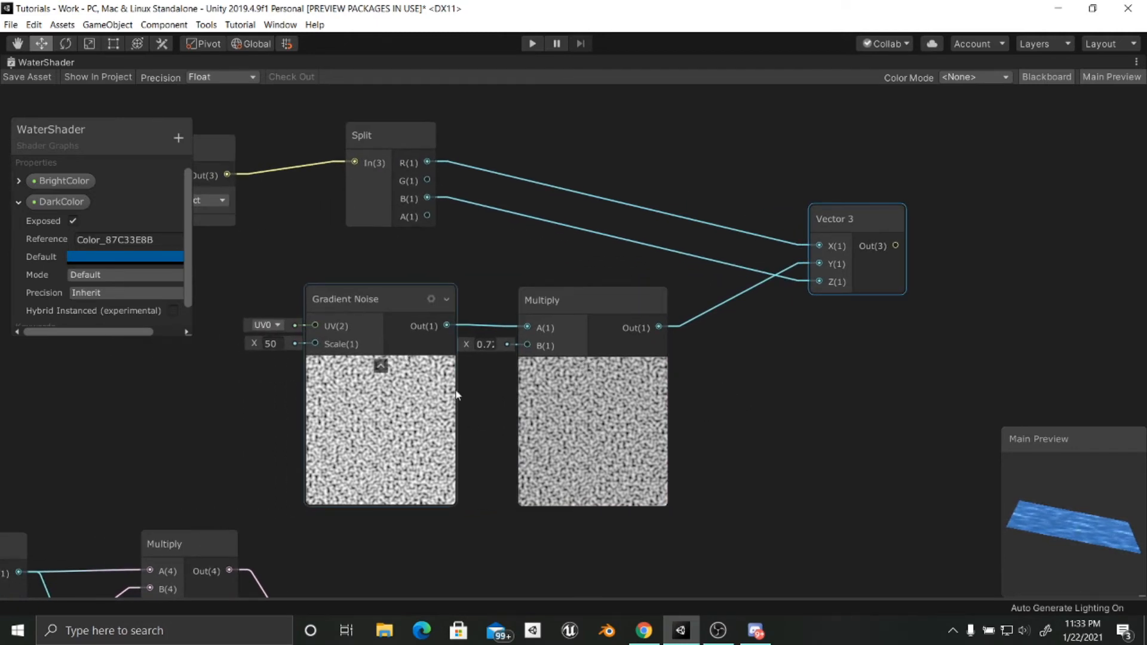
middle_click_drag(825, 423, 478, 364)
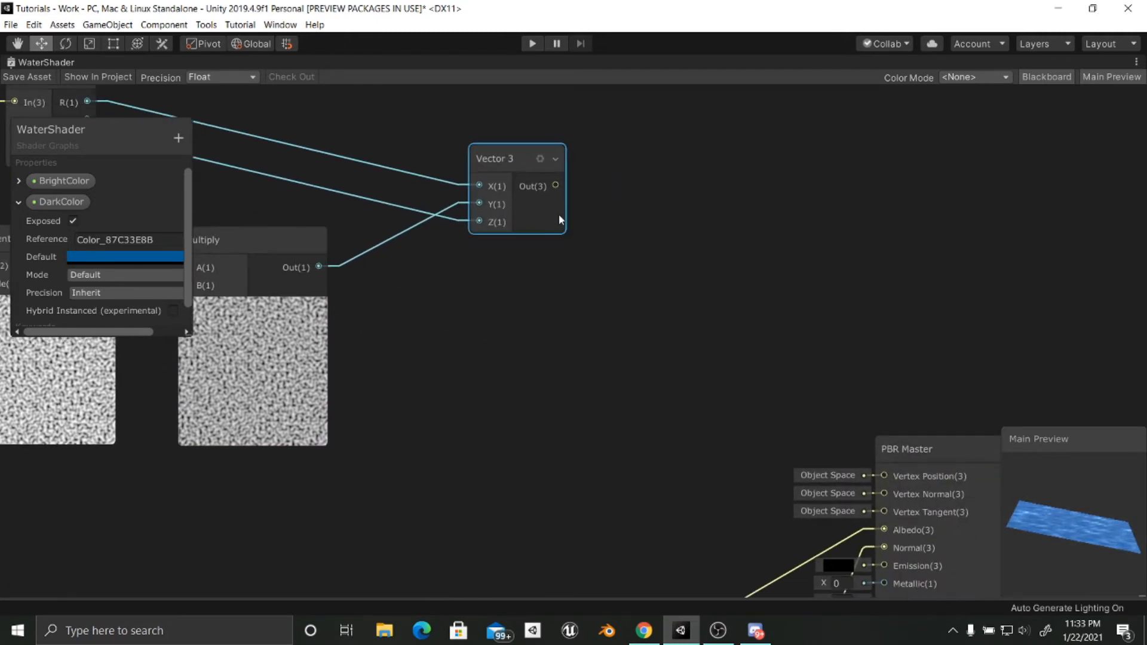
left_click_drag(556, 186, 885, 476)
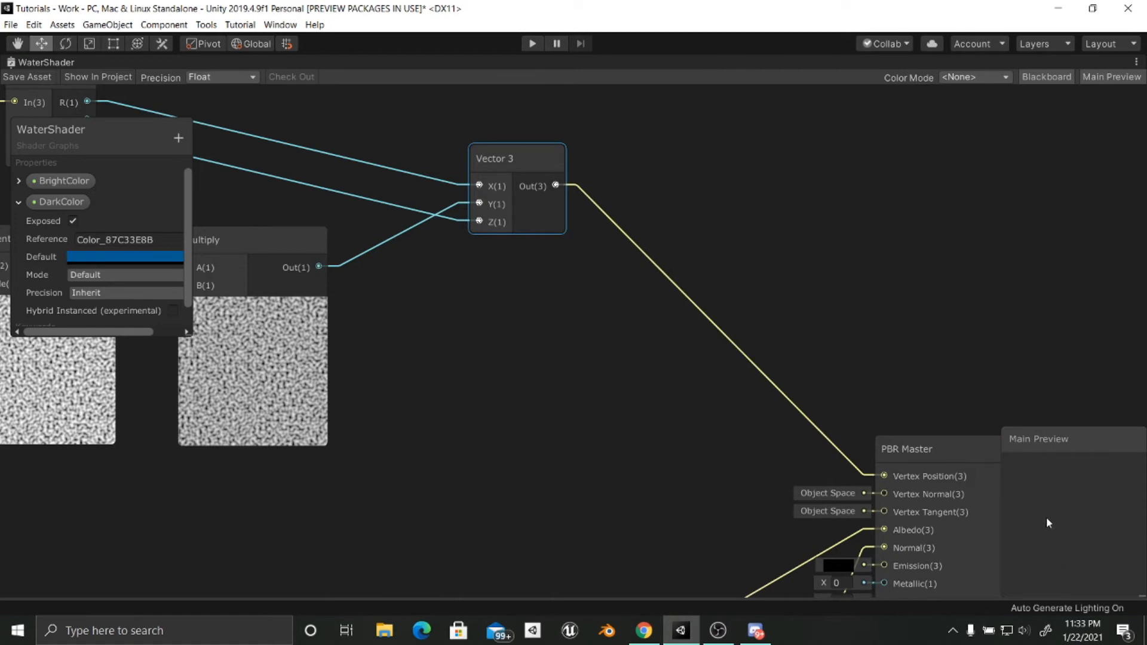
right_click(1053, 502)
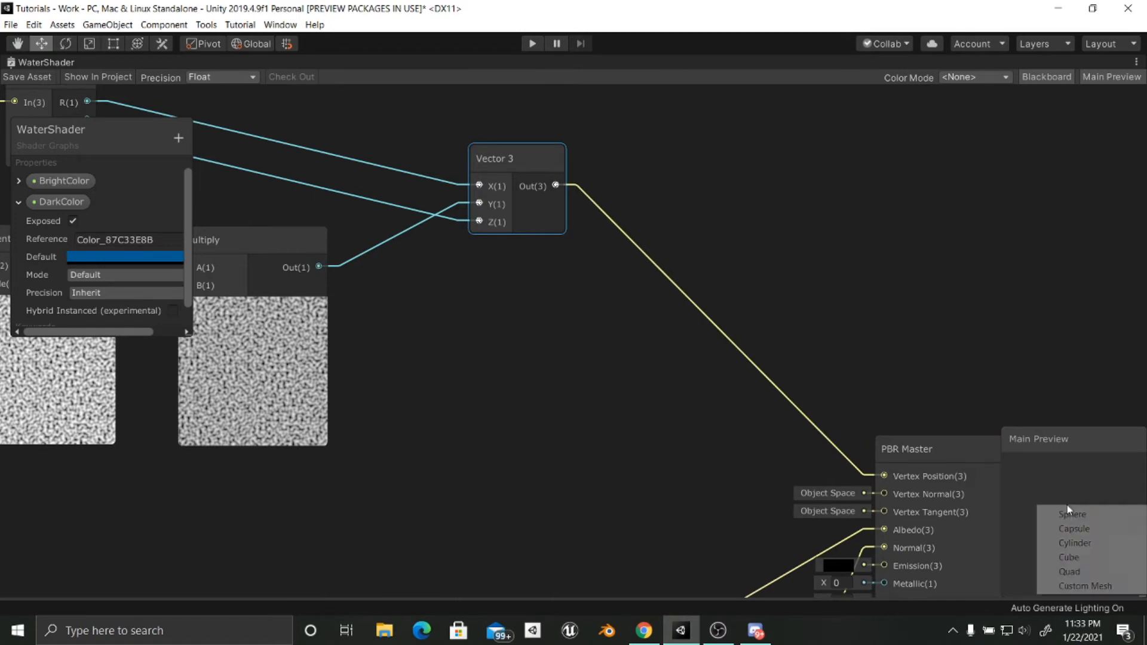
left_click(1074, 520)
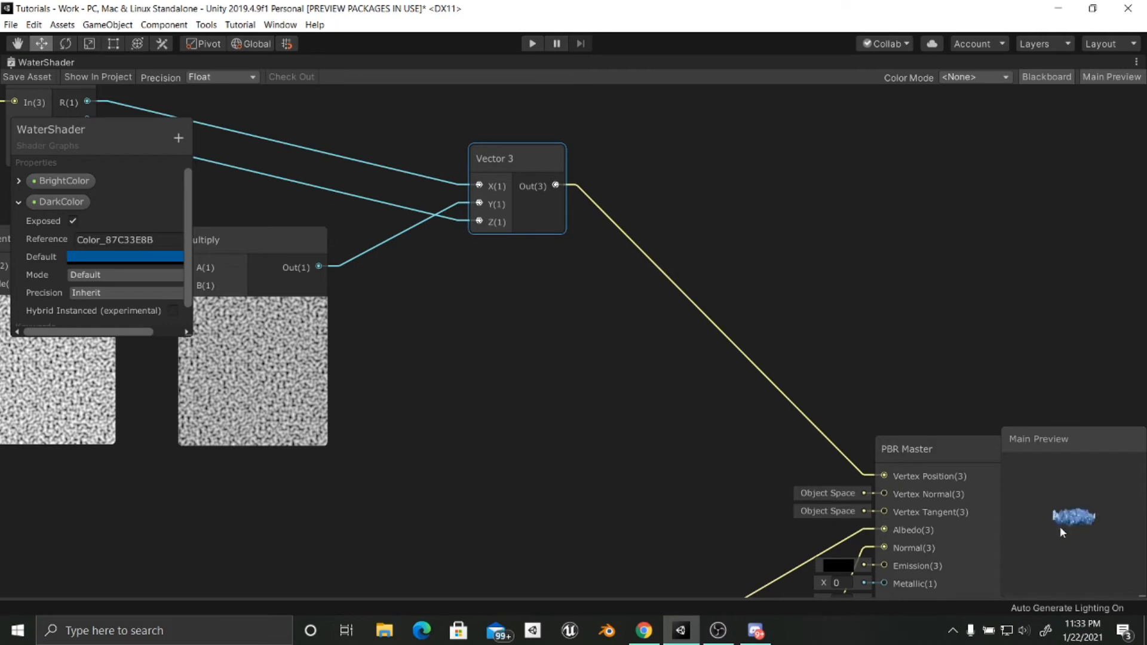
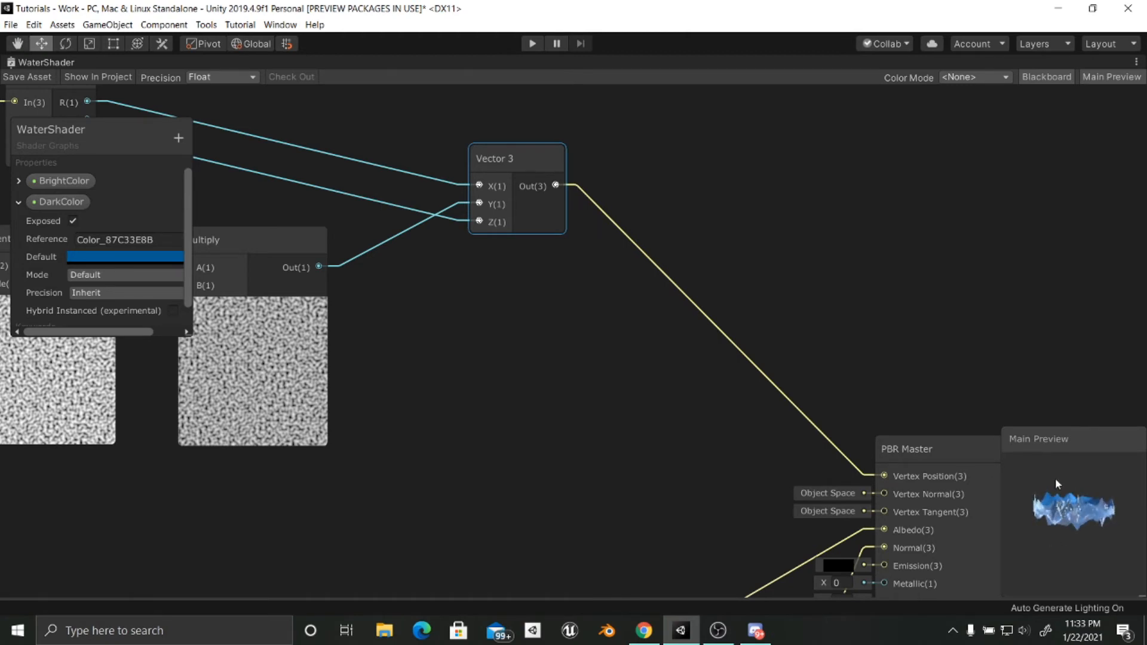
Step: Collapse the DarkColor property and add a Time node in the free space to the lower left of the Position node
scroll(536, 413, "down", 3)
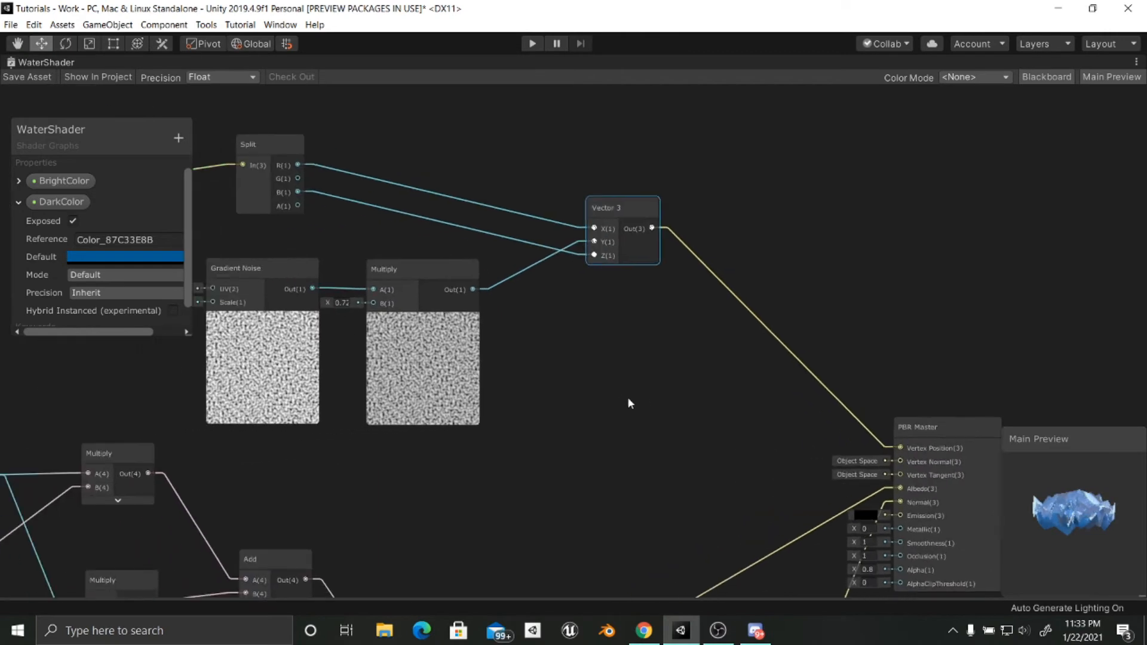
middle_click_drag(751, 440, 786, 423)
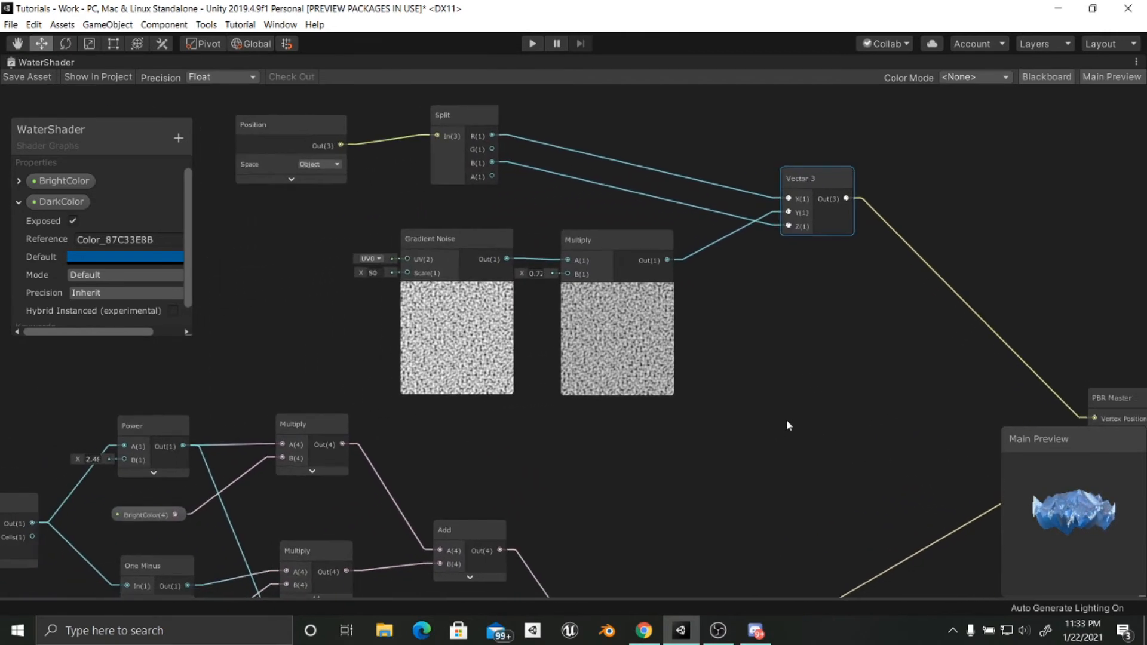
middle_click_drag(700, 411, 772, 419)
middle_click_drag(452, 329, 527, 327)
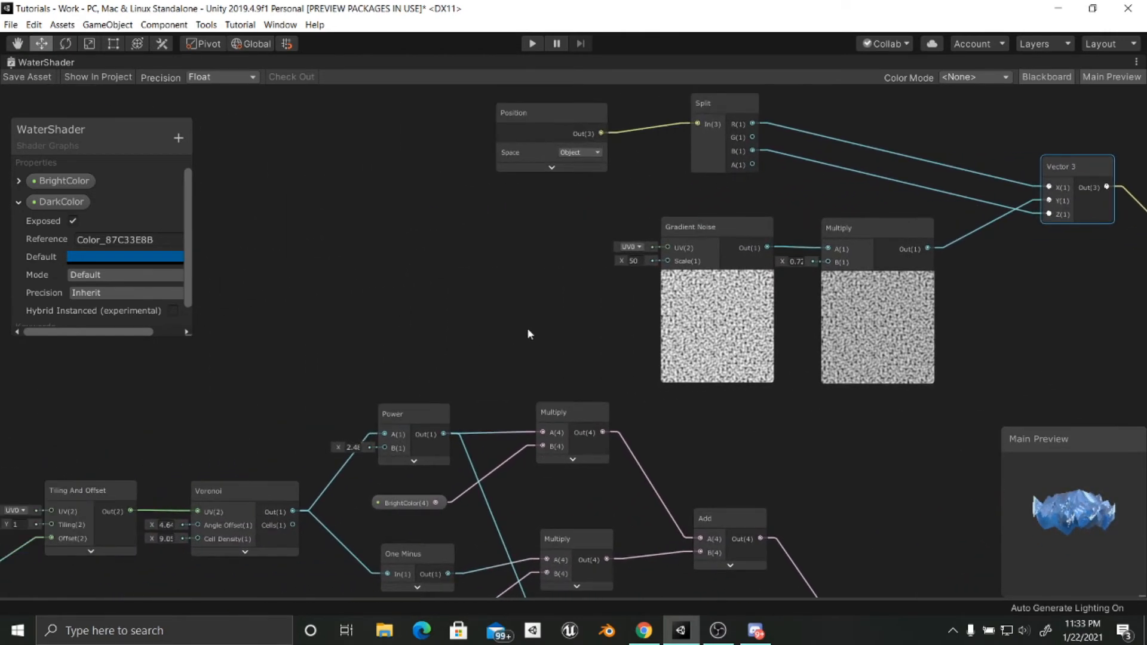
left_click(18, 202)
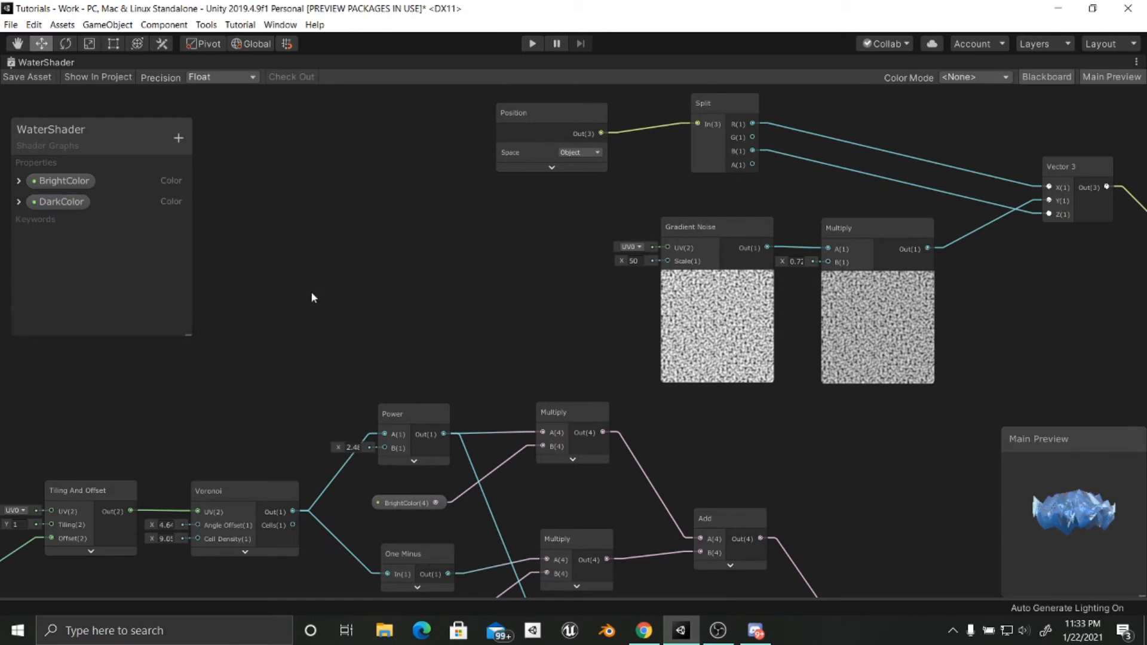
key("space")
type("time")
key("Return")
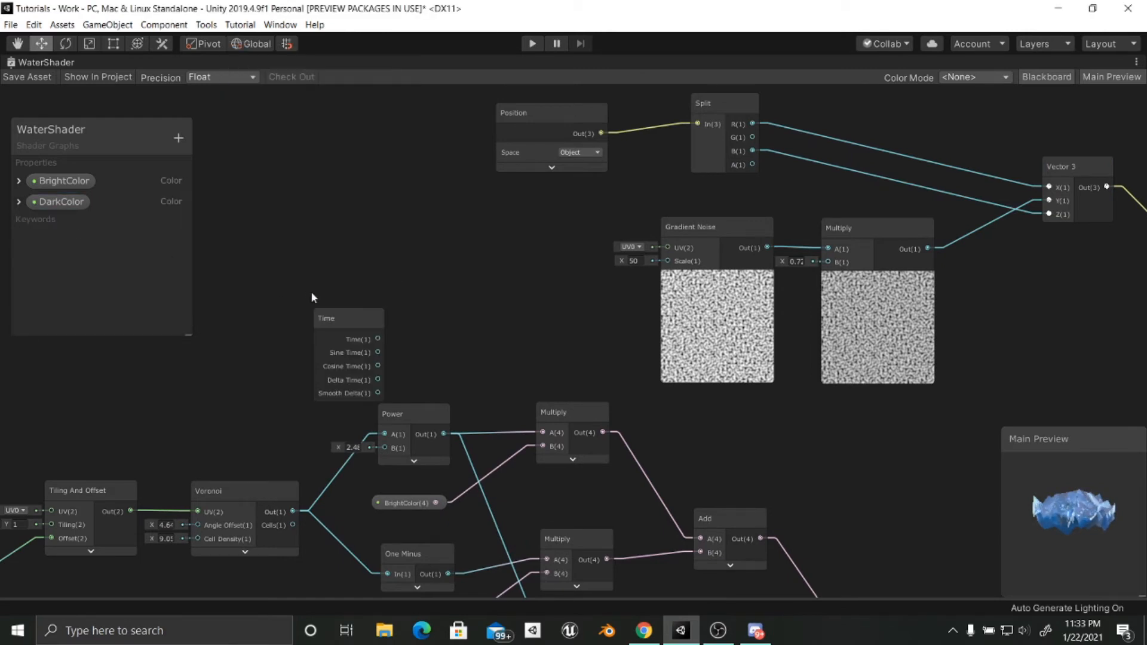
left_click_drag(356, 314, 367, 187)
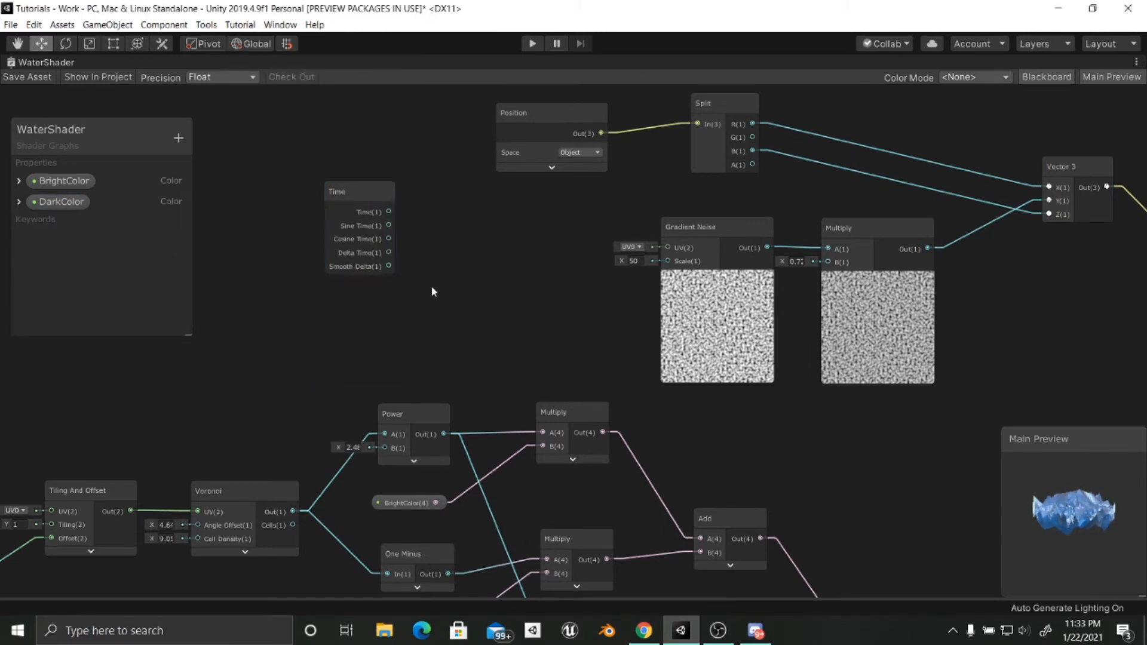
Step: Add a Divide node below the Time node and set its B value to 25
key("space")
type("di")
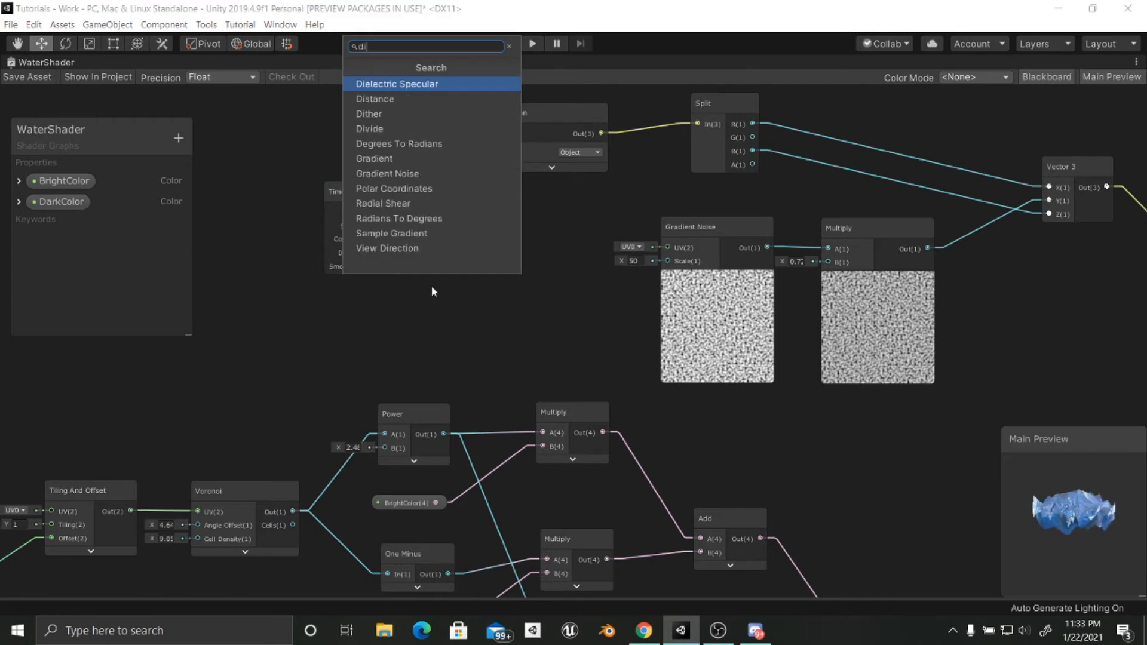
key("Down")
key("Down")
key("Down")
key("Down")
key("Up")
key("Return")
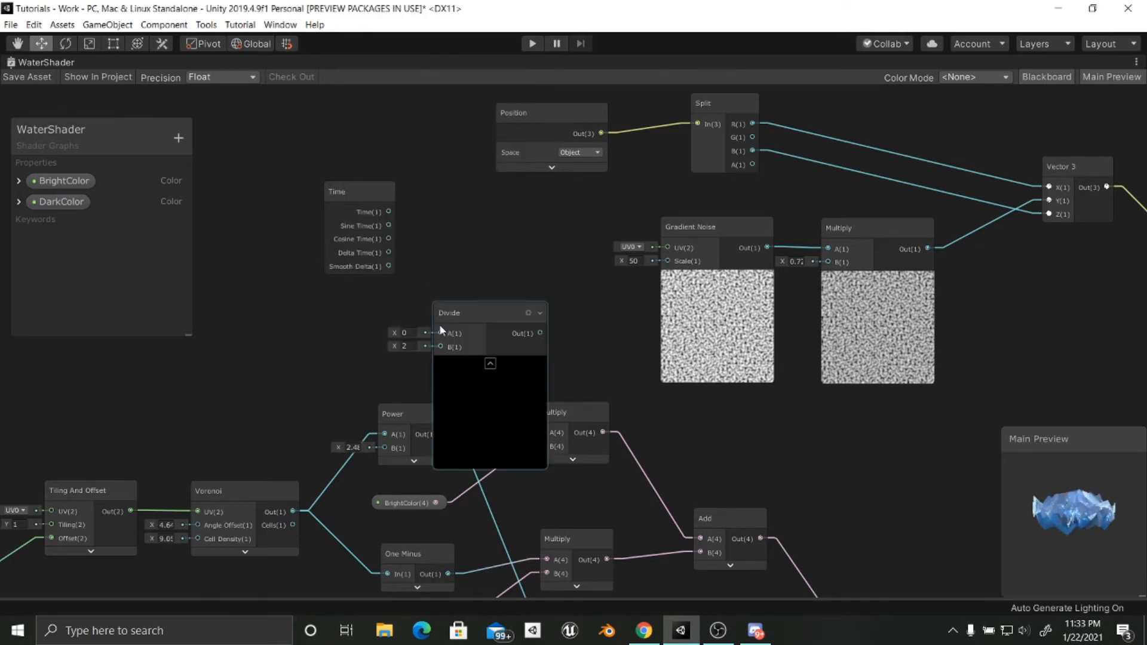
left_click(405, 346)
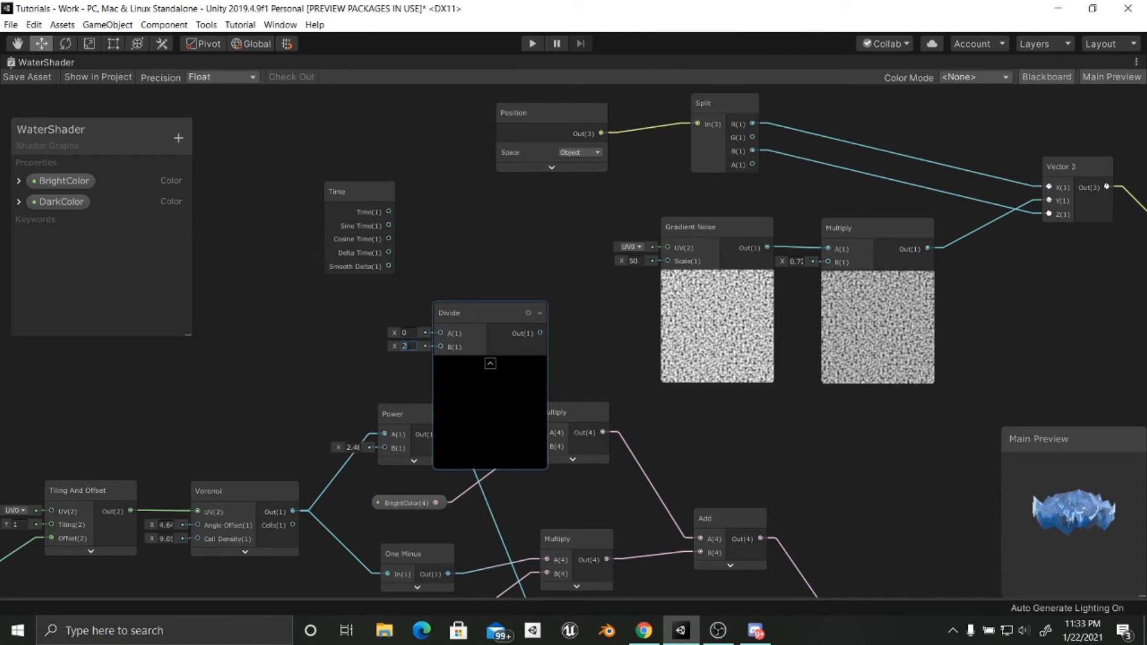
left_click(367, 332)
Step: Place the Divide node beside the Time node with its preview collapsed, and connect the Time output to its A input
left_click_drag(456, 317, 394, 313)
left_click(380, 351)
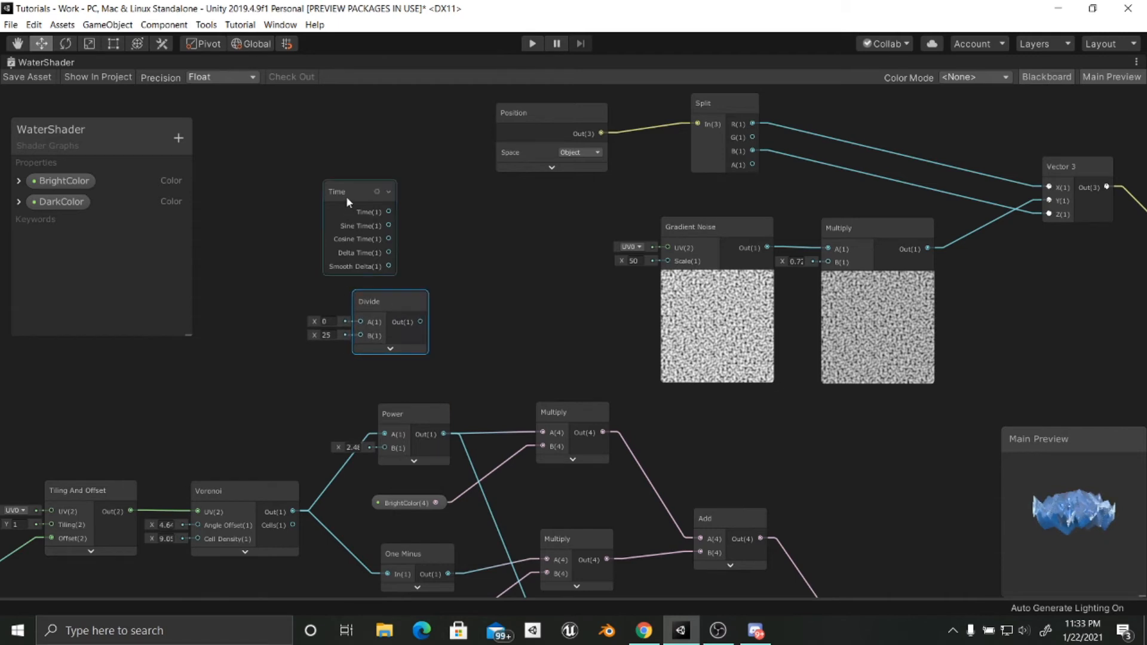
left_click_drag(346, 196, 377, 196)
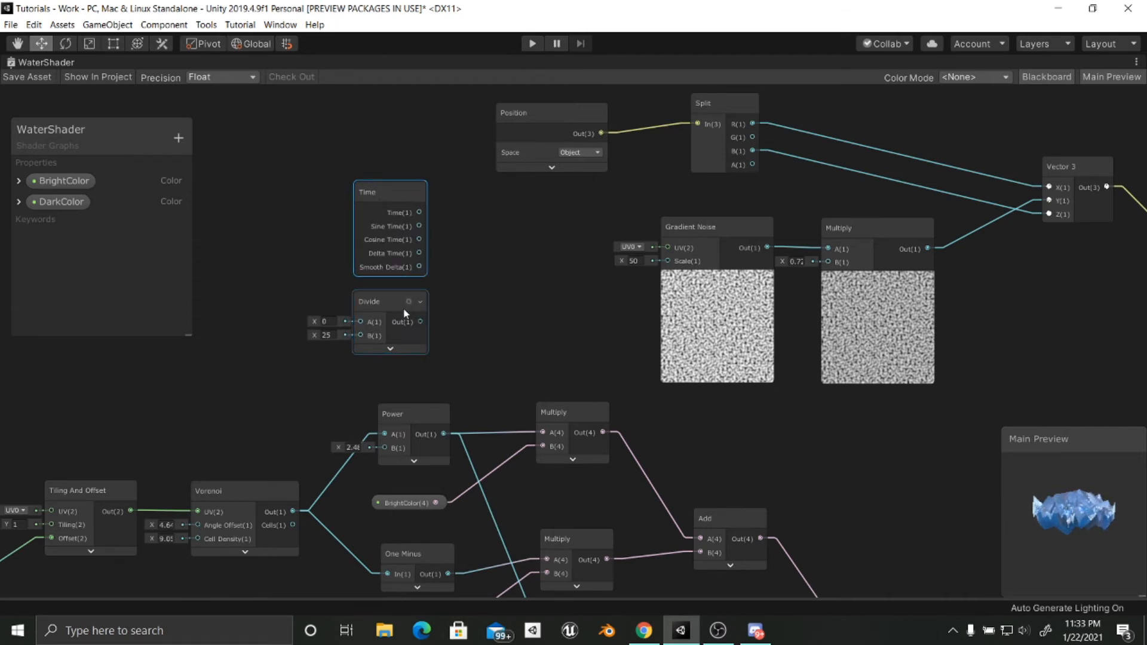
left_click_drag(405, 314, 522, 283)
left_click_drag(419, 212, 490, 220)
left_click(549, 274)
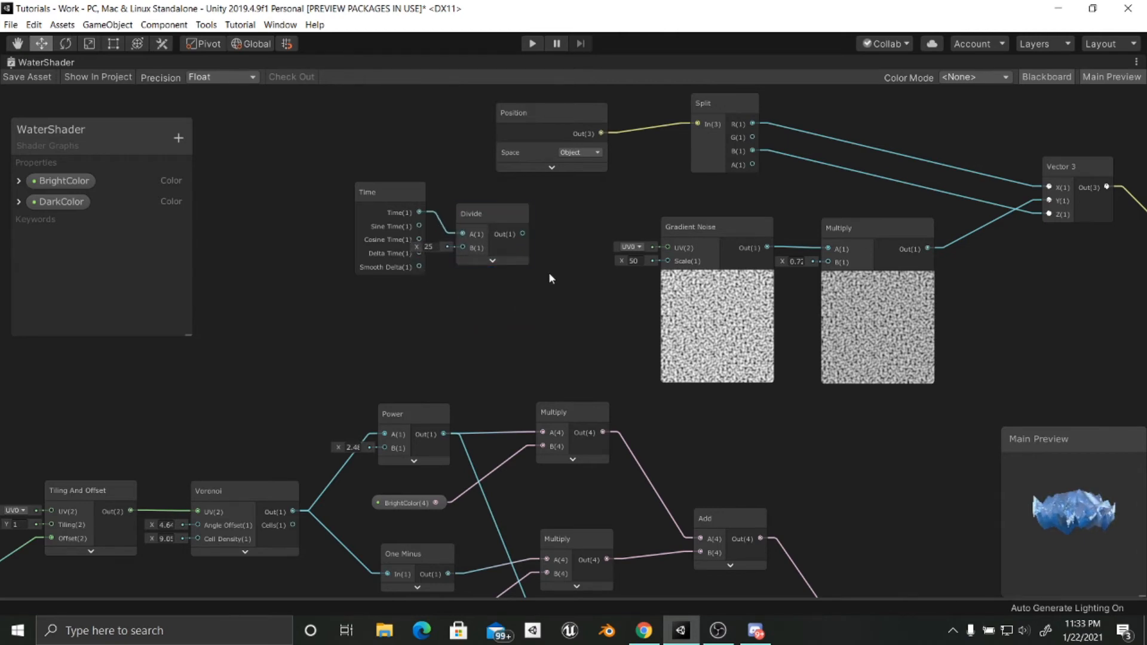
Step: Add a Tiling And Offset node between the Divide and Gradient Noise nodes
key("space")
type("til")
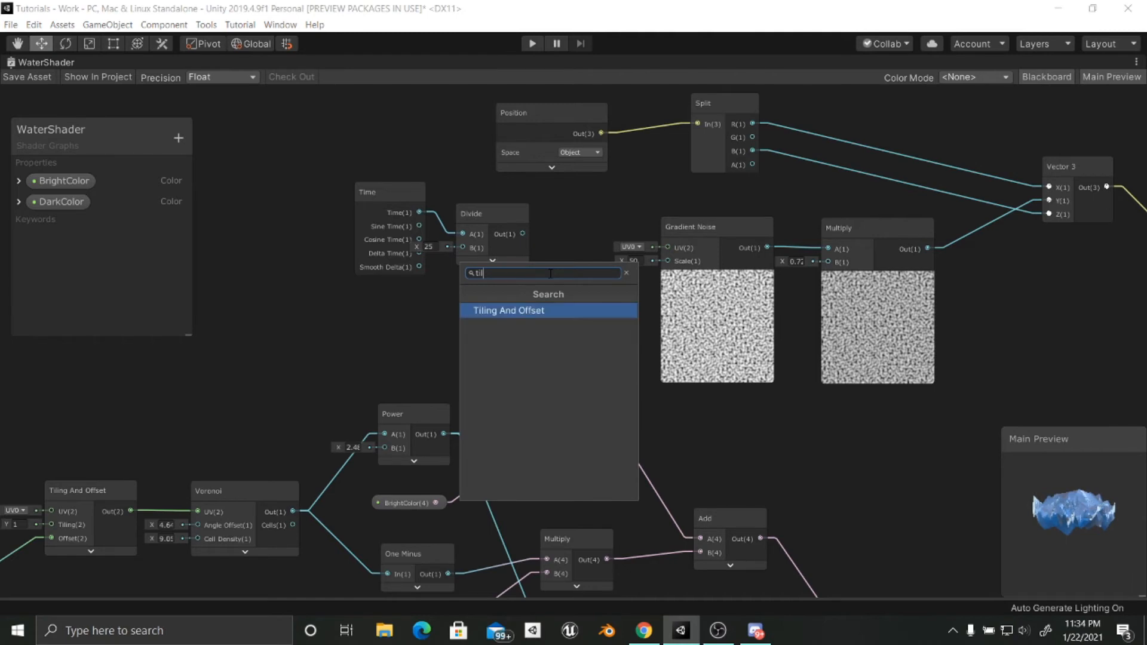
key("Return")
left_click_drag(577, 289, 576, 223)
Step: Move the Time, Divide and Tiling And Offset nodes together to the left, clear of the Gradient Noise node
left_click_drag(366, 168, 577, 311)
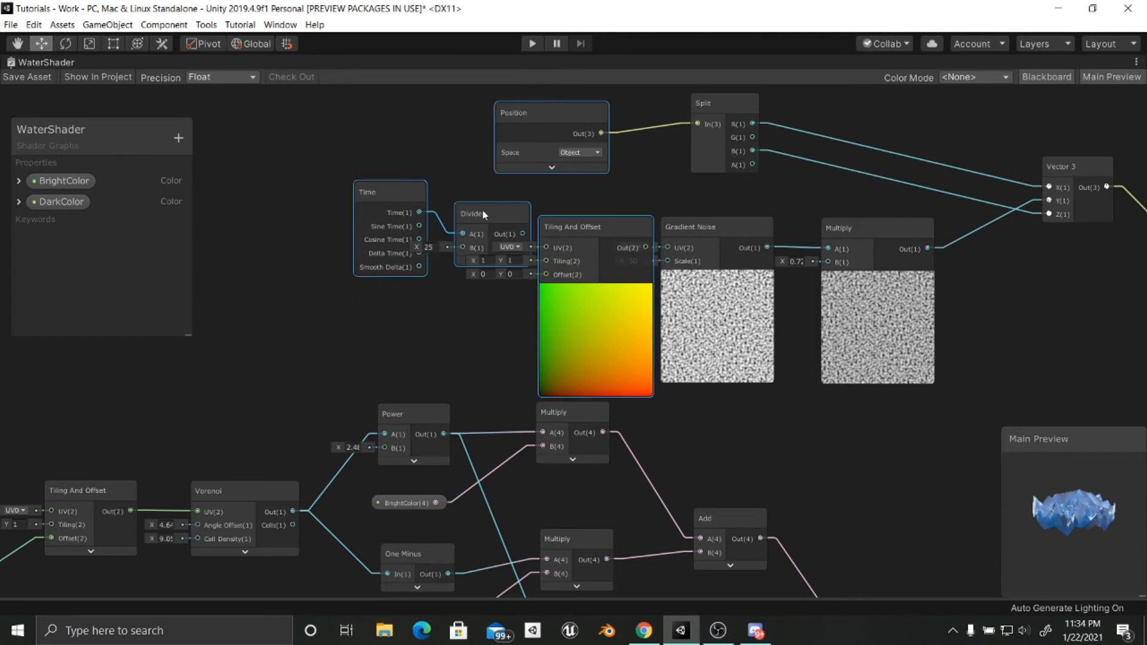
left_click(387, 155)
left_click(574, 236)
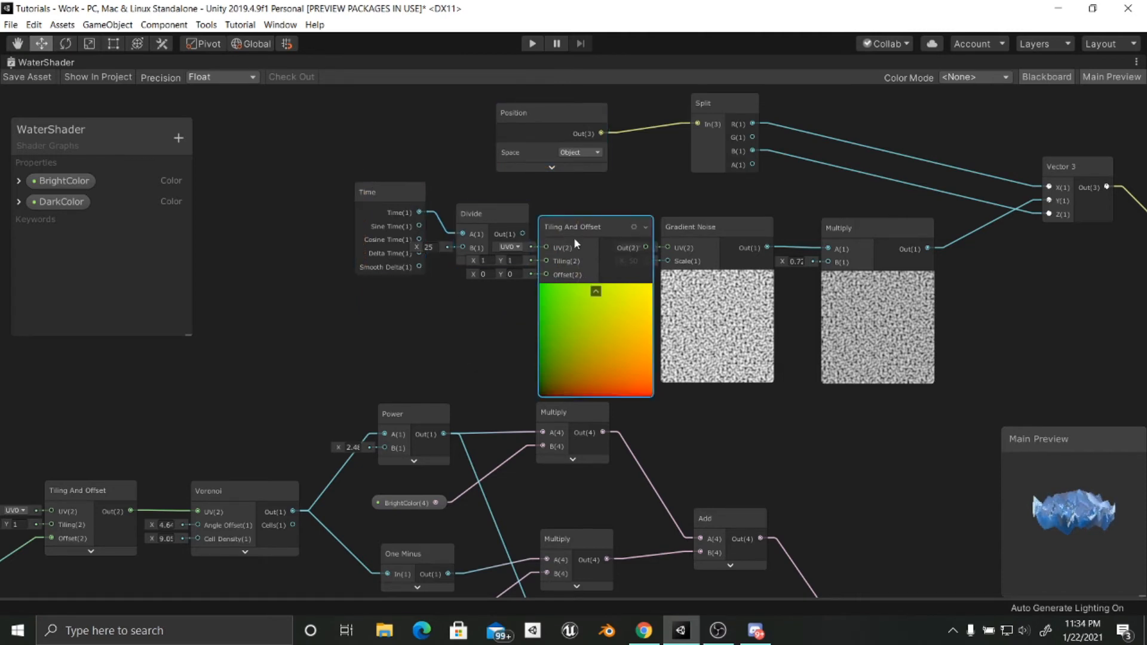
left_click(463, 213, "ctrl")
left_click(411, 194, "ctrl")
left_click_drag(561, 237, 457, 216)
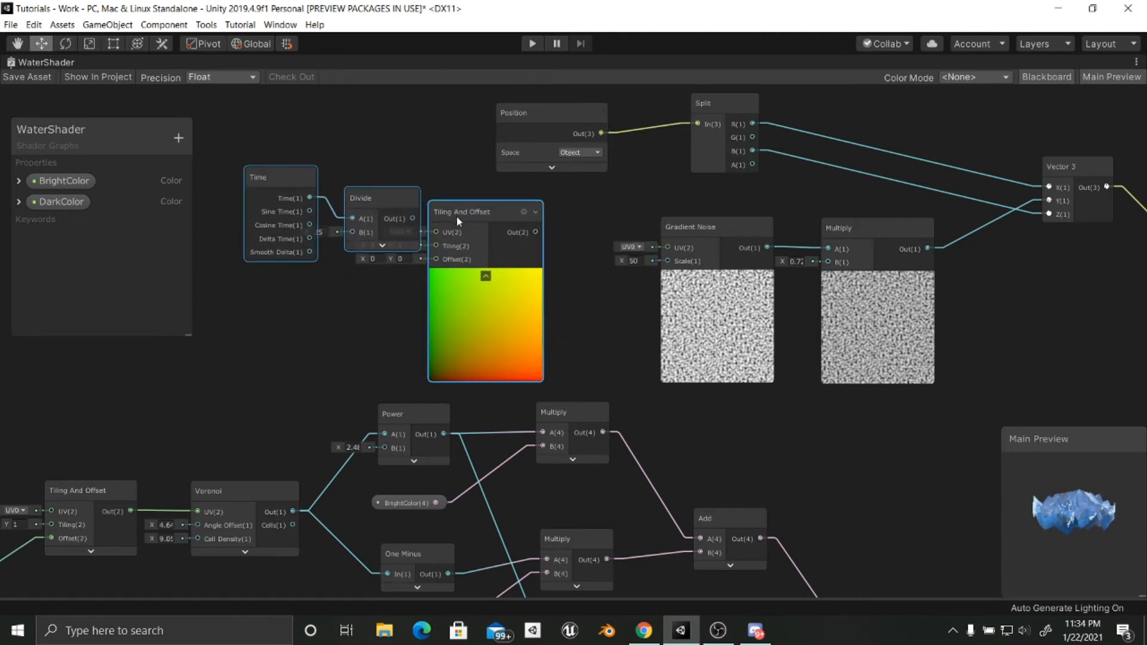
Step: Connect the Tiling And Offset output to the Gradient Noise node's UV input
left_click_drag(536, 229, 669, 257)
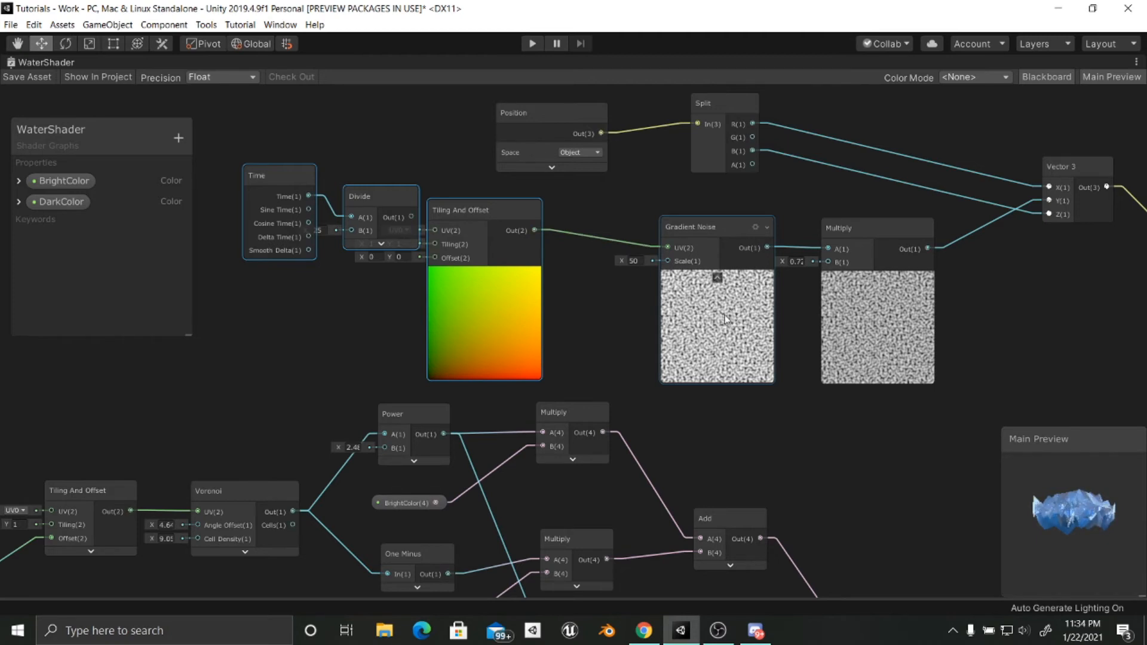
scroll(599, 338, "up", 3)
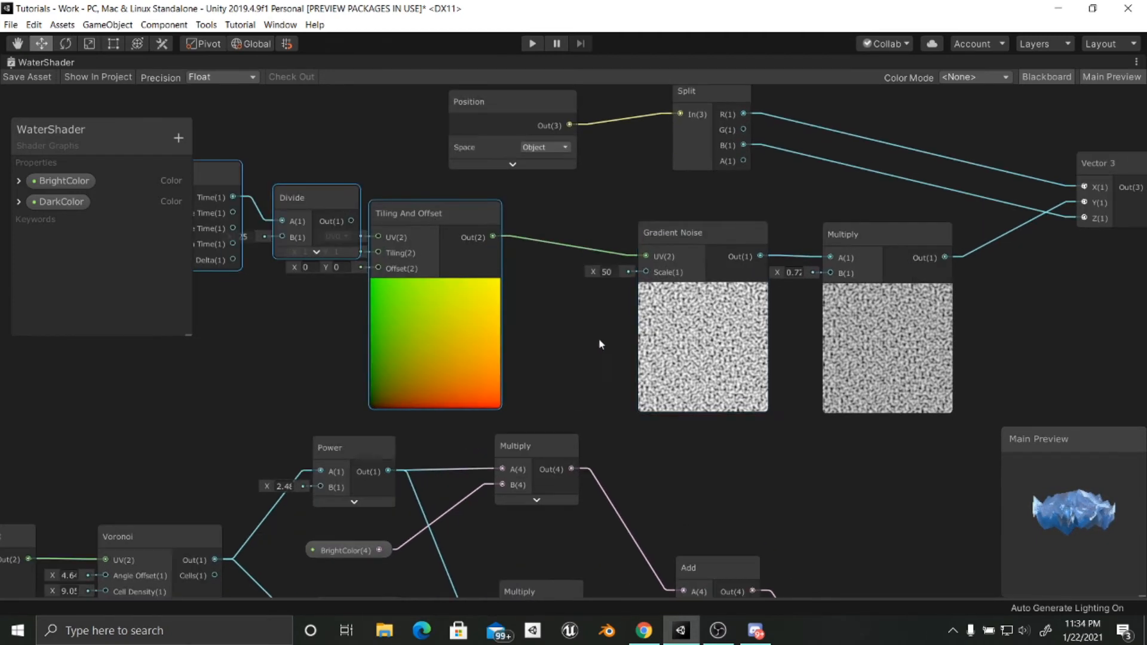
scroll(602, 357, "up", 2)
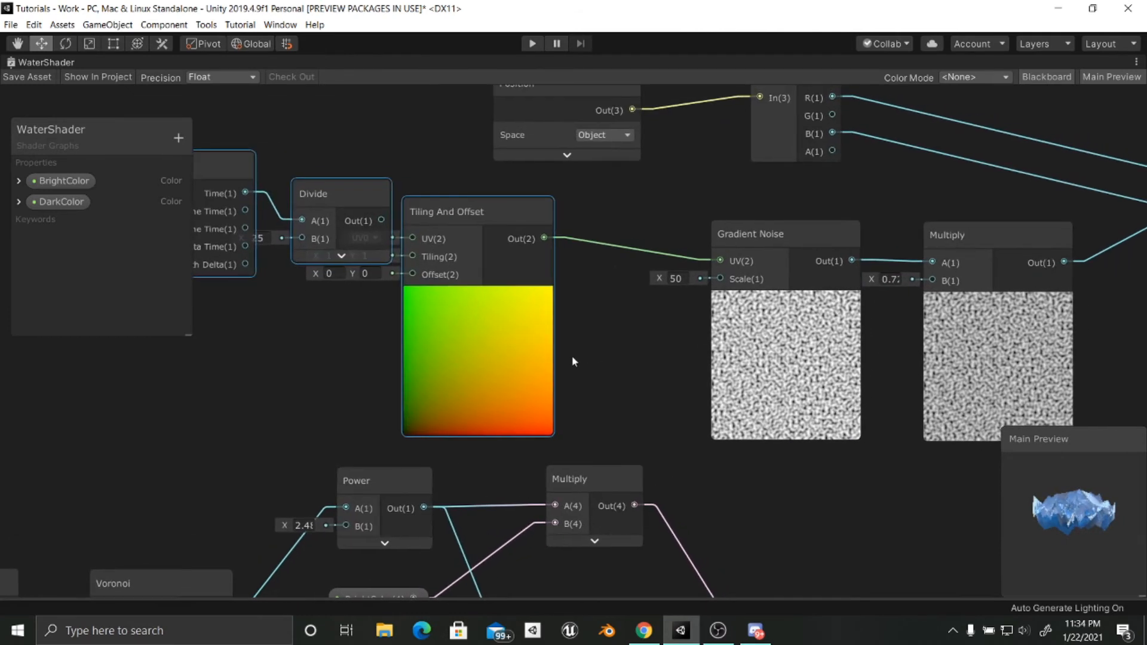
Step: Space the Time, Divide and Tiling And Offset nodes apart and connect the Divide output to the Tiling And Offset node's Offset input
left_click_drag(548, 208, 591, 207)
left_click(342, 165)
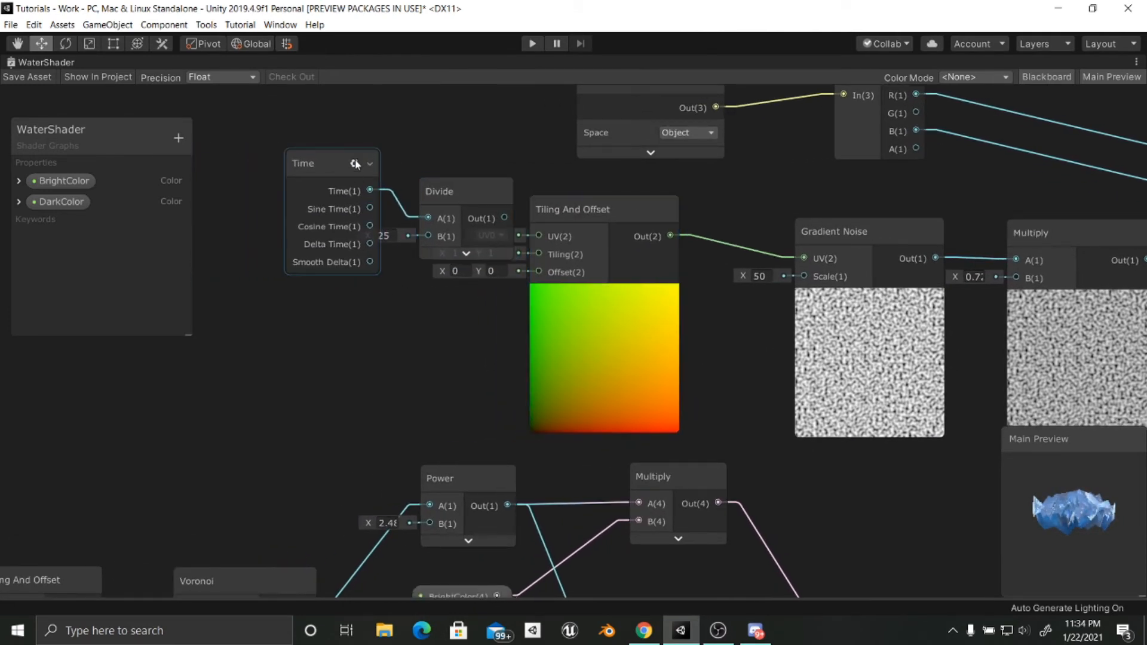
left_click(448, 195)
left_click(324, 173, "ctrl")
mouse_move(425, 197)
left_mouse_down()
mouse_move(335, 213)
mouse_move(308, 241)
left_mouse_up()
left_click_drag(387, 263, 537, 272)
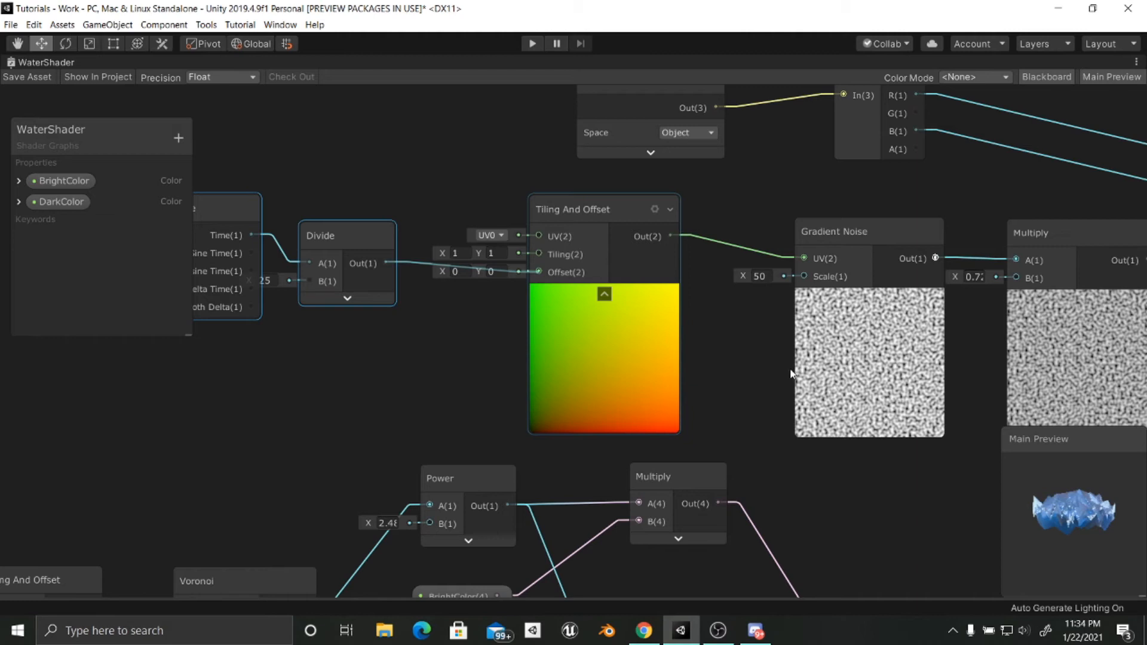
Step: Reposition the Time and Divide nodes so the Divide input is accessible, and set the Divide node's B value to 150
middle_click_drag(757, 390, 706, 393)
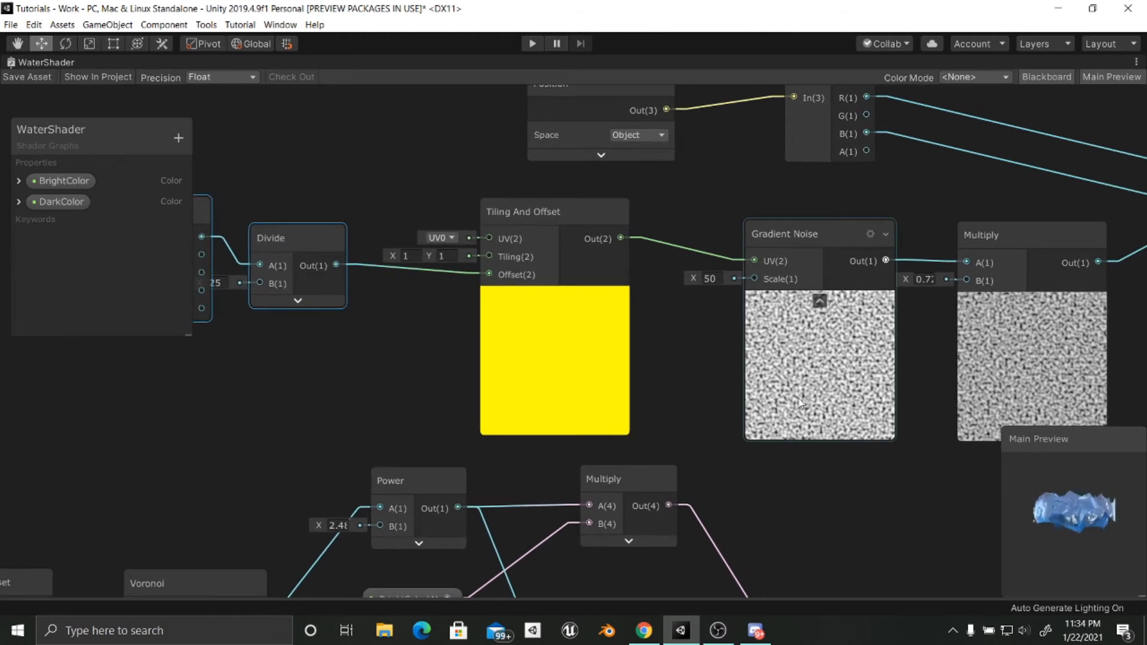
middle_click_drag(809, 398, 662, 394)
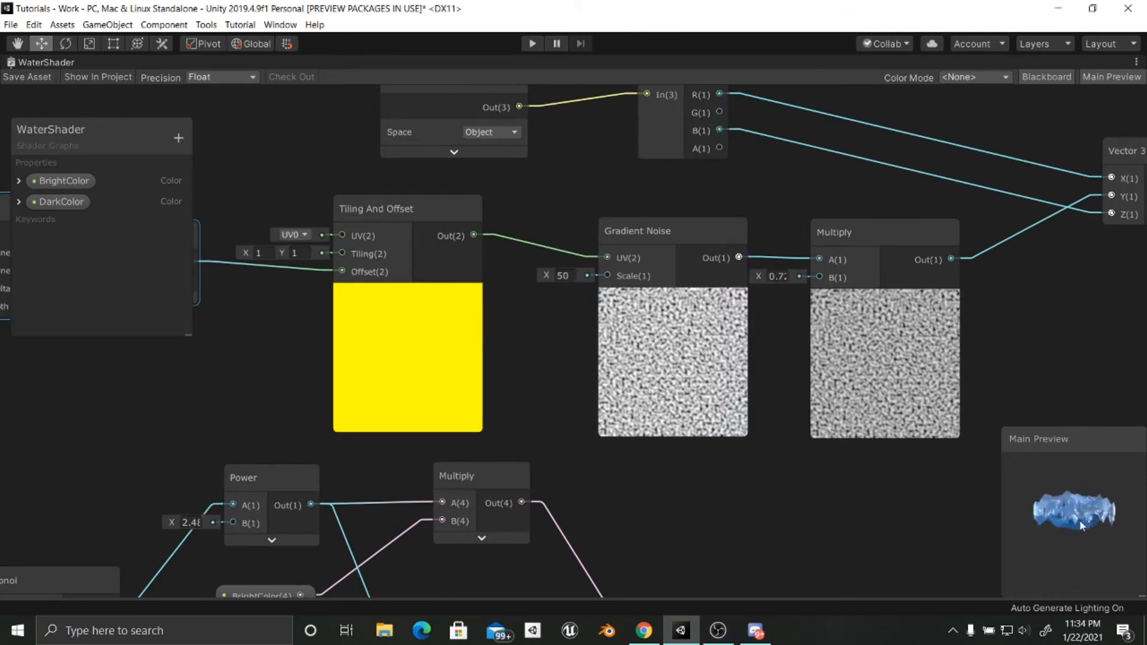
middle_click_drag(669, 450, 750, 438)
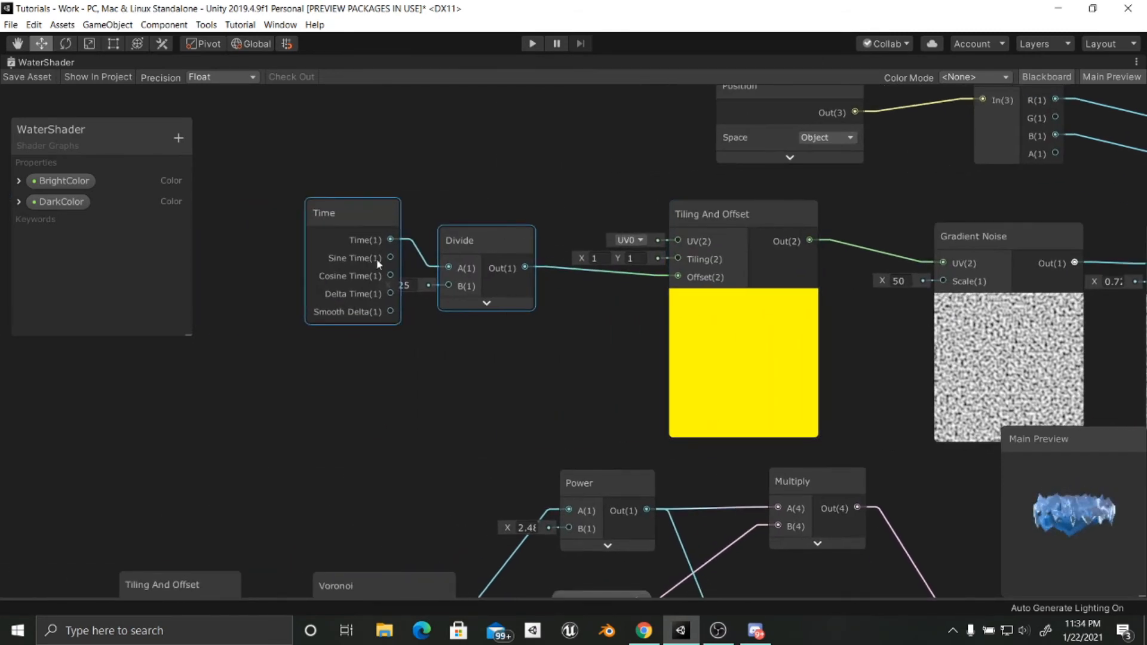
left_click_drag(465, 242, 500, 268)
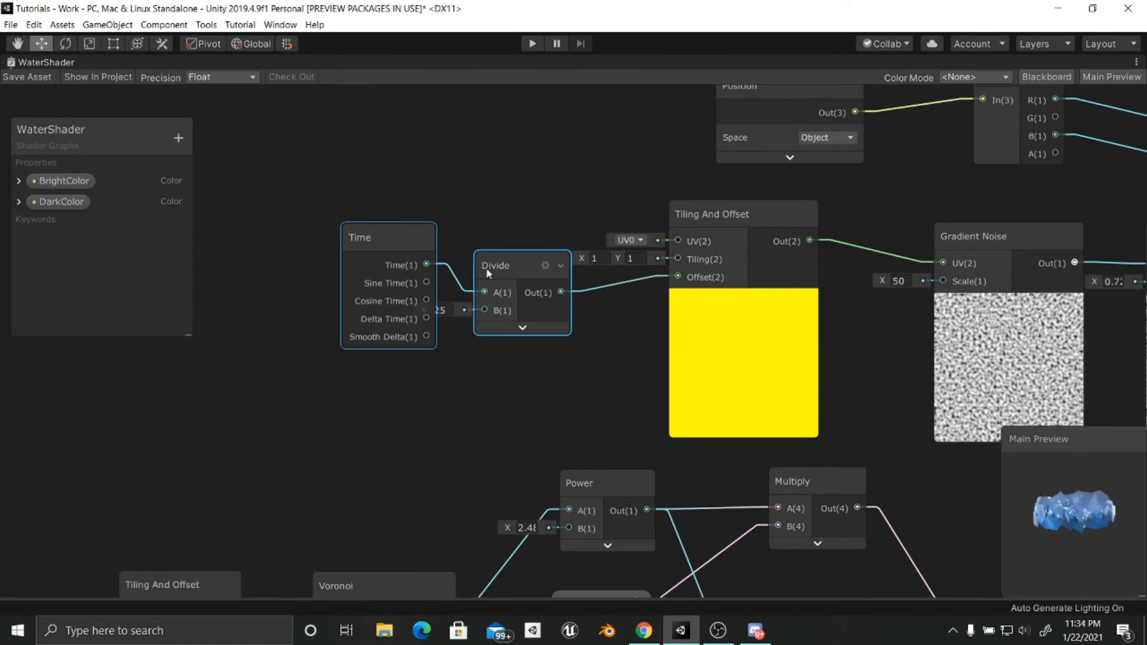
left_click_drag(384, 228, 324, 211)
left_click(439, 310)
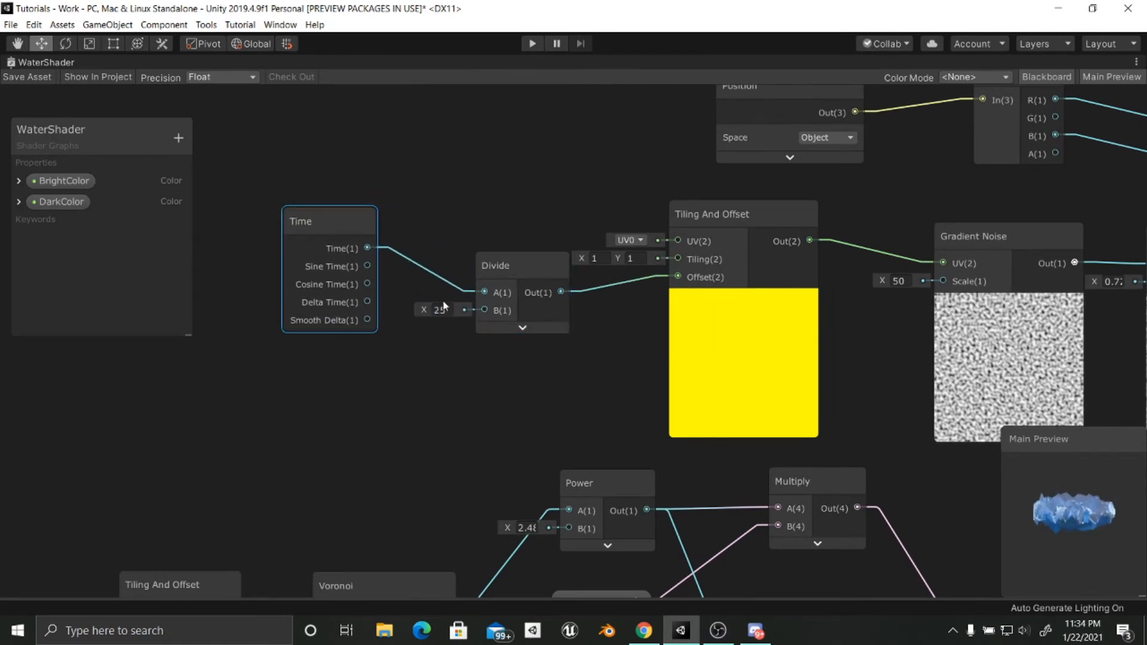
type("150")
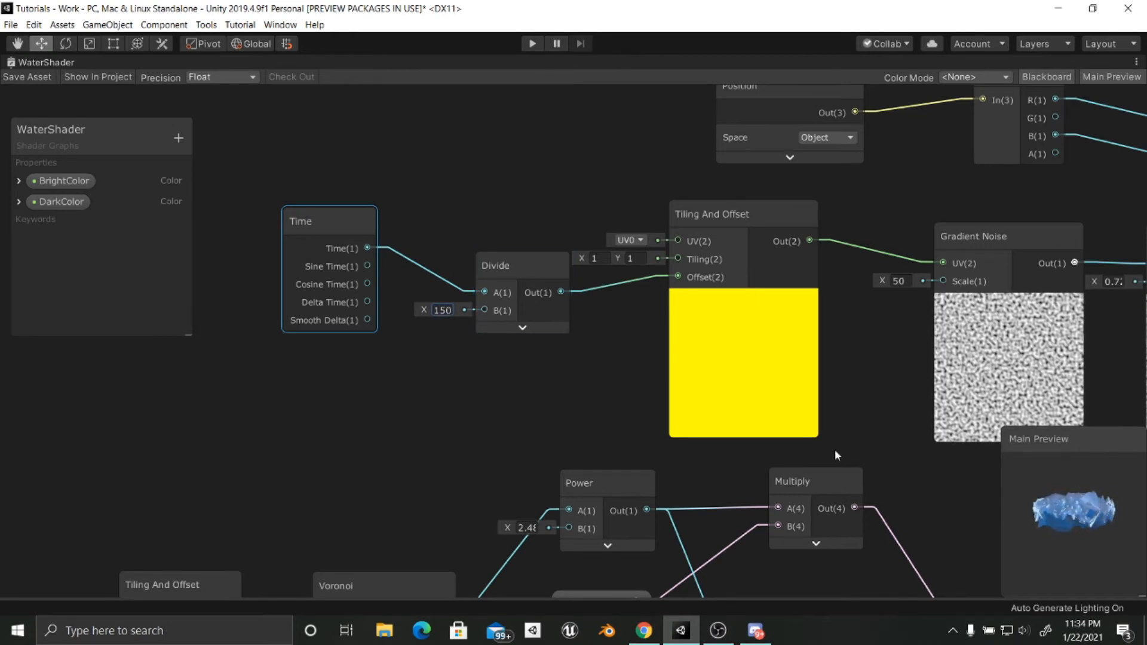
Step: Set the B value of the Multiply node after Gradient Noise to 0.1
middle_click_drag(978, 435, 652, 434)
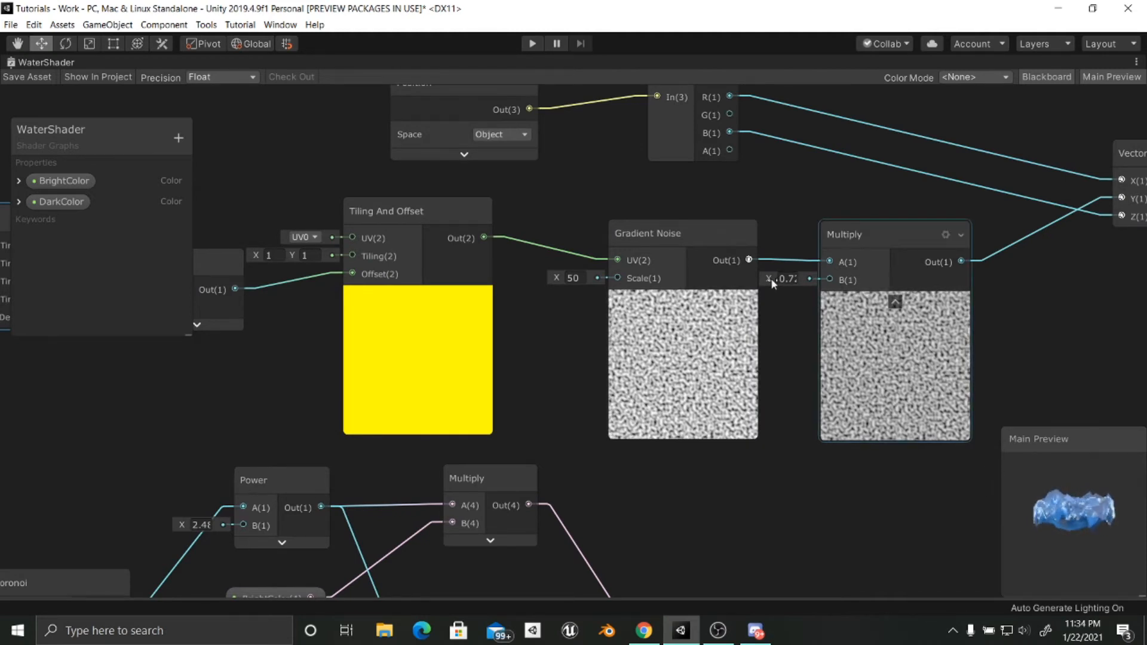
left_click_drag(771, 278, 758, 280)
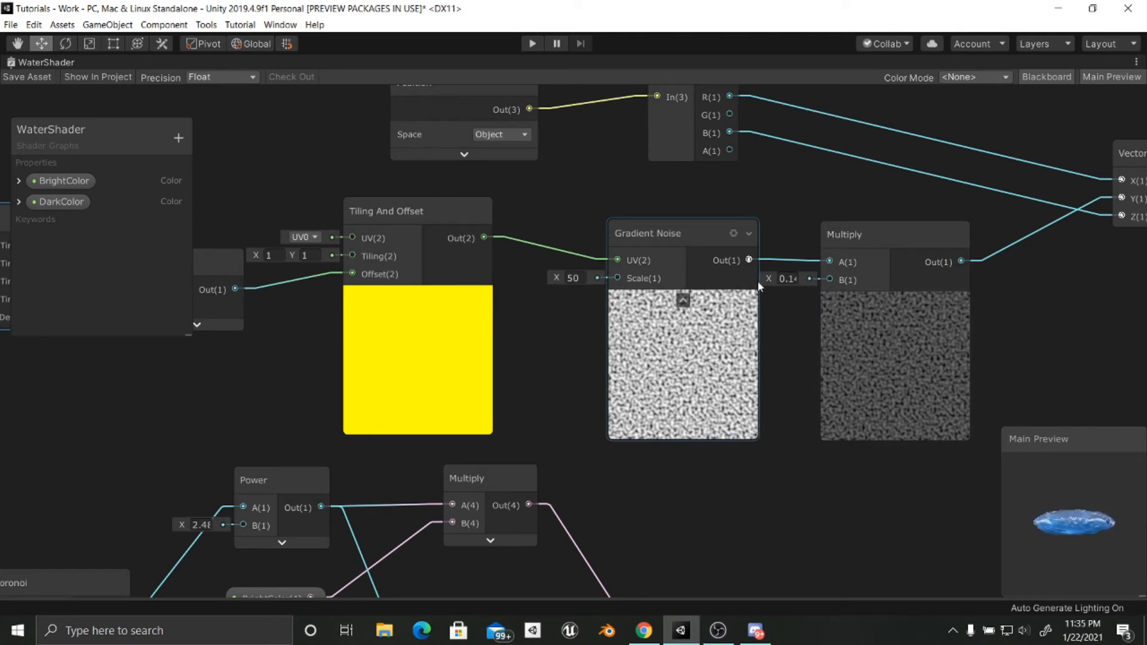
left_click(798, 279)
type(".1")
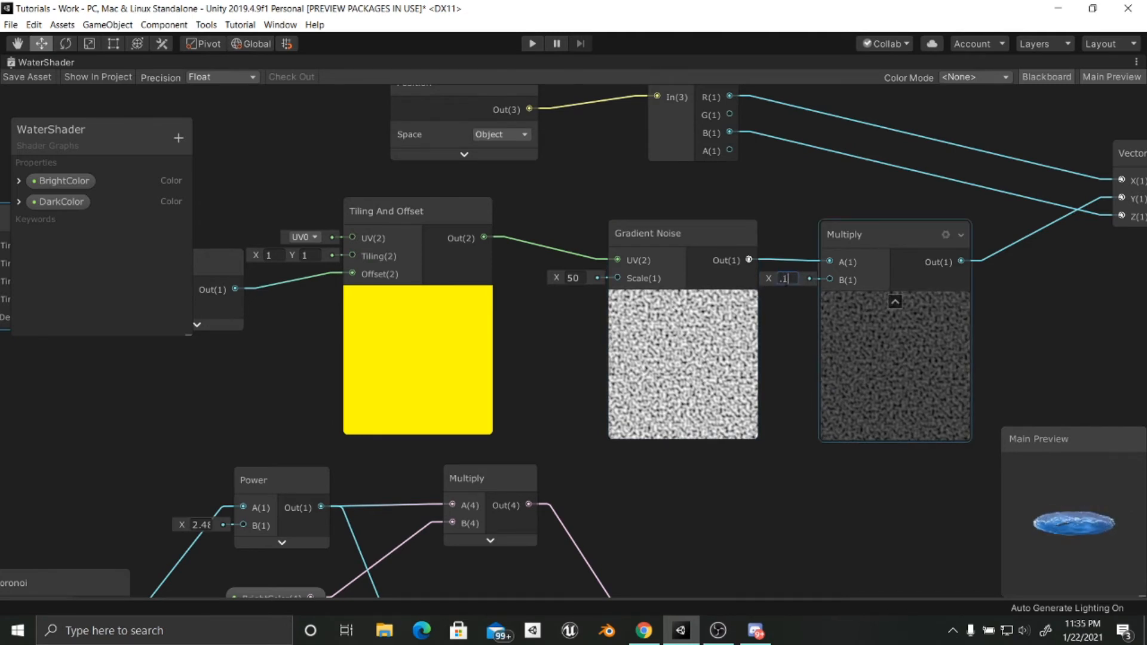
Step: Restore the maximized WaterShader graph to the normal layout and bring up the Scene view and the Inspector
middle_click_drag(831, 379, 512, 341)
scroll(635, 344, "down", 10)
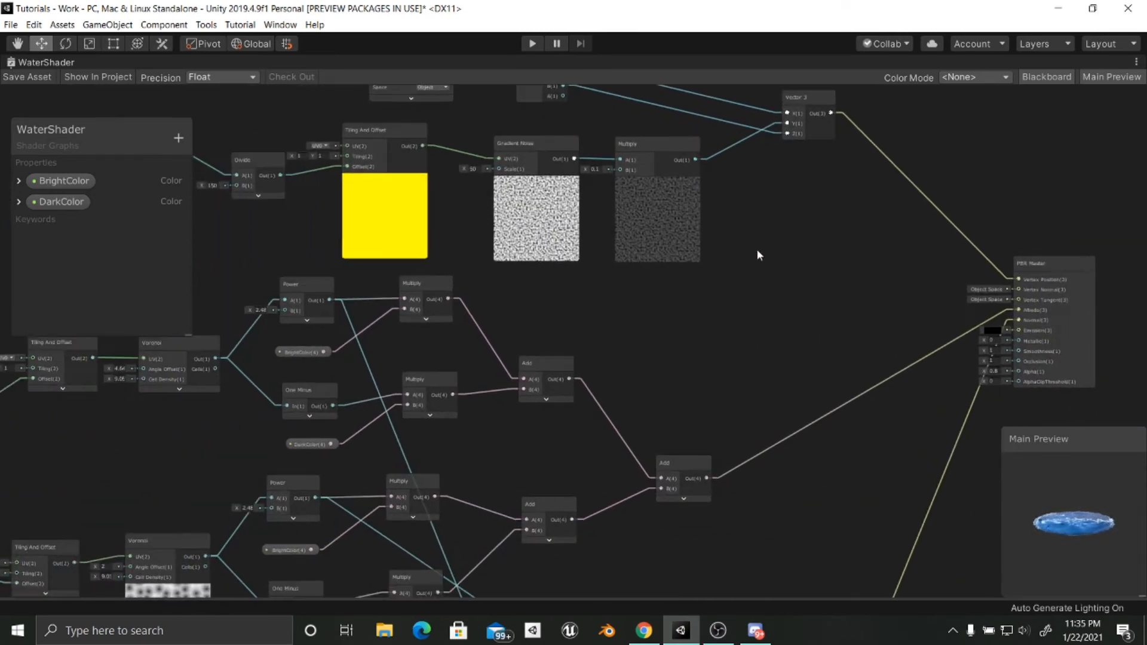
middle_click_drag(740, 313, 834, 325)
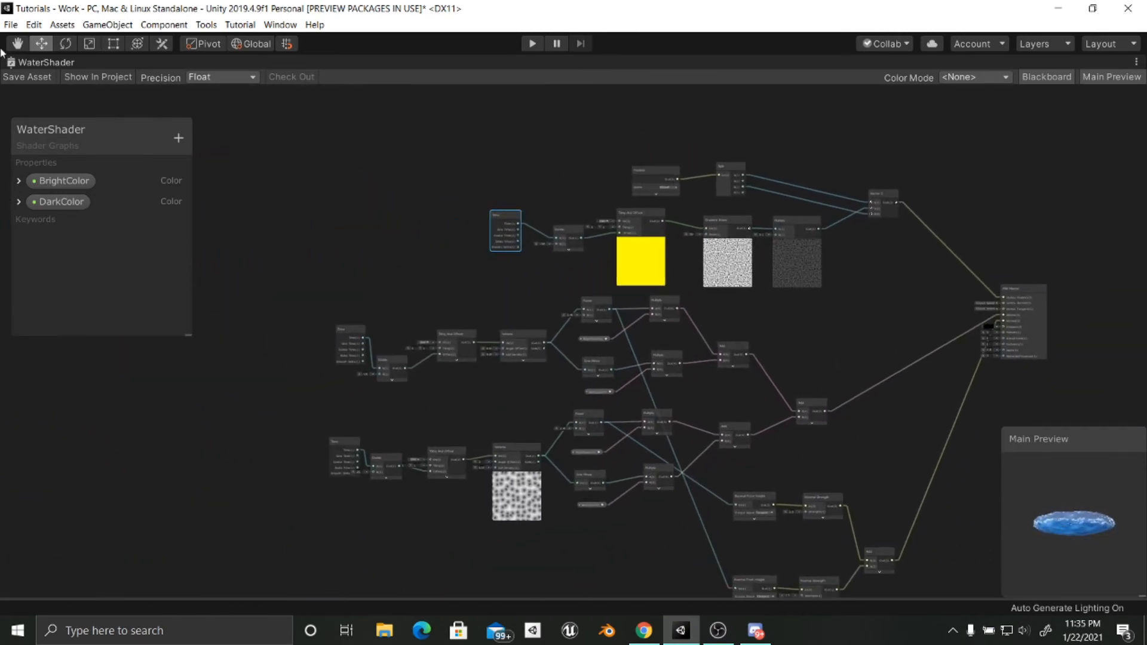
right_click(37, 64)
left_click(70, 74)
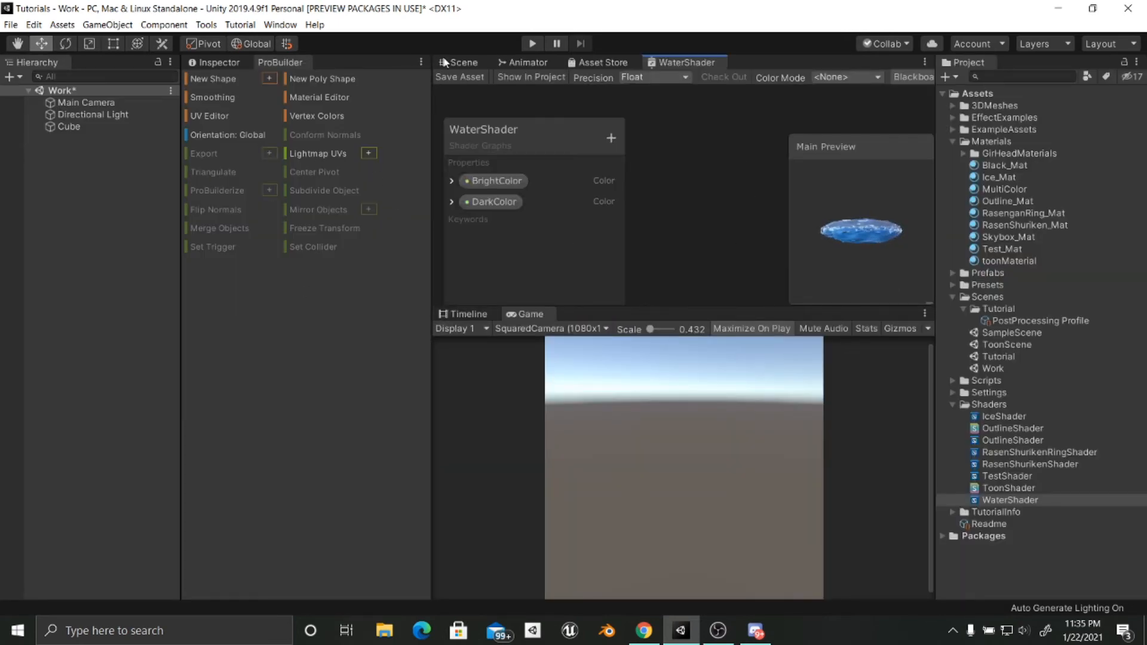
left_click(463, 63)
left_click(229, 65)
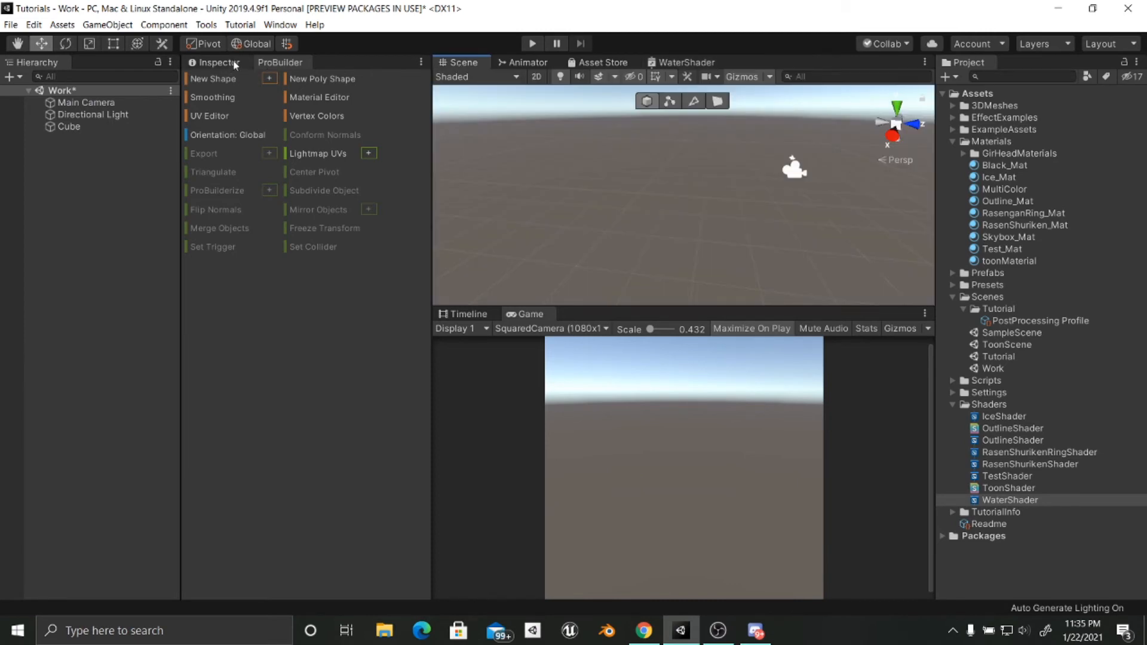
Step: Create a material named WaterMaterial in the Materials folder
left_click(991, 142)
right_click(1004, 145)
mouse_move(989, 152)
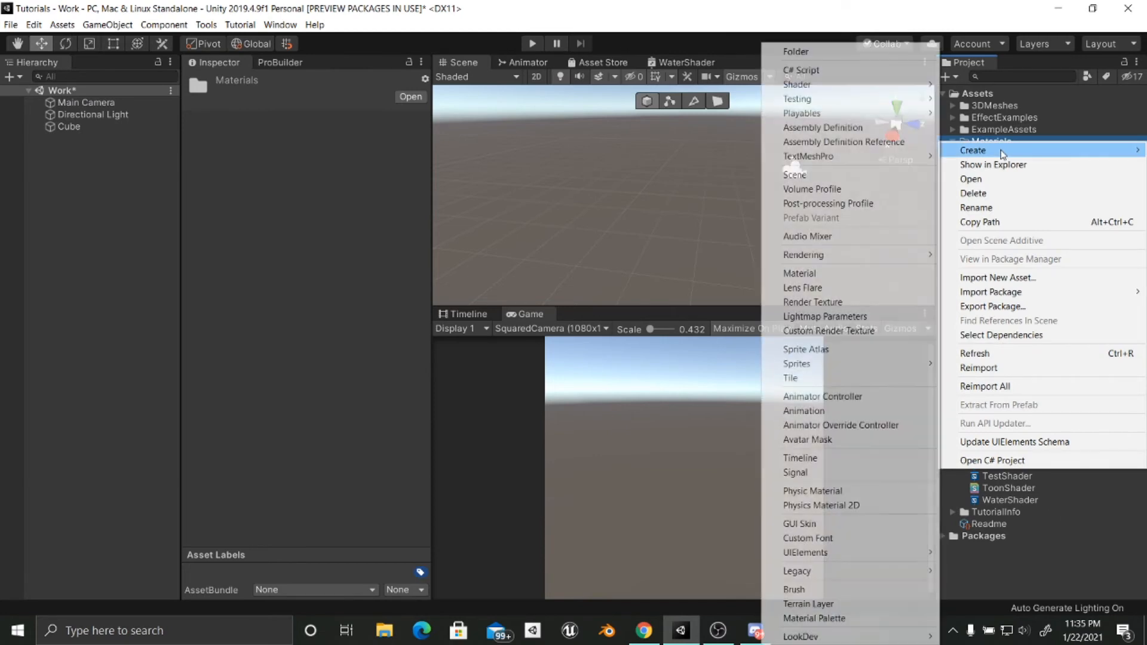
left_click(807, 274)
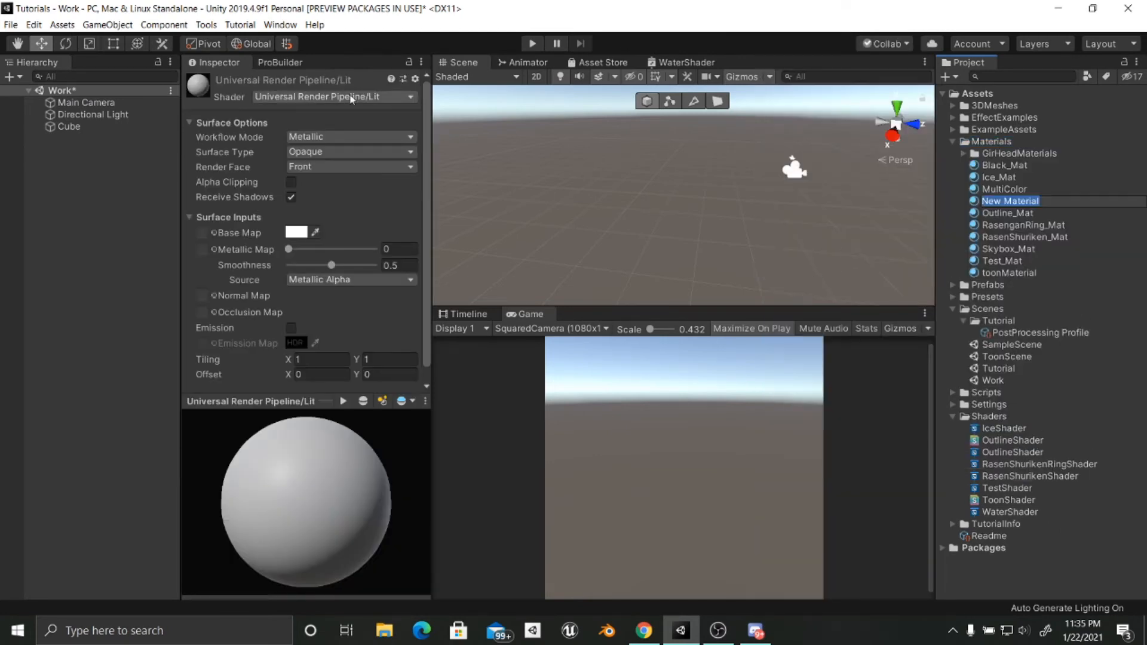
type("Water")
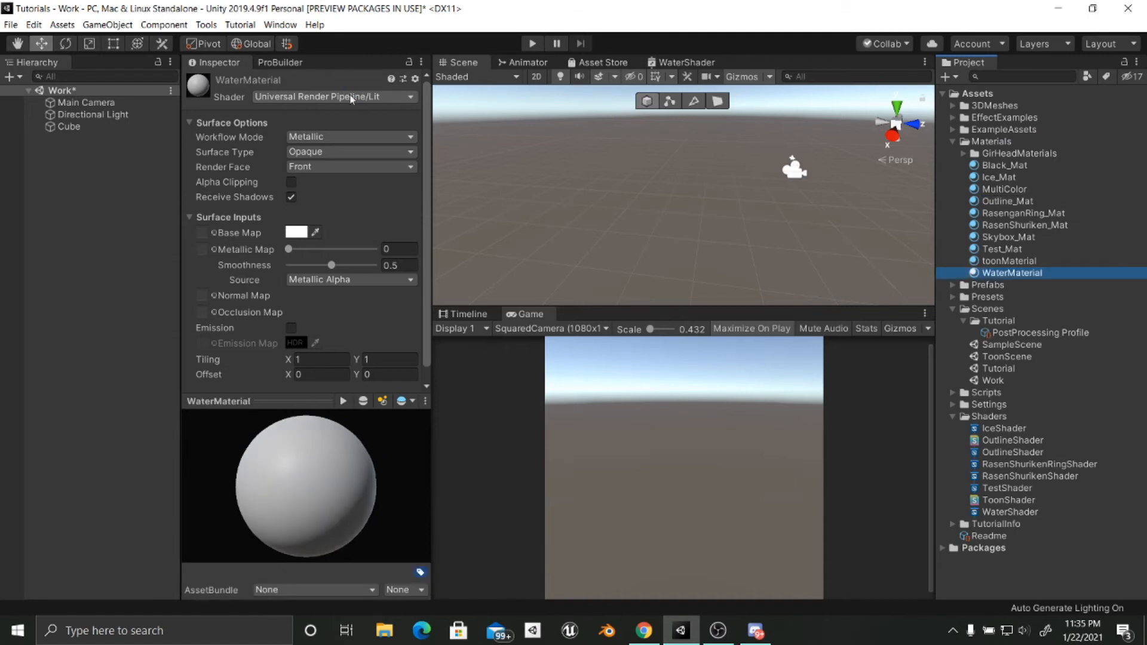
Step: Assign the Shader Graphs/WaterShader shader to WaterMaterial
left_click(297, 96)
type("water")
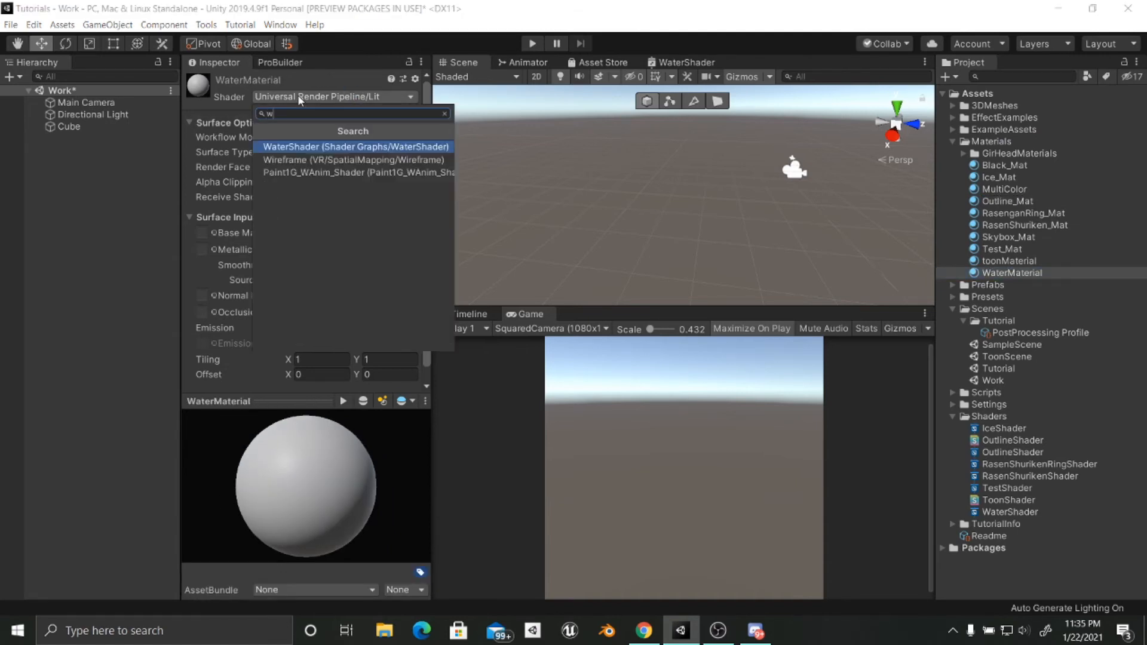
key("Return")
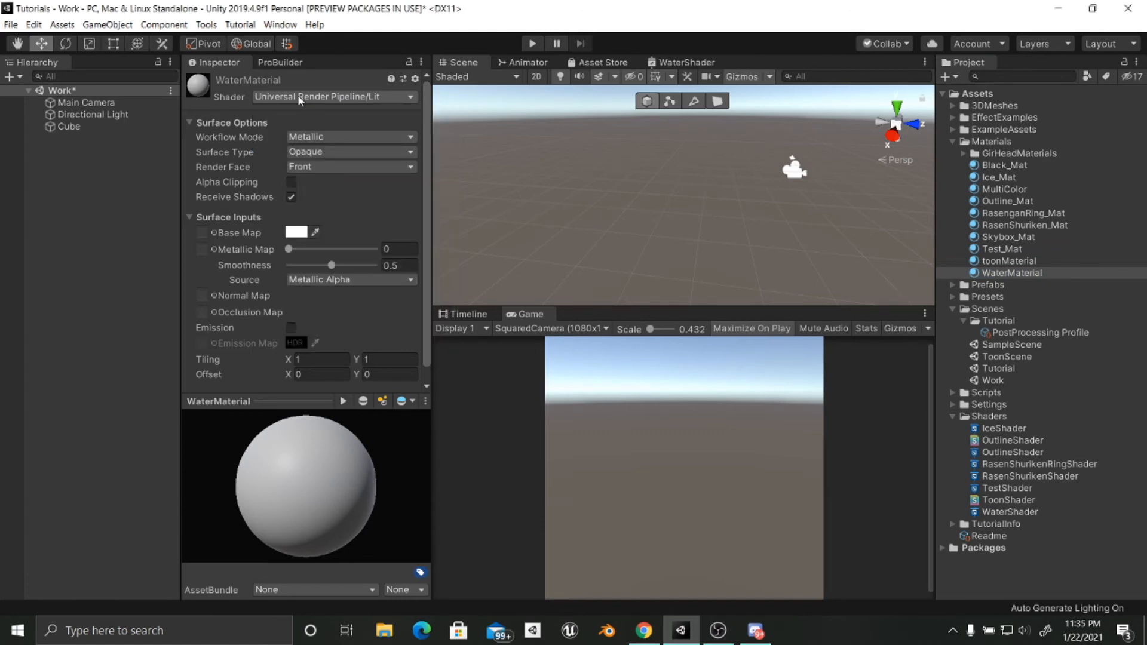
Step: Add a 3D Plane to the scene and move it to about Y 0.14 and Z -7.63
right_click(90, 210)
mouse_move(149, 348)
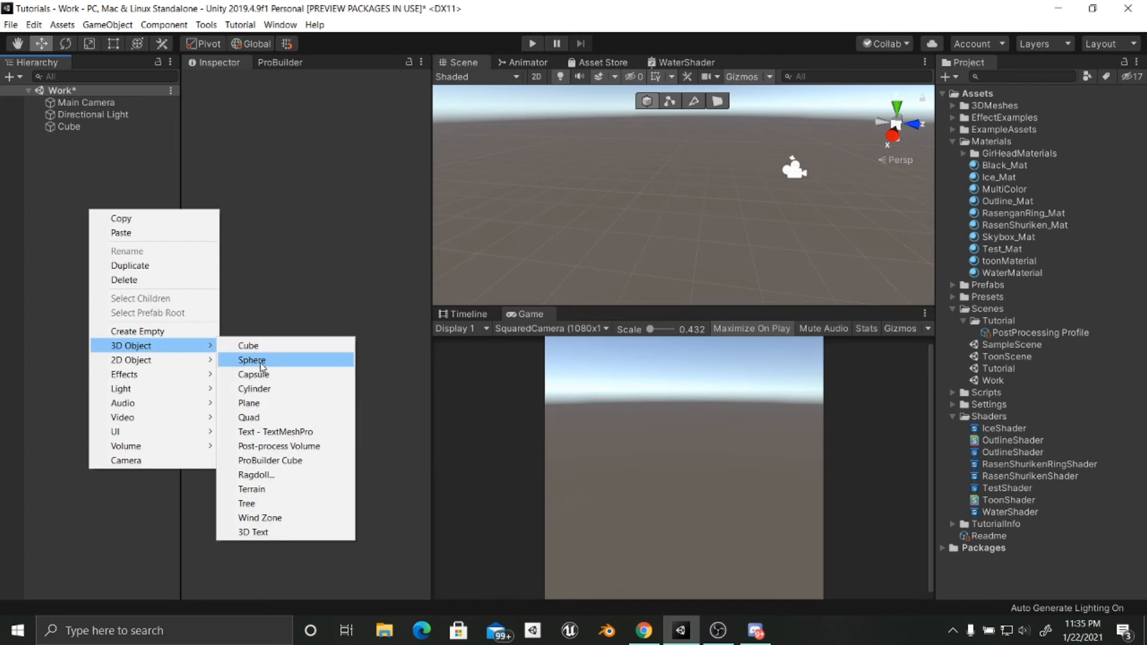
left_click(286, 405)
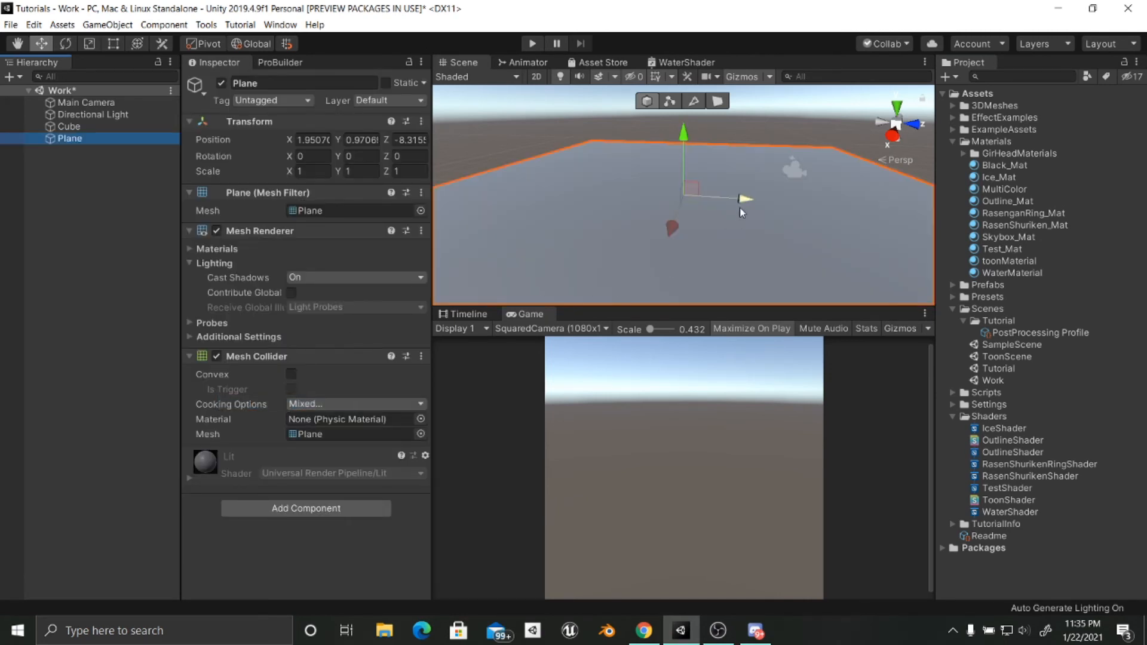
left_click_drag(741, 200, 776, 202)
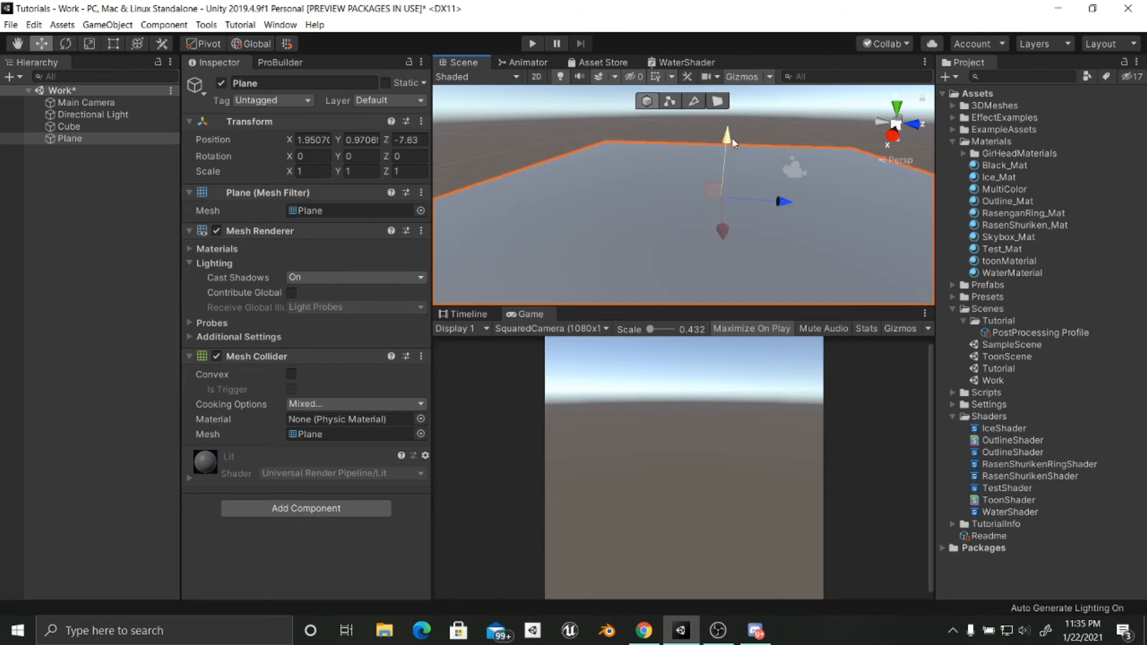
left_click_drag(734, 144, 730, 169)
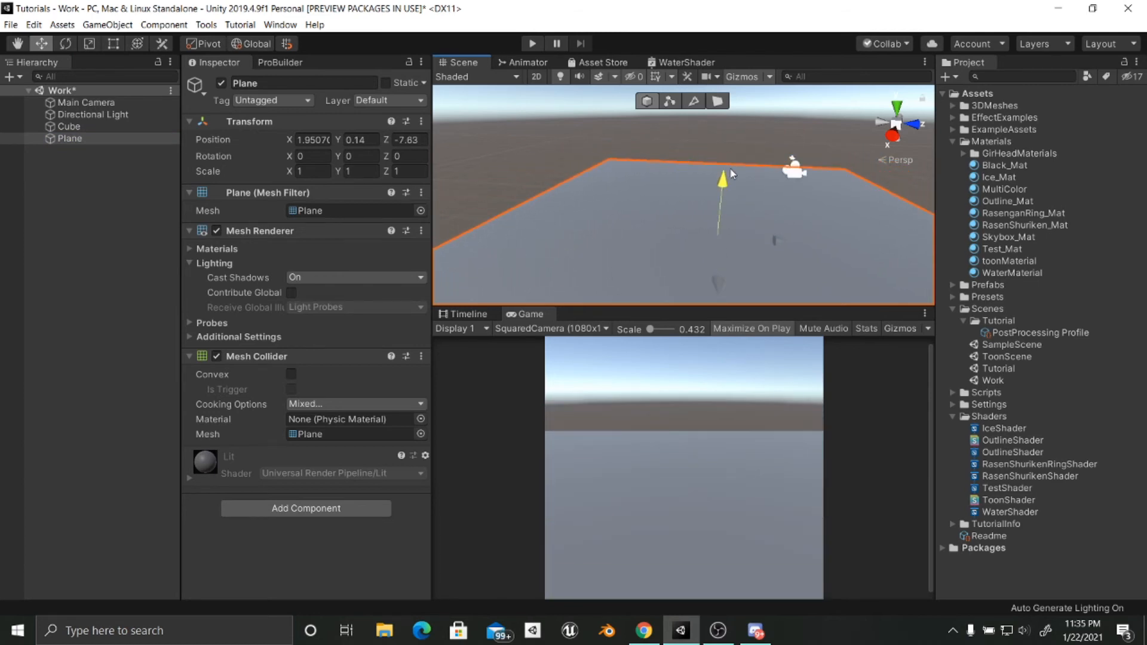
Step: Apply WaterMaterial to the plane in the Scene view
left_click_drag(594, 215, 681, 217, "alt")
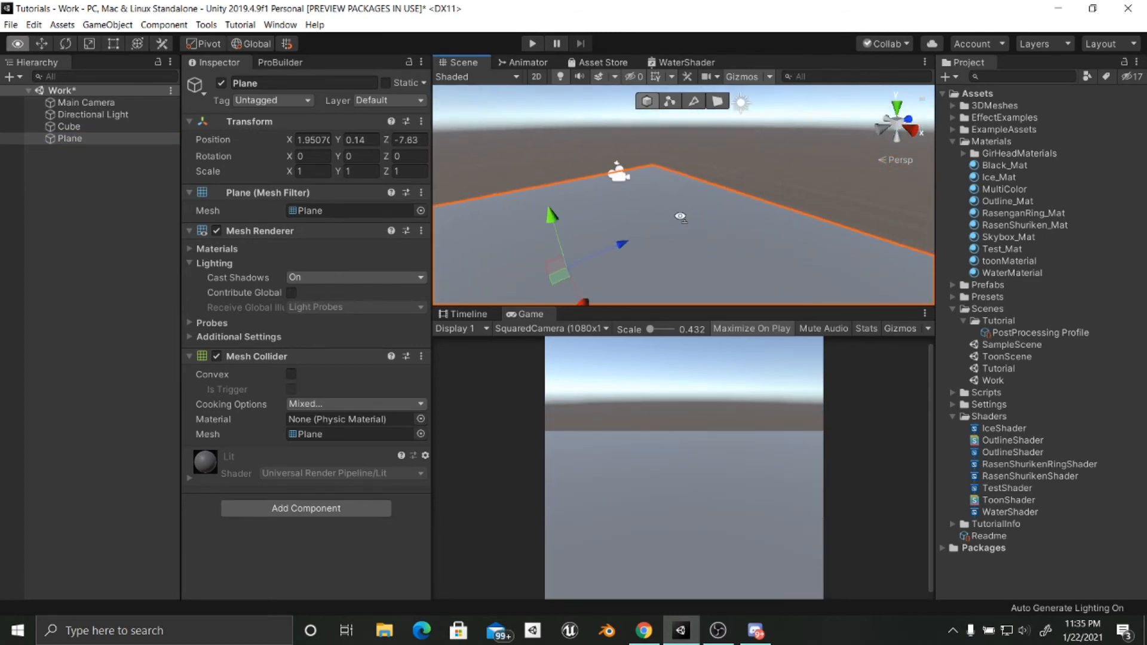
right_click_drag(680, 217, 658, 220)
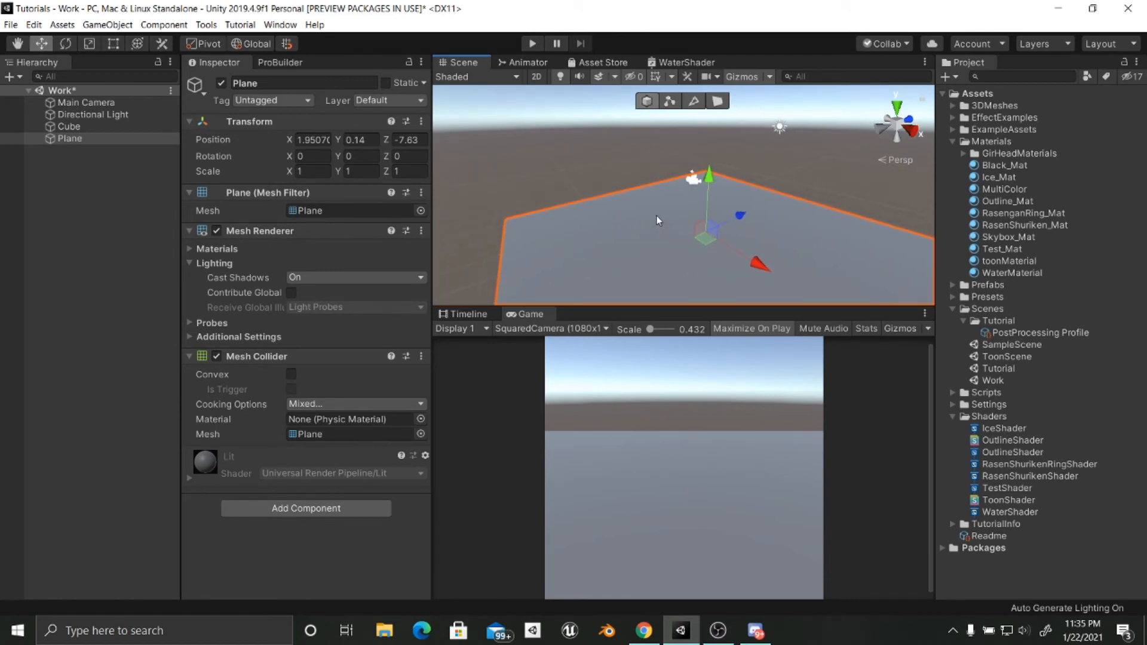
left_click_drag(1005, 275, 734, 241)
right_click_drag(734, 242, 731, 239)
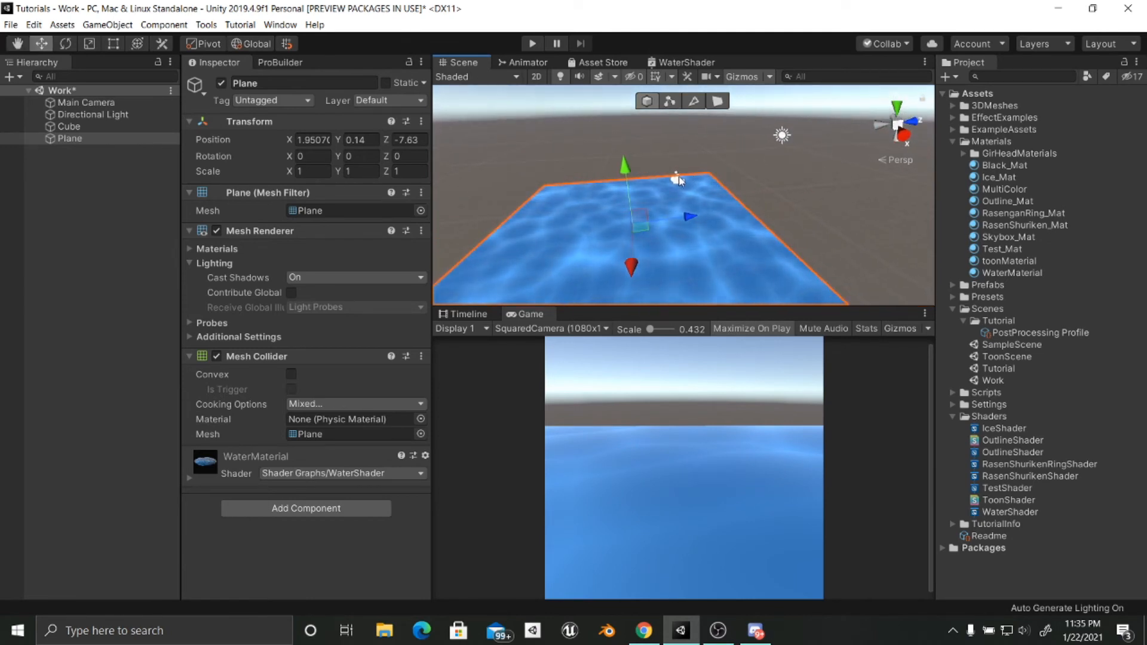
Step: Reopen the WaterShader graph and maximize it
left_click(674, 68)
right_click(674, 66)
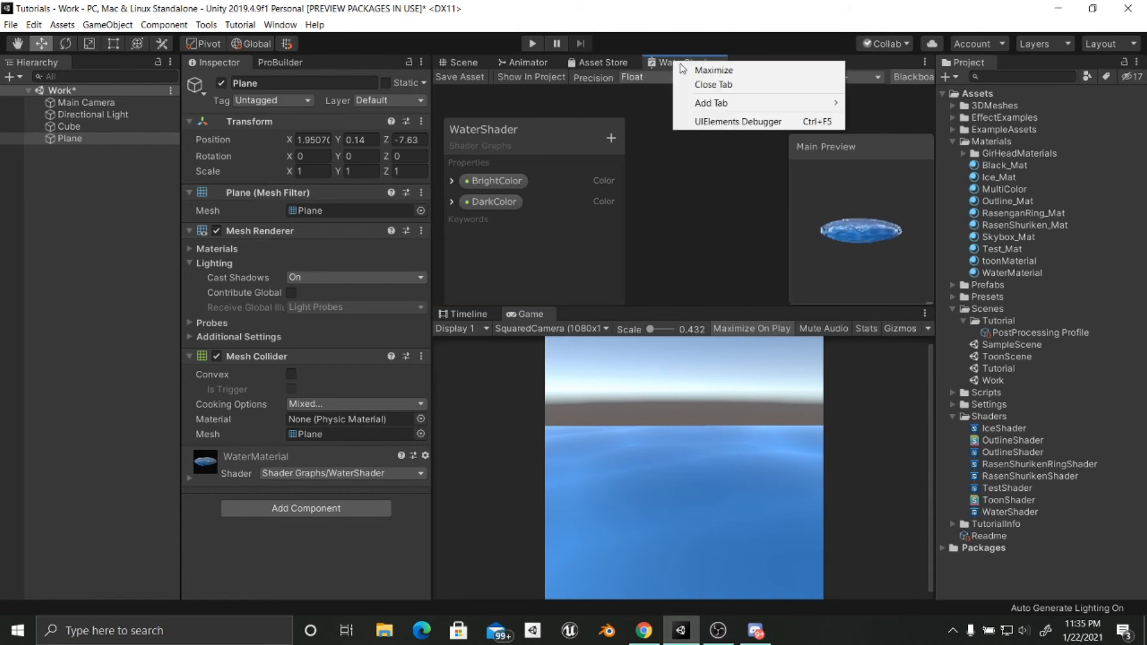
left_click(693, 69)
Step: Examine the Time, Divide and Tiling And Offset nodes that feed the two Voronoi layers
middle_click_drag(606, 237, 556, 167)
scroll(598, 245, "up", 5)
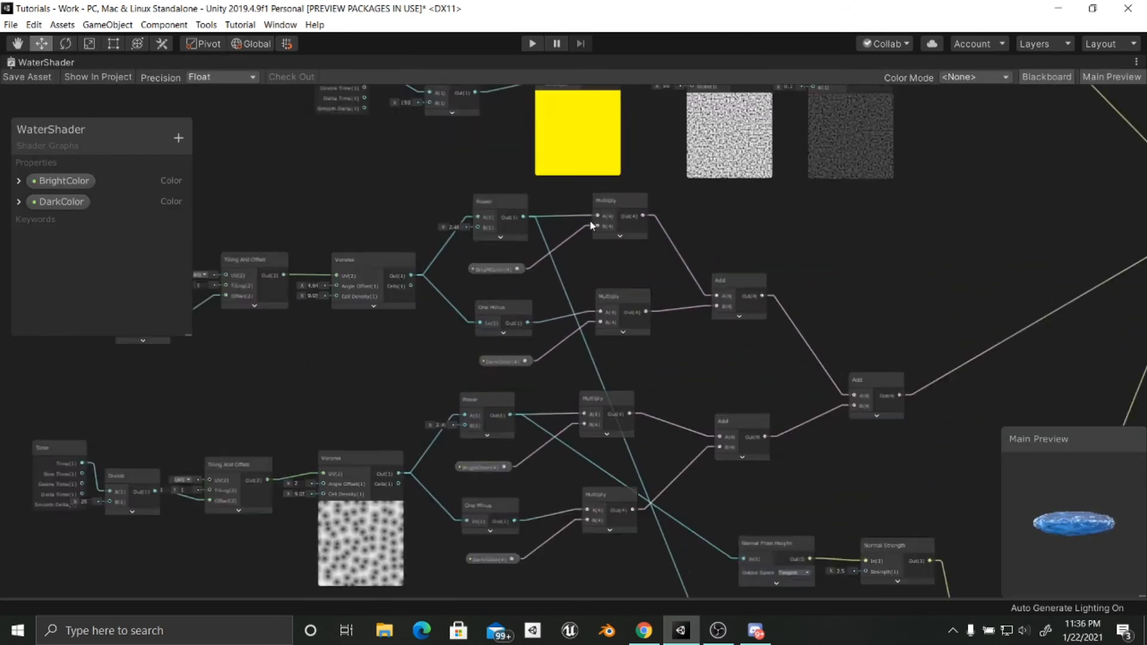
middle_click_drag(582, 241, 790, 167)
middle_click_drag(722, 212, 784, 136)
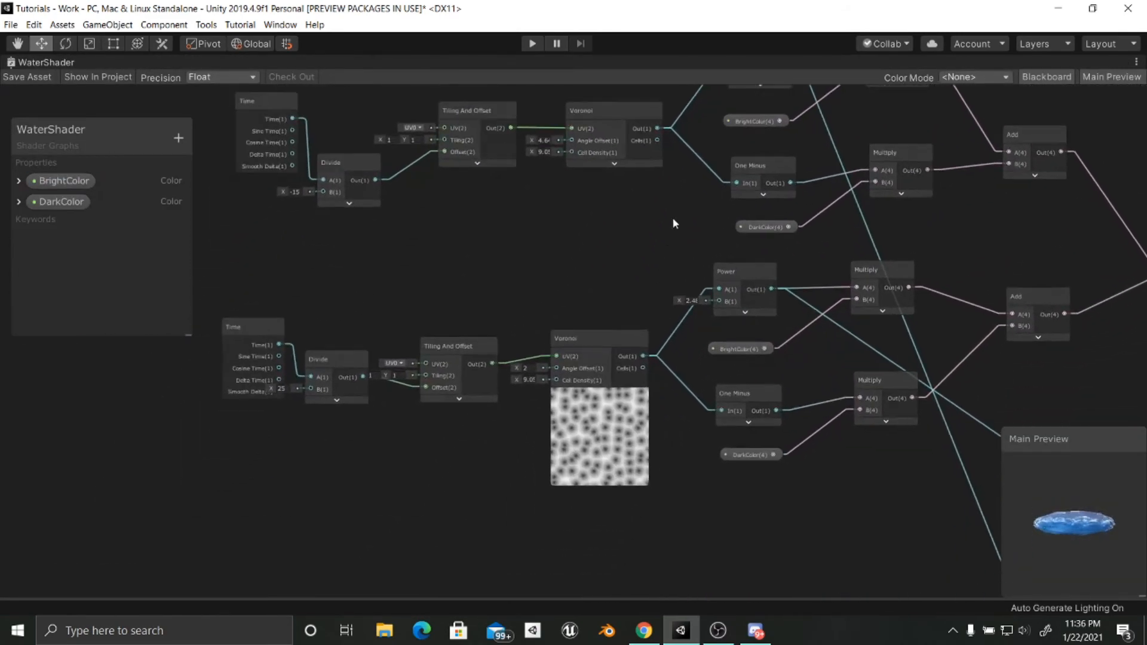
scroll(602, 366, "up", 1)
middle_click_drag(526, 393, 686, 355)
scroll(653, 324, "up", 2)
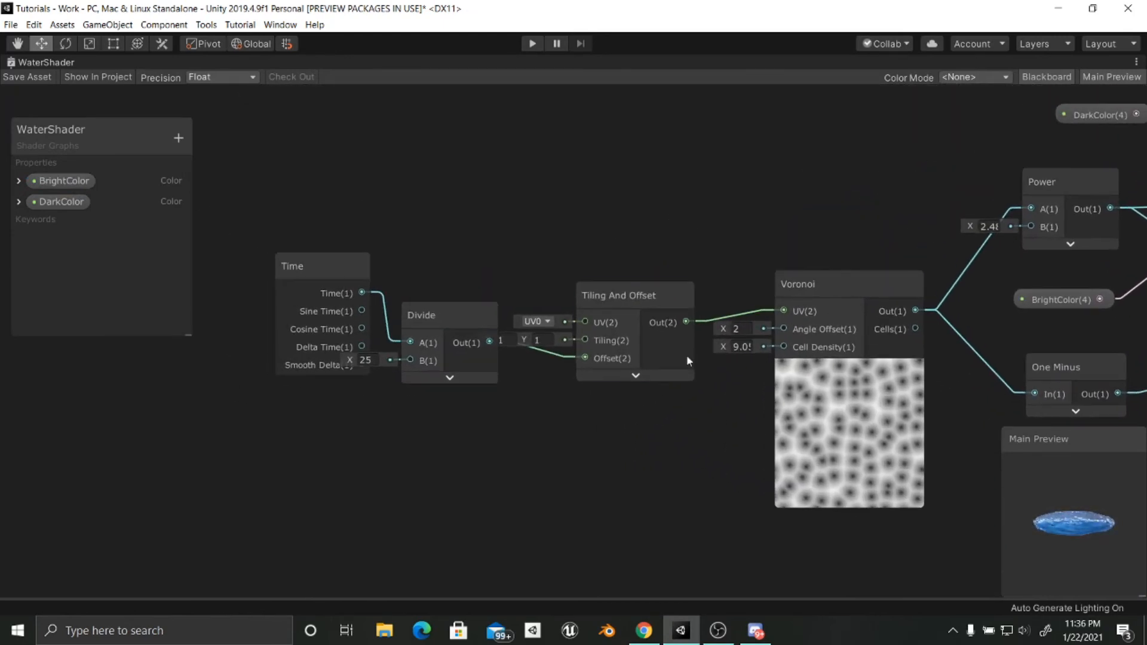
left_click_drag(575, 226, 669, 383)
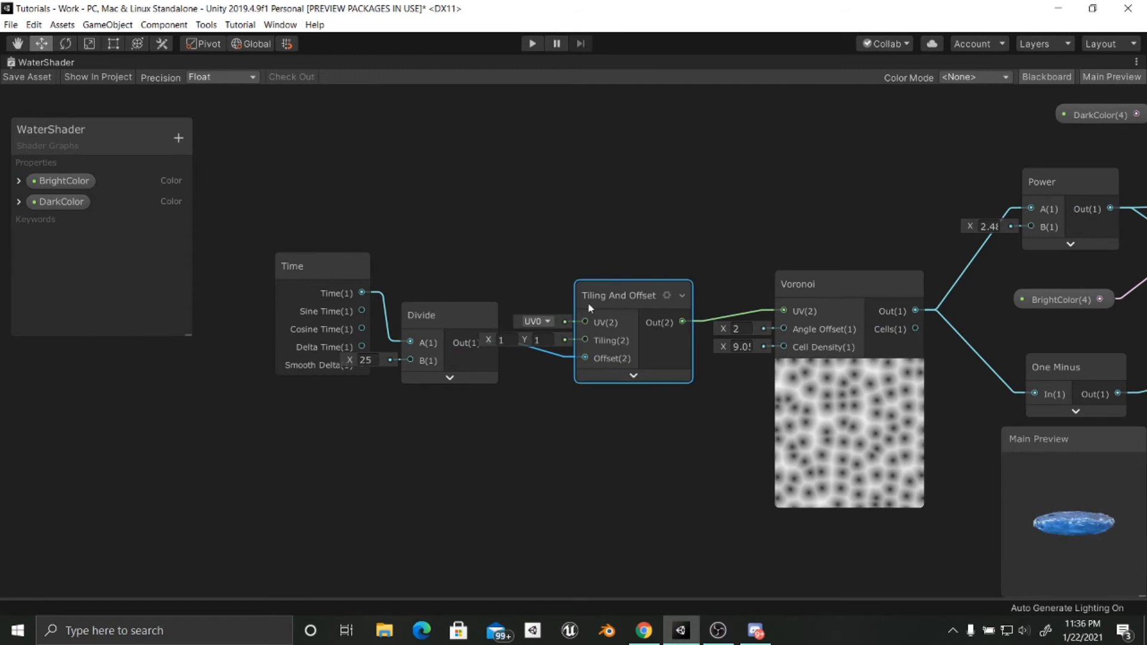
middle_click_drag(525, 266, 538, 373)
Step: Add a Vector 1 node between the two Time and Divide chains that feed the Voronoi layers
left_click(508, 368)
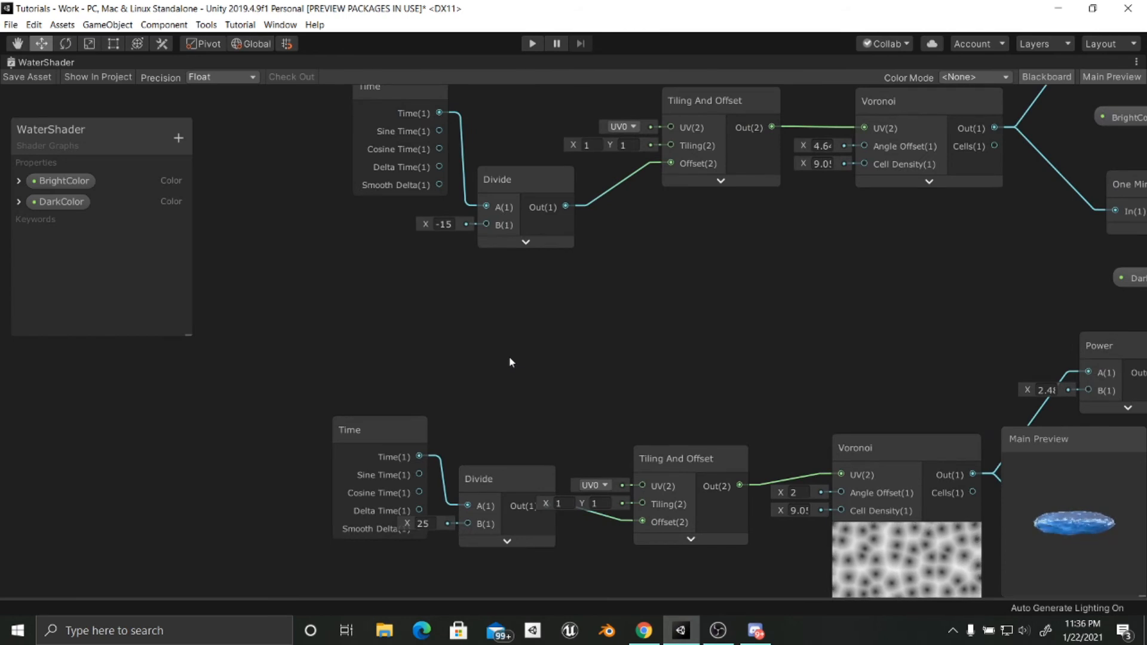
key("space")
type("e")
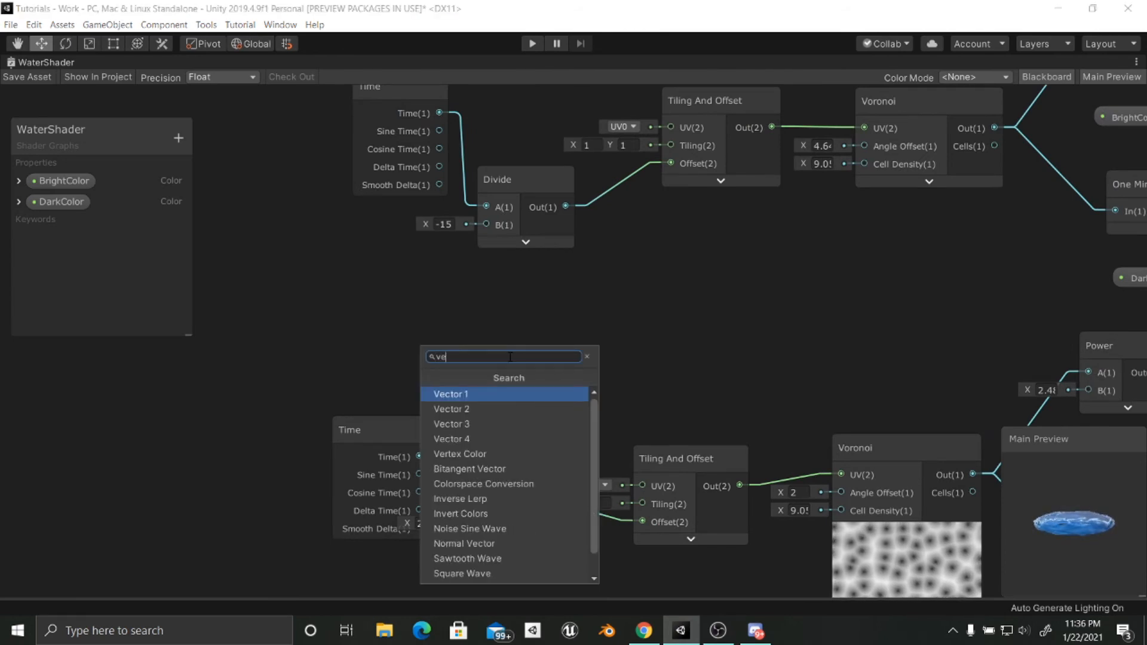
key("Down")
key("Up")
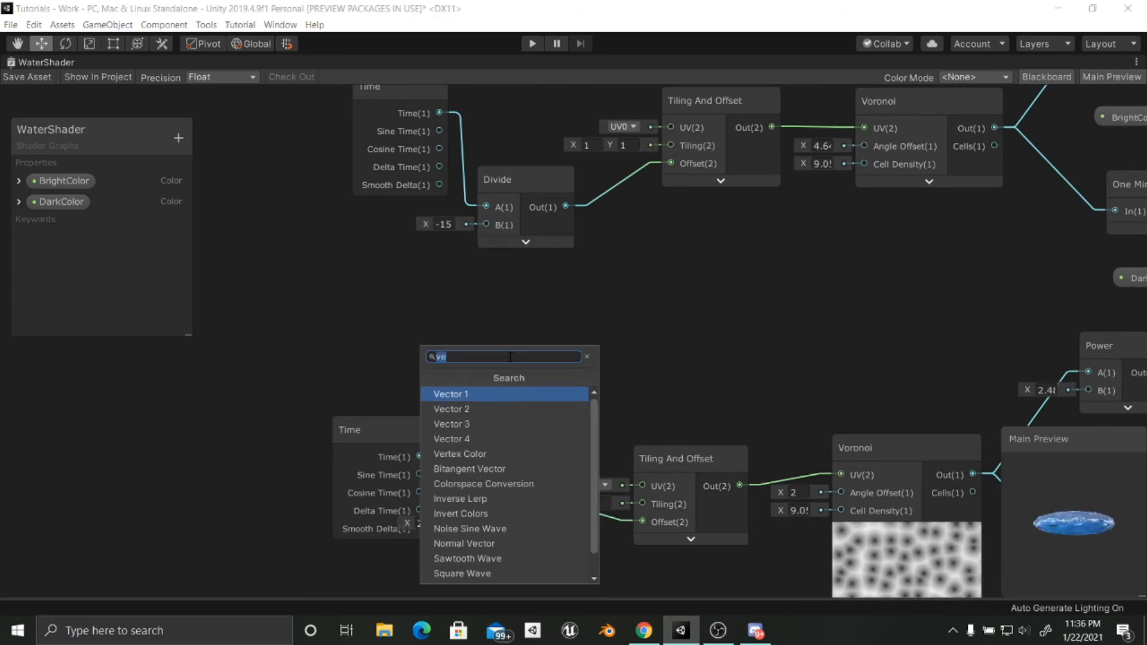
key("Return")
Step: Connect the Vector 1 output to the Tiling inputs of both Voronoi layers' Tiling And Offset nodes
left_click_drag(543, 396, 678, 192)
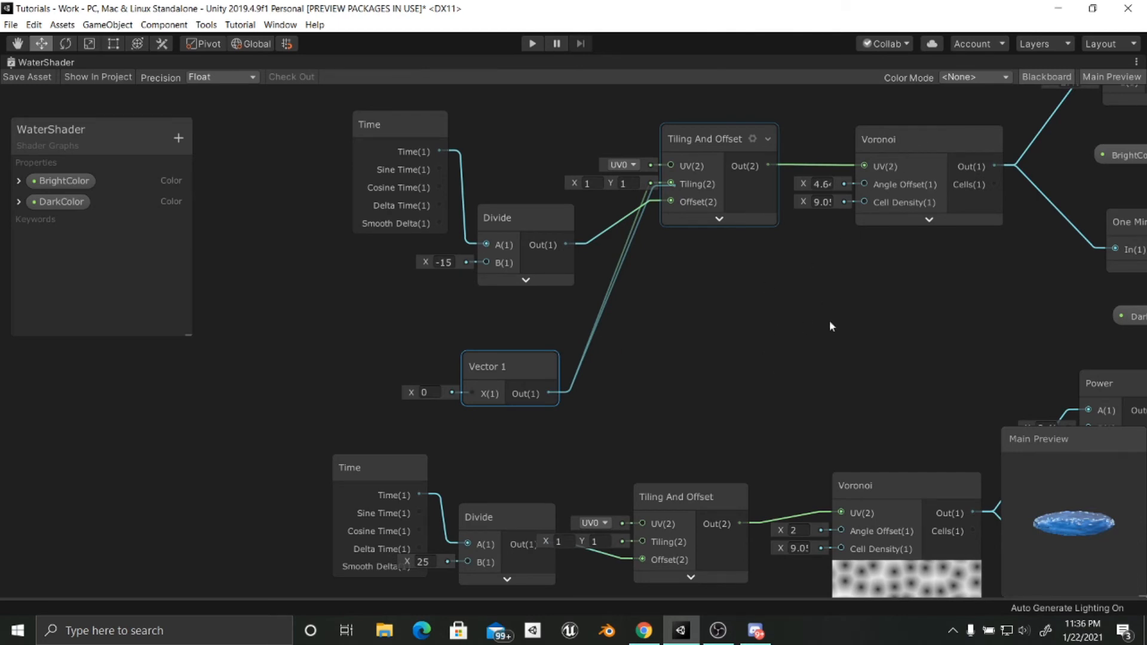
middle_click_drag(794, 405, 726, 255)
left_click_drag(511, 259, 597, 408)
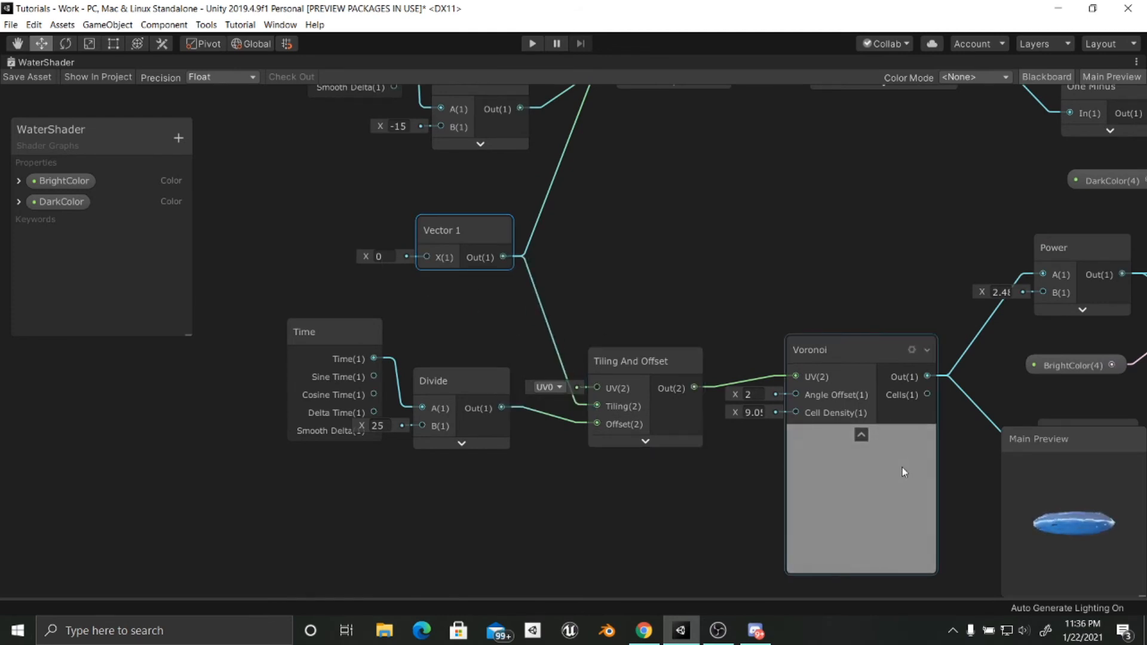
Step: Set the Vector 1 node's X value to 1 and convert the node to a property
left_click(372, 252)
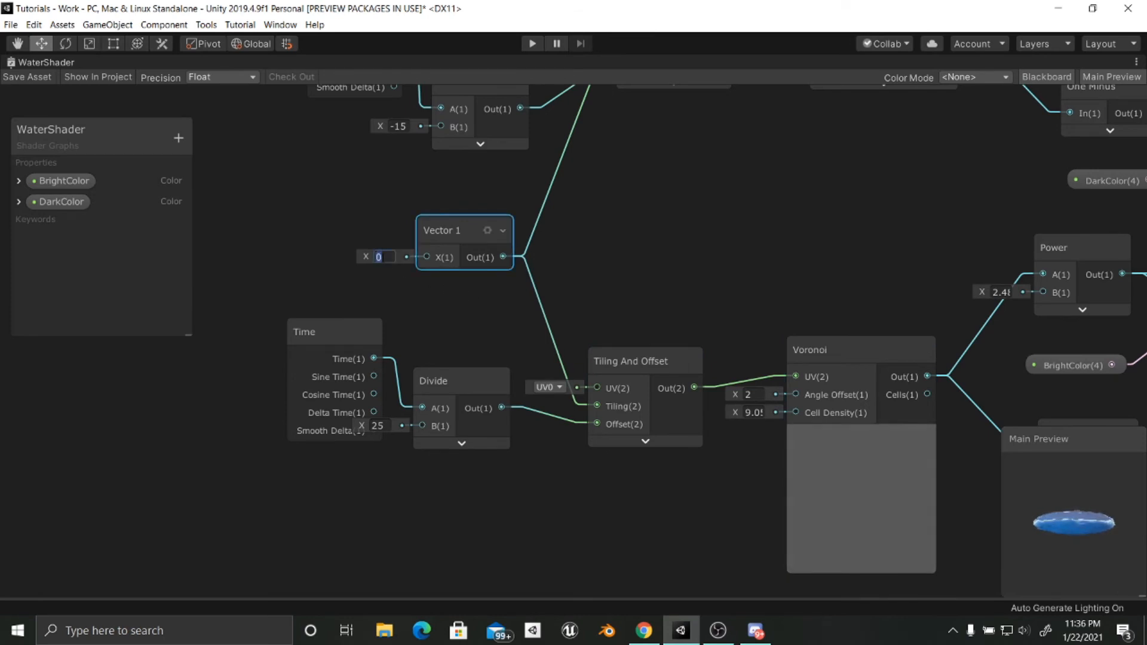
type("1")
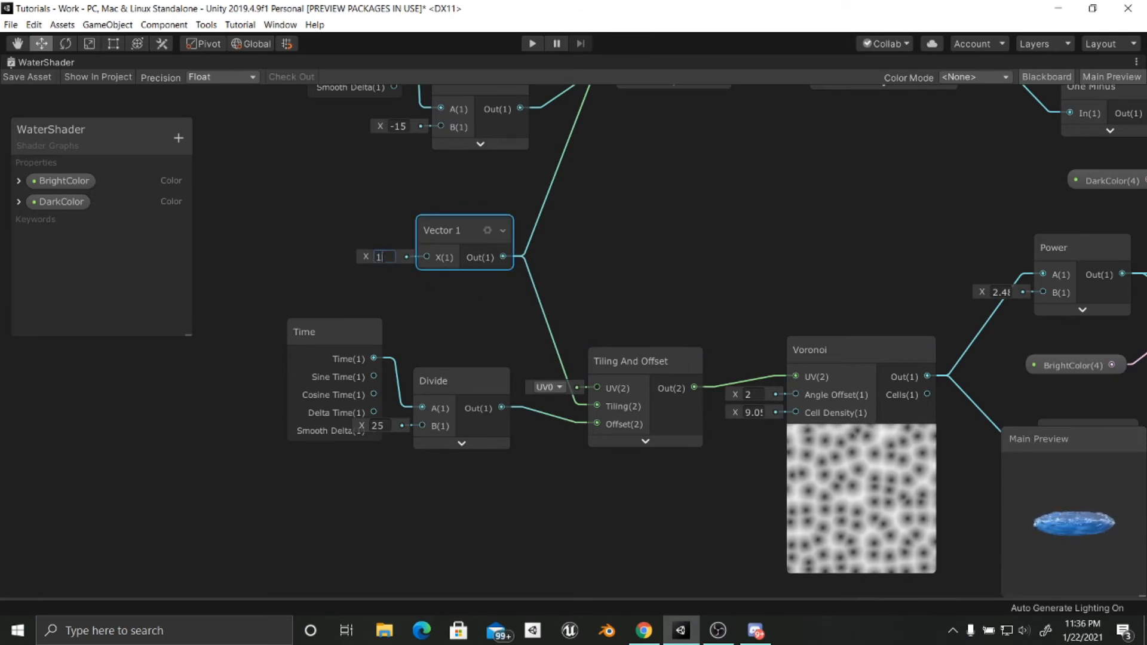
right_click(456, 228)
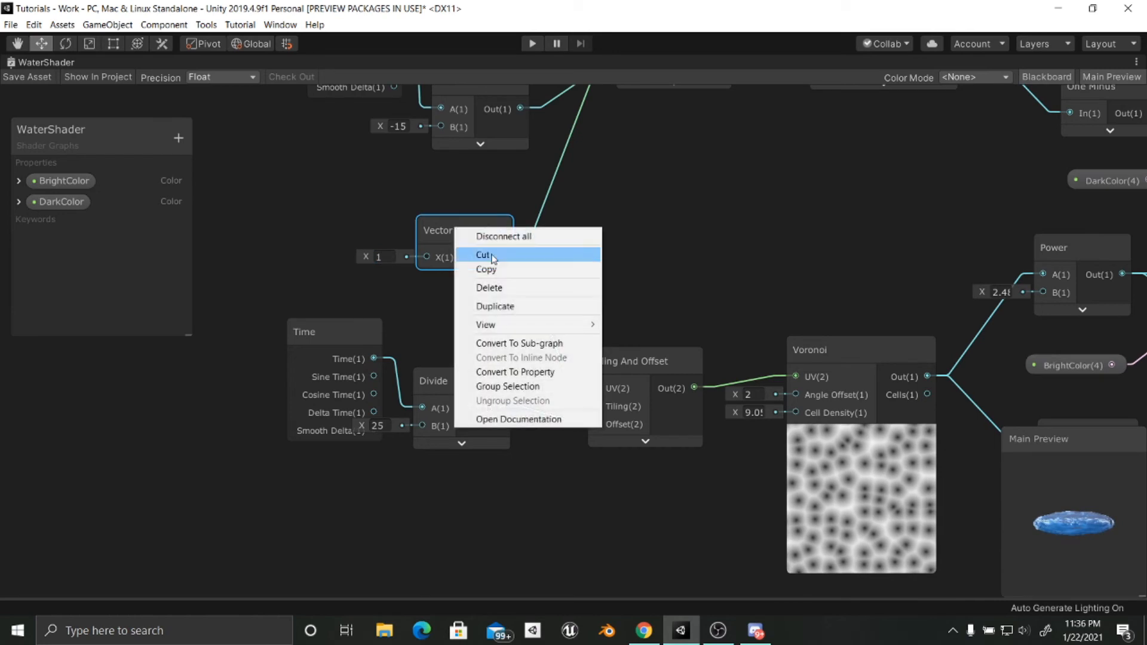
left_click(532, 374)
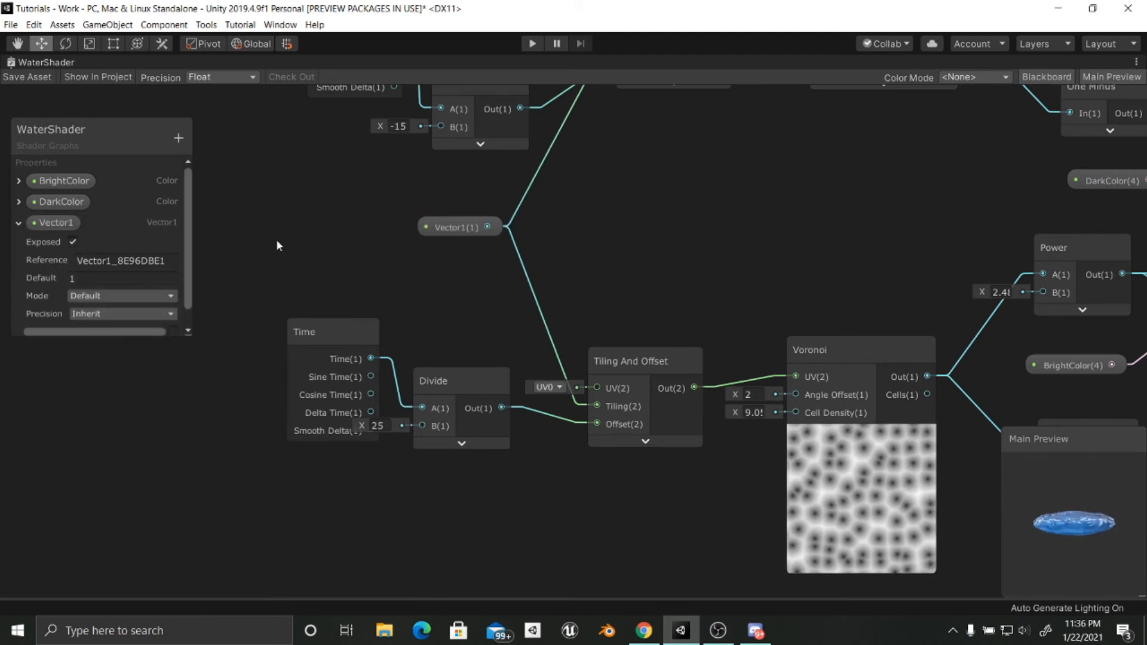
Step: Rename the Vector1 property WaterTilling and collapse its settings
middle_click_drag(276, 239, 321, 240)
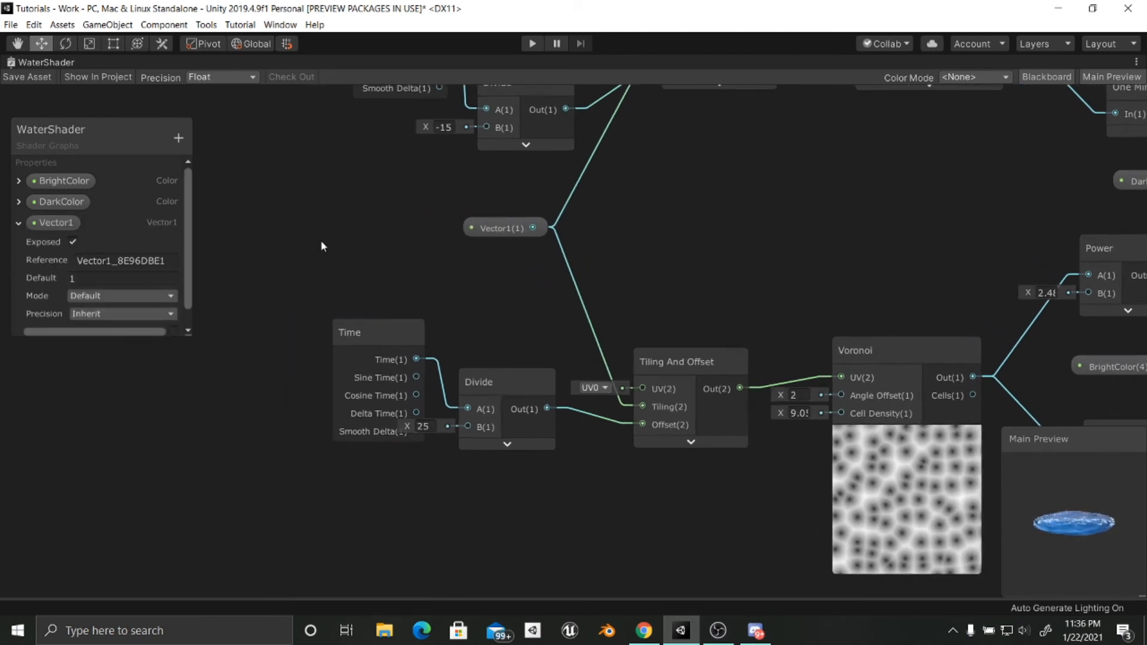
double_click(66, 223)
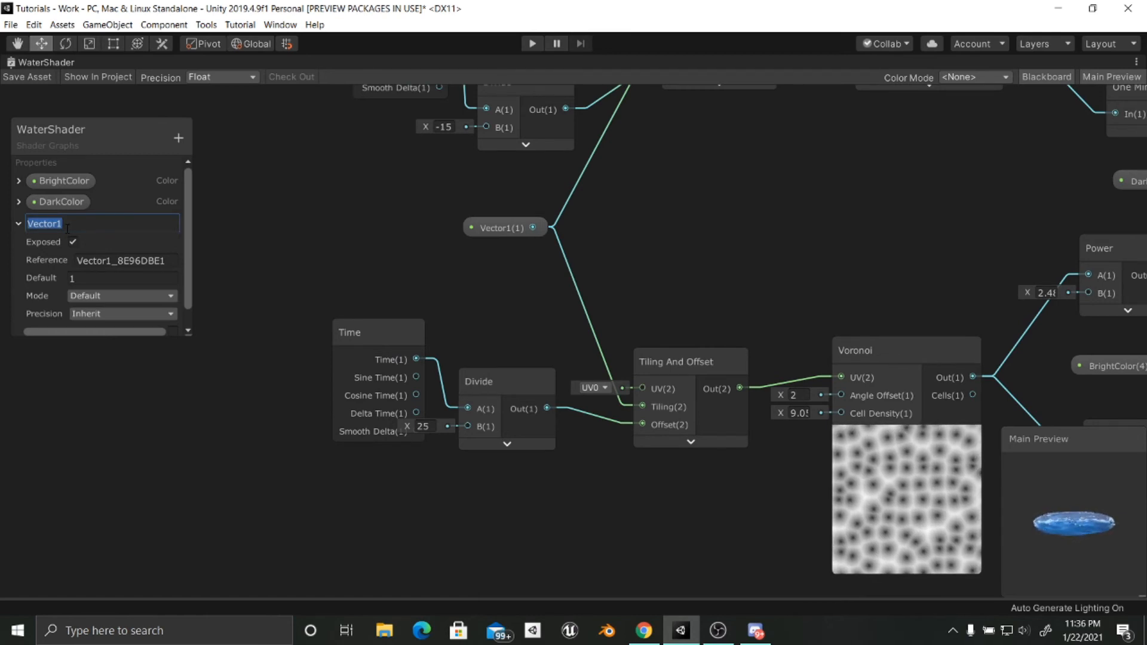
type("Water")
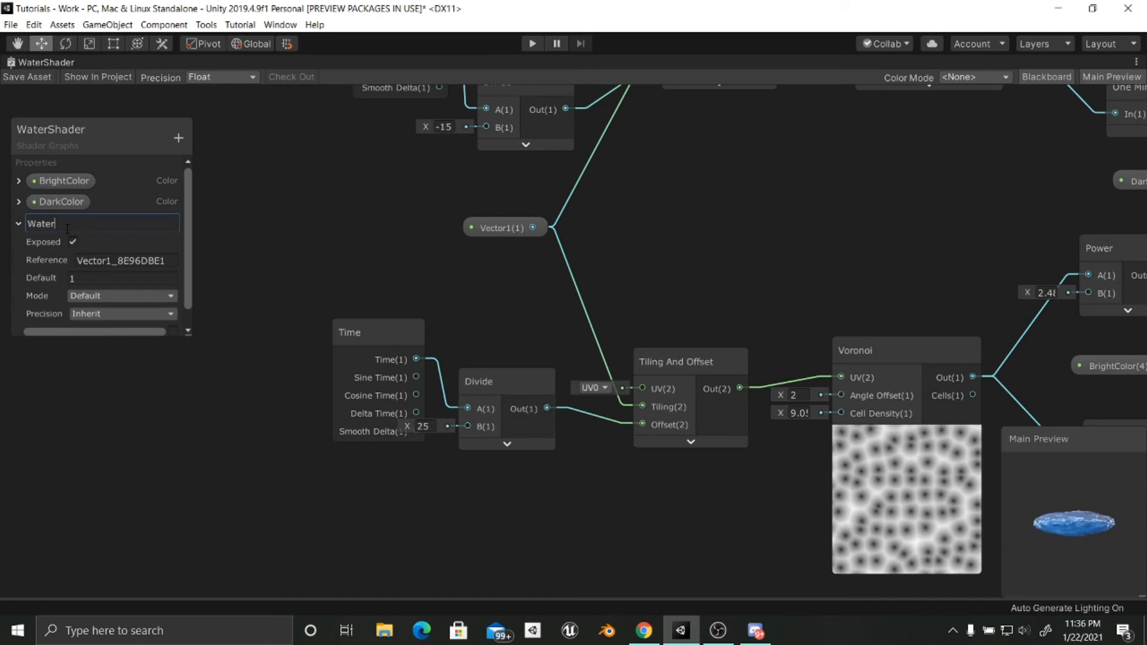
type("Tiling")
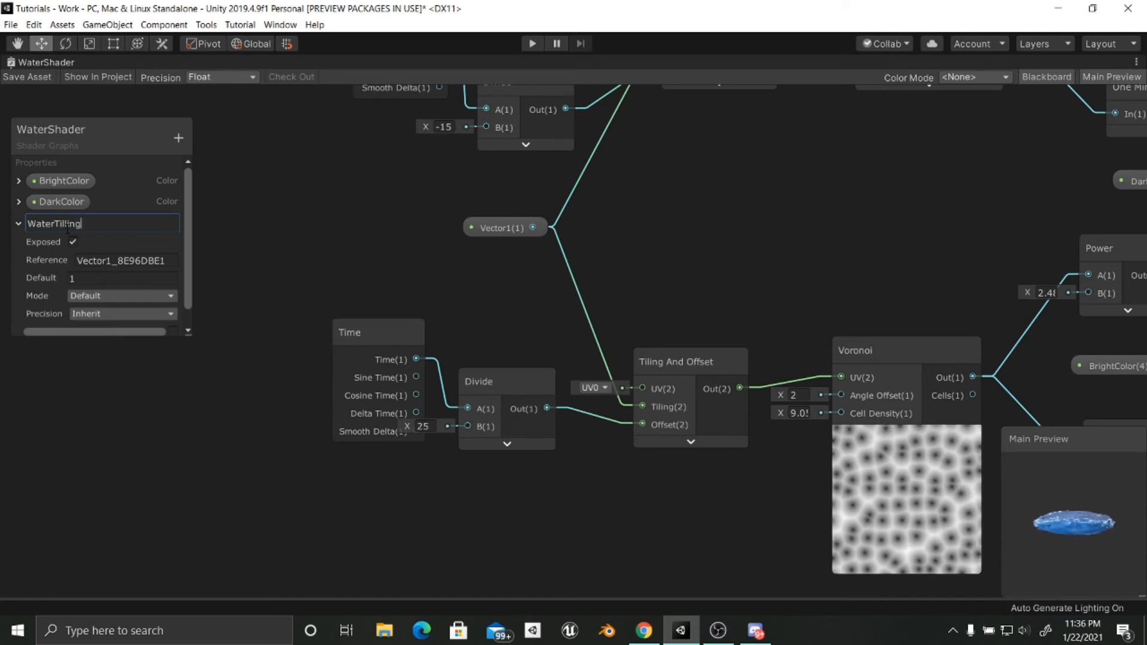
key("Return")
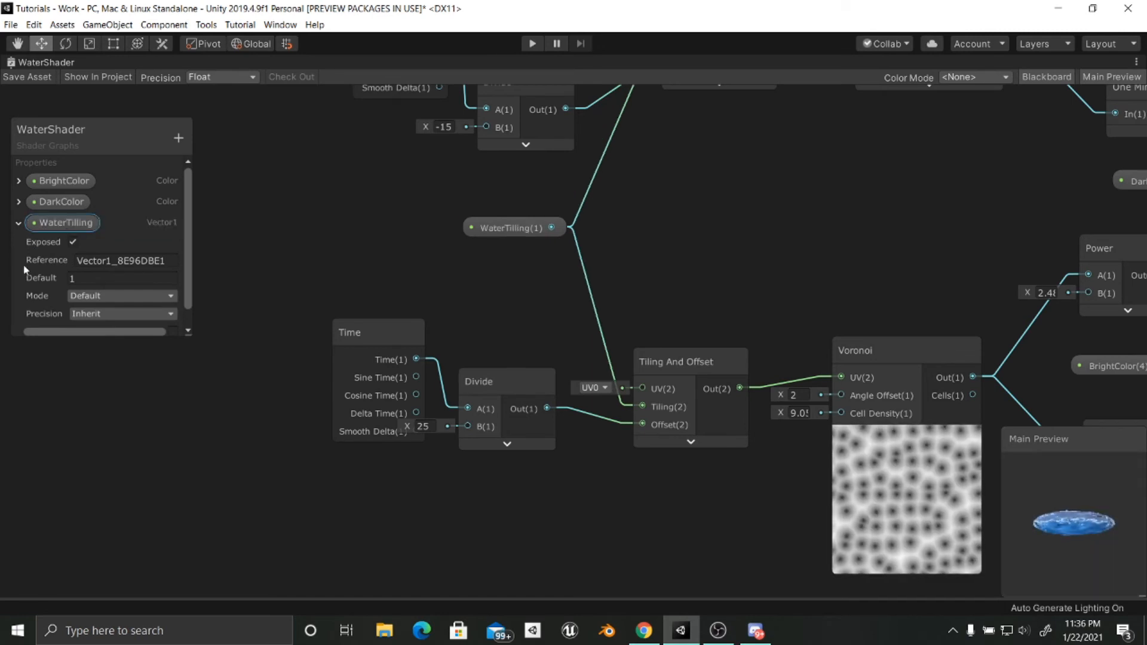
left_click(18, 225)
Step: Restore the graph window, return to the Scene view and move the plane to about X -0.17 and Z -3.34
right_click(41, 63)
left_click(58, 73)
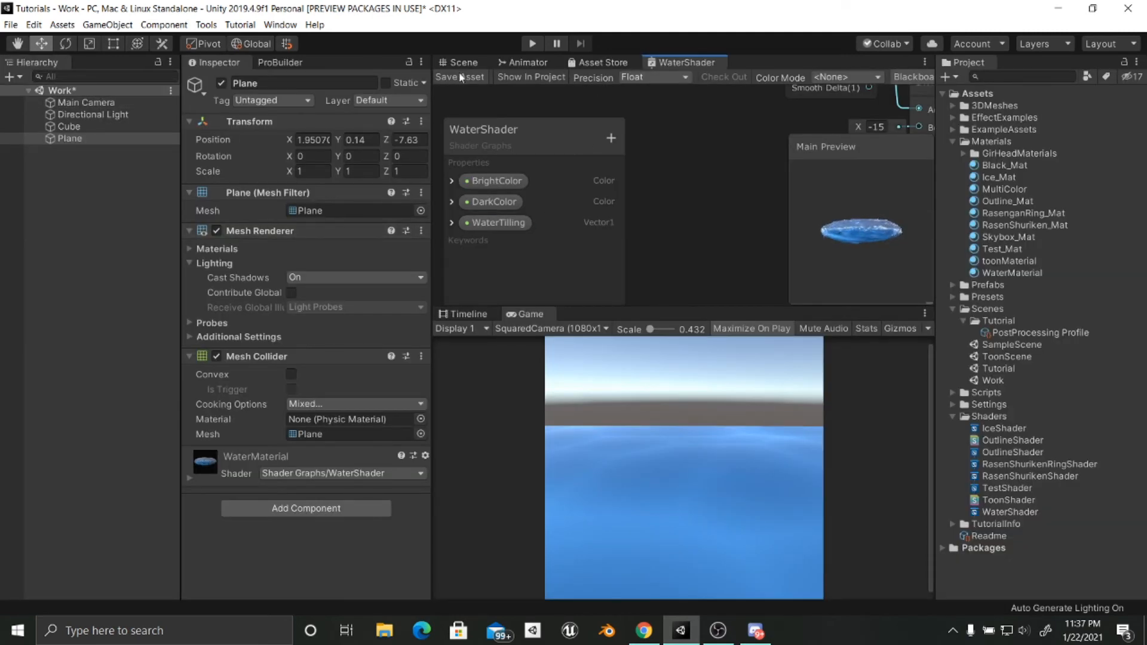
left_click(465, 62)
key("q")
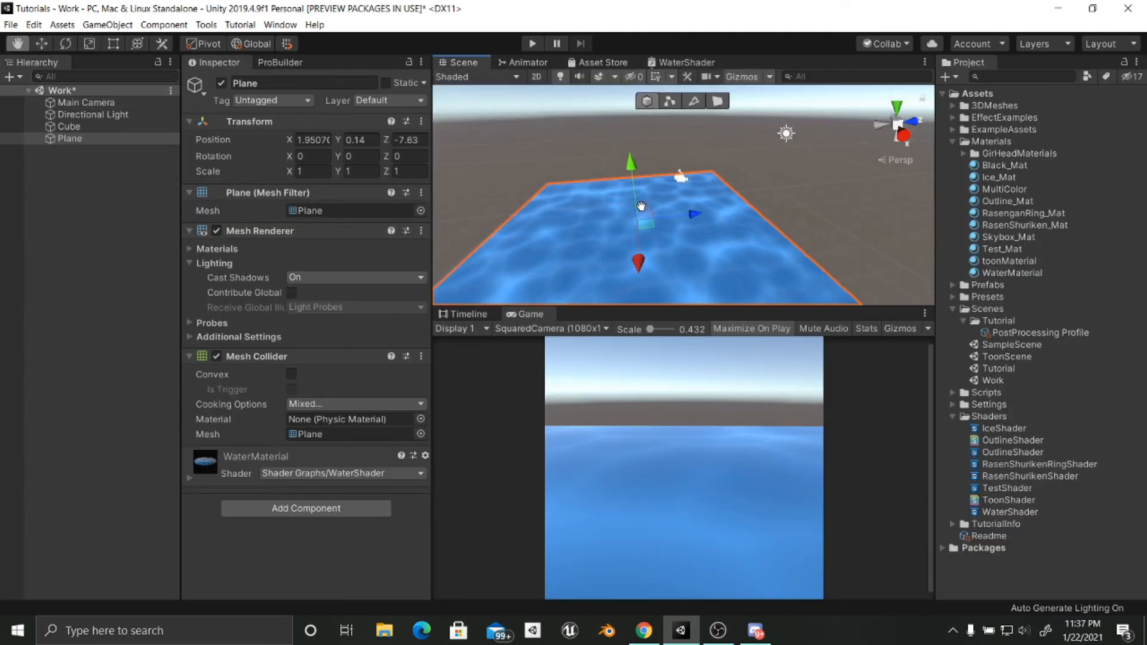
key("w")
left_click_drag(708, 196, 755, 203)
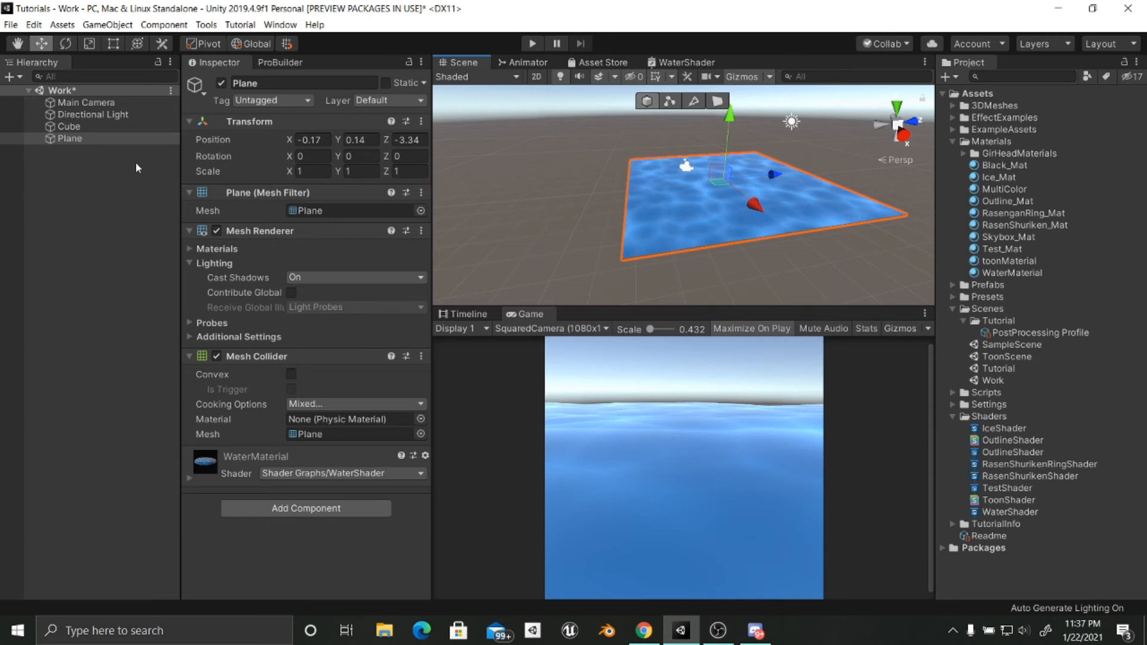
Step: Select WaterMaterial and save the WaterShader graph so the material gets the new property
left_click(1022, 273)
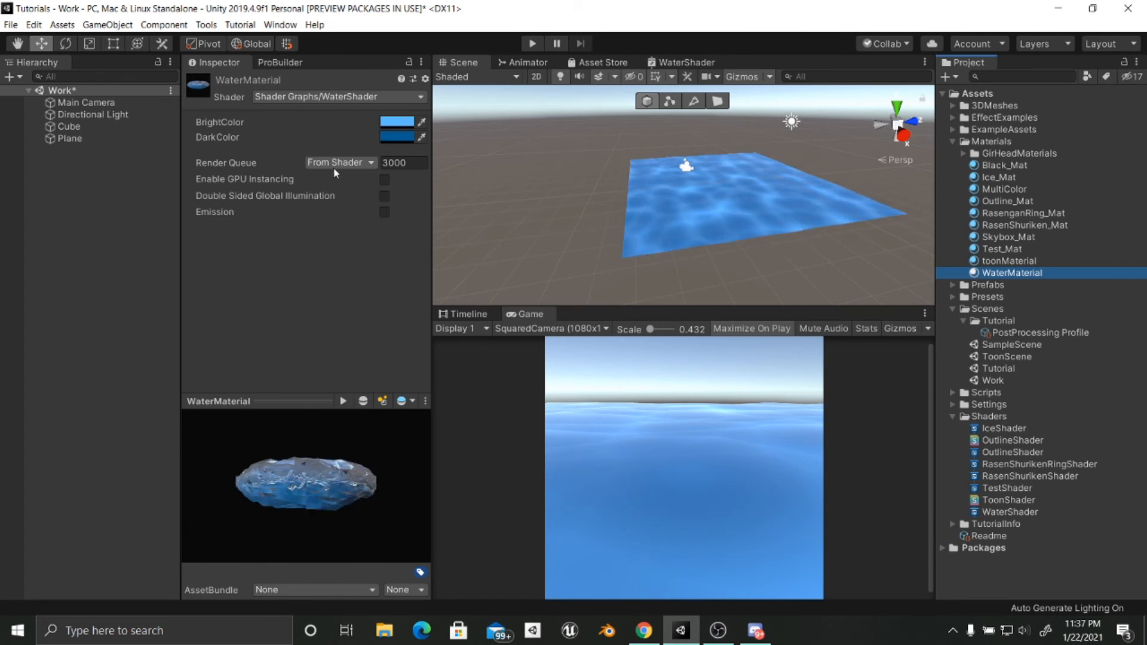
left_click(684, 62)
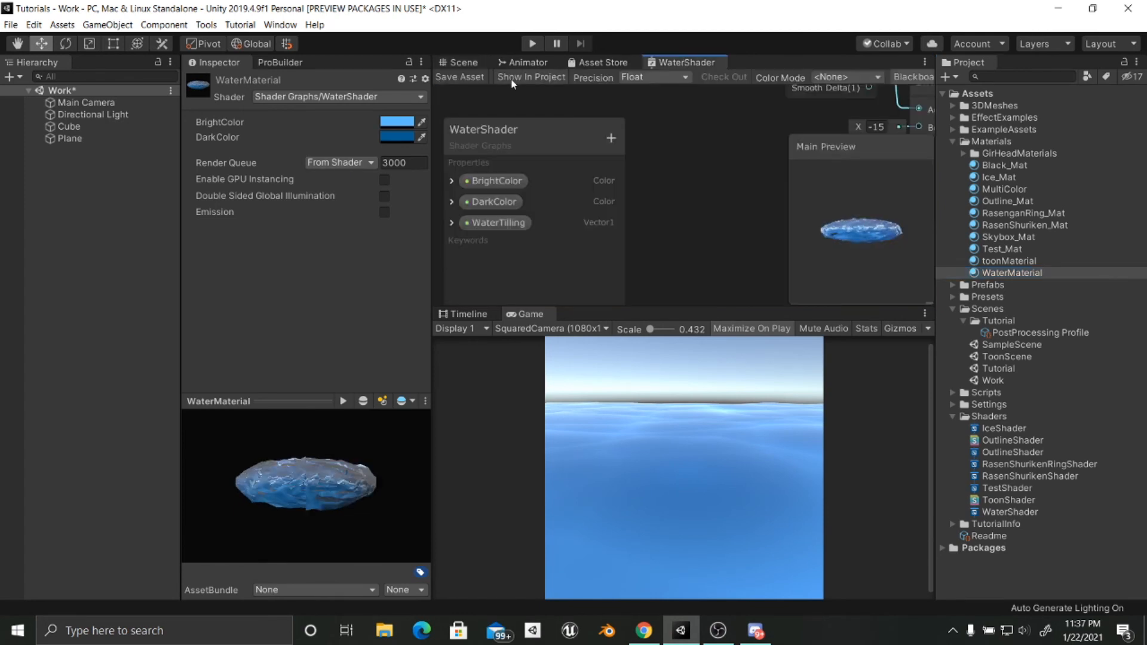
left_click(461, 77)
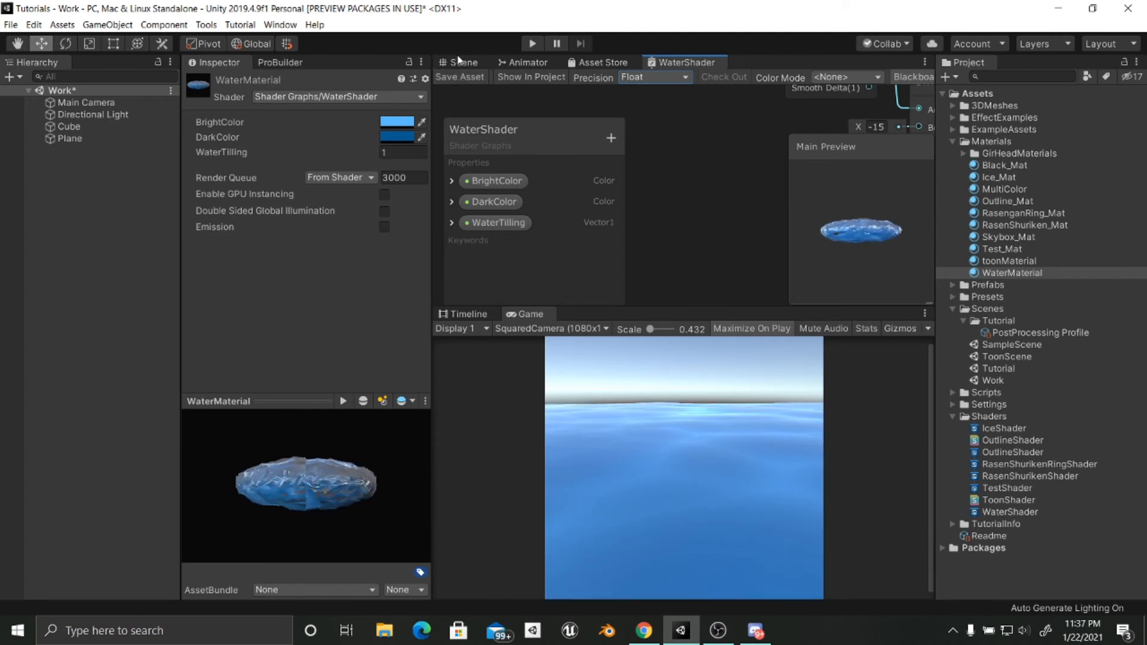
Step: Set WaterMaterial's WaterTilling to 10 and check the water on the plane in the Scene view
left_click(462, 62)
left_click(384, 153)
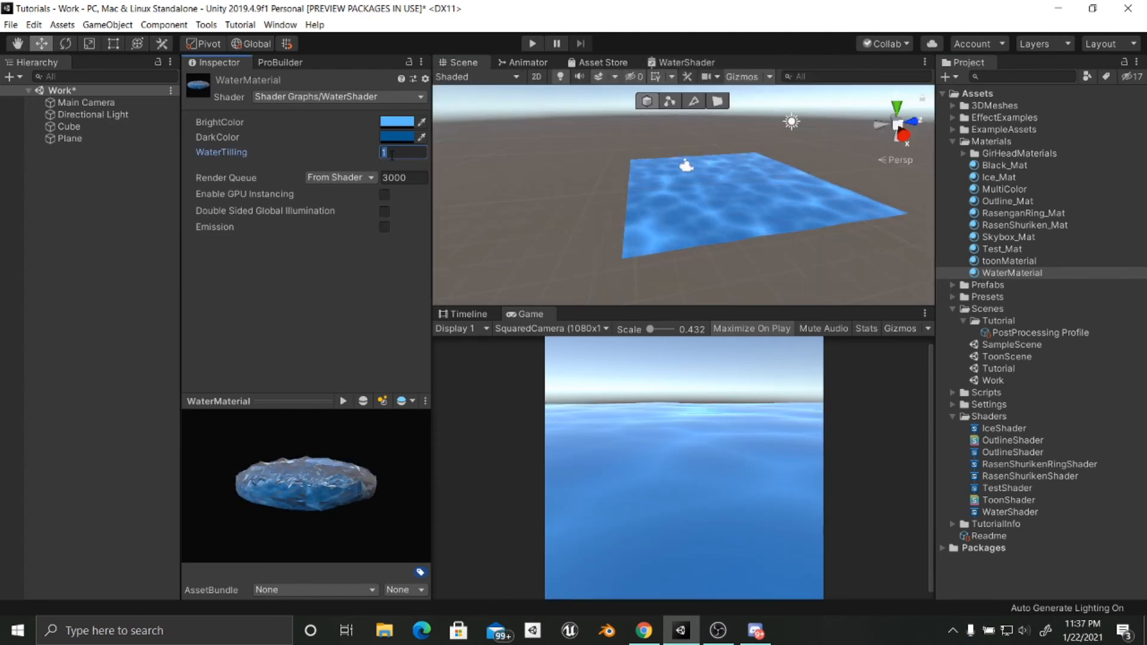
type("10")
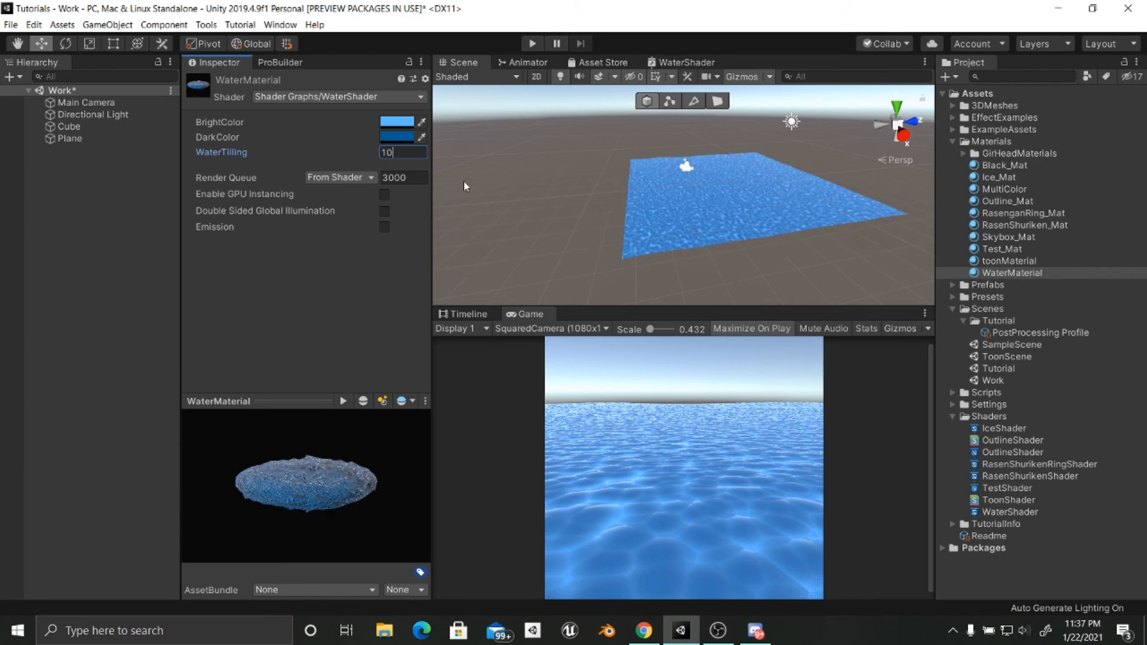
key("w")
right_click_drag(678, 217, 689, 183)
key("s")
scroll(687, 182, "down", 1)
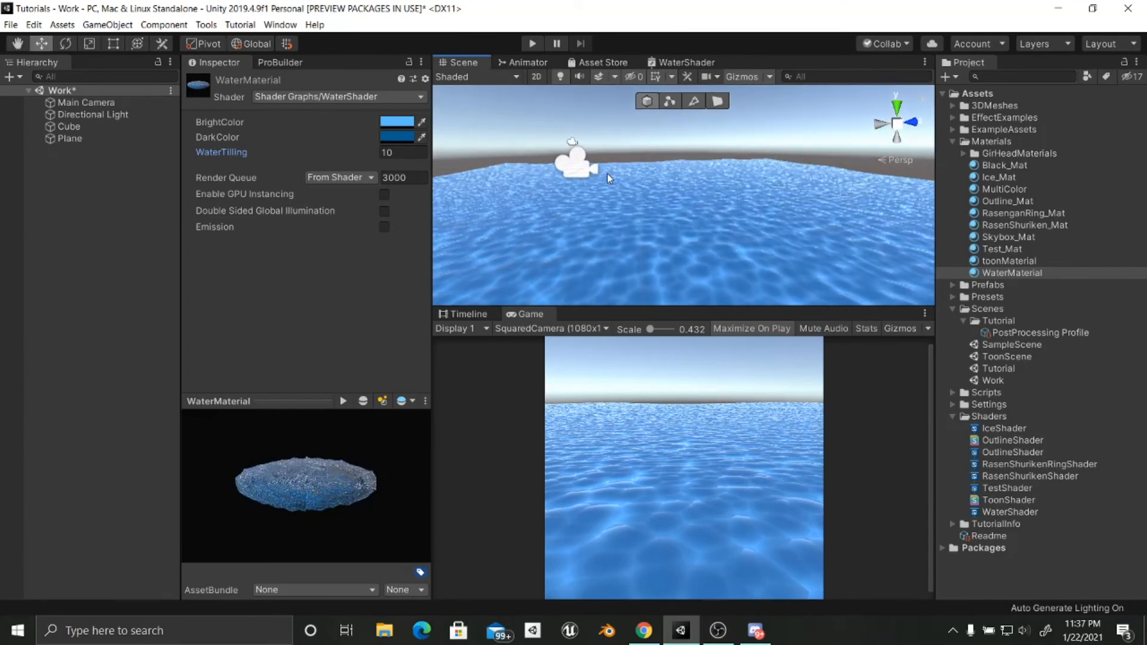
Step: Reopen the WaterShader graph and maximize it
left_click(669, 59)
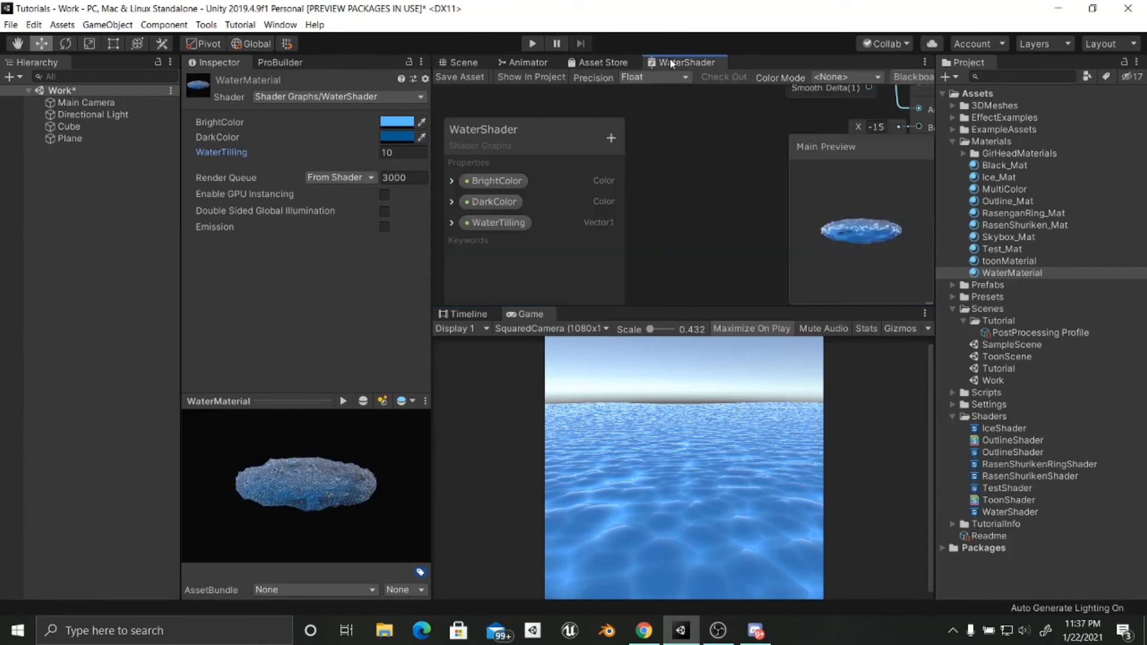
right_click(672, 62)
left_click(711, 69)
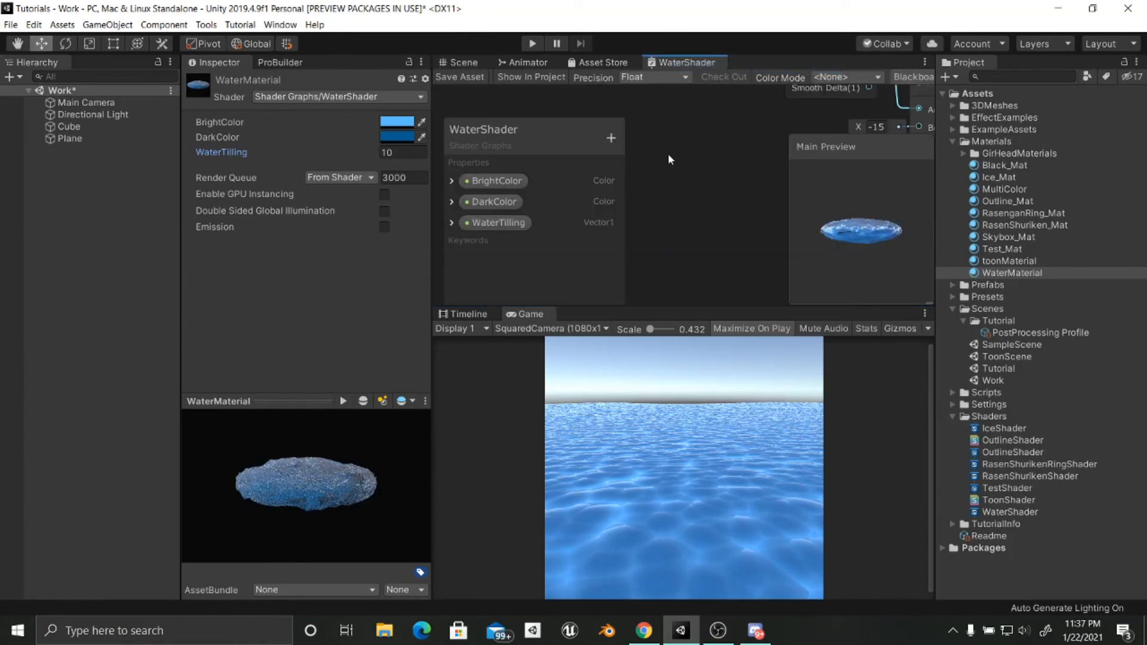
Step: Examine the Time, Divide, Tiling And Offset, Gradient Noise and Multiply nodes that drive the waves
middle_click_drag(638, 254, 616, 382)
mouse_move(707, 239)
middle_mouse_down()
mouse_move(683, 291)
mouse_move(575, 334)
middle_mouse_up()
middle_click_drag(676, 316, 508, 382)
middle_click_drag(663, 288, 538, 307)
middle_click_drag(718, 269, 631, 178)
scroll(642, 239, "up", 1)
middle_click_drag(652, 317, 700, 279)
left_click(701, 257)
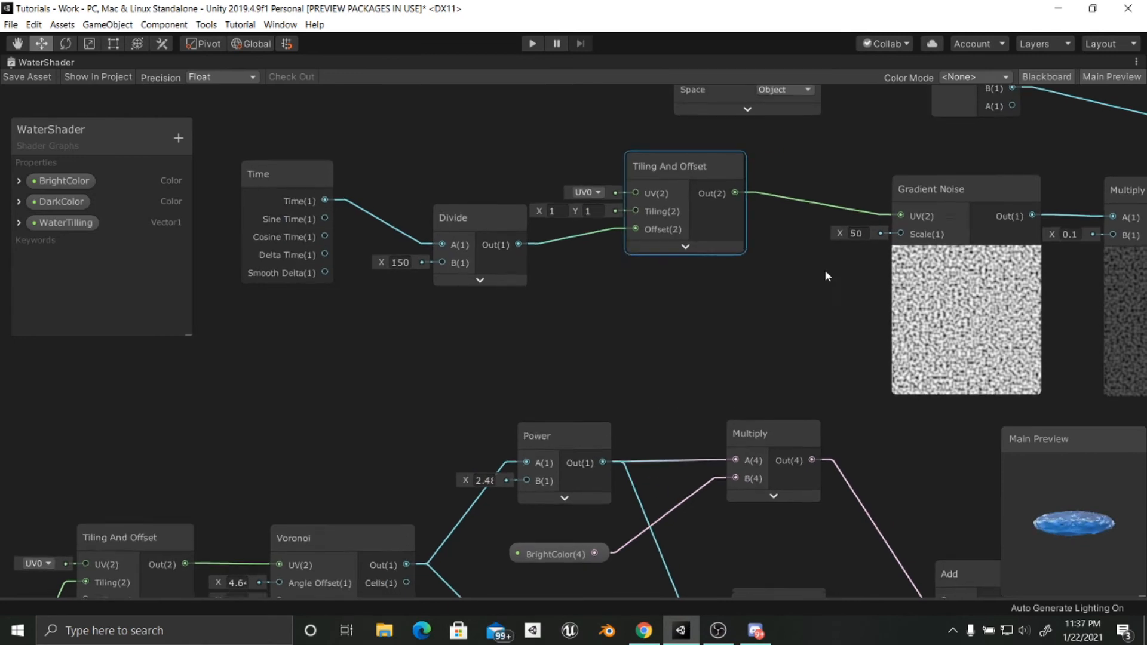
middle_click_drag(824, 271, 566, 263)
middle_click_drag(771, 181, 724, 196)
middle_click_drag(773, 243, 826, 243)
middle_click_drag(589, 282, 747, 273)
mouse_move(645, 275)
middle_mouse_down()
mouse_move(766, 277)
mouse_move(575, 292)
middle_mouse_up()
middle_click_drag(680, 297, 601, 294)
middle_click_drag(753, 279, 642, 286)
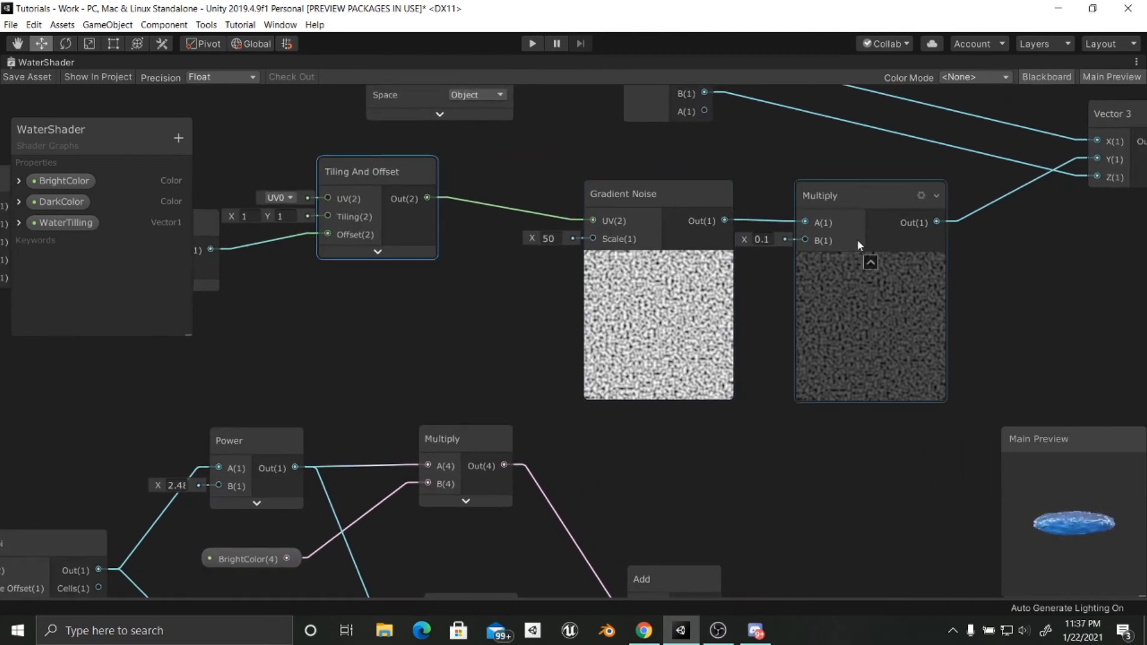
Step: Shift the Gradient Noise chain's Multiply node slightly and add a Vector 1 node below it with X set to 0.1
left_click_drag(849, 197, 858, 195)
mouse_move(789, 275)
middle_mouse_down()
mouse_move(814, 273)
mouse_move(776, 285)
mouse_move(783, 293)
middle_mouse_up()
left_click(785, 401)
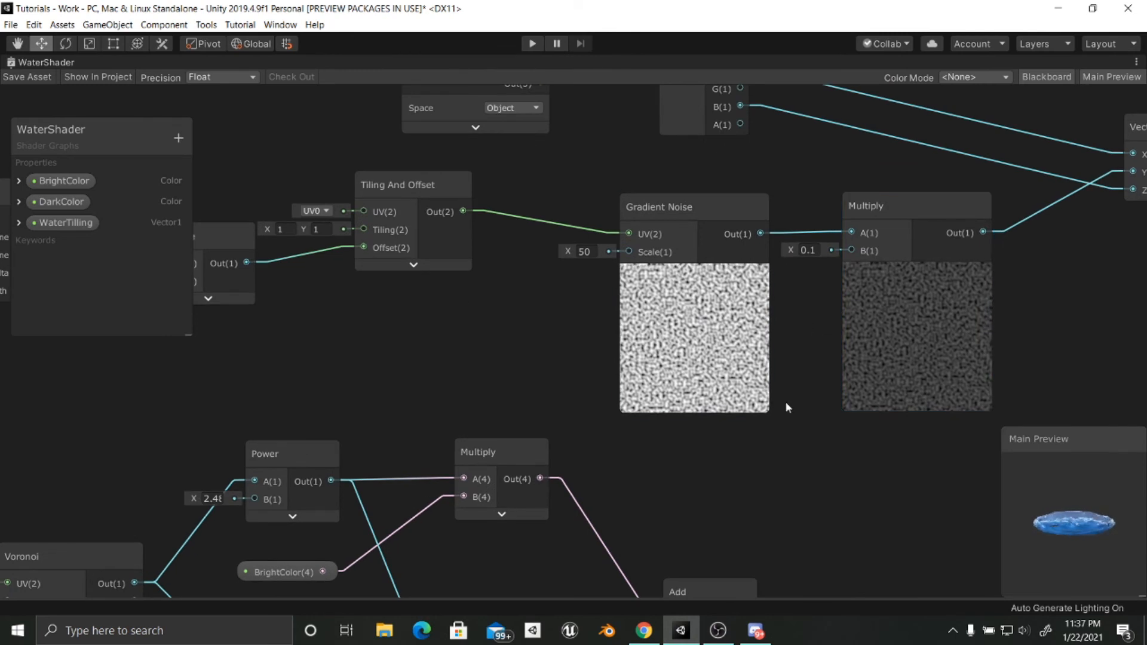
key("space")
type("ve")
key("Return")
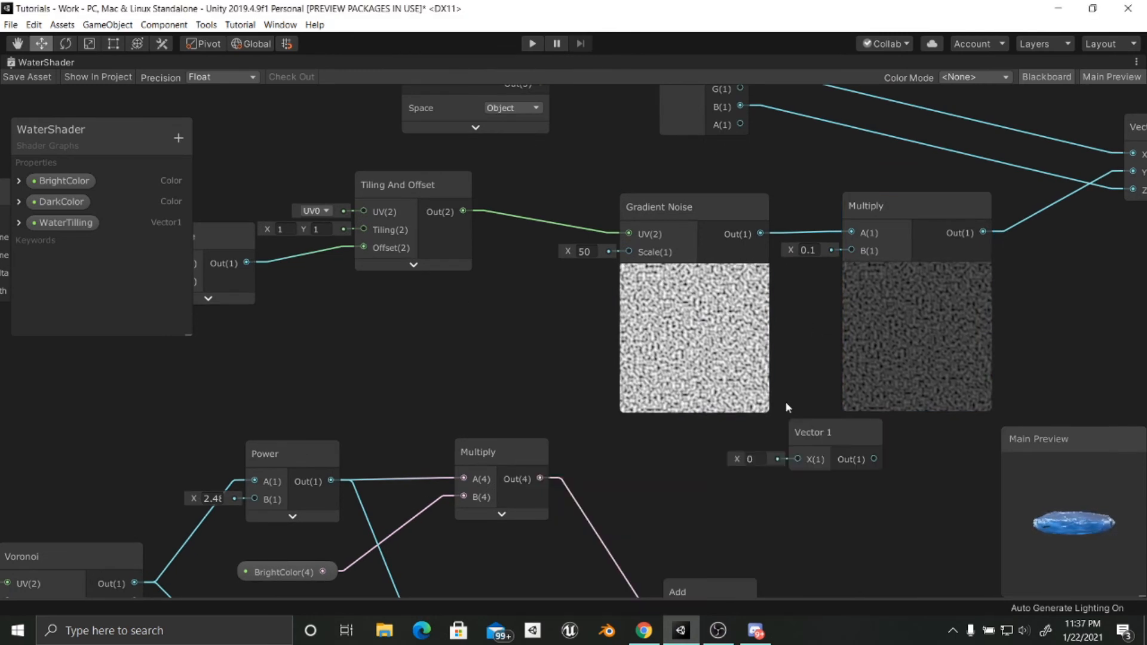
left_click(754, 459)
type("0.1")
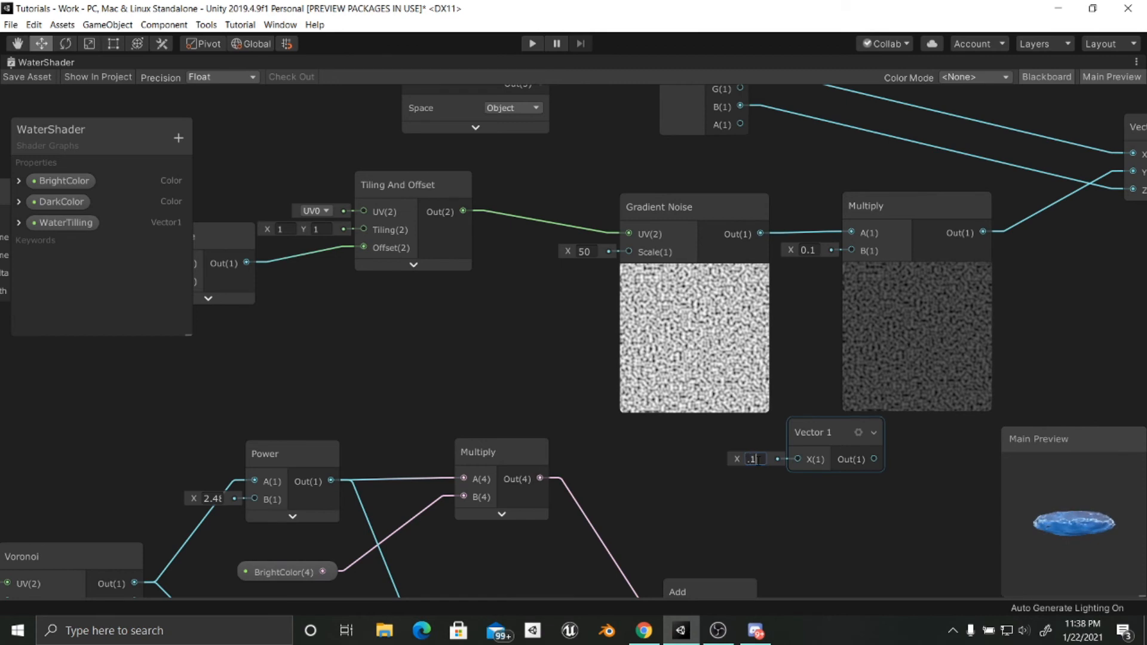
Step: Connect the Vector 1 node to the B input of the noise Multiply node and convert it to a property
left_click_drag(796, 430, 736, 371)
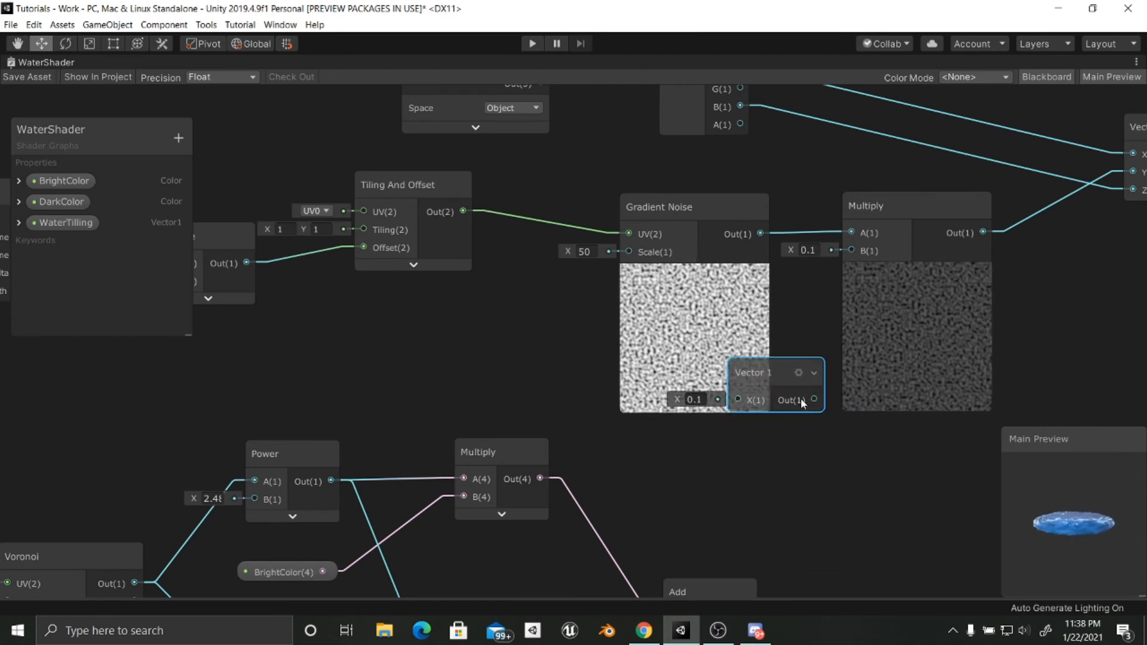
left_click_drag(814, 400, 852, 251)
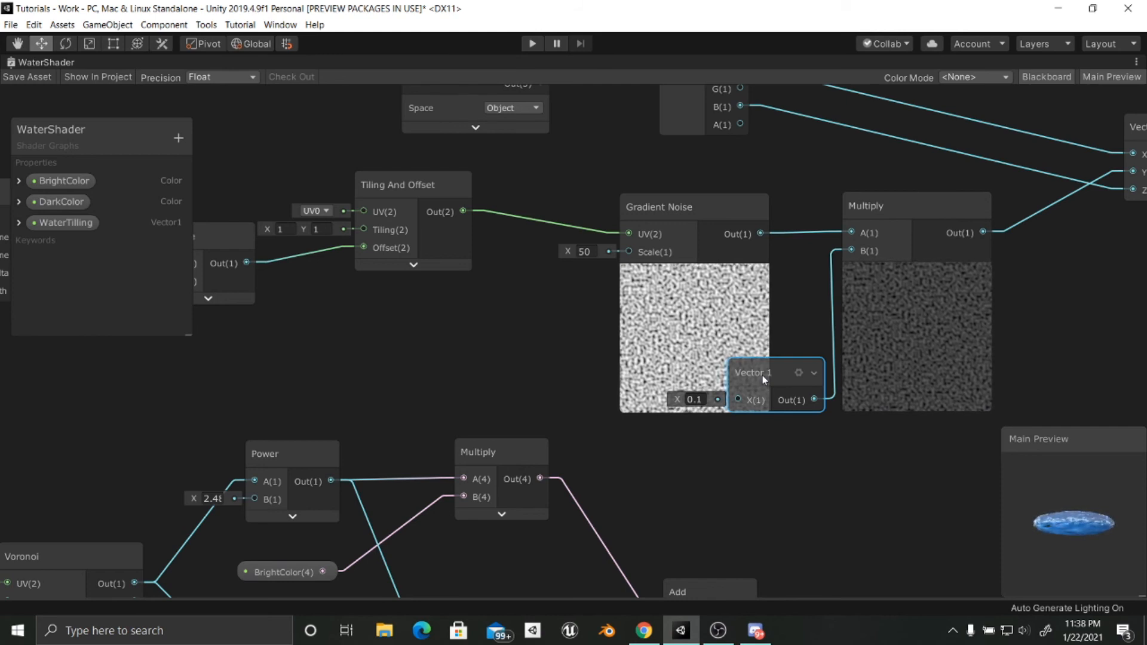
right_click(762, 377)
left_click(821, 521)
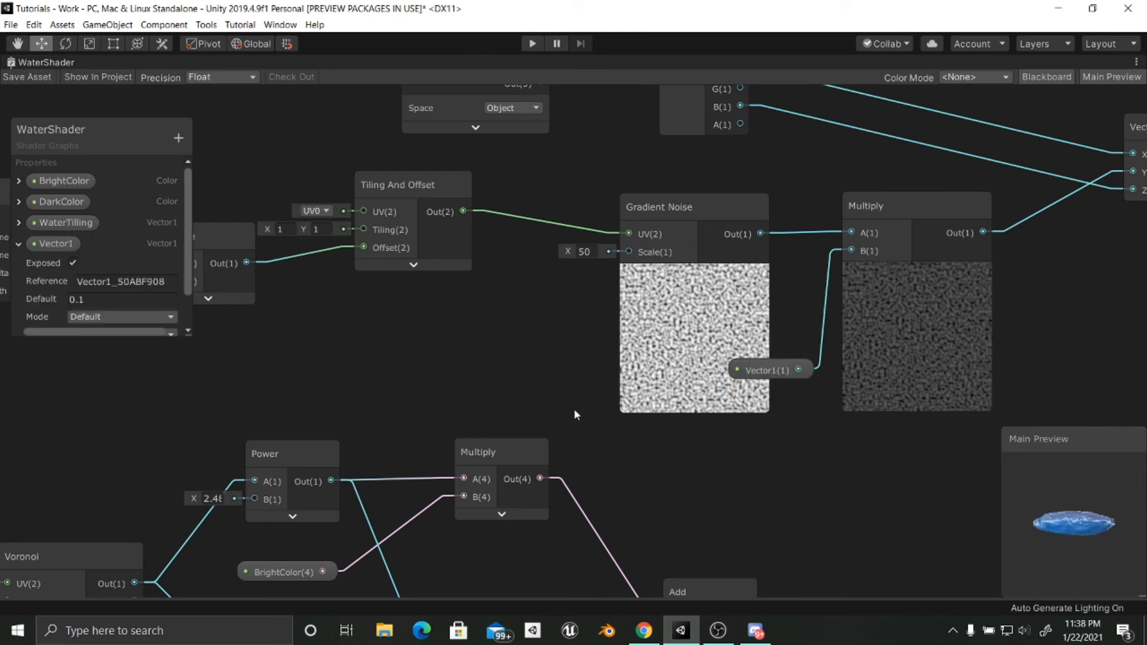
Step: Rename the Vector1 property to DisplacementPower and save the shader graph
double_click(51, 244)
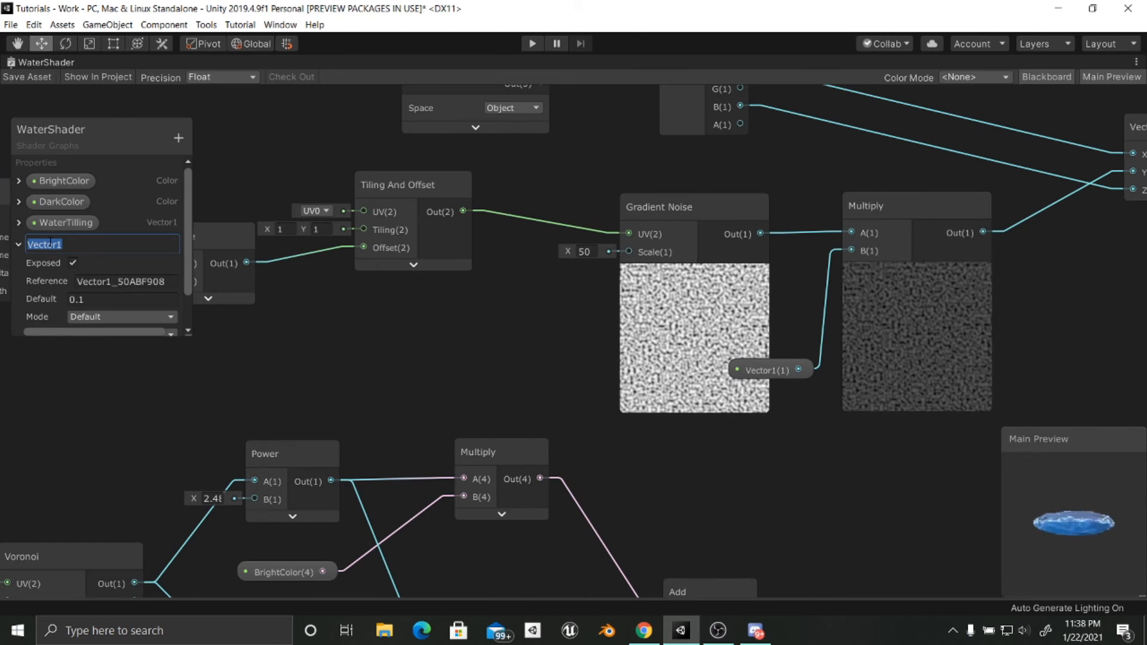
type("Dis")
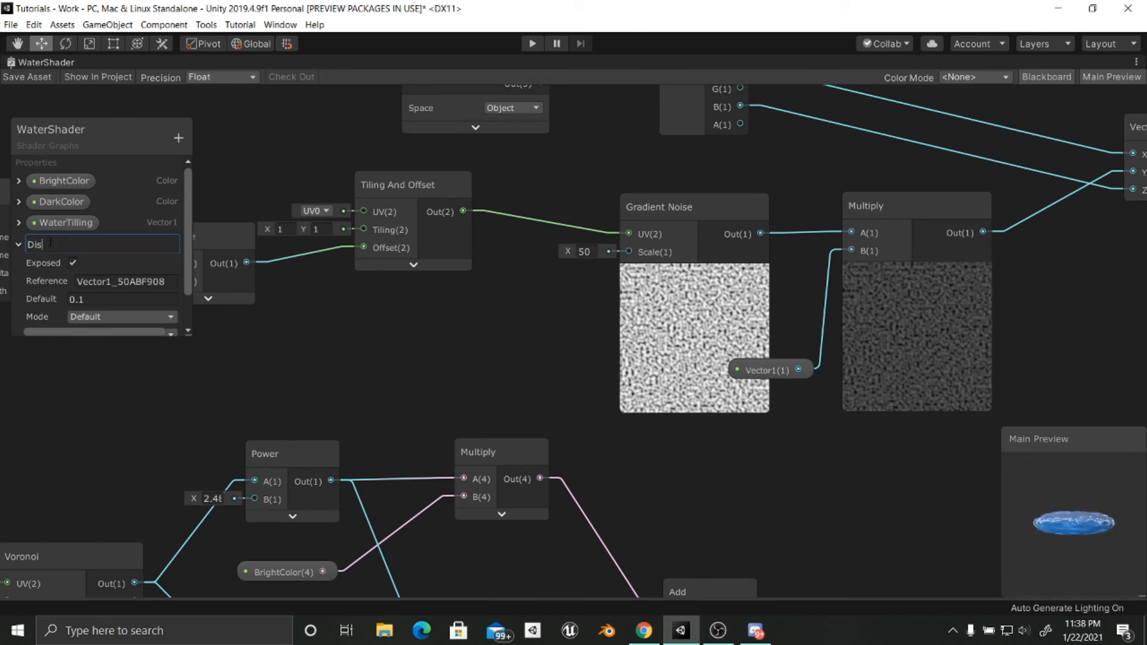
type("placem")
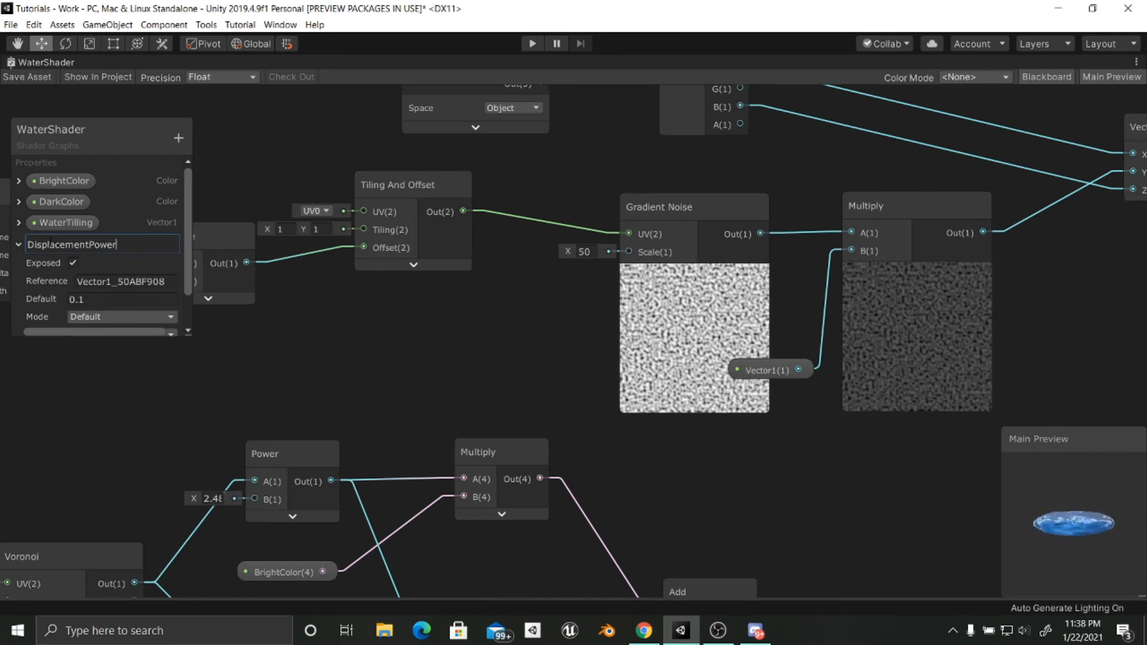
type("entPower")
key("Return")
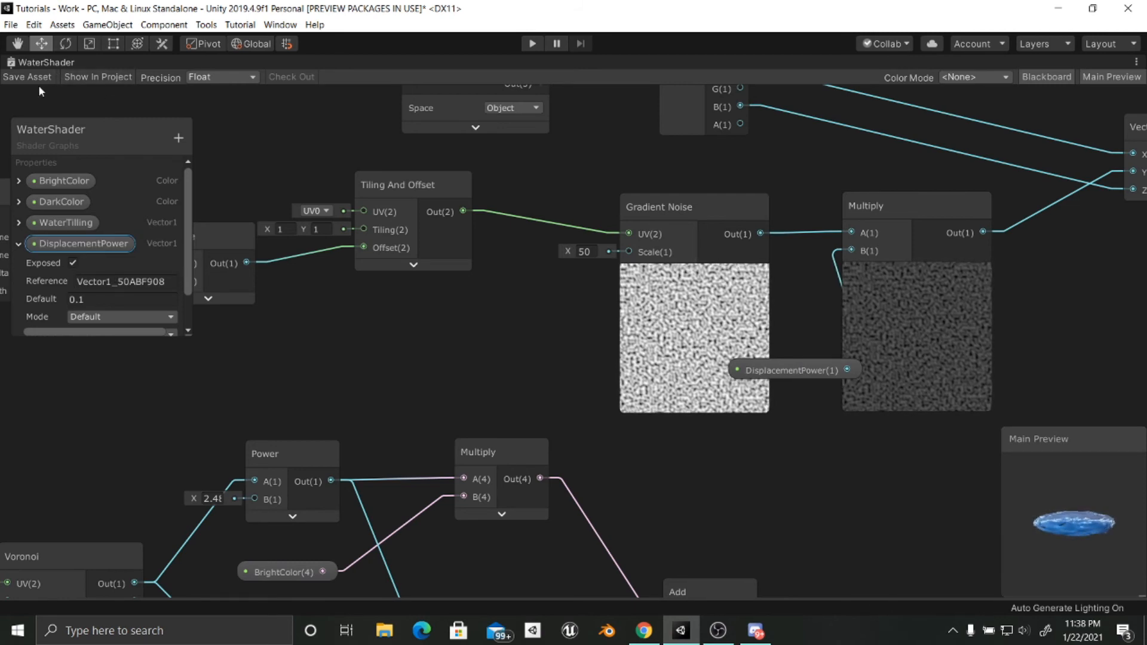
Step: Restore the normal editor layout with the Scene view, set WaterMaterial's DisplacementPower to 0.16 and preview the waves in Play mode
right_click(57, 62)
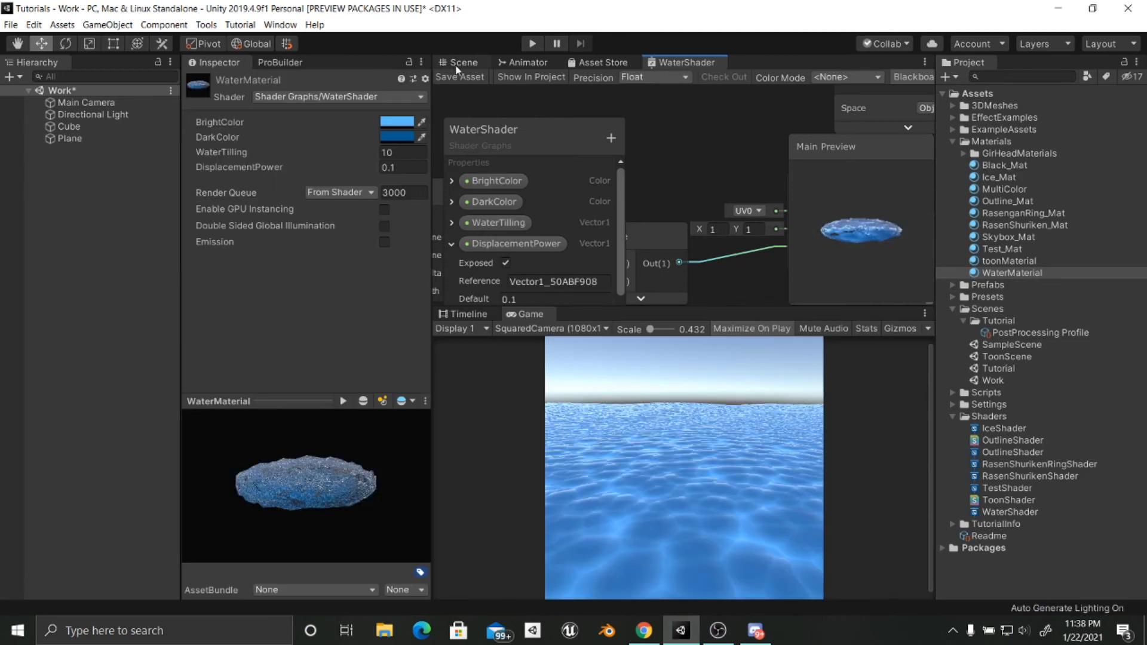
left_click(456, 66)
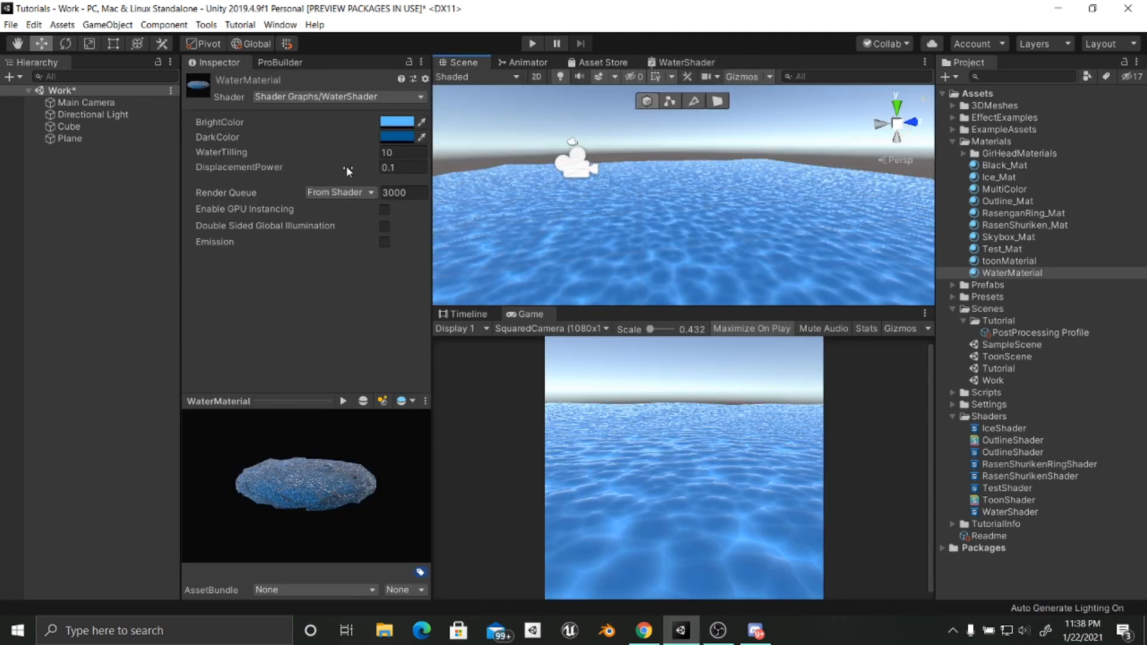
left_click_drag(346, 166, 354, 167)
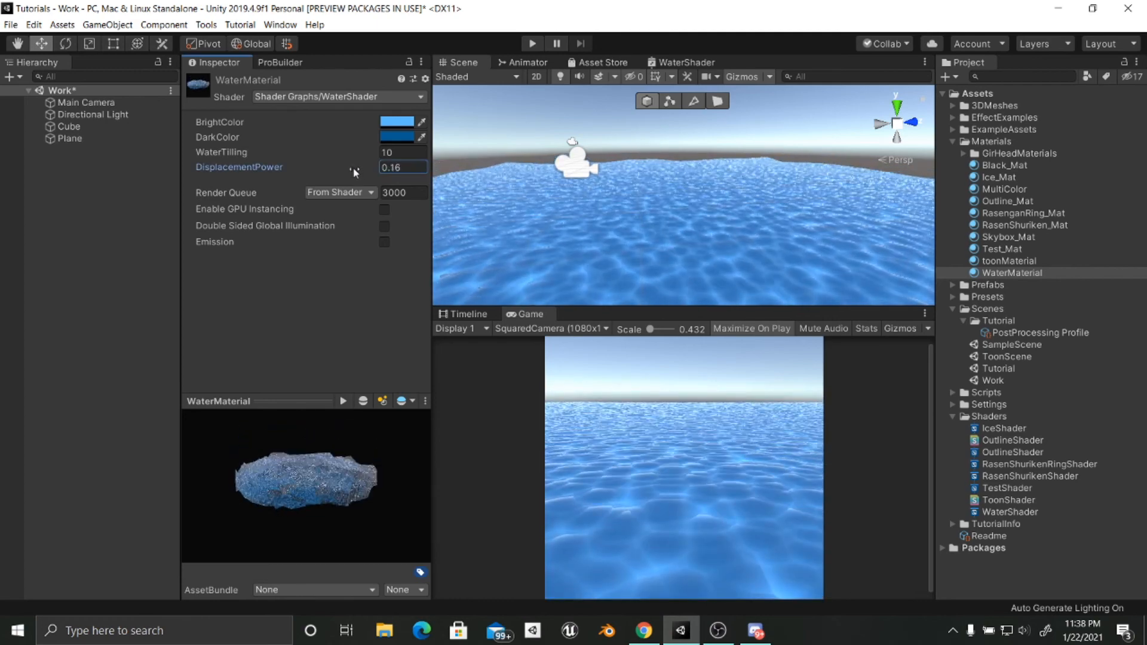
left_click(533, 44)
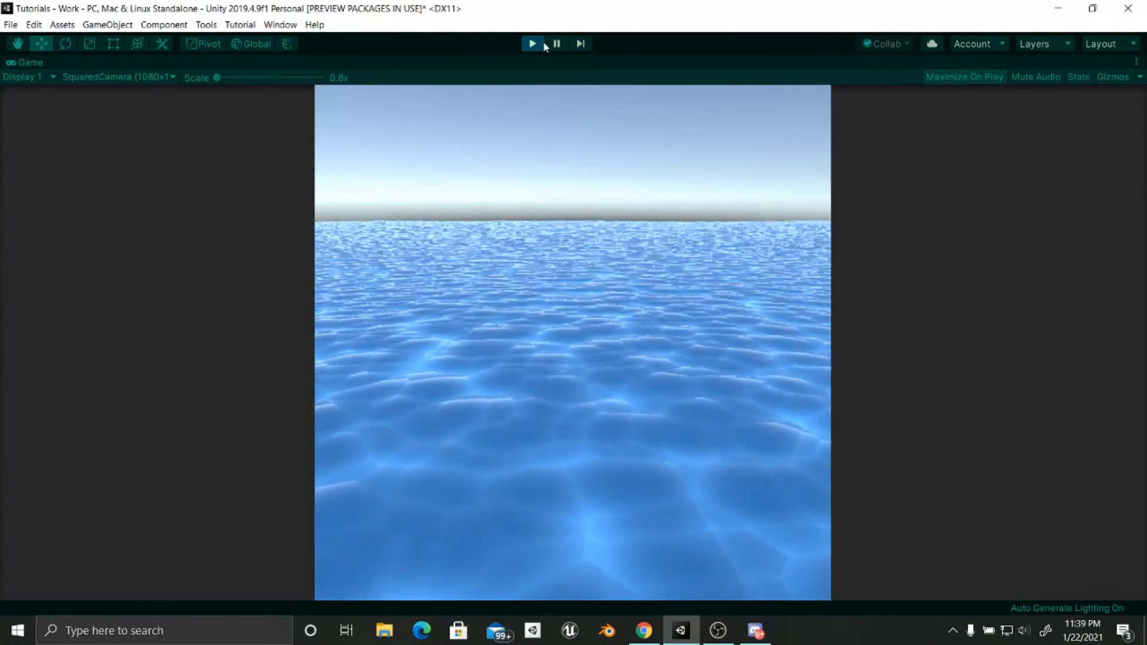
left_click(532, 43)
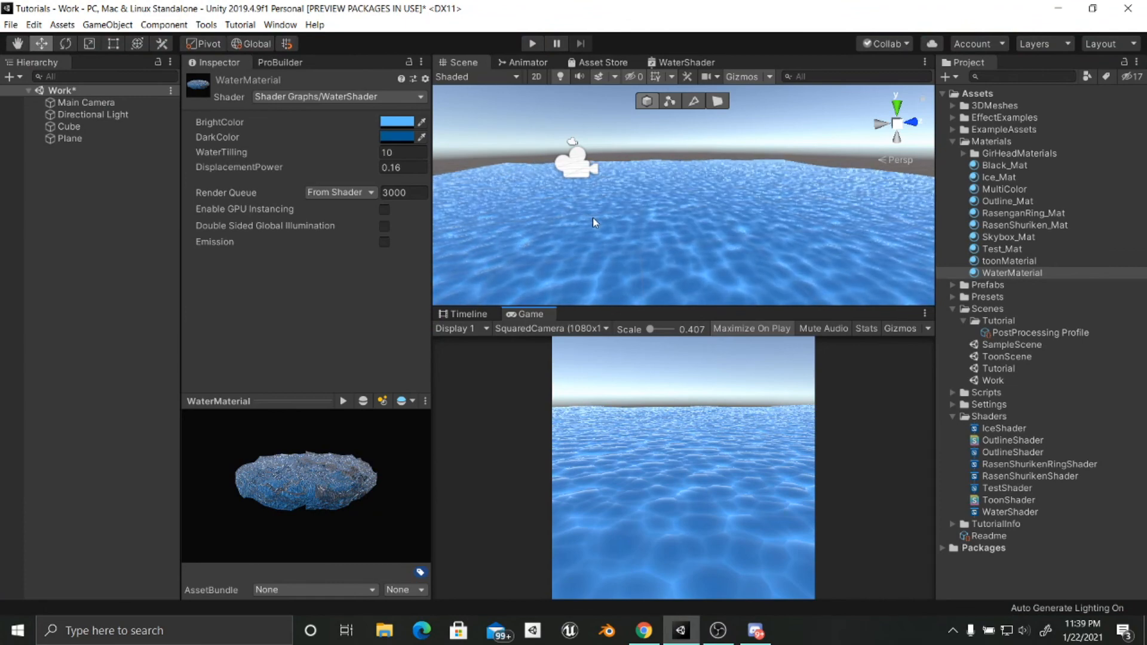
Step: Look up the ProBuilder package in the Package Manager's Unity Registry by searching for "probu"
left_click(281, 25)
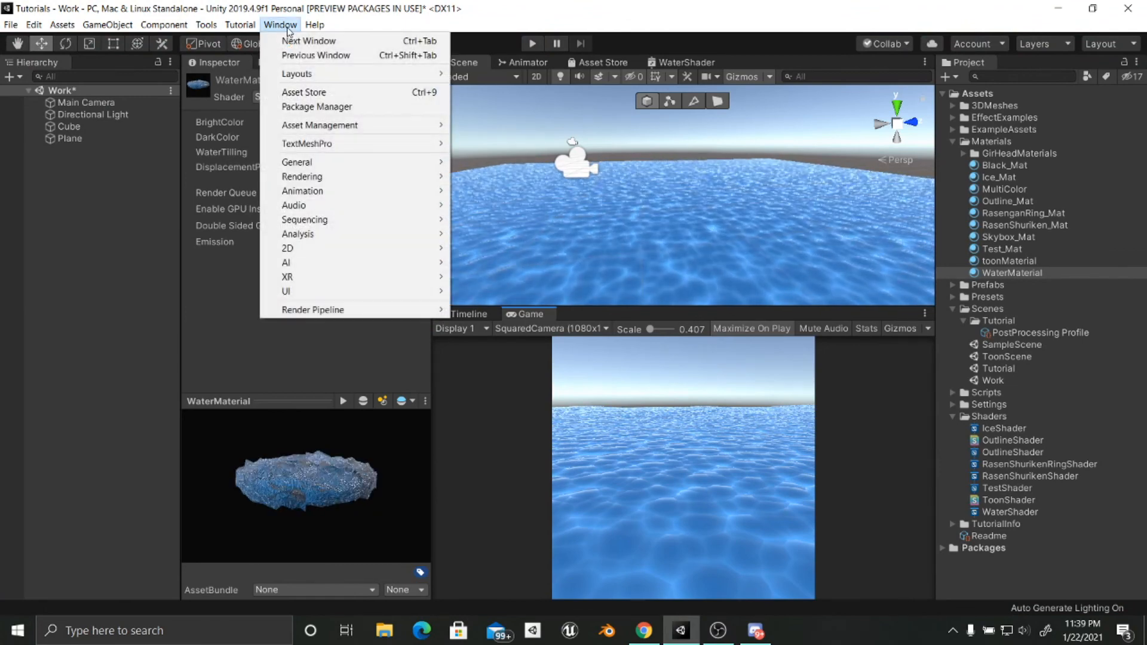
left_click(331, 108)
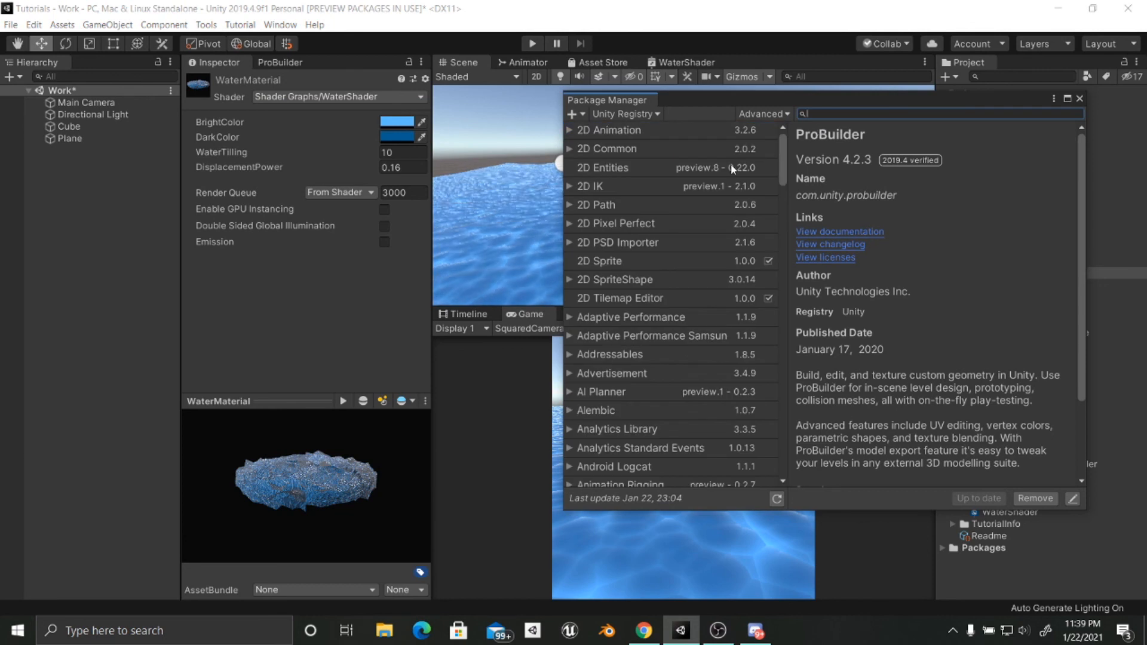
left_click(654, 112)
left_click(658, 114)
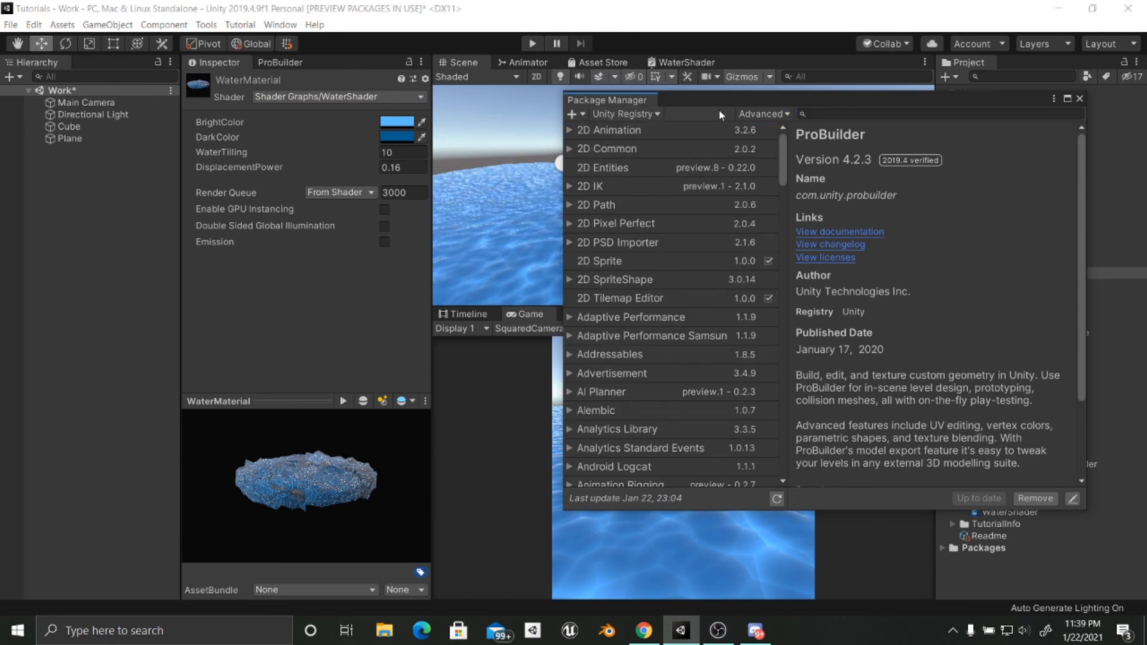
left_click(865, 113)
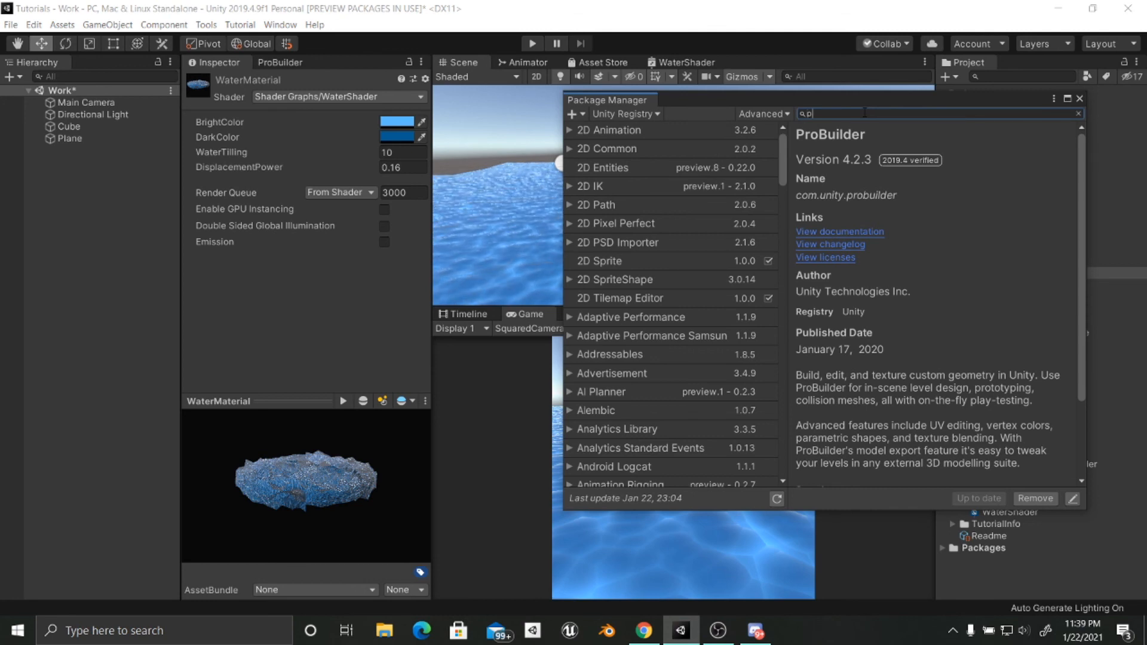
type("probu")
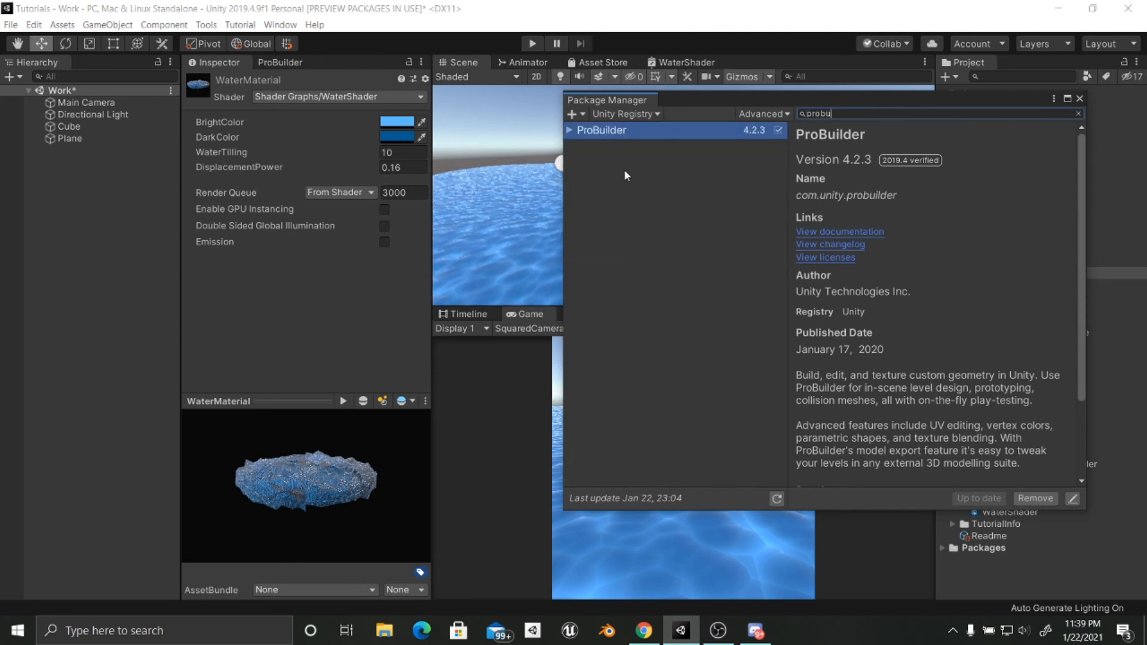
left_click_drag(809, 104, 637, 87)
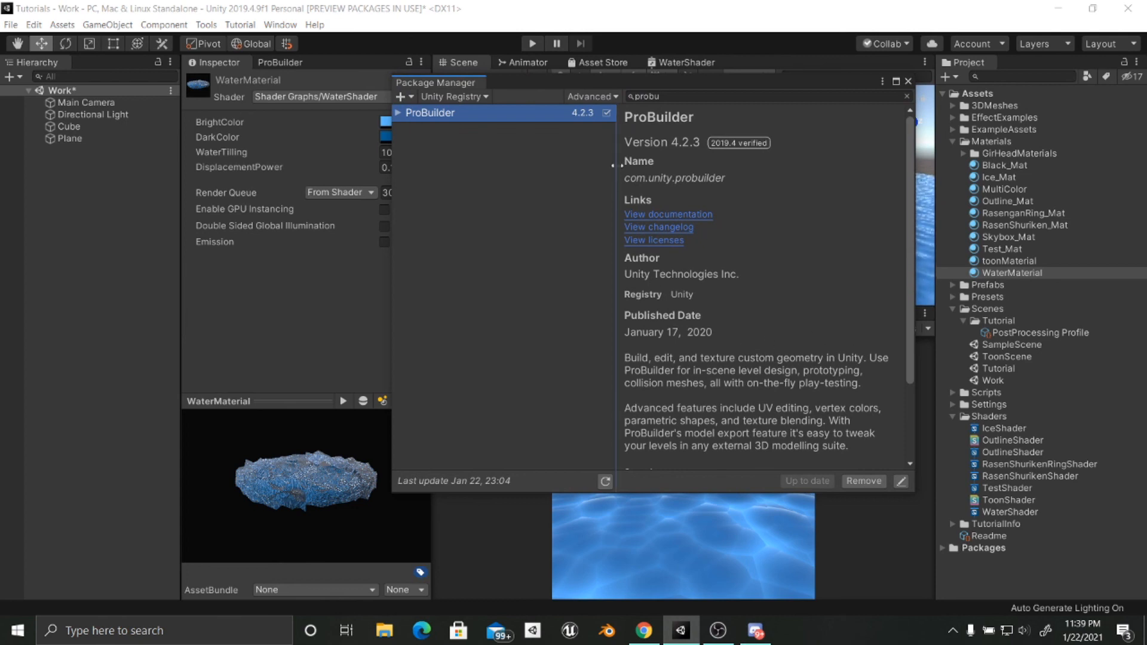
left_click_drag(702, 85, 707, 72)
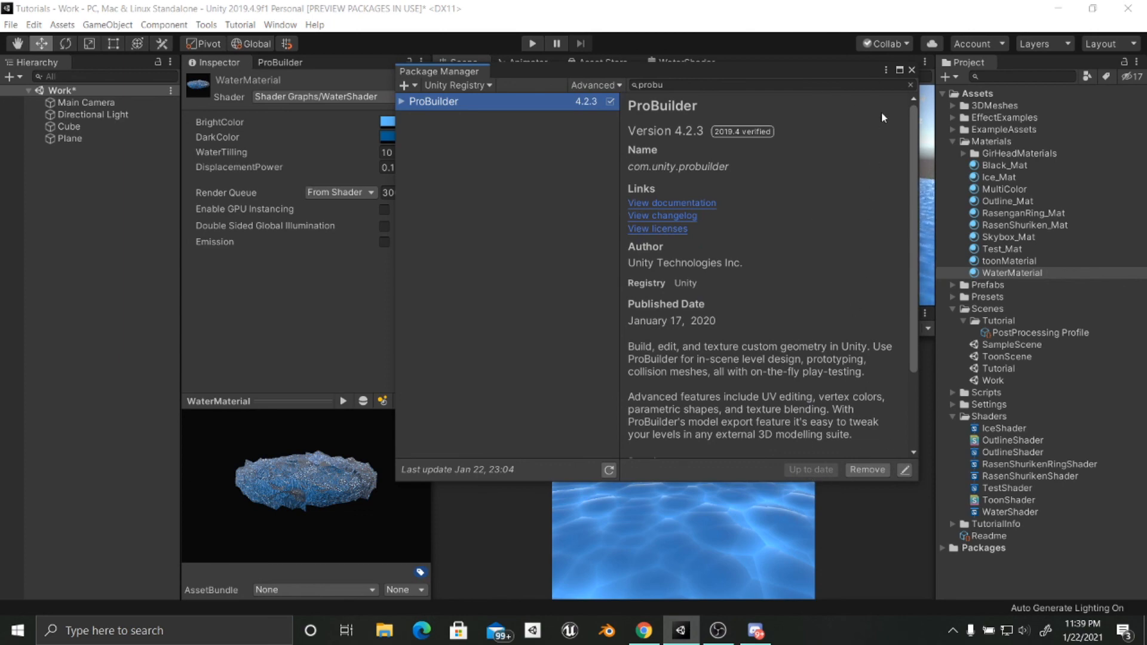
left_click(911, 70)
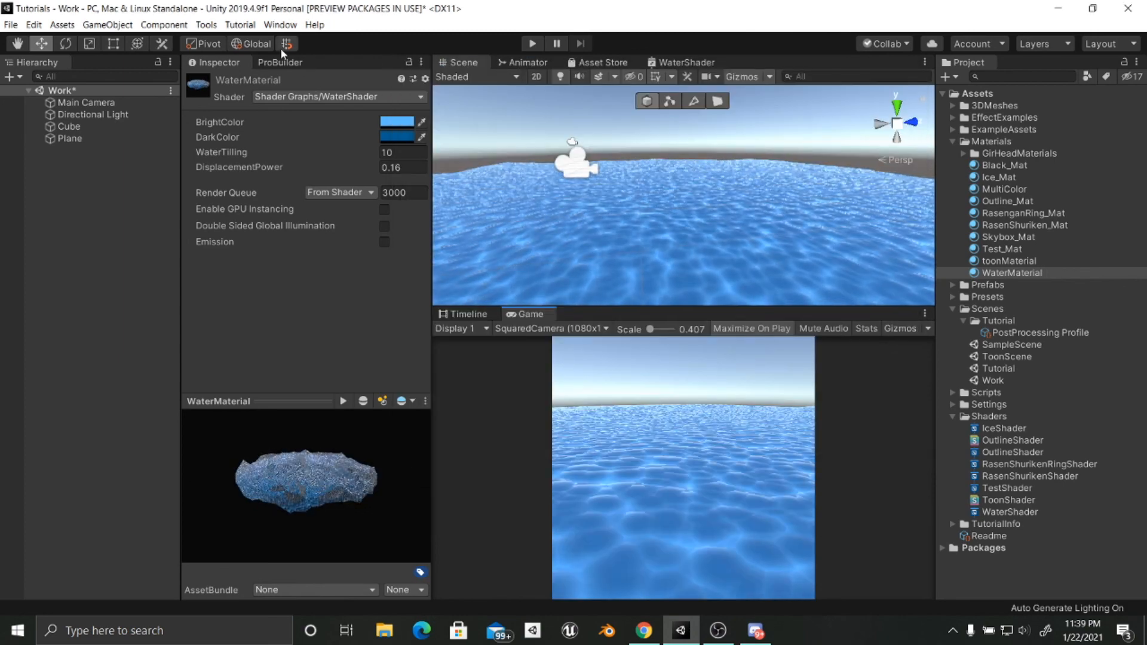
Step: Open the ProBuilder window and dock it beside the Inspector
left_click(272, 26)
mouse_move(230, 25)
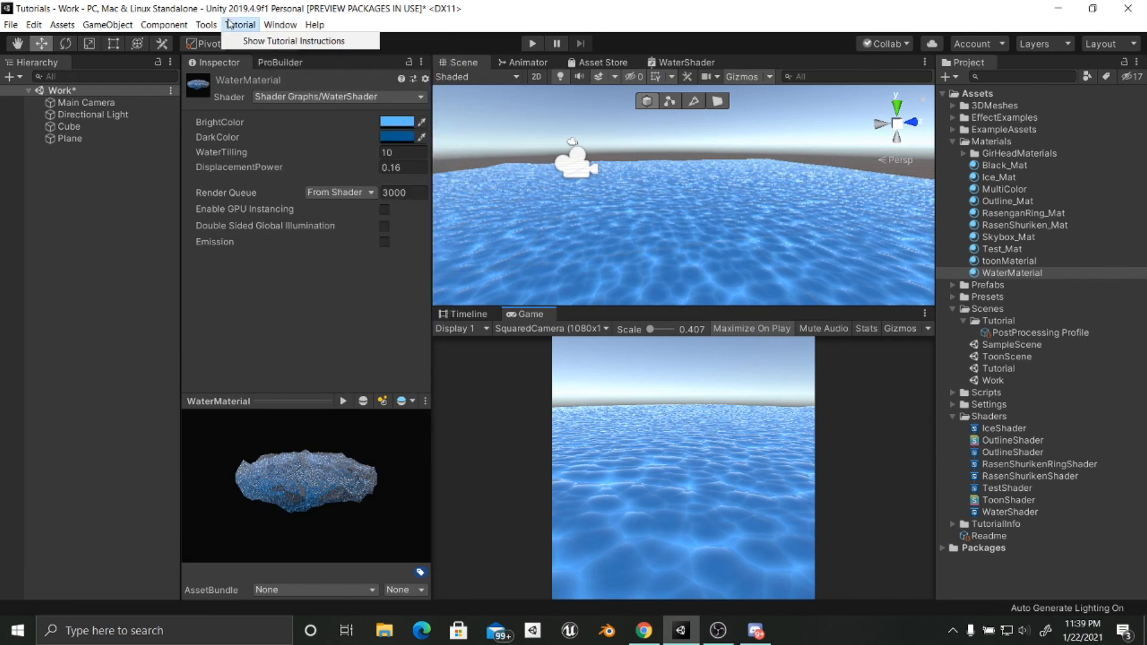
mouse_move(212, 60)
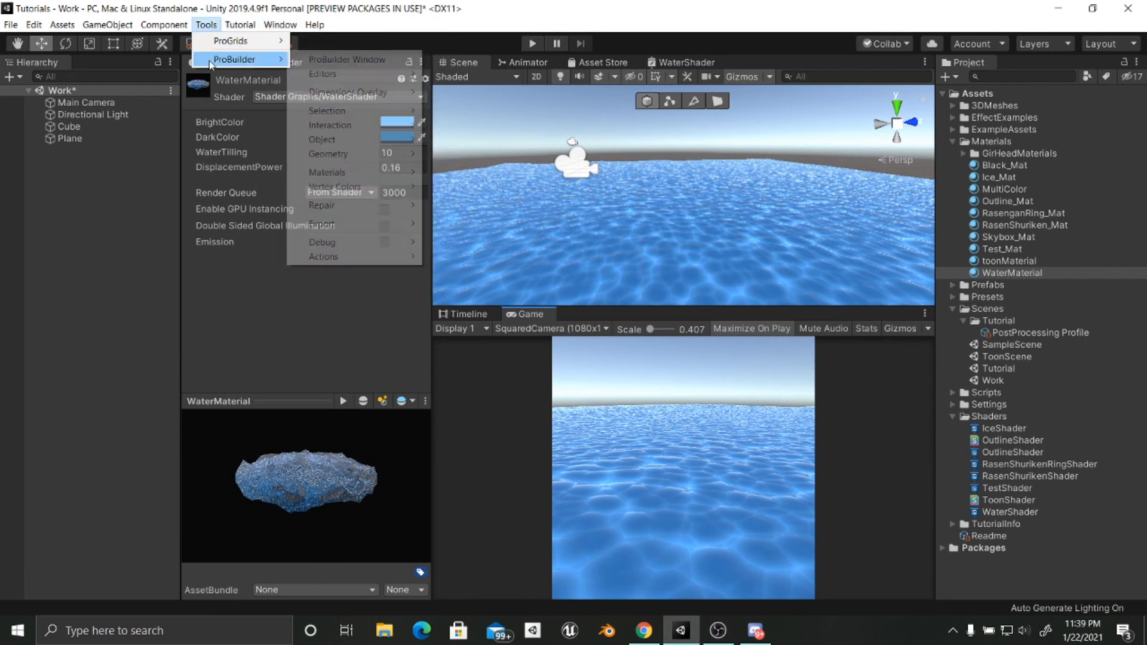
left_click(336, 60)
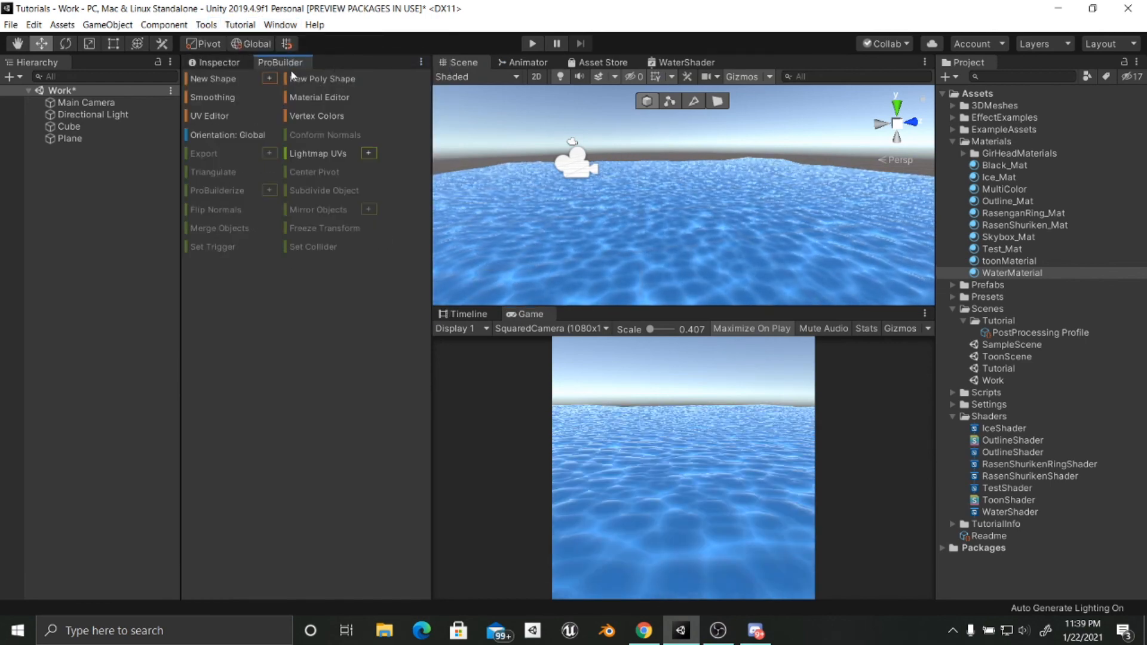
left_click_drag(291, 67, 315, 327)
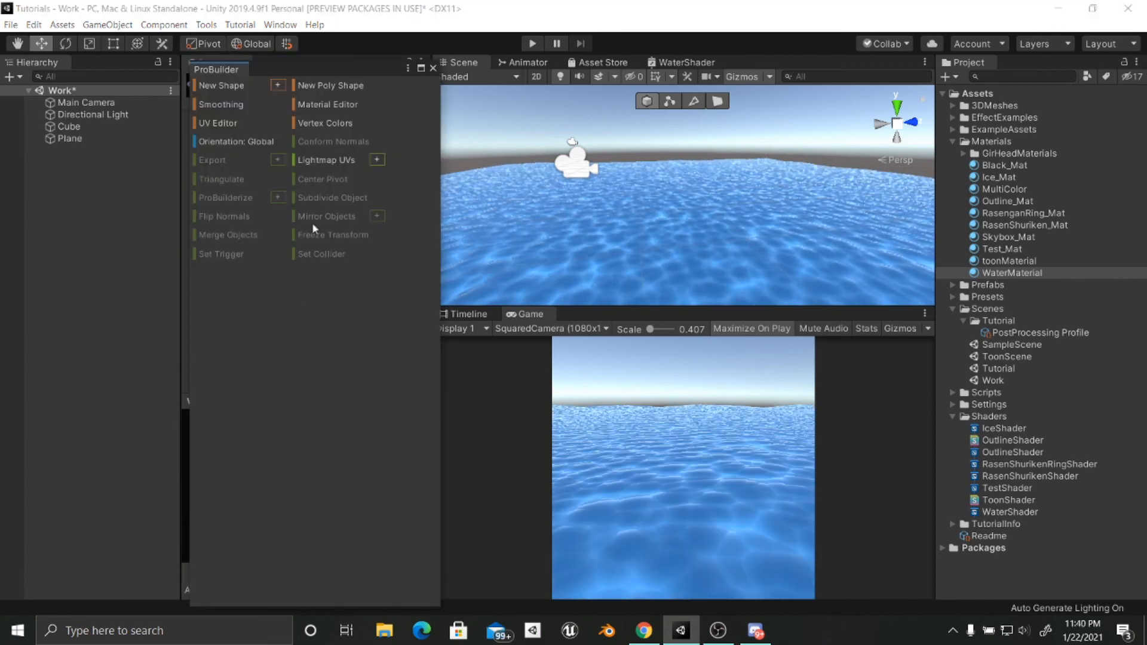
left_click_drag(230, 70, 277, 75)
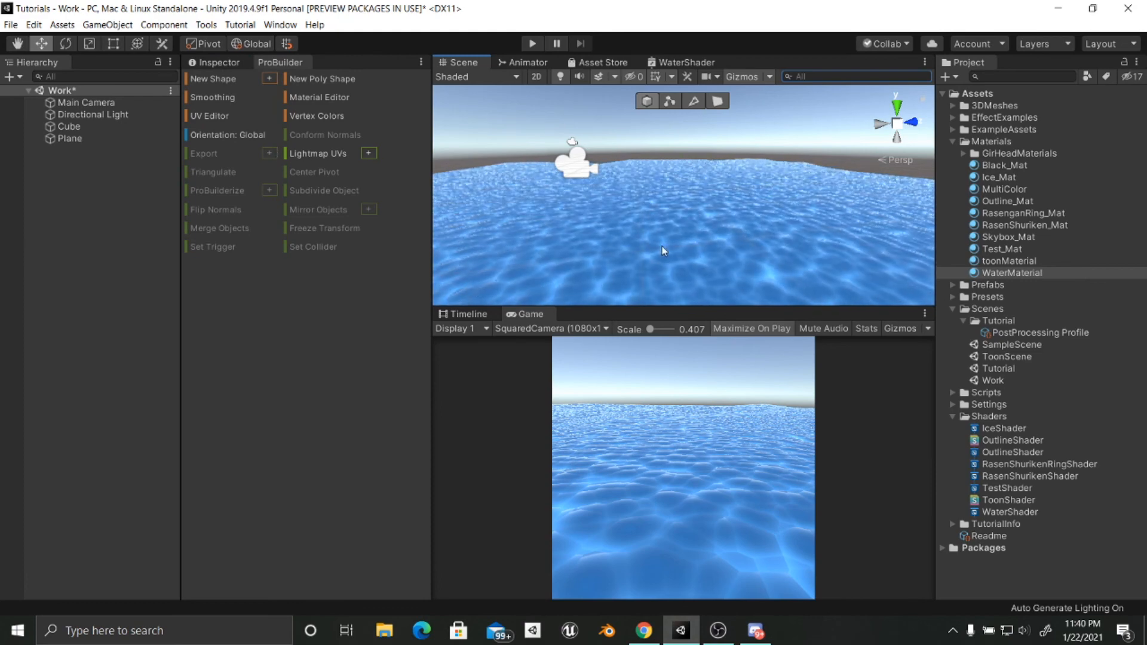
Step: ProBuilderize the Plane with Import Quads and Import Smoothing enabled and a smoothing threshold of 1
left_click(116, 137)
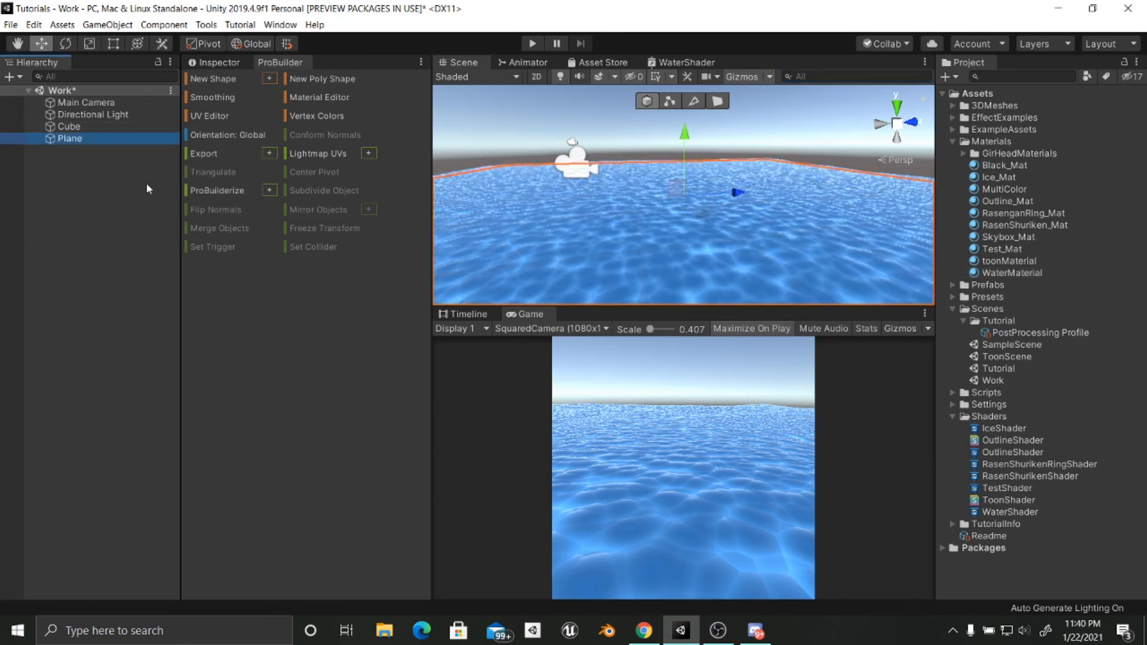
left_click(266, 190)
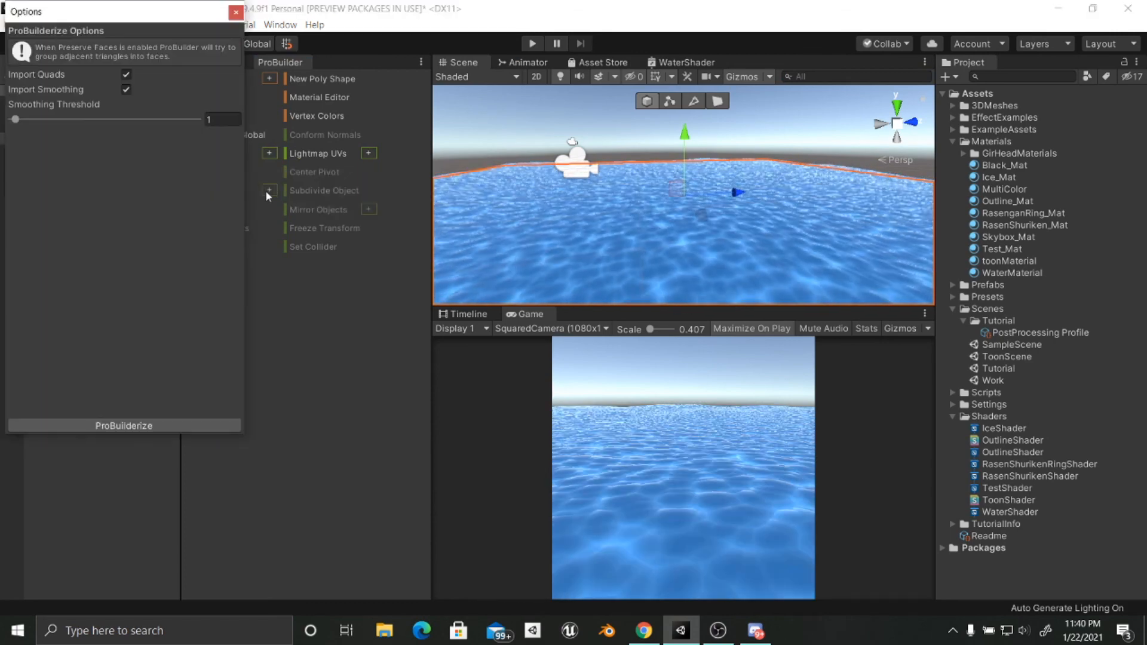
left_click(165, 428)
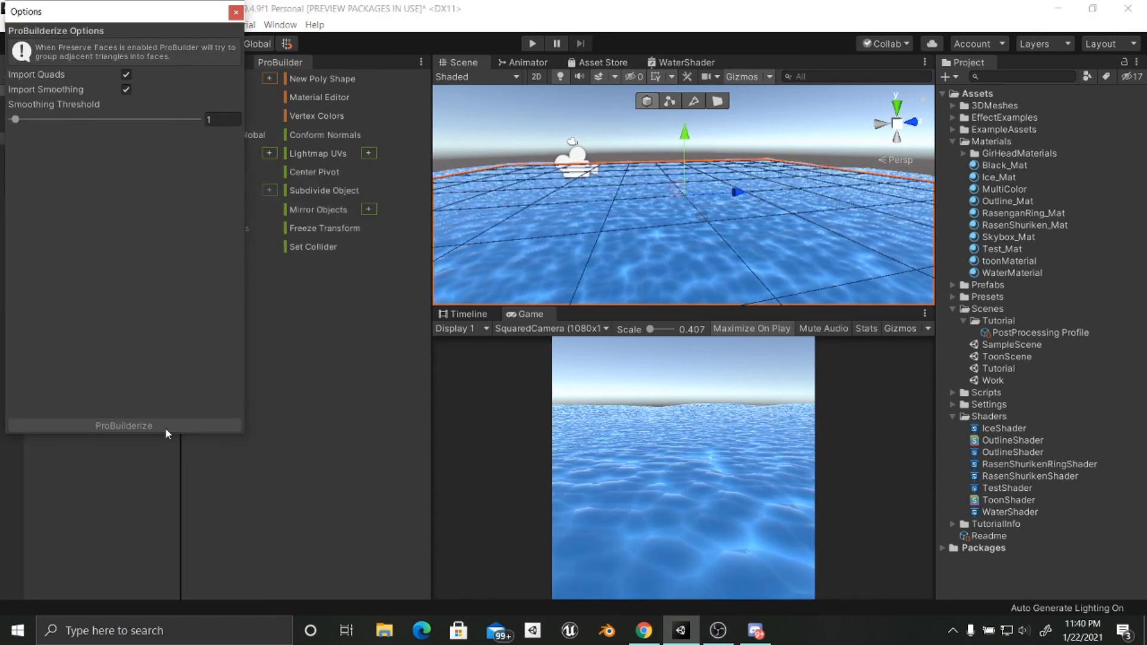
left_click(237, 13)
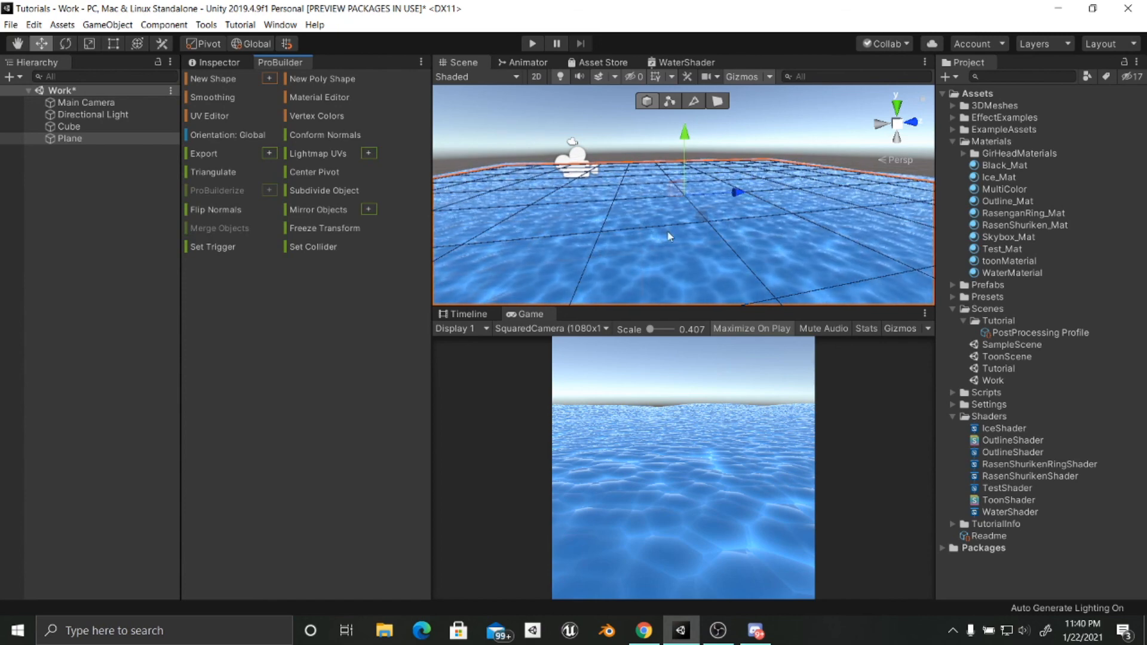
Step: Subdivide the ProBuilder Plane twice and start Play mode to preview the waves
mouse_move(683, 222)
right_mouse_down()
mouse_move(693, 287)
mouse_move(663, 221)
right_mouse_up()
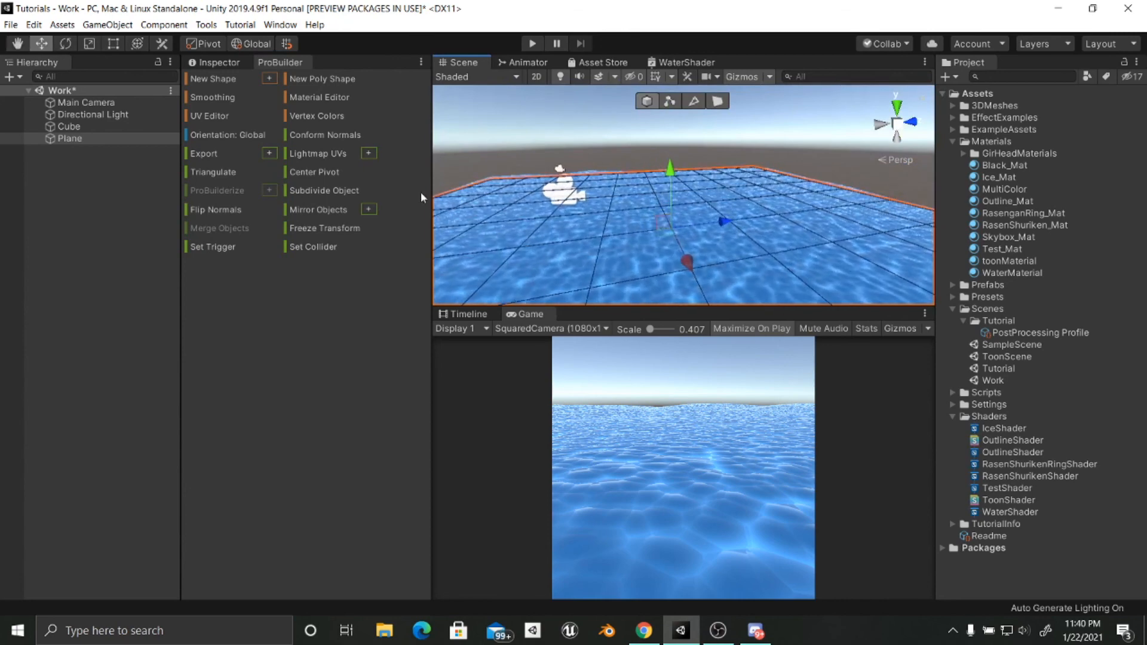
left_click(341, 191)
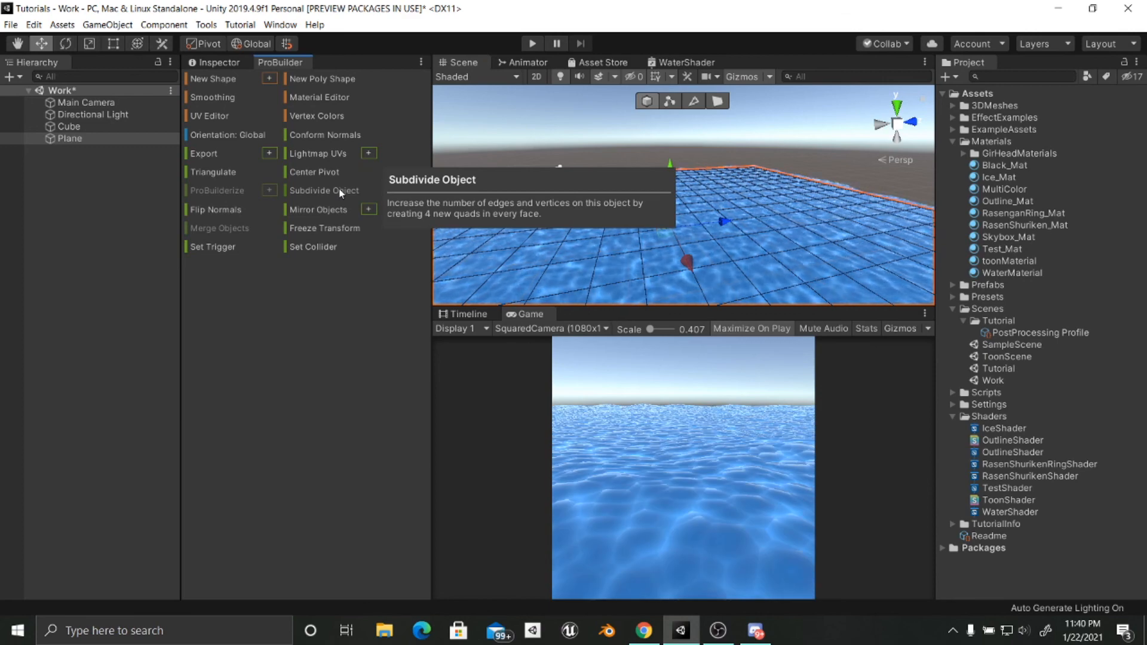
left_click(341, 192)
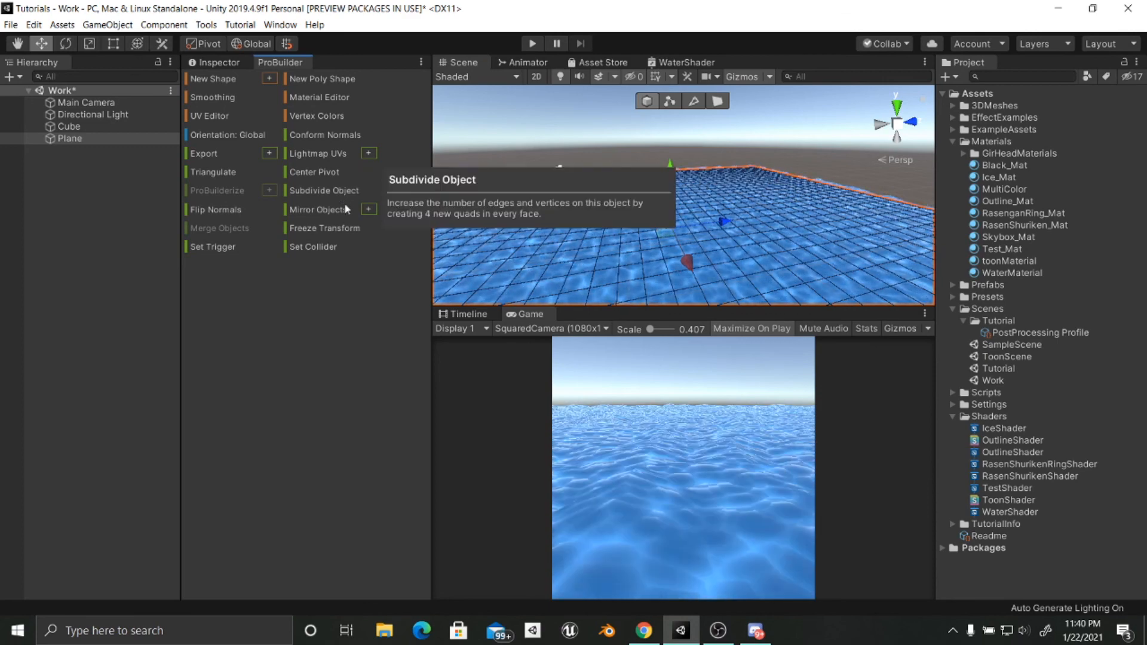
left_click(532, 43)
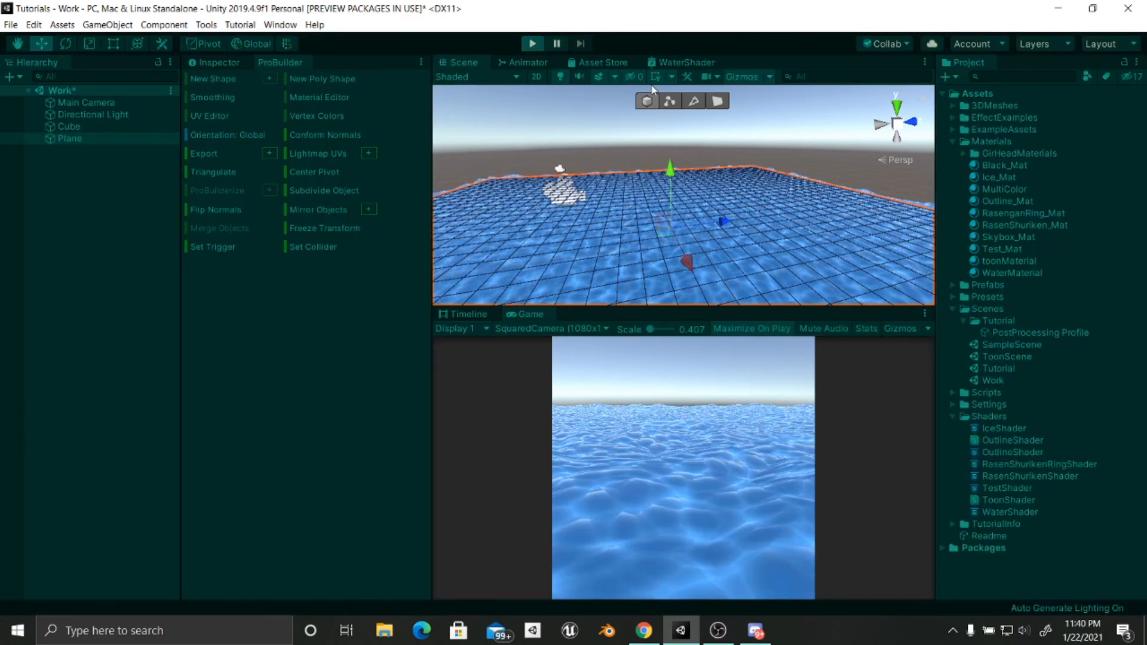